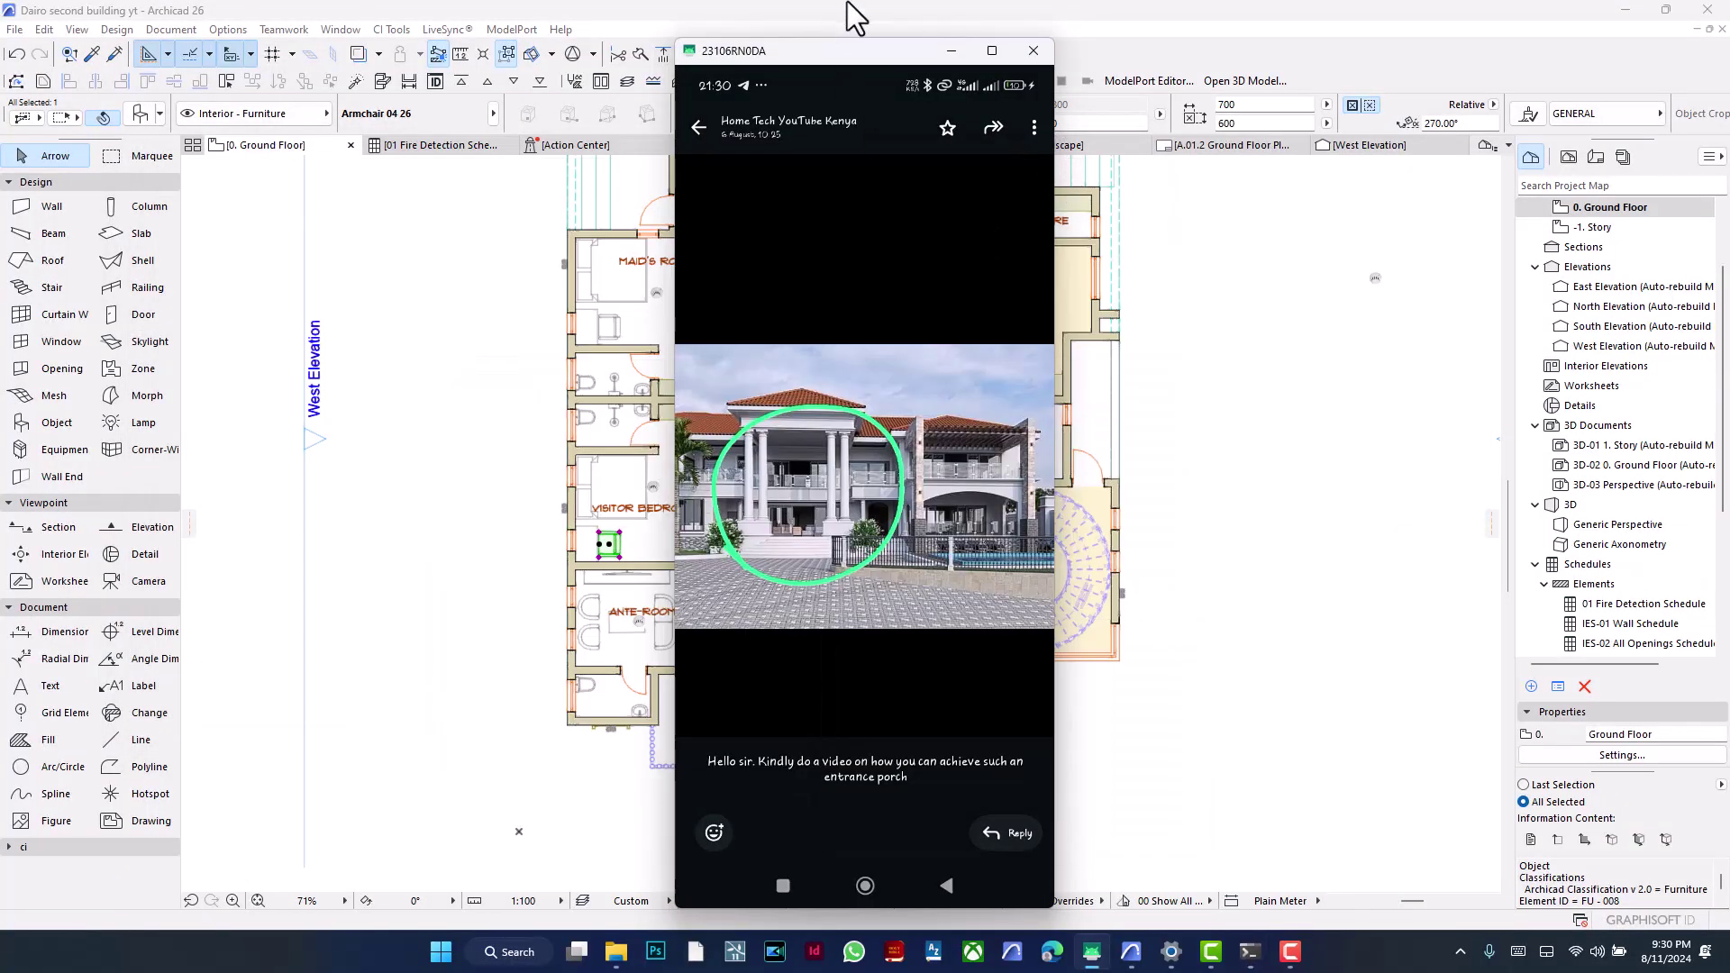
# Step: Examine the entrance porch in the enlarged reference photo alongside the ground floor plan
pyautogui.doubleClick(773, 478)
pyautogui.moveTo(786, 487); pyautogui.dragTo(852, 516)
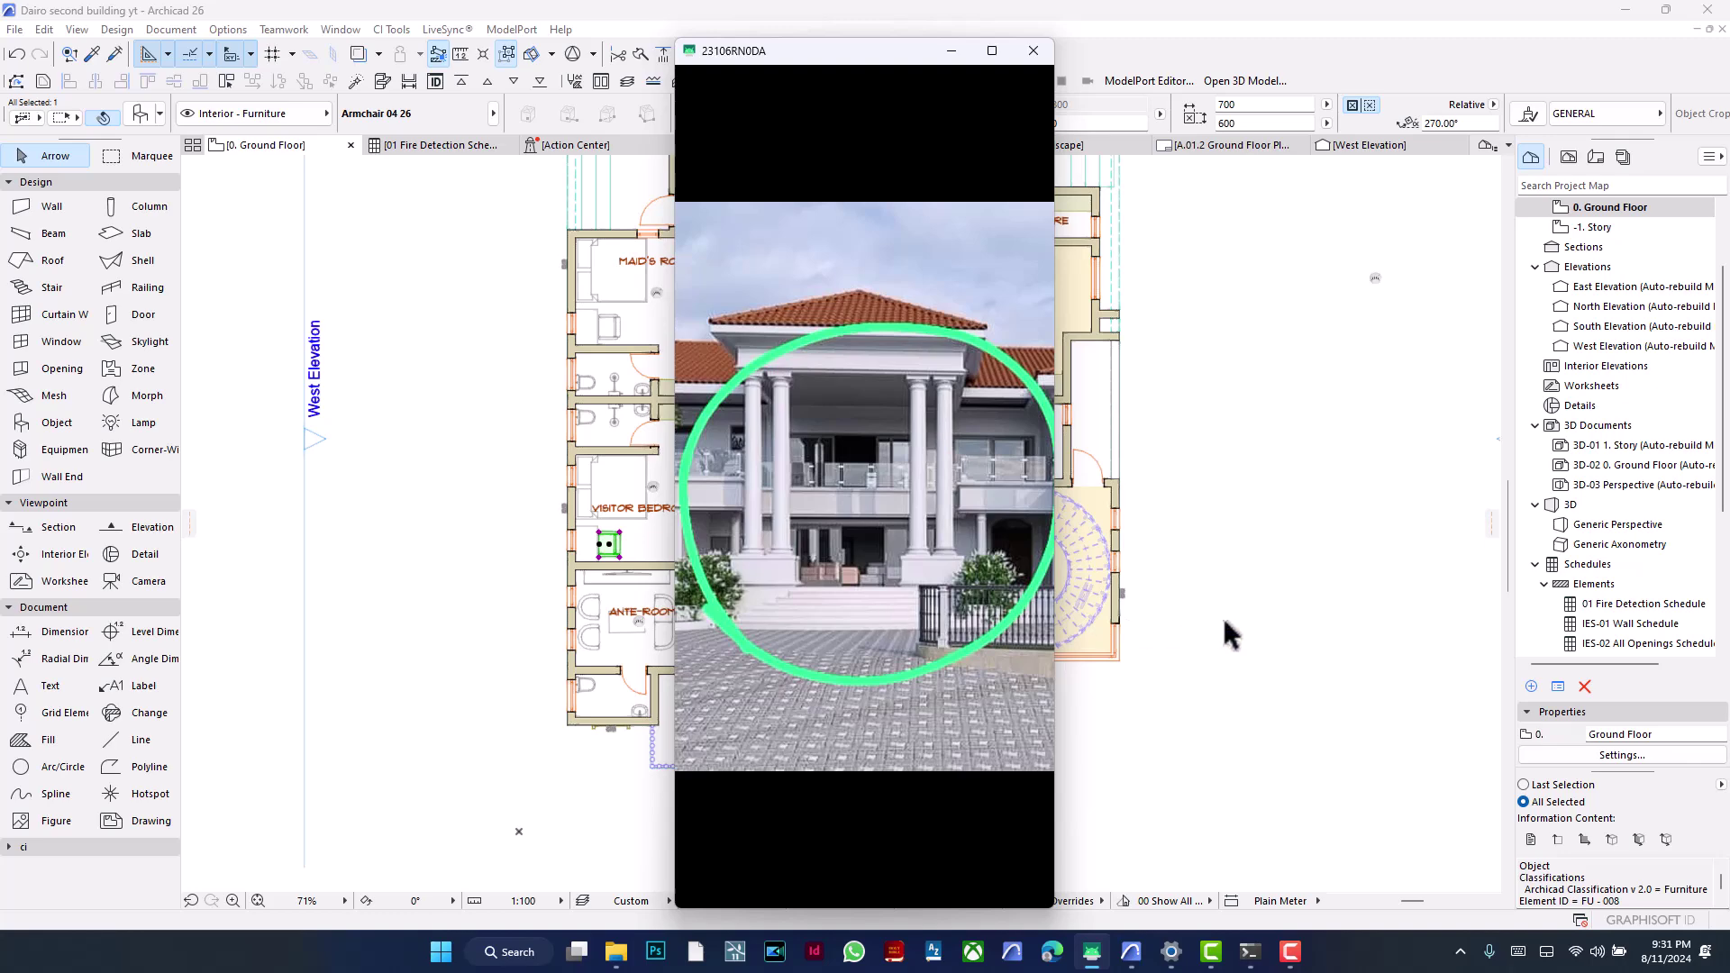
pyautogui.click(1196, 618)
pyautogui.moveTo(1197, 616); pyautogui.dragTo(772, 591, button='middle')
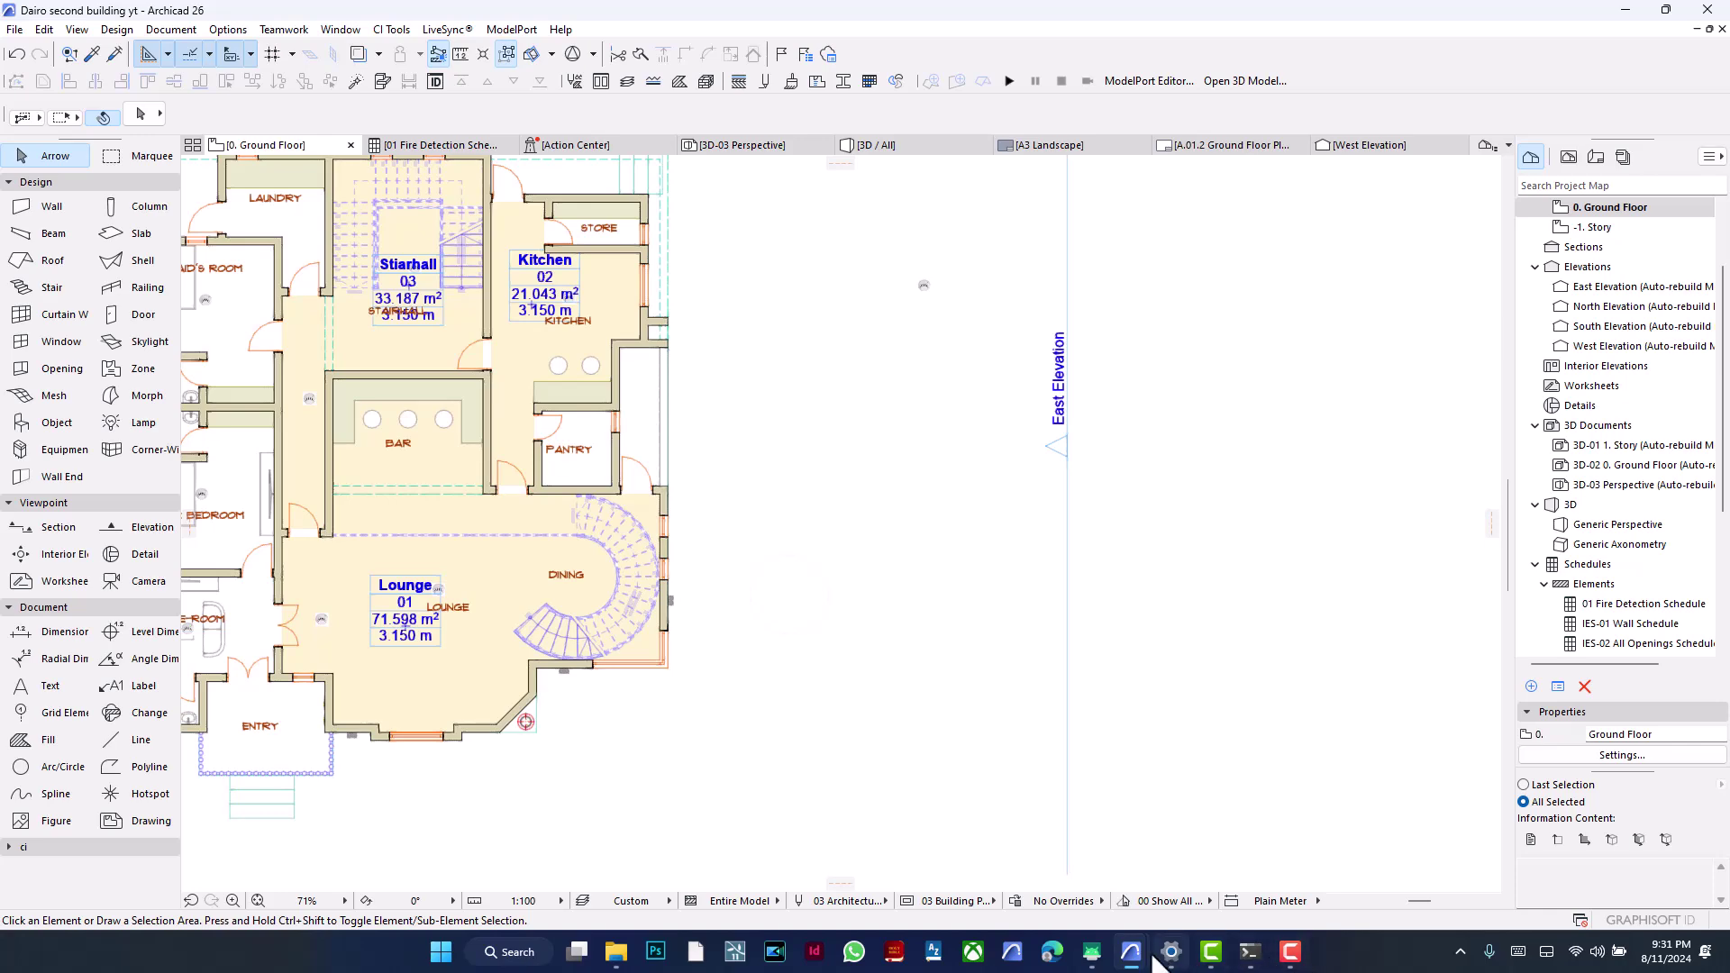
pyautogui.click(1093, 955)
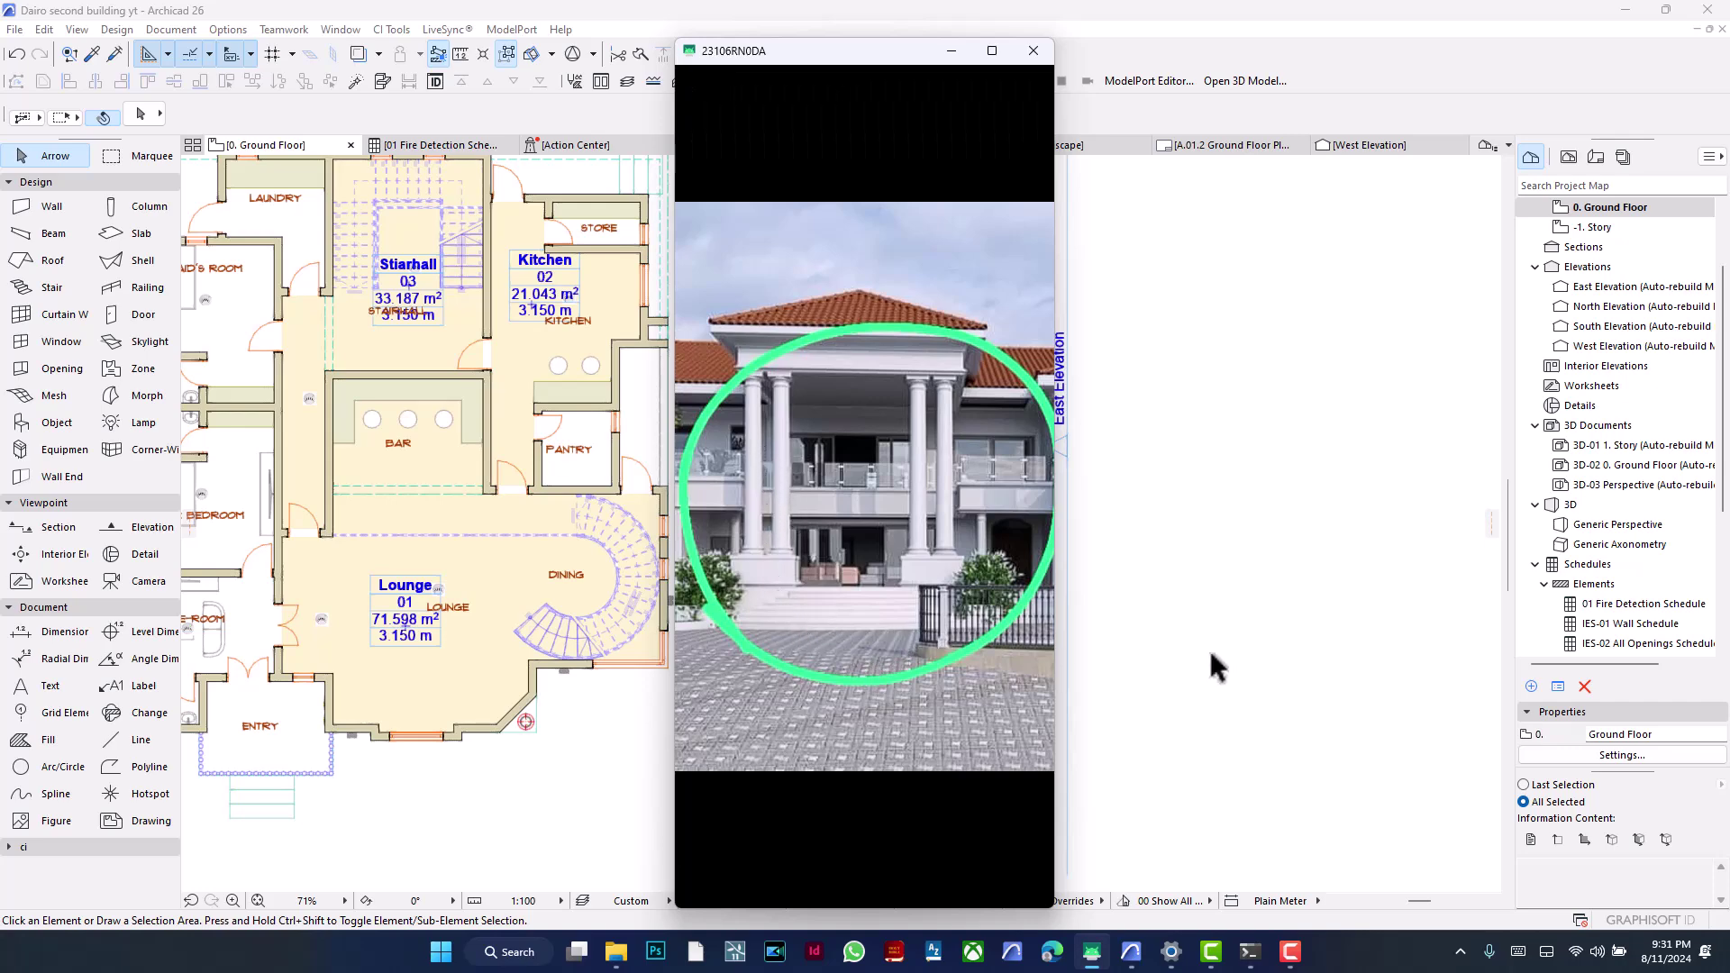
pyautogui.click(1205, 687)
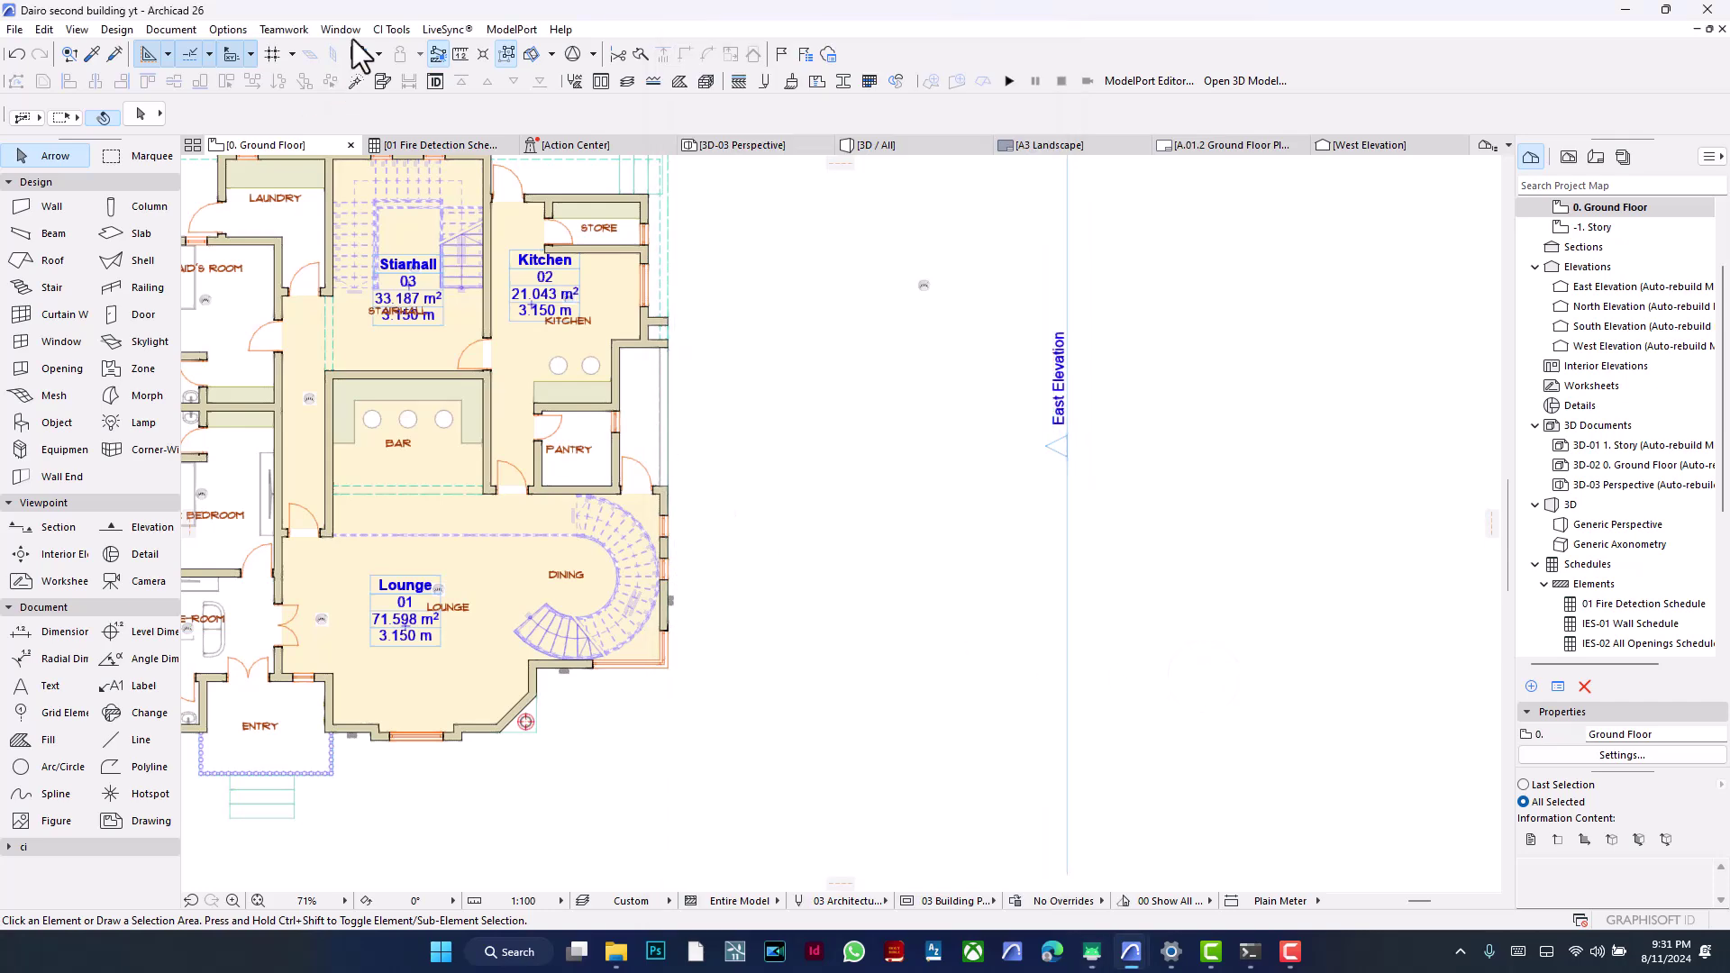
# Step: Open the Profile Manager and start editing a blank custom profile
pyautogui.click(824, 84)
pyautogui.click(1072, 178)
pyautogui.click(843, 82)
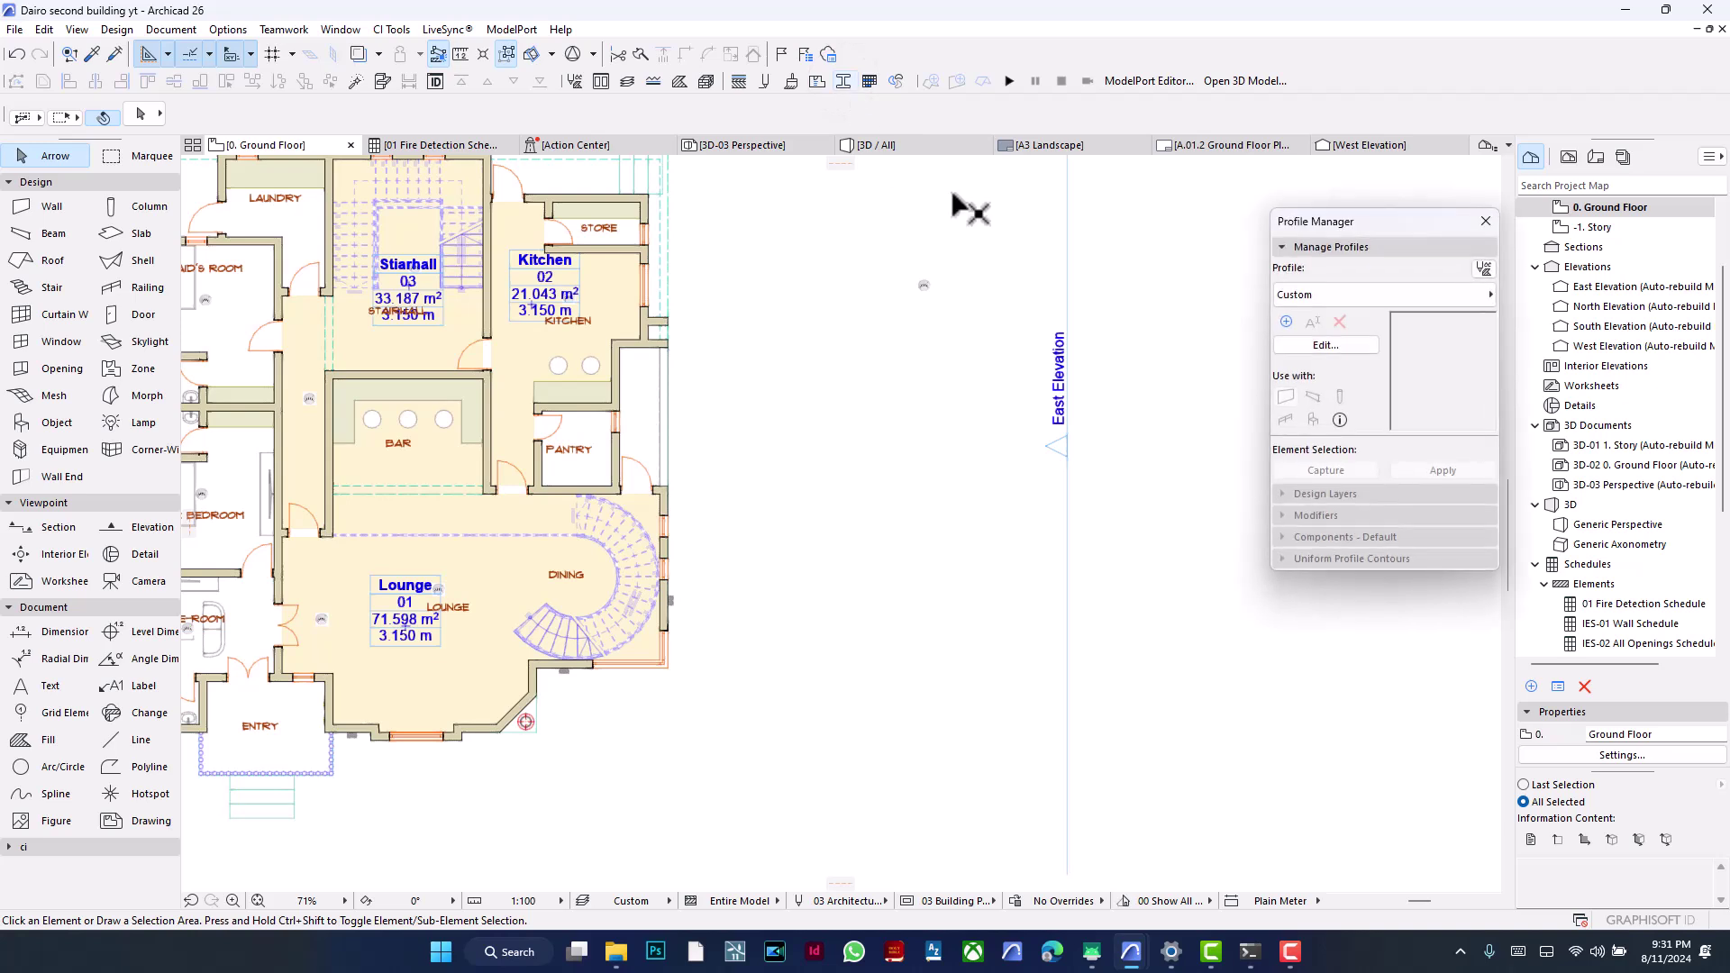
pyautogui.click(1299, 348)
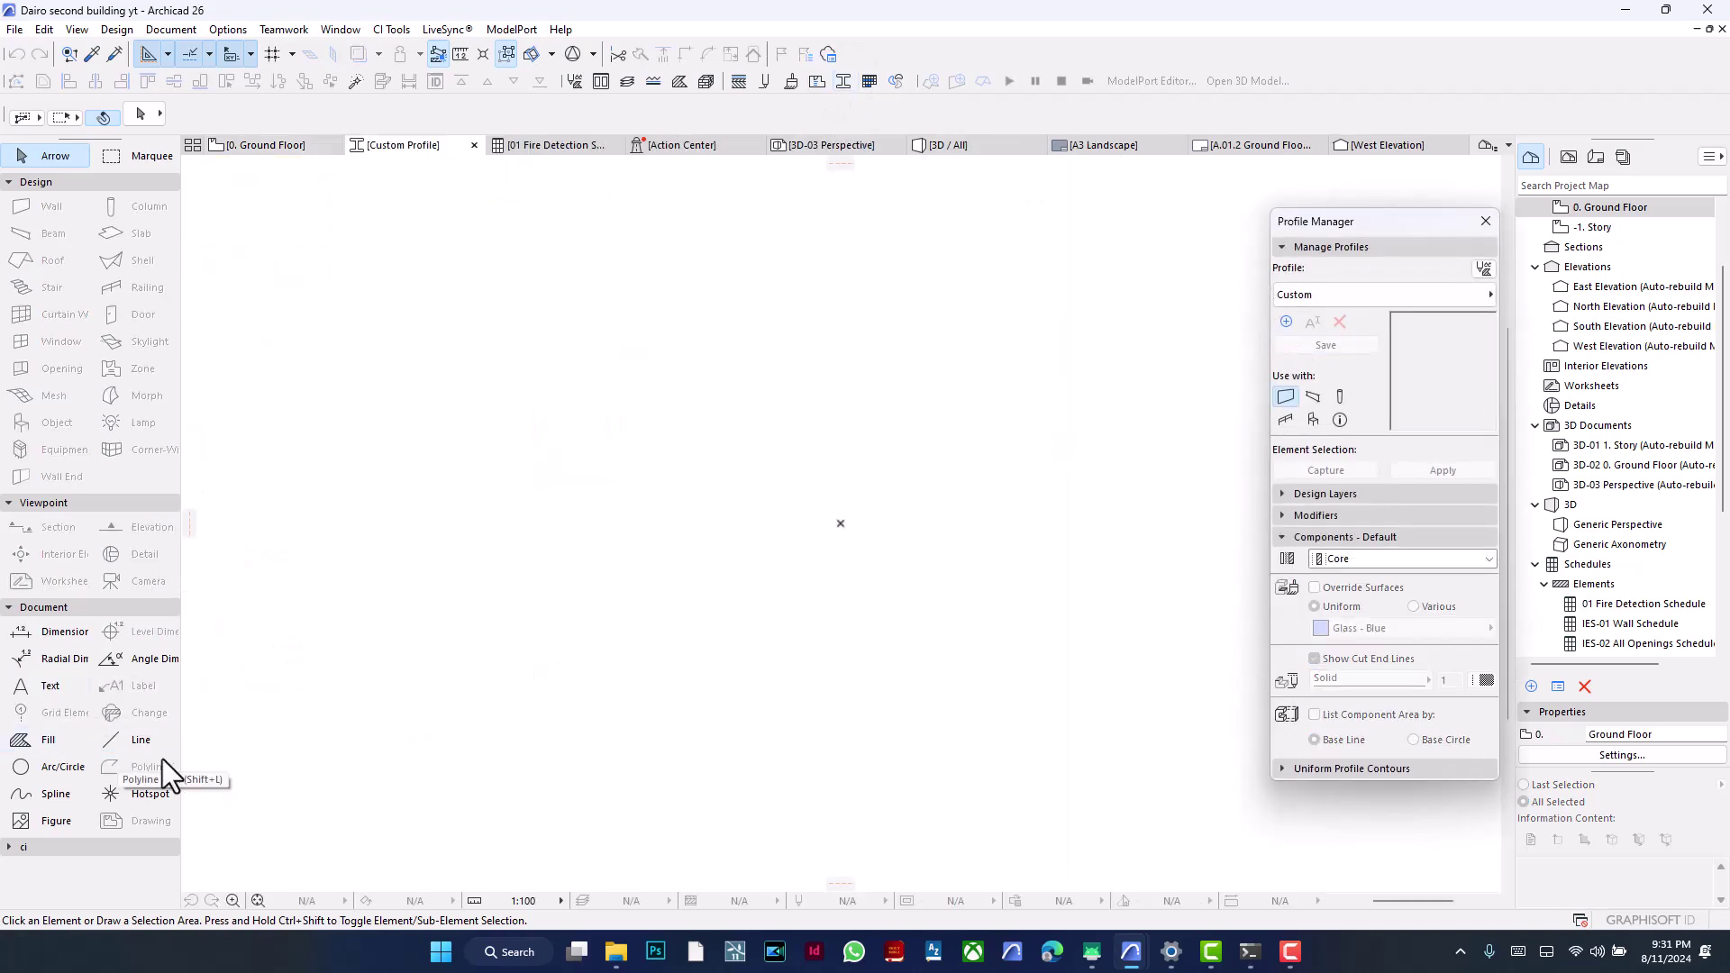
# Step: Draw a stepped foot as a polyline from the origin, with a 100 mm base, two 25 mm rises and a 25 mm upper return
pyautogui.click(127, 740)
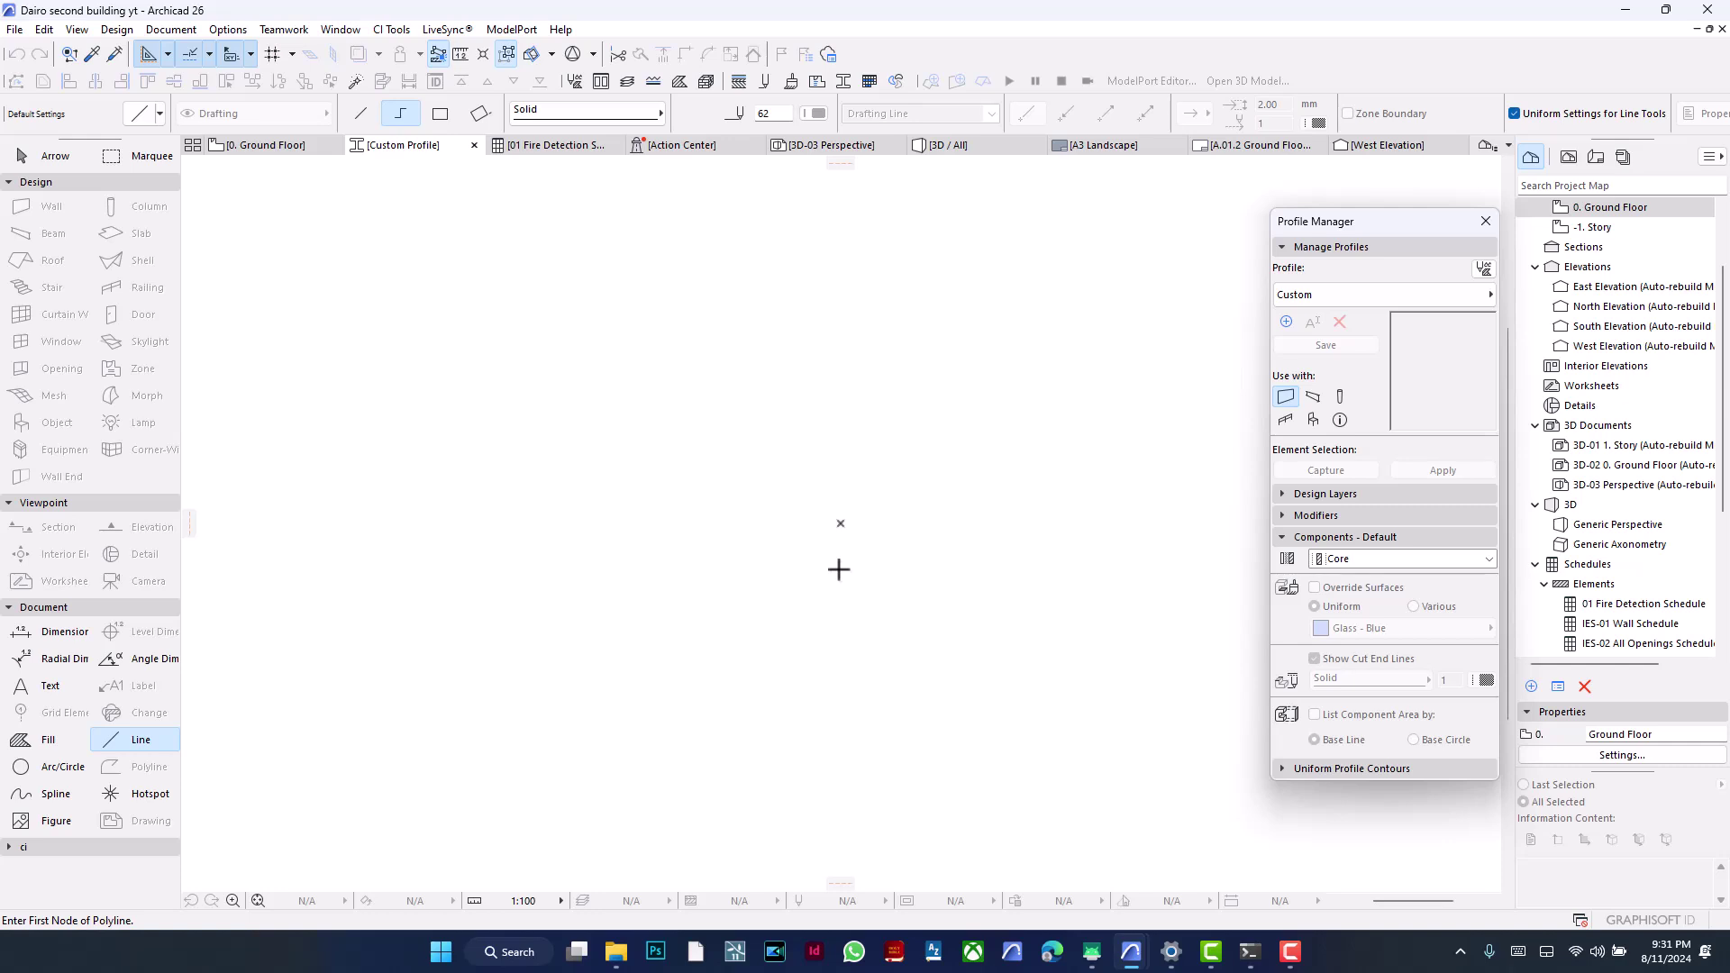
pyautogui.click(841, 523)
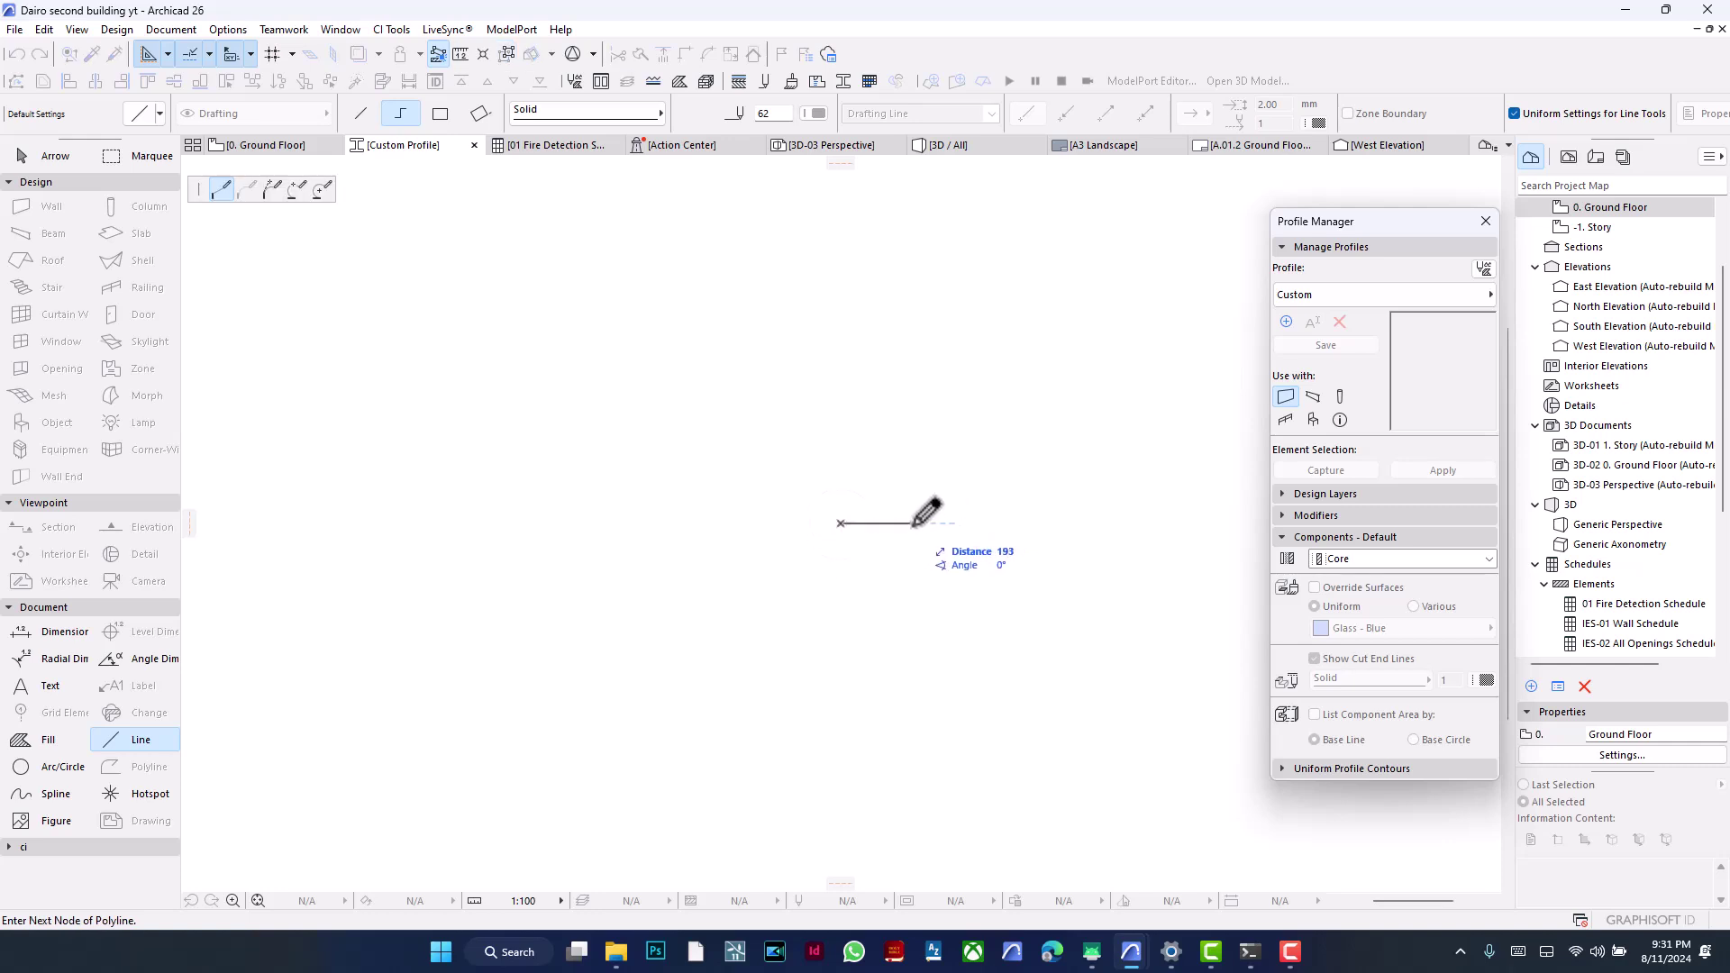
pyautogui.write('100')
pyautogui.press('Return')
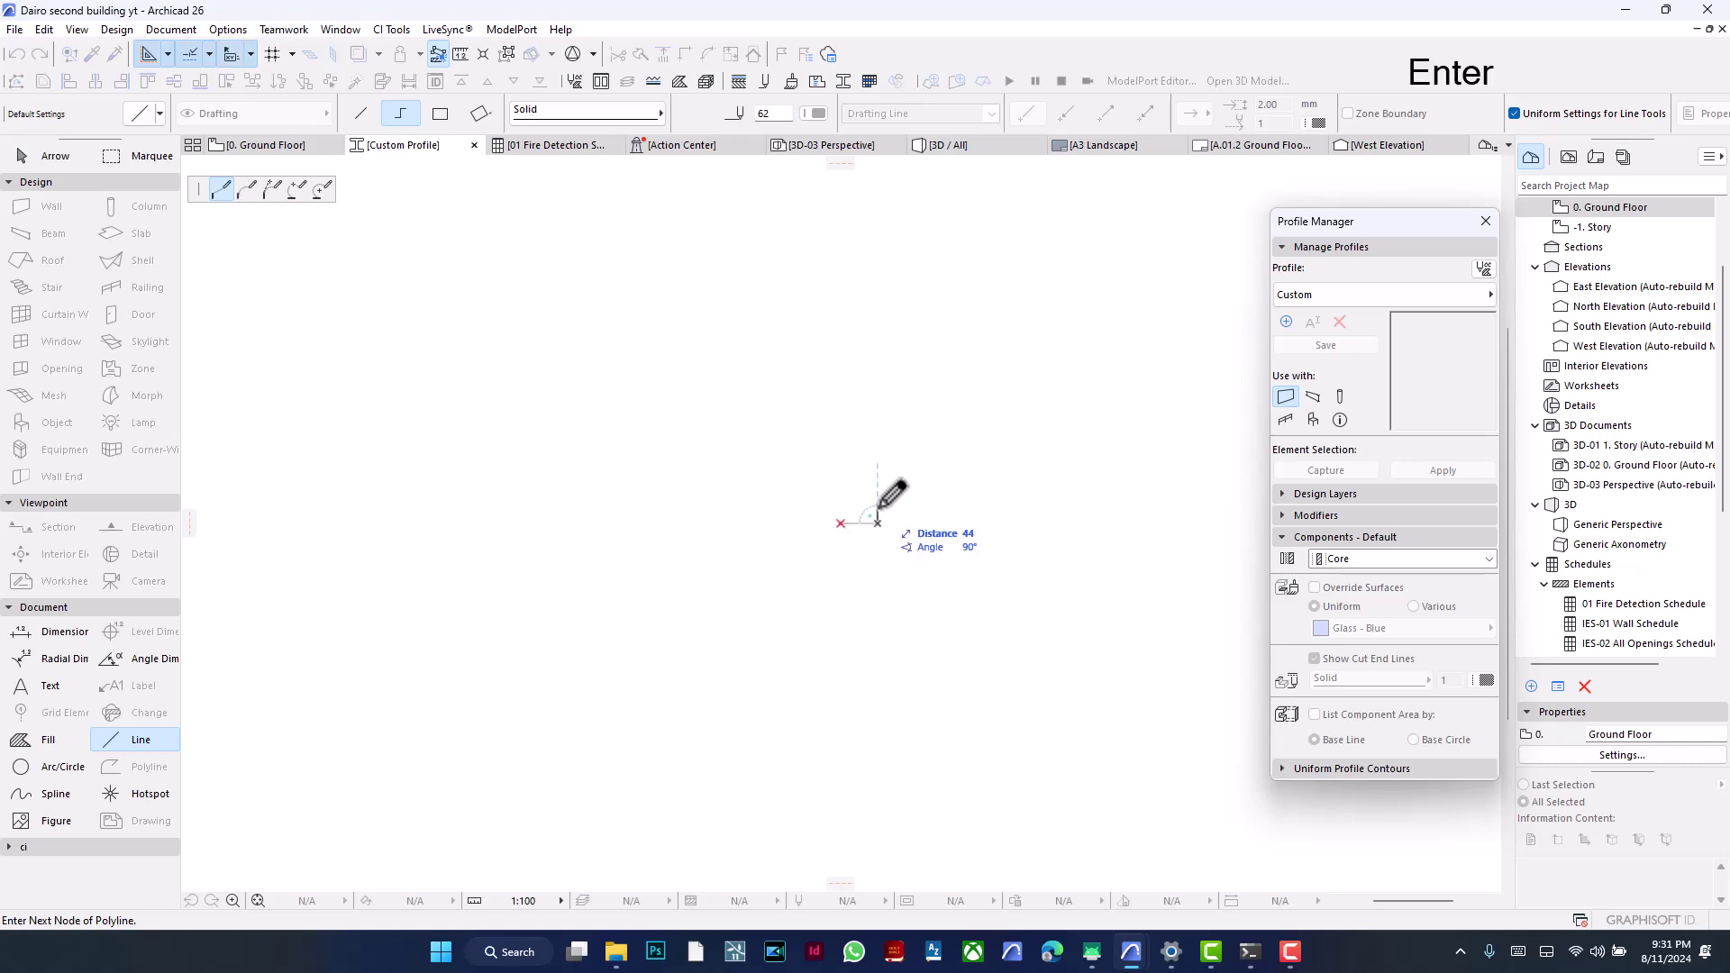
pyautogui.write('20')
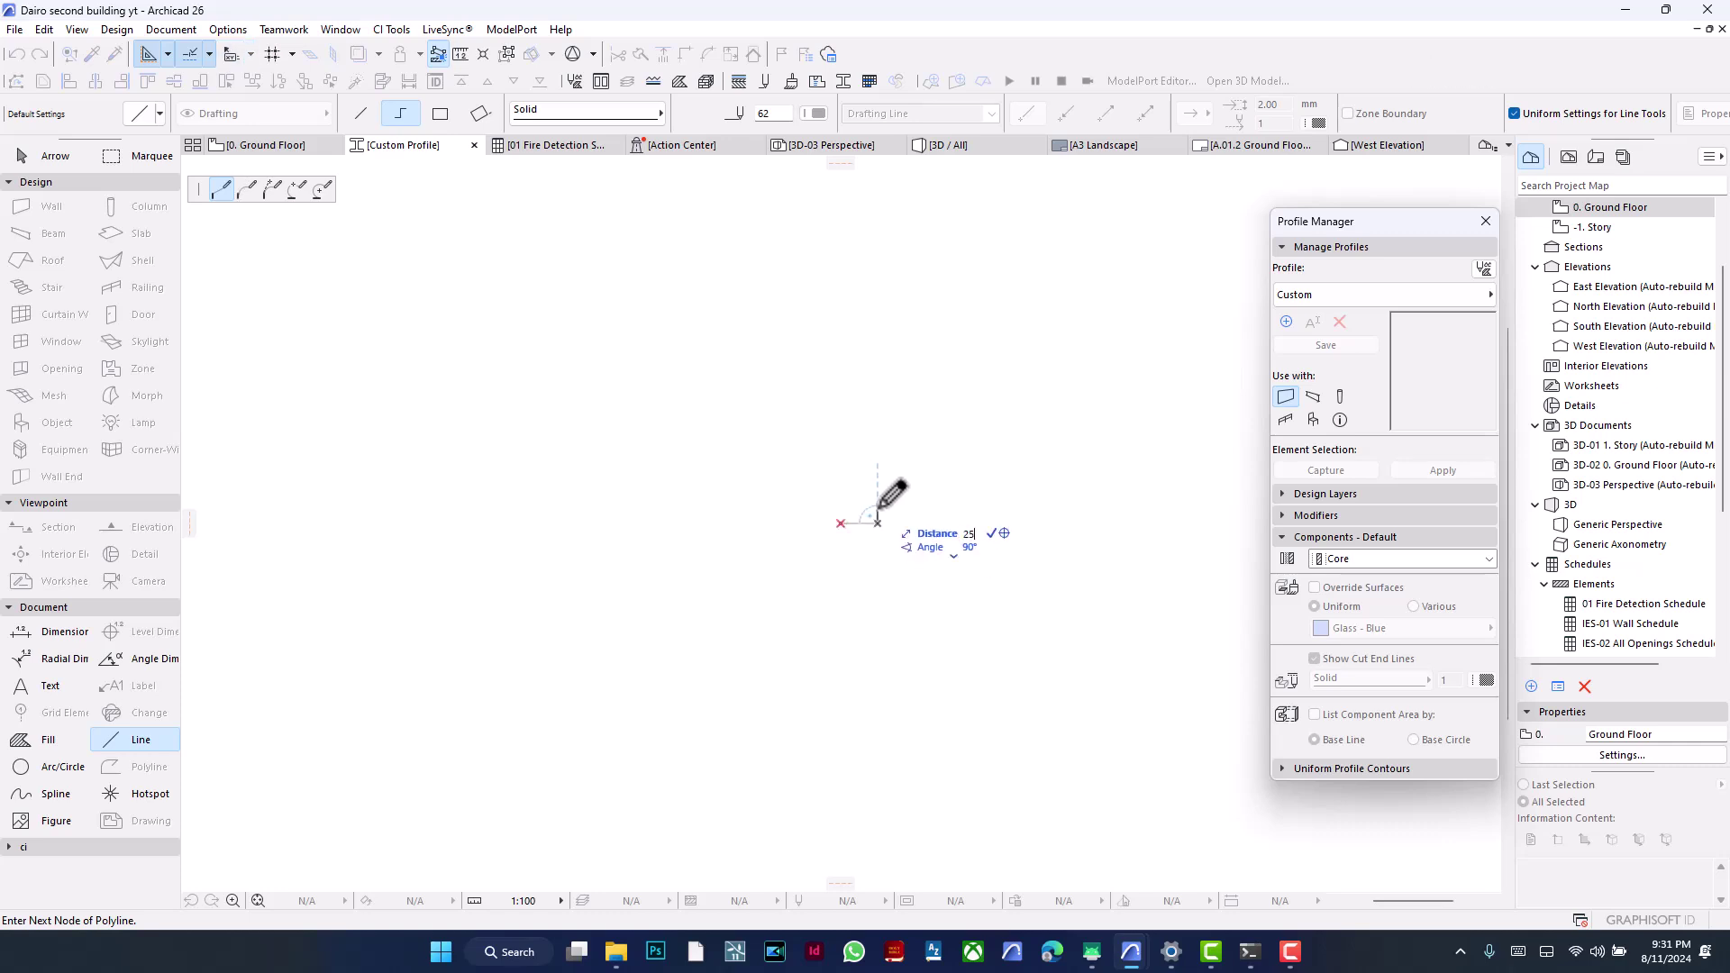
pyautogui.press('Return')
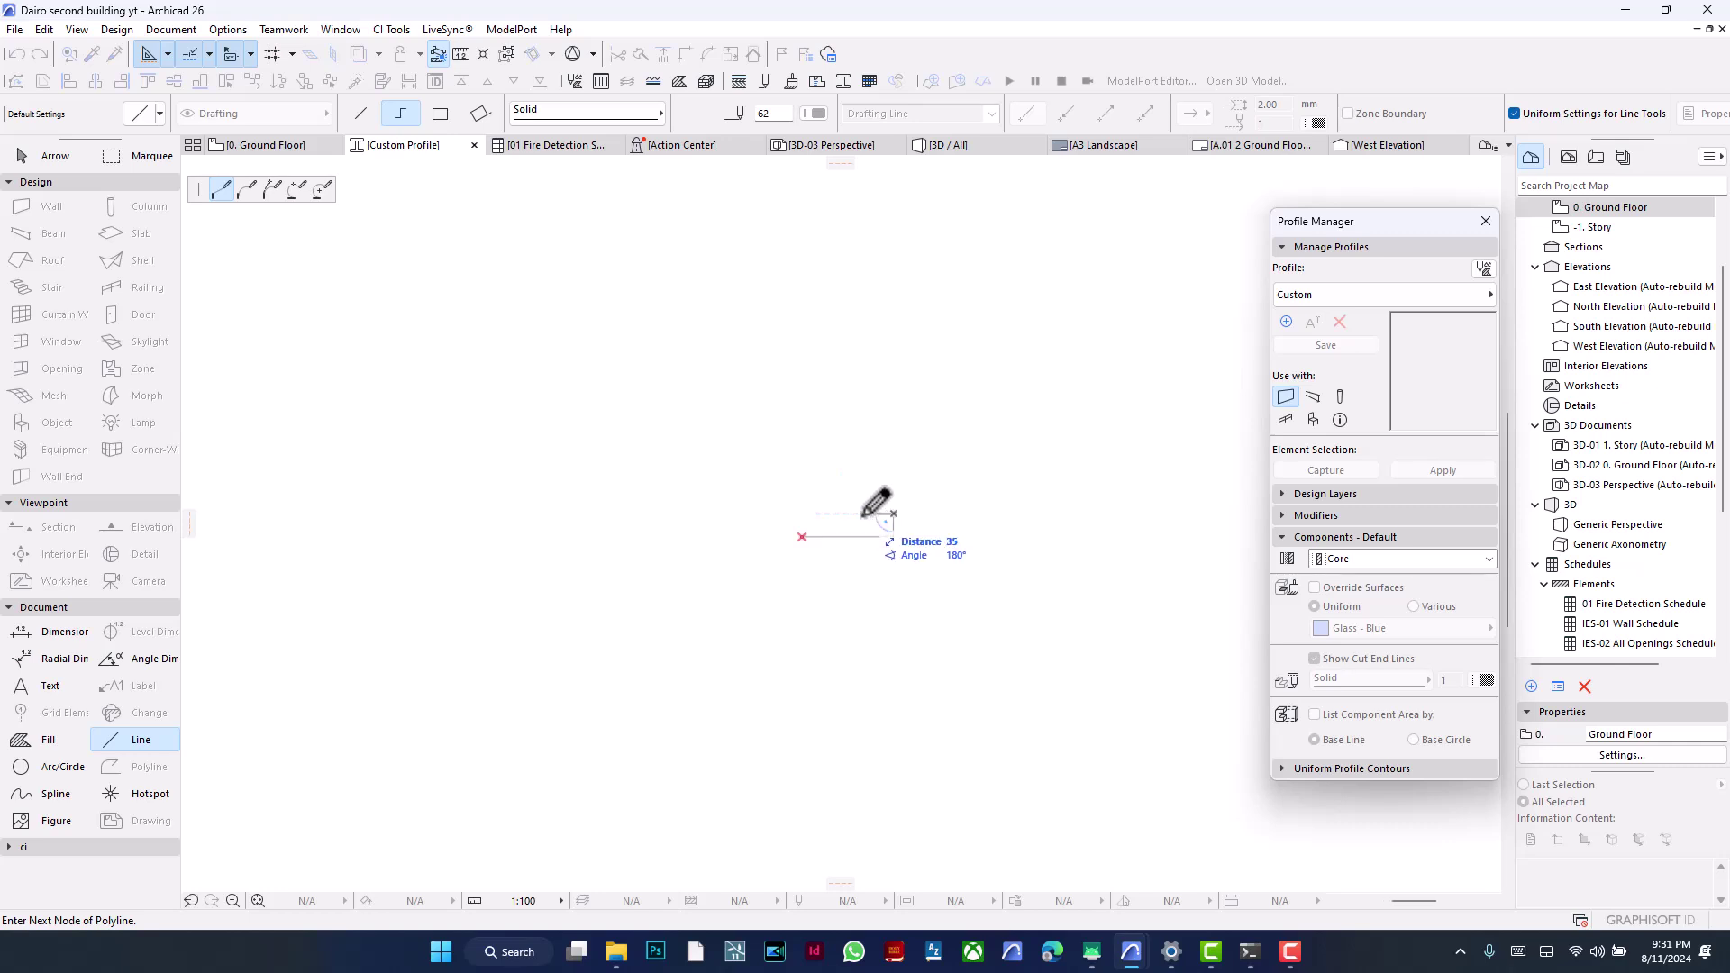
pyautogui.write('5')
pyautogui.press('Return')
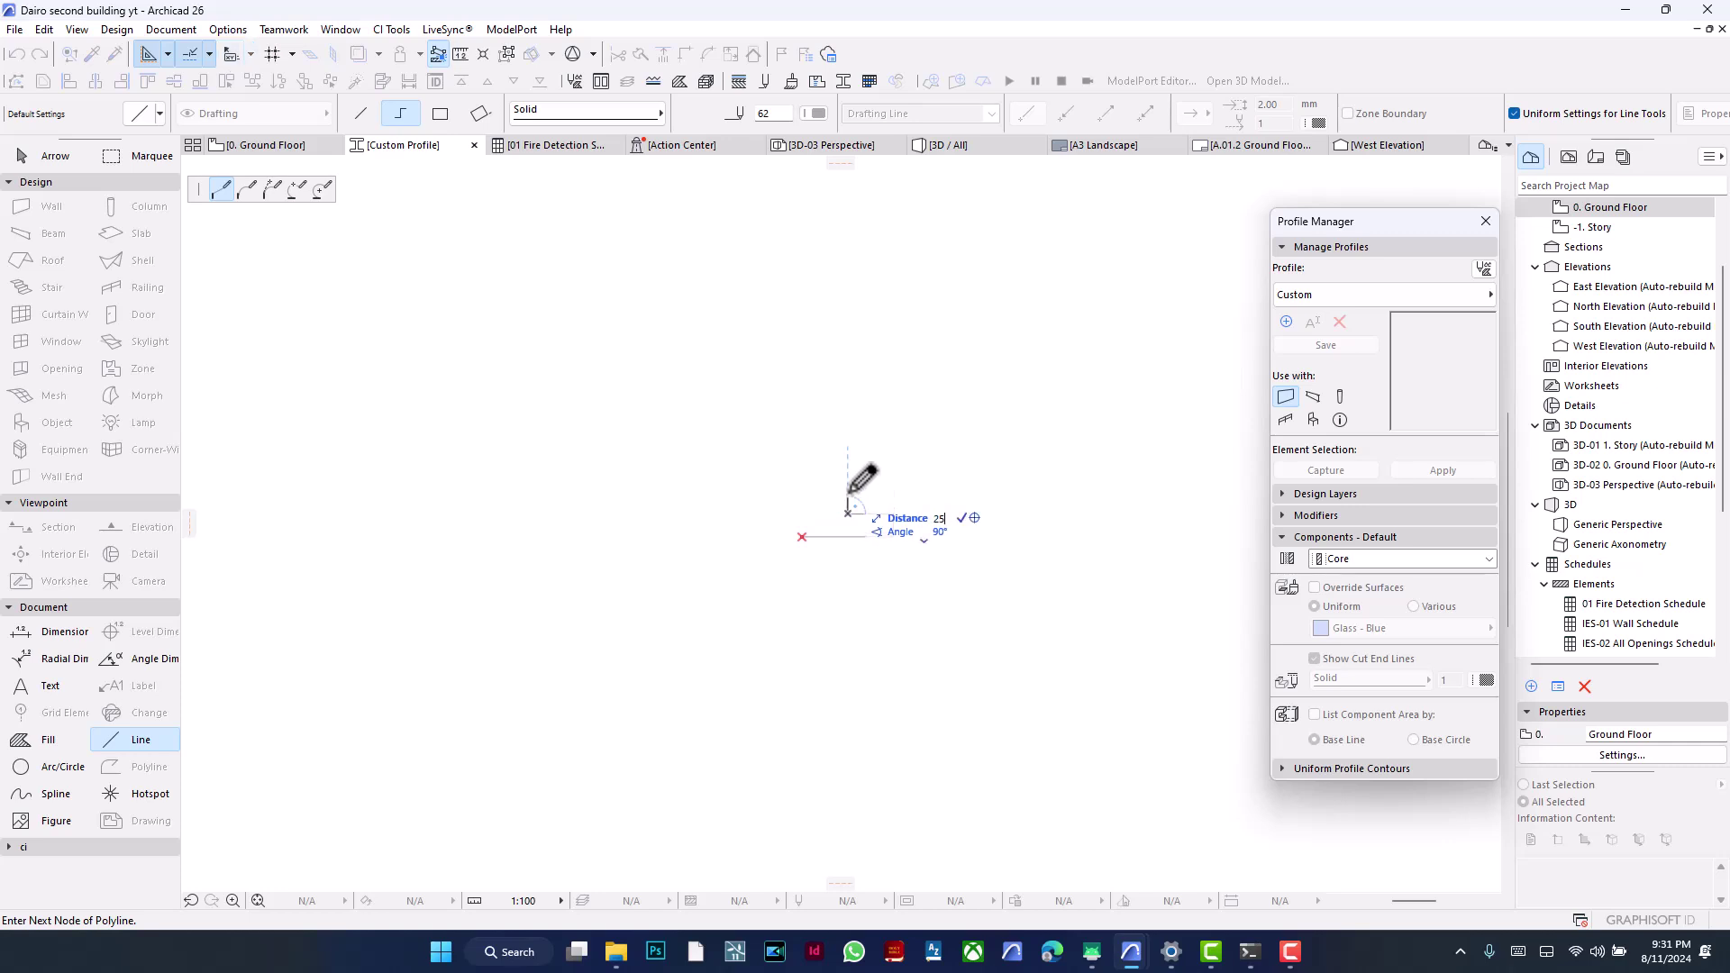
pyautogui.click(848, 490)
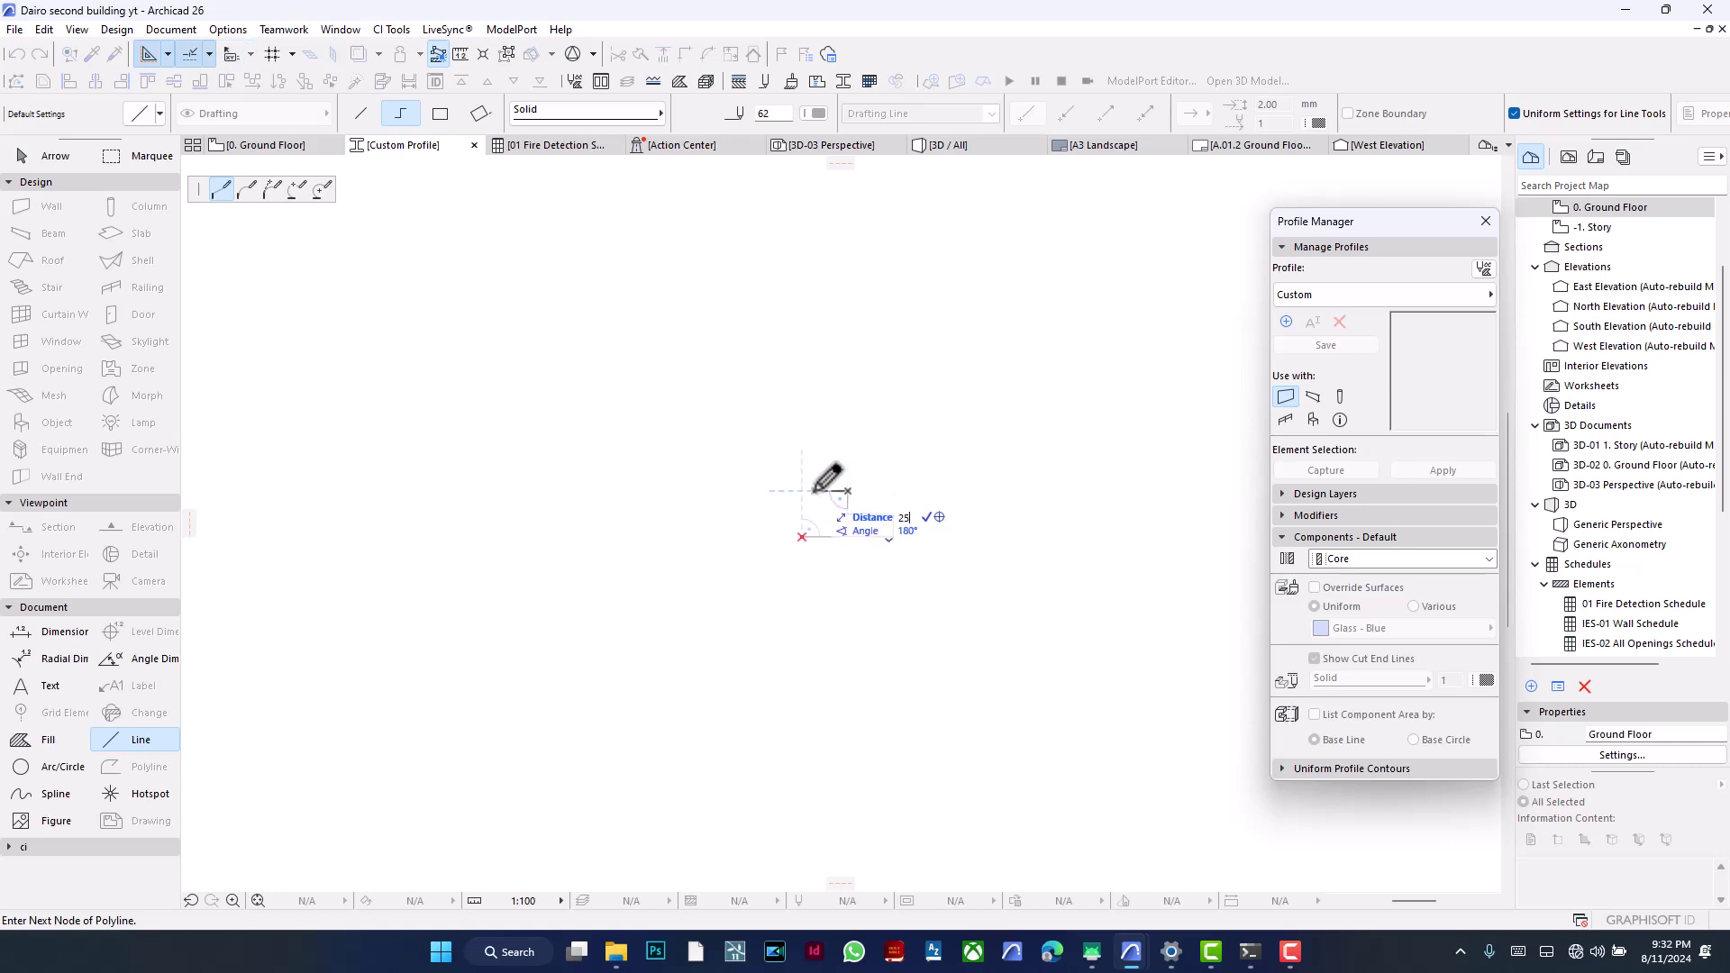
pyautogui.click(825, 490)
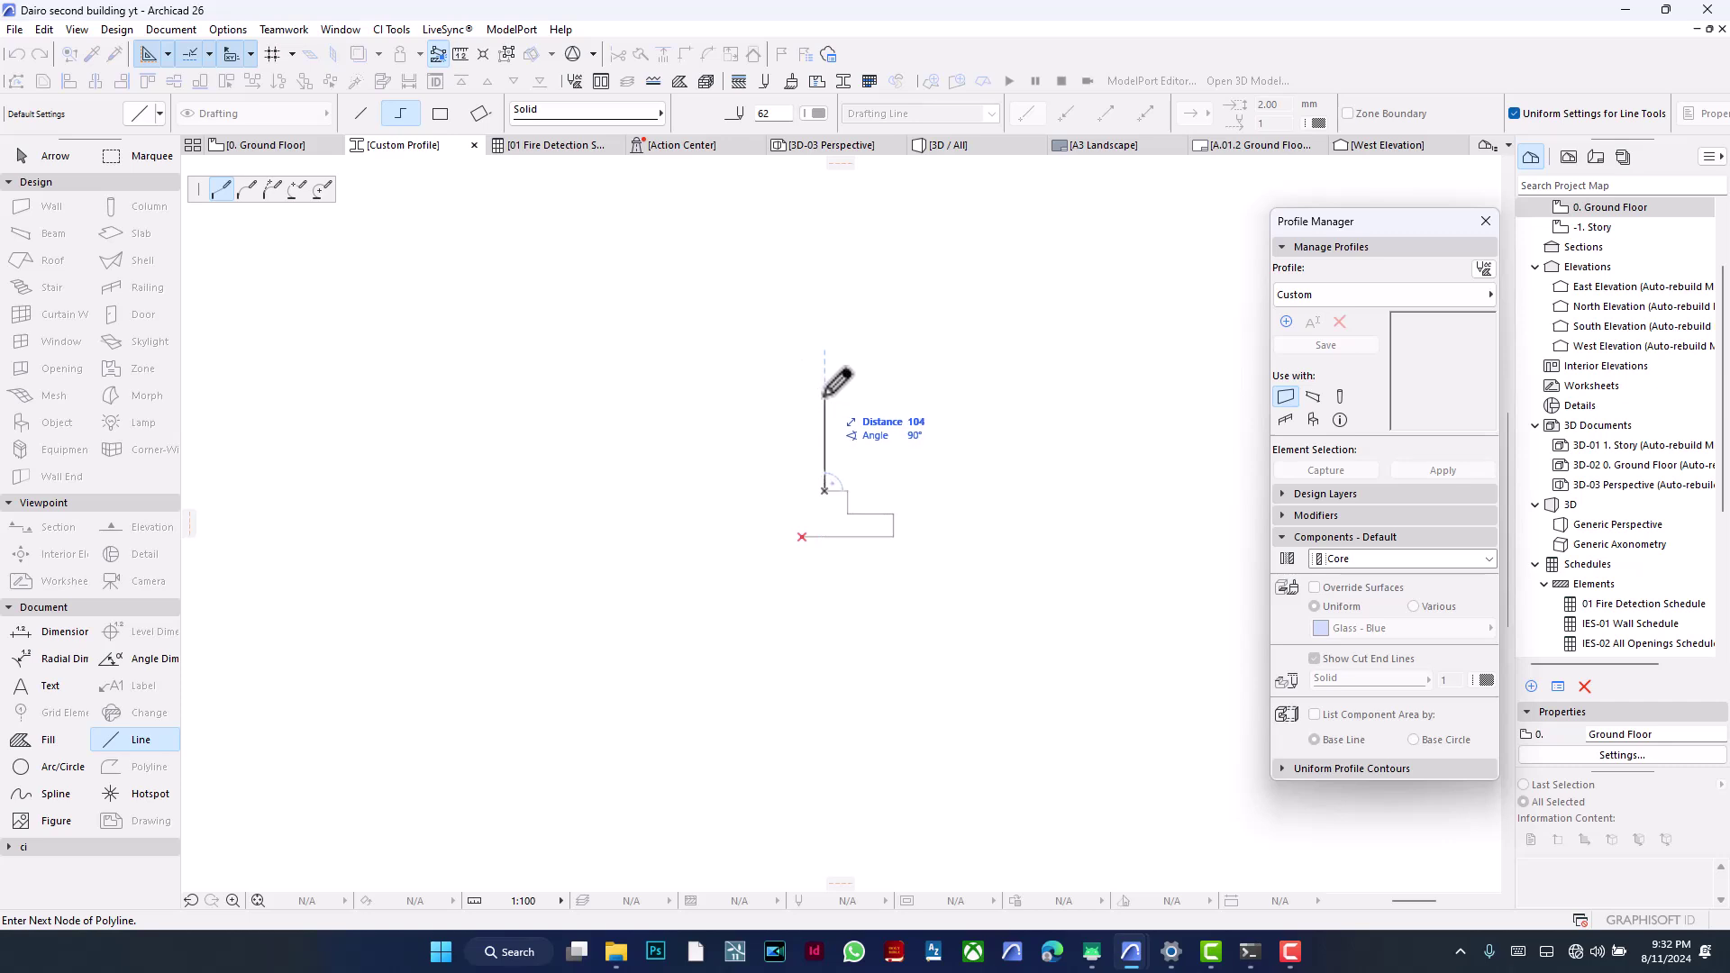
pyautogui.write('-650')
pyautogui.press('Return')
pyautogui.scroll(-2, 813, 653)
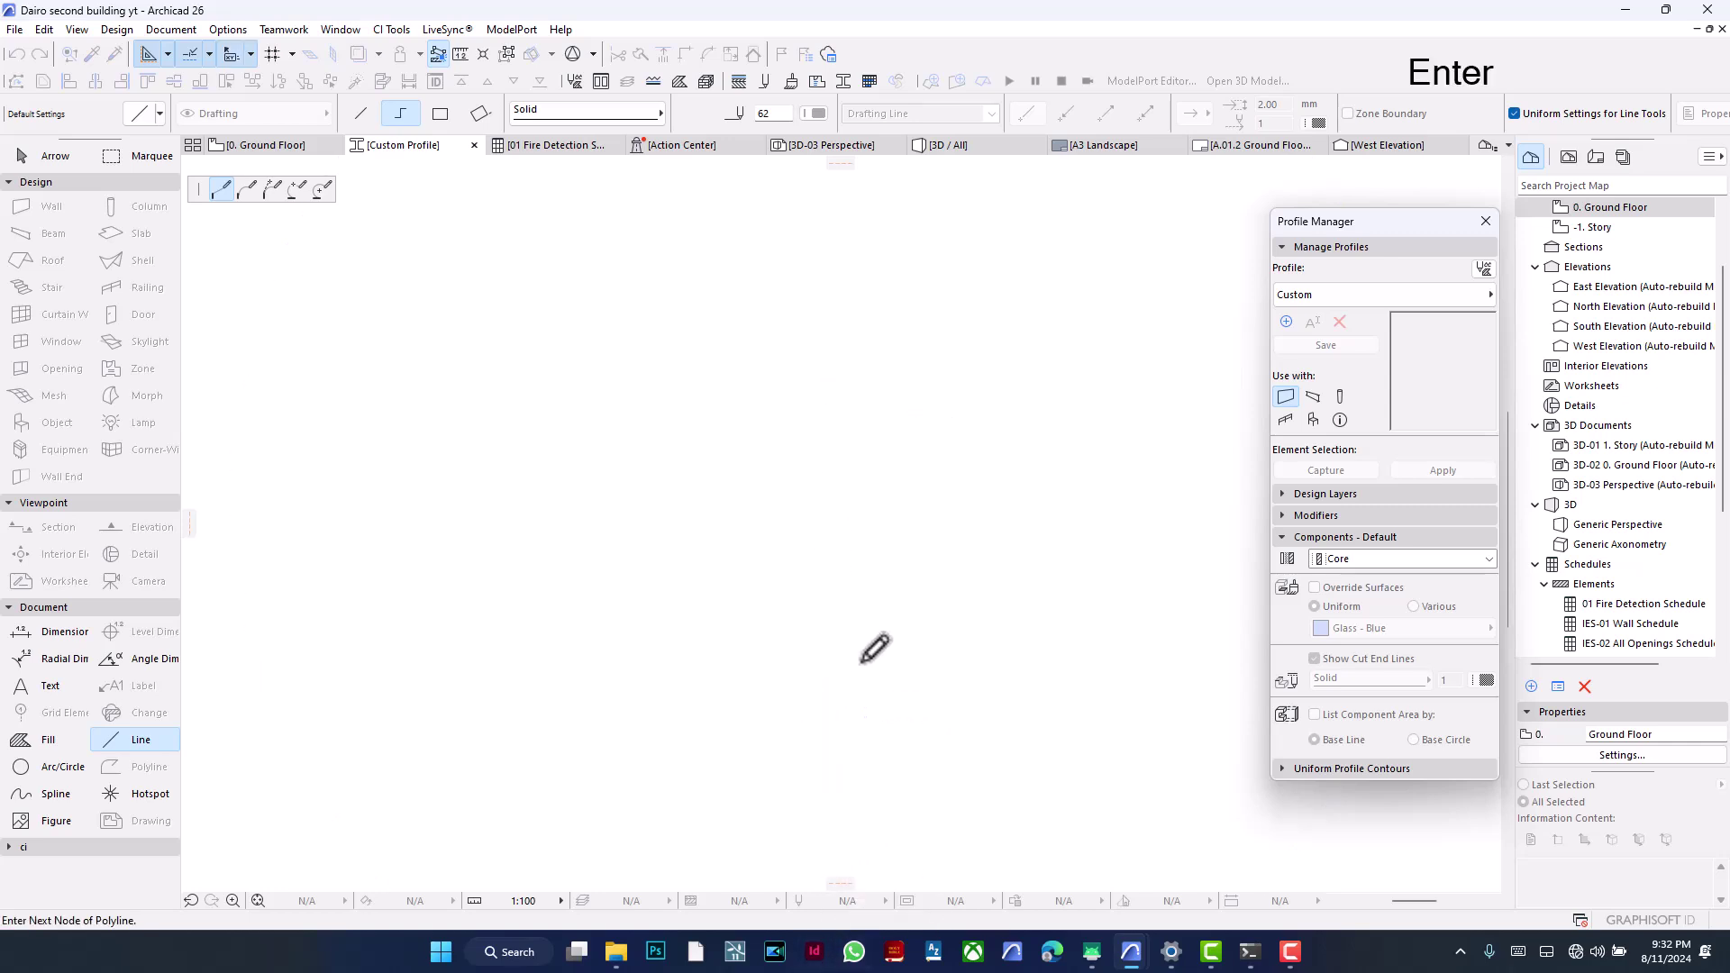
pyautogui.press('BackSpace')
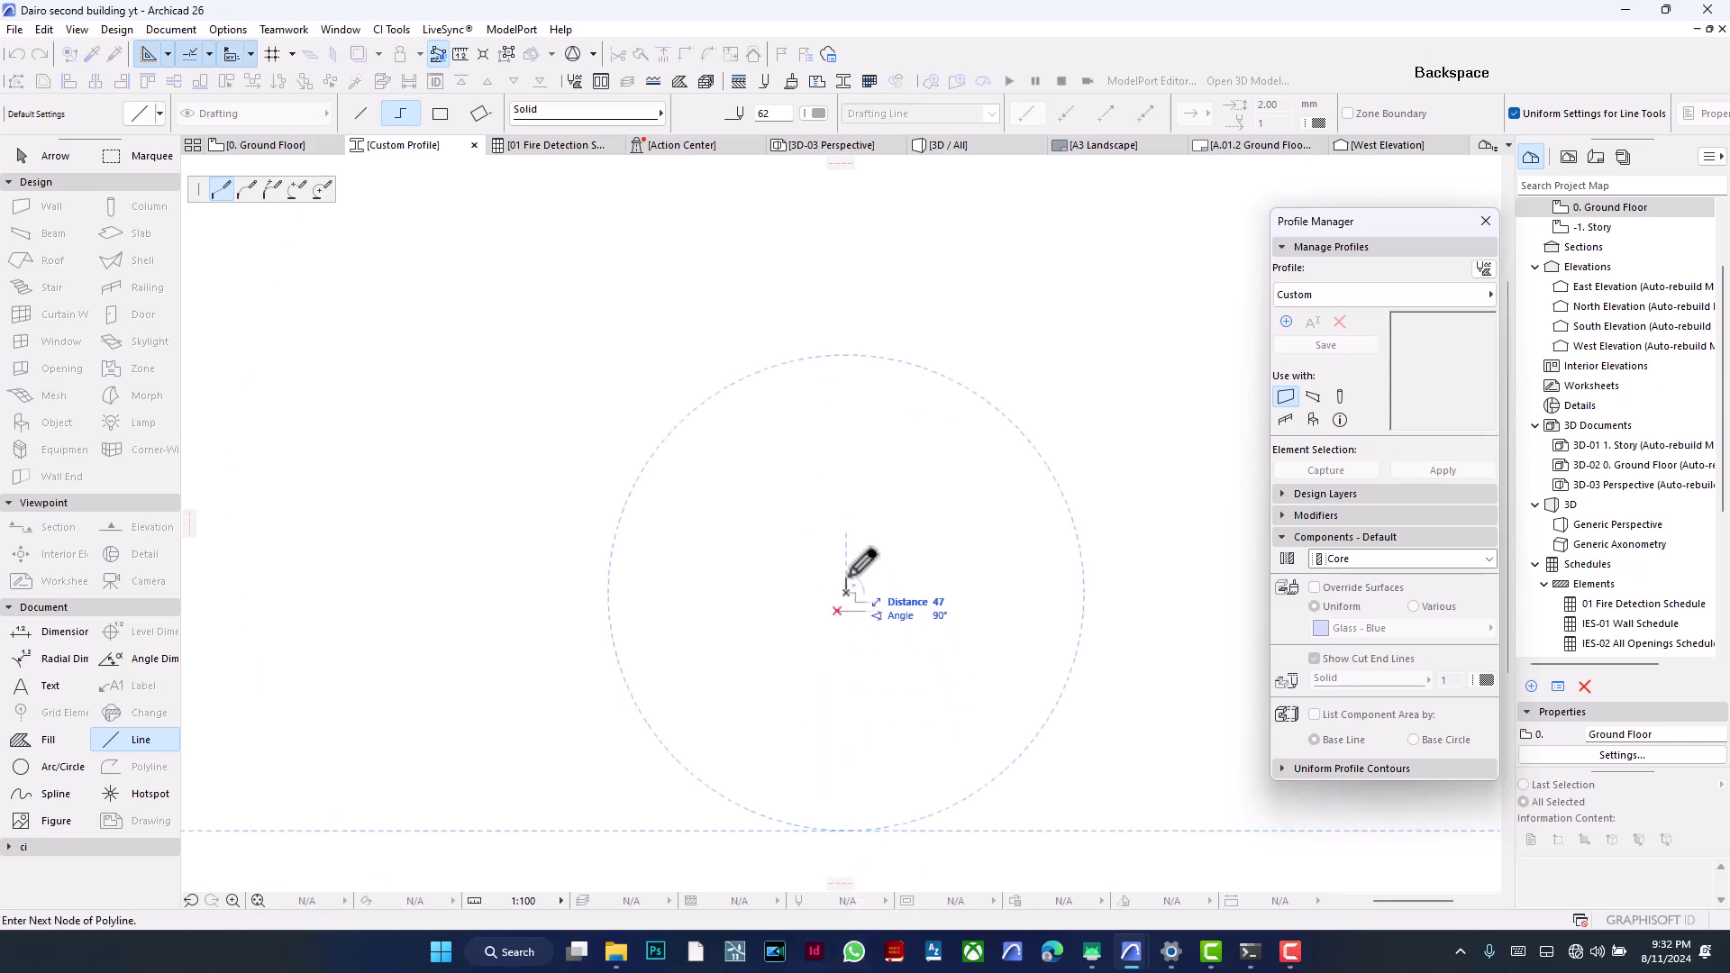
# Step: Draw a 750 mm upright from the stepped foot and a long horizontal segment leftward from its top, finishing the polyline
pyautogui.write('750')
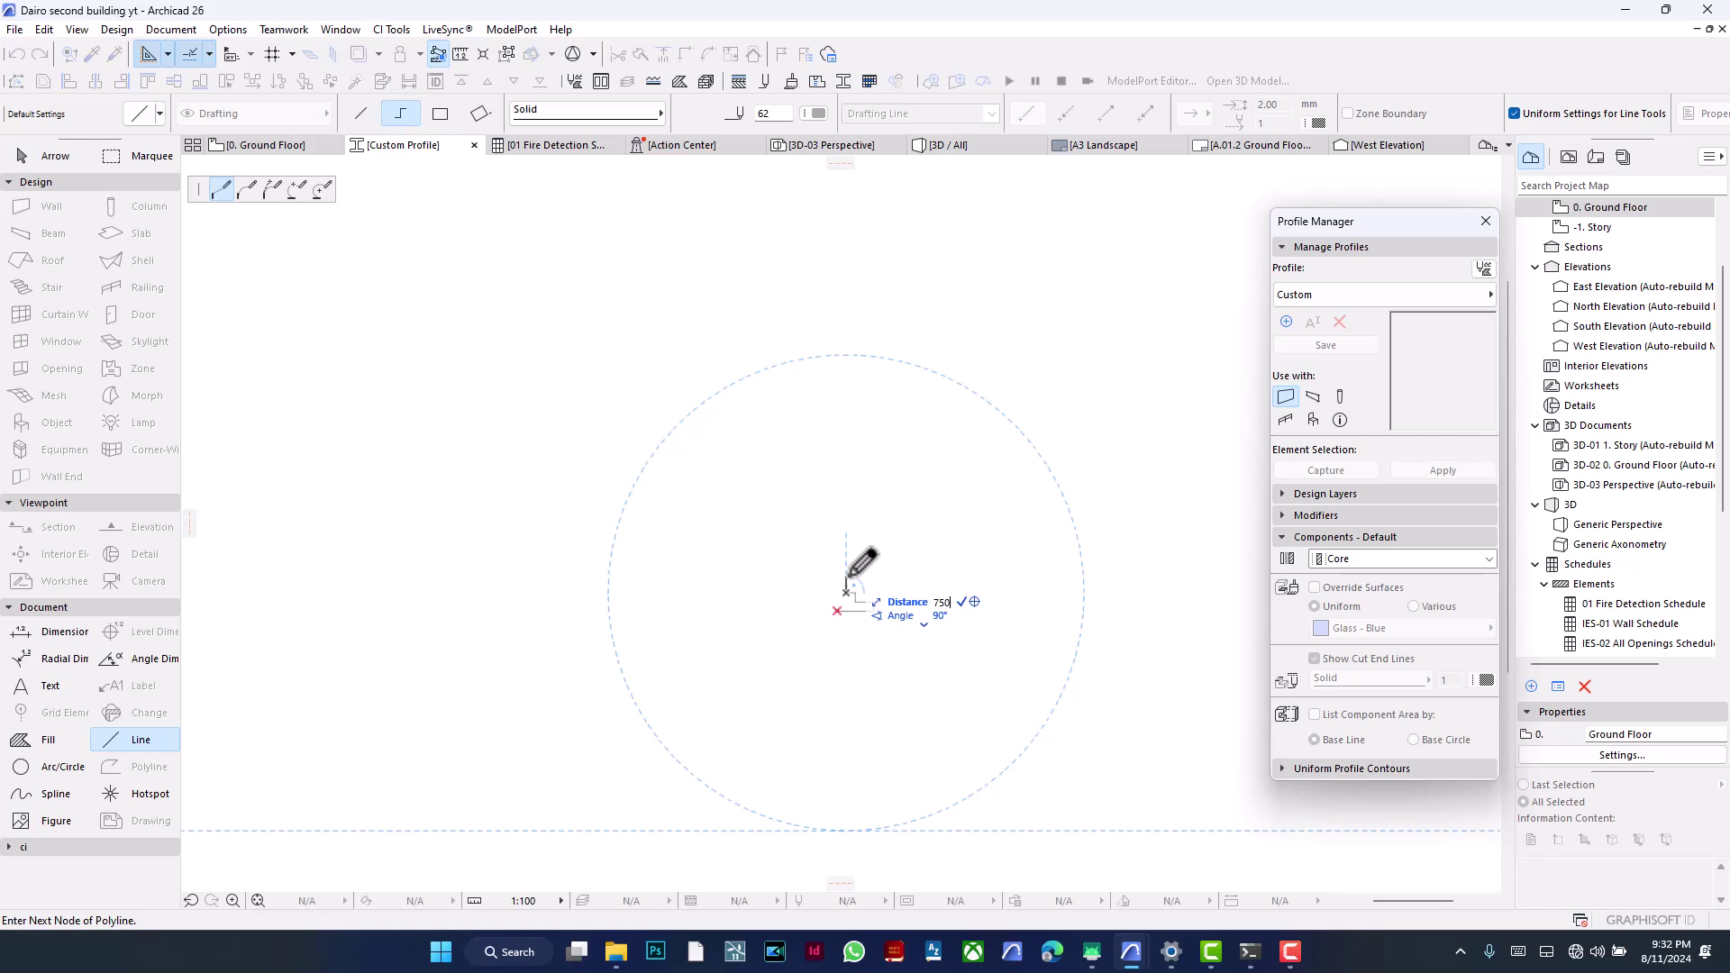
pyautogui.press('Return')
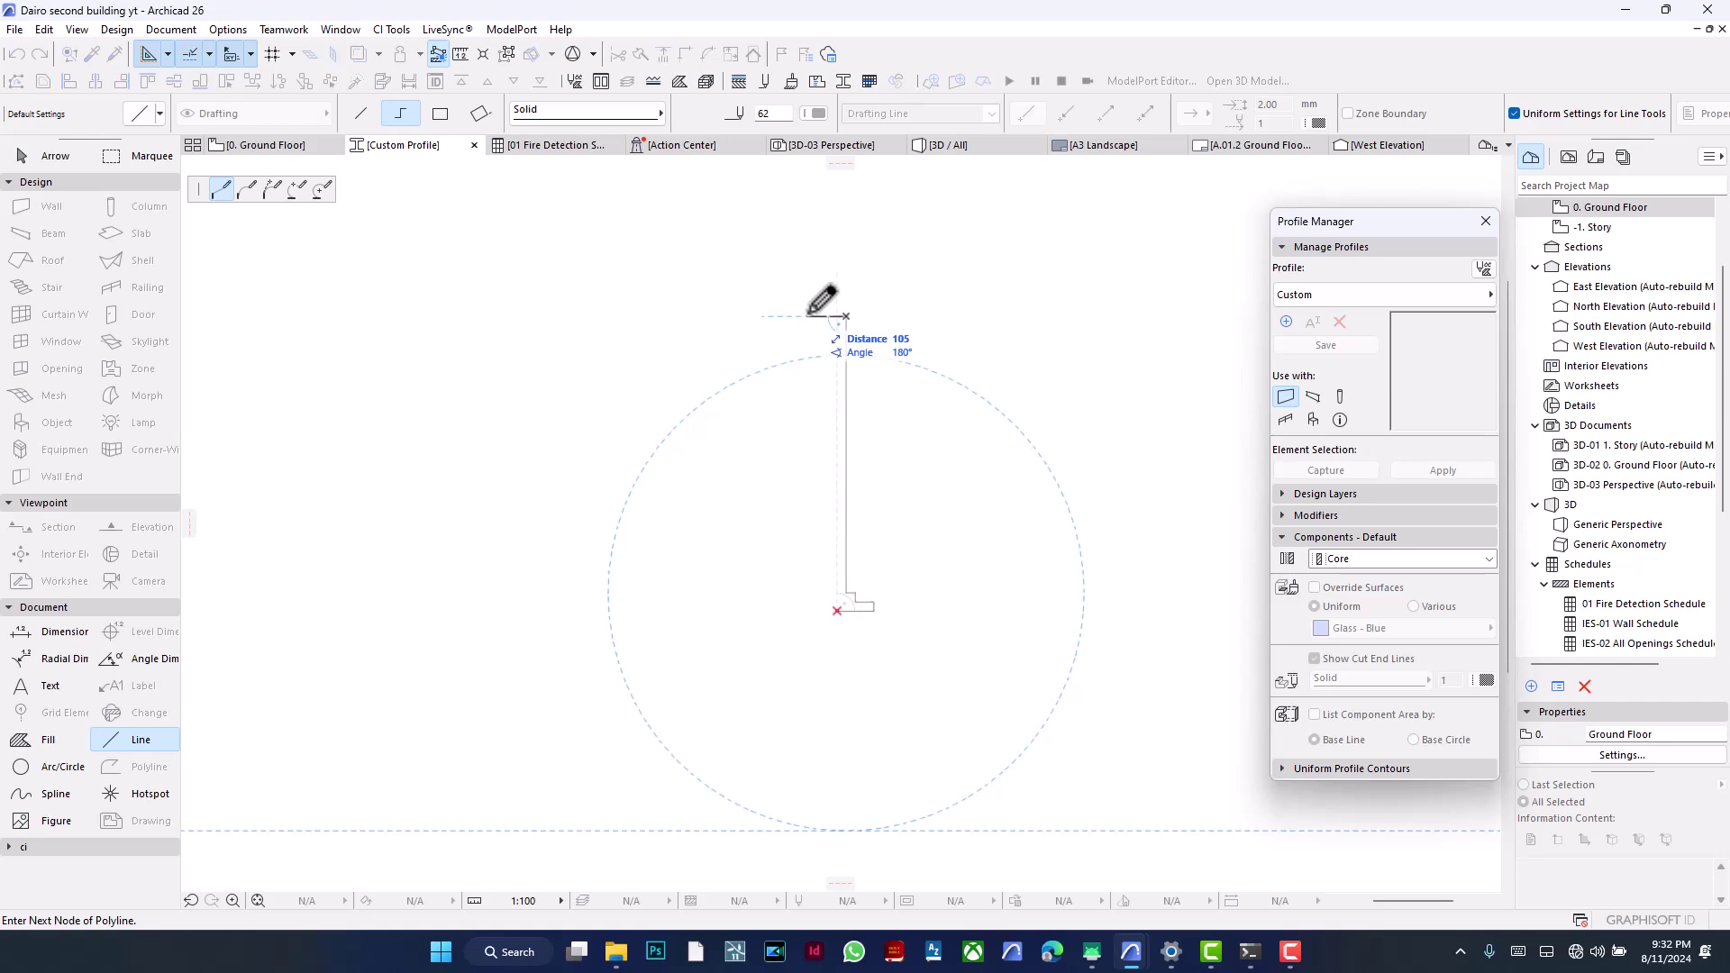
pyautogui.write('1')
pyautogui.press('Return')
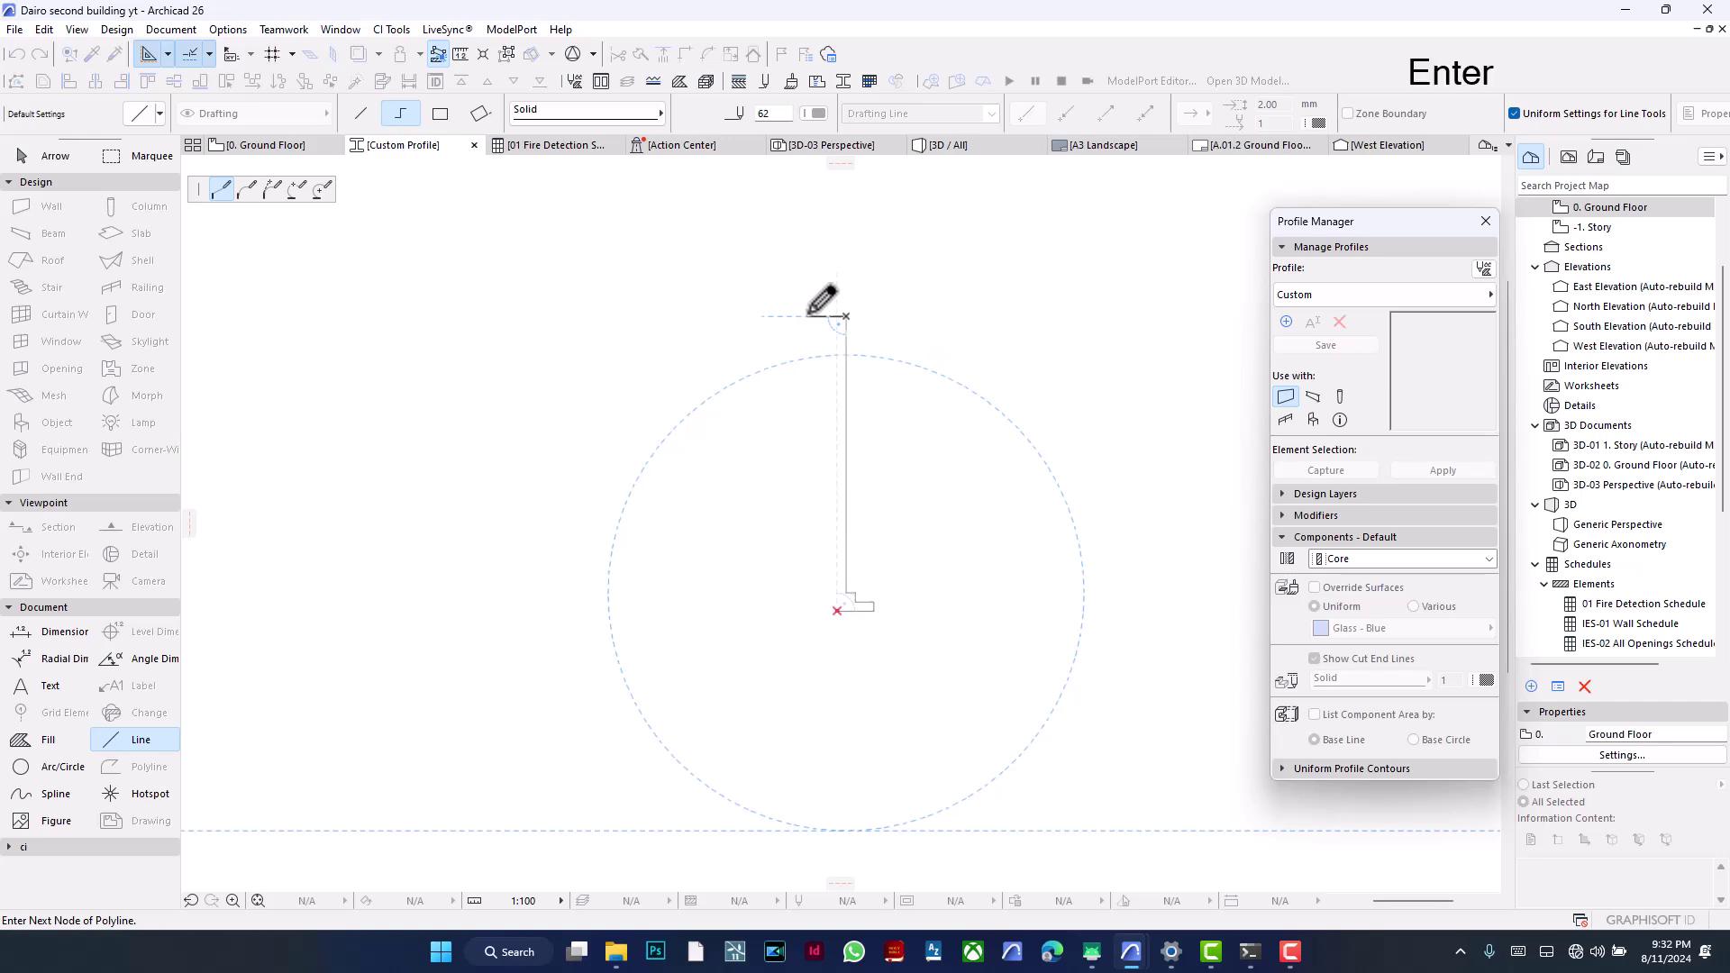
pyautogui.moveTo(324, 533); pyautogui.dragTo(384, 507, button='middle')
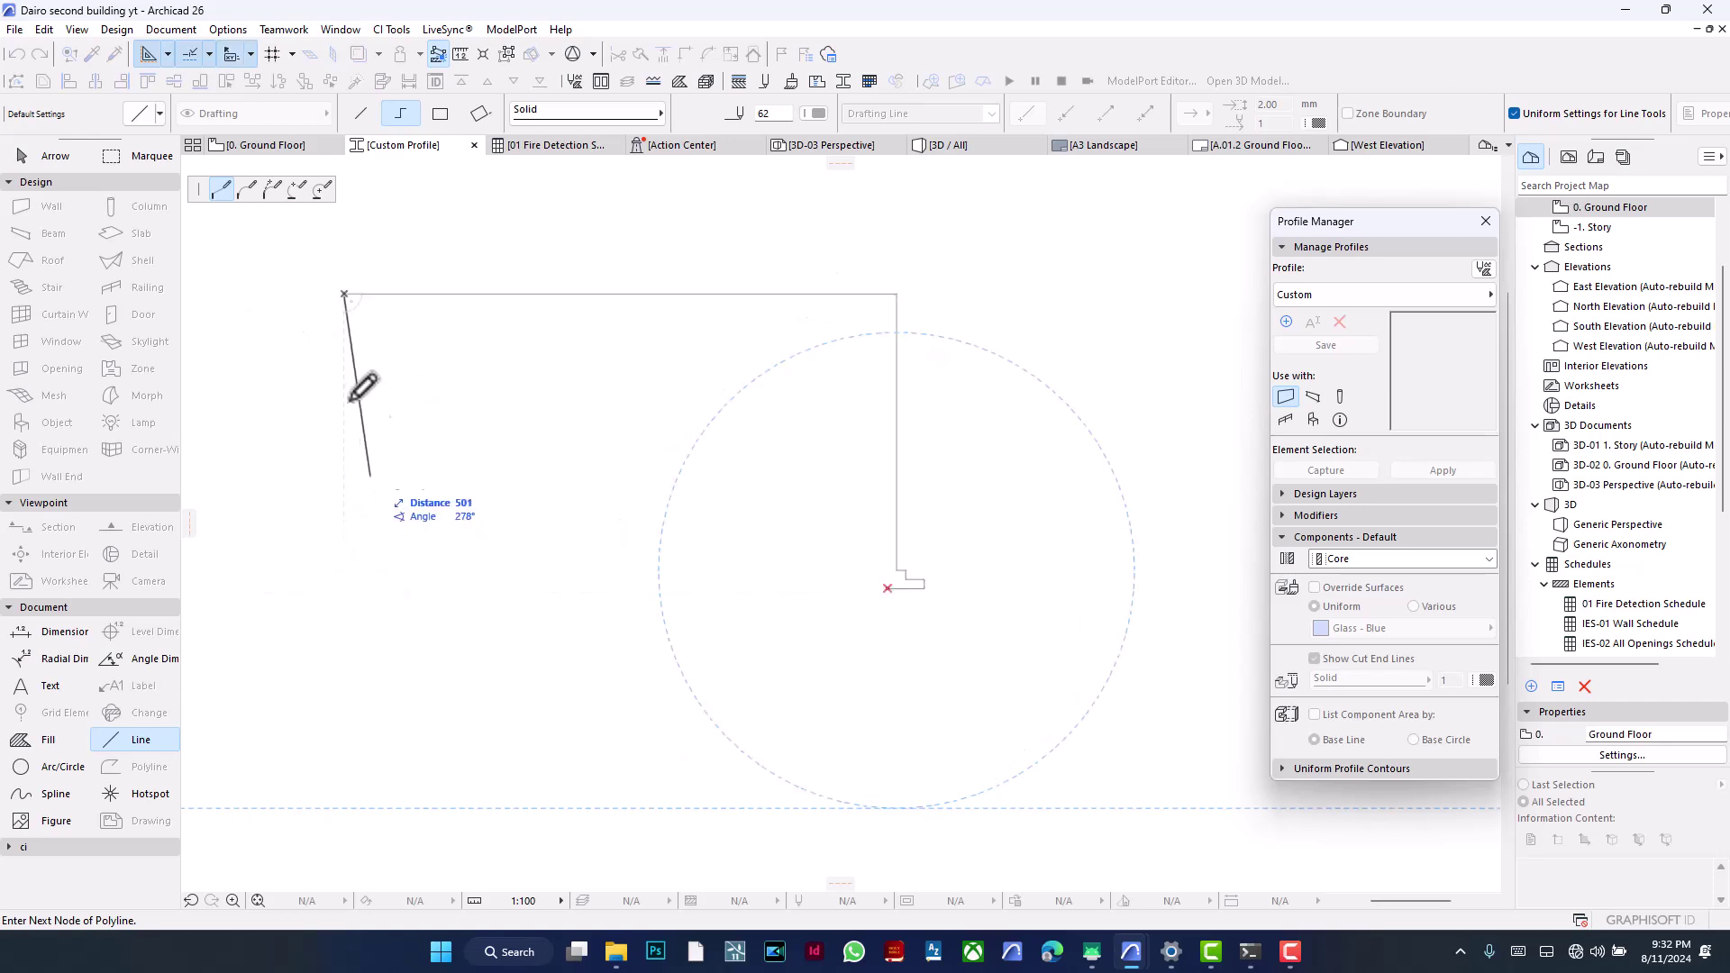
pyautogui.click(343, 293)
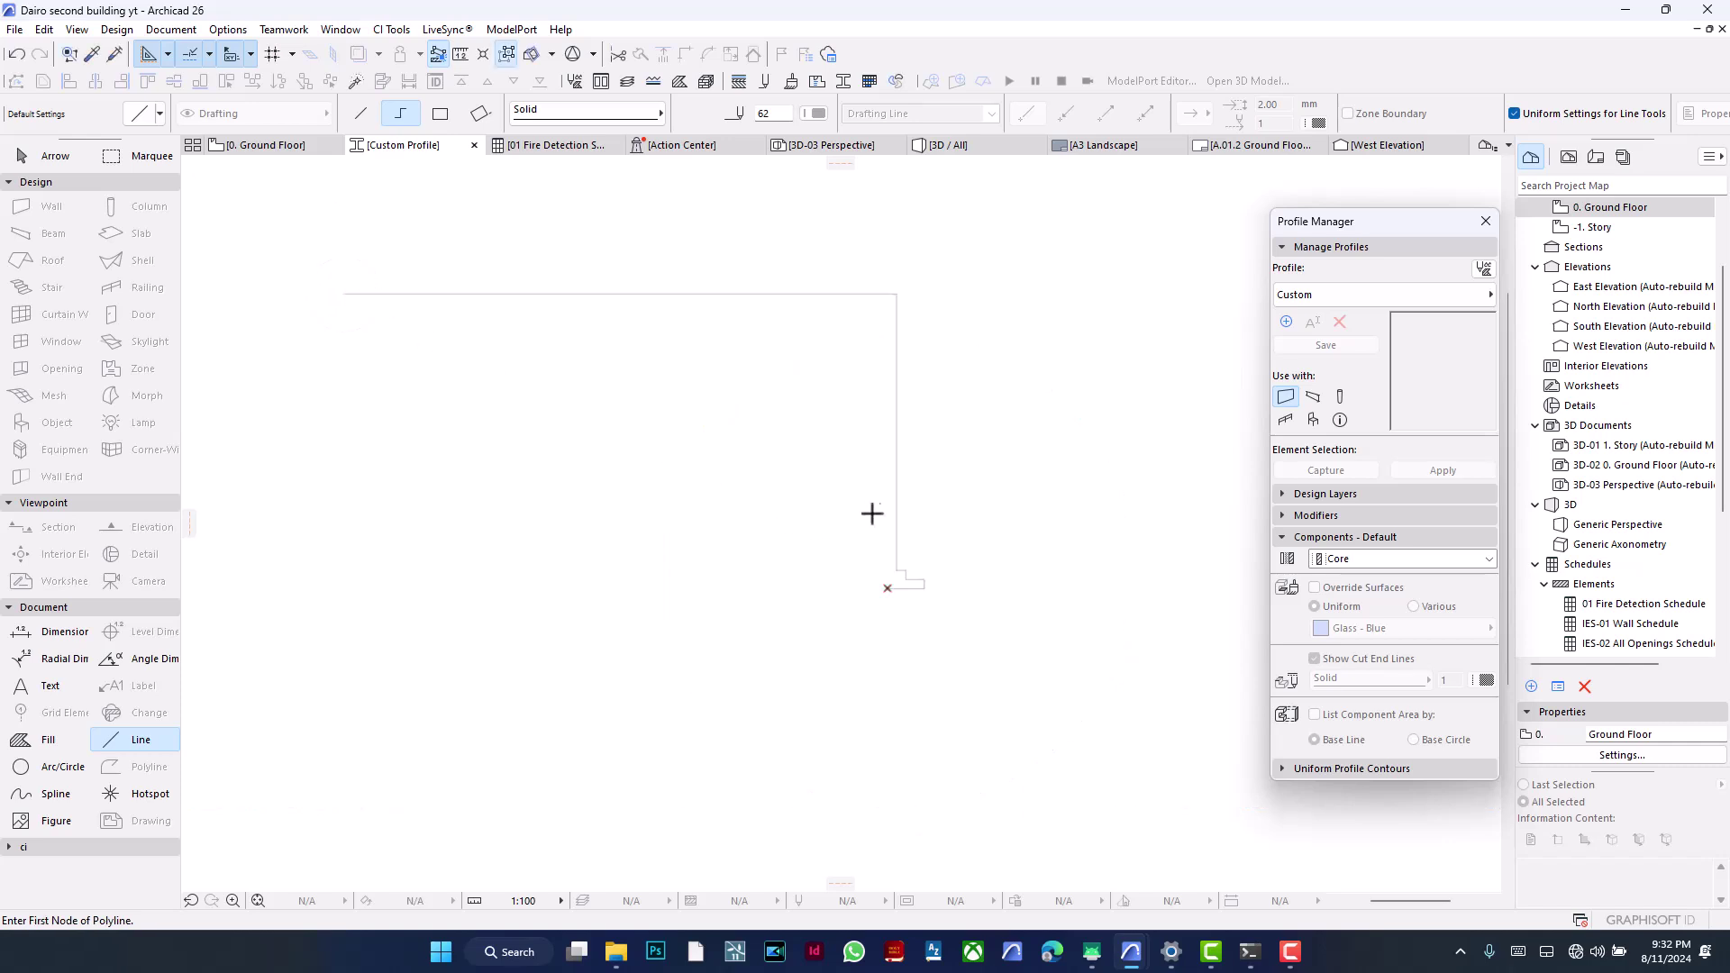
# Step: Copy the upright in line with the foot's starting corner, reaching the base, and trim off the overhanging part of the top line
pyautogui.keyDown('shift'); pyautogui.click(896, 521); pyautogui.keyUp('shift')
pyautogui.hotkey('ctrl', 'd')
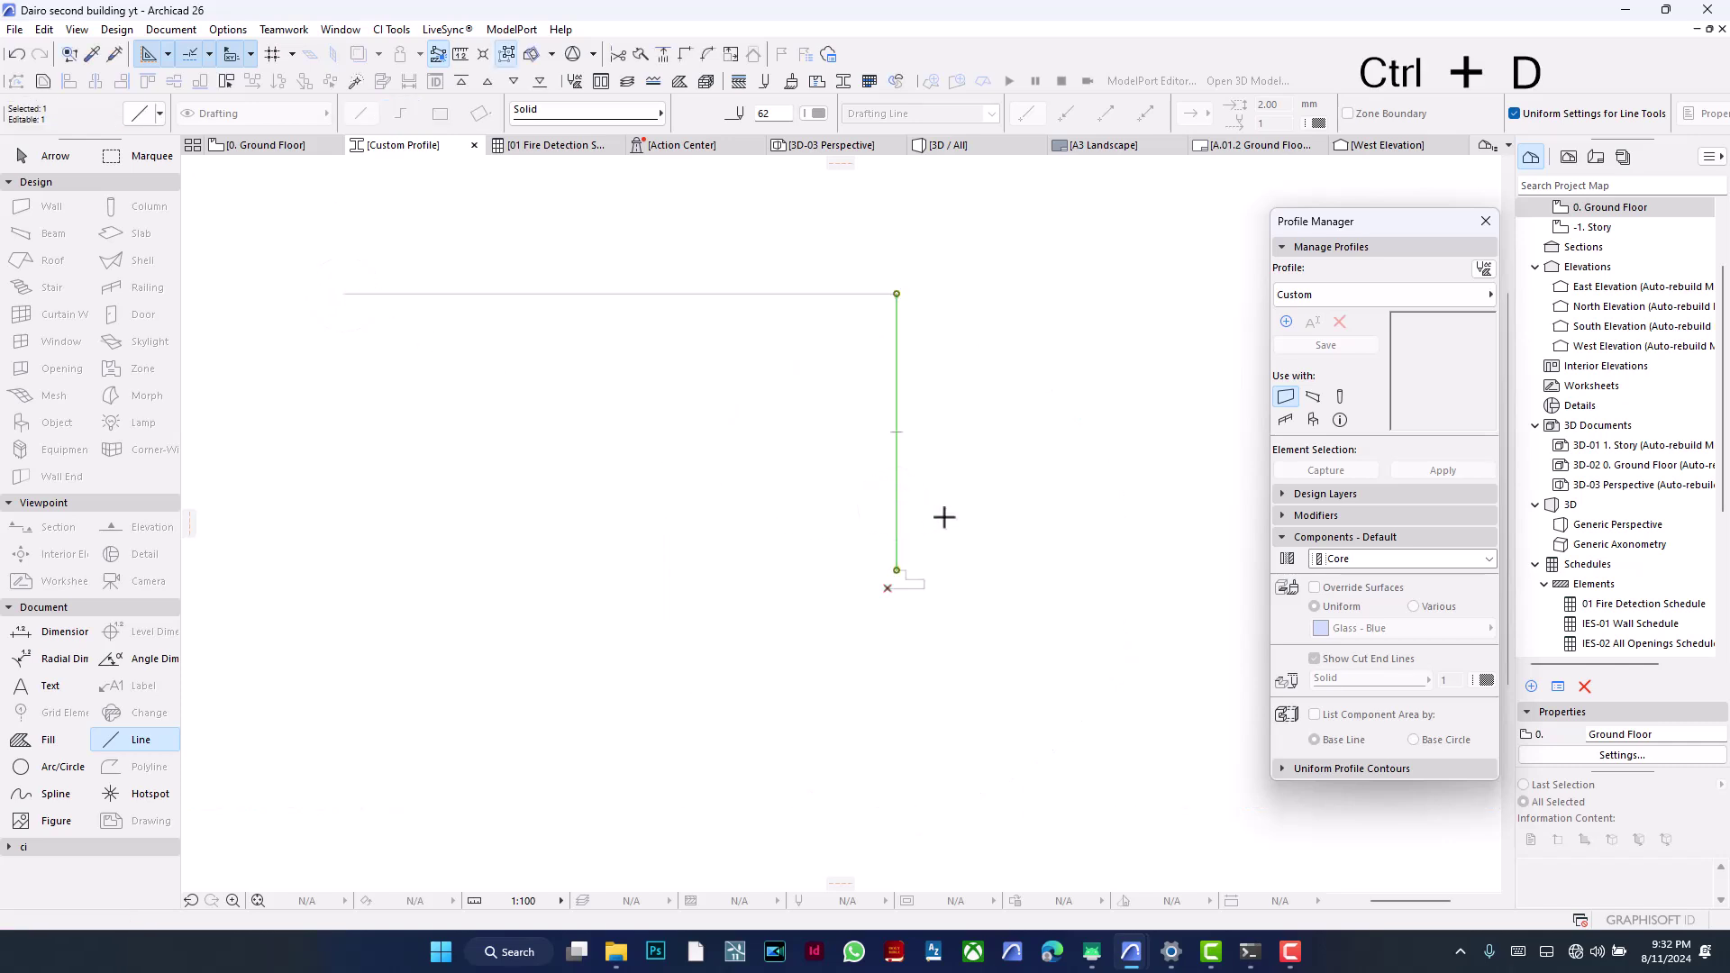
pyautogui.click(897, 569)
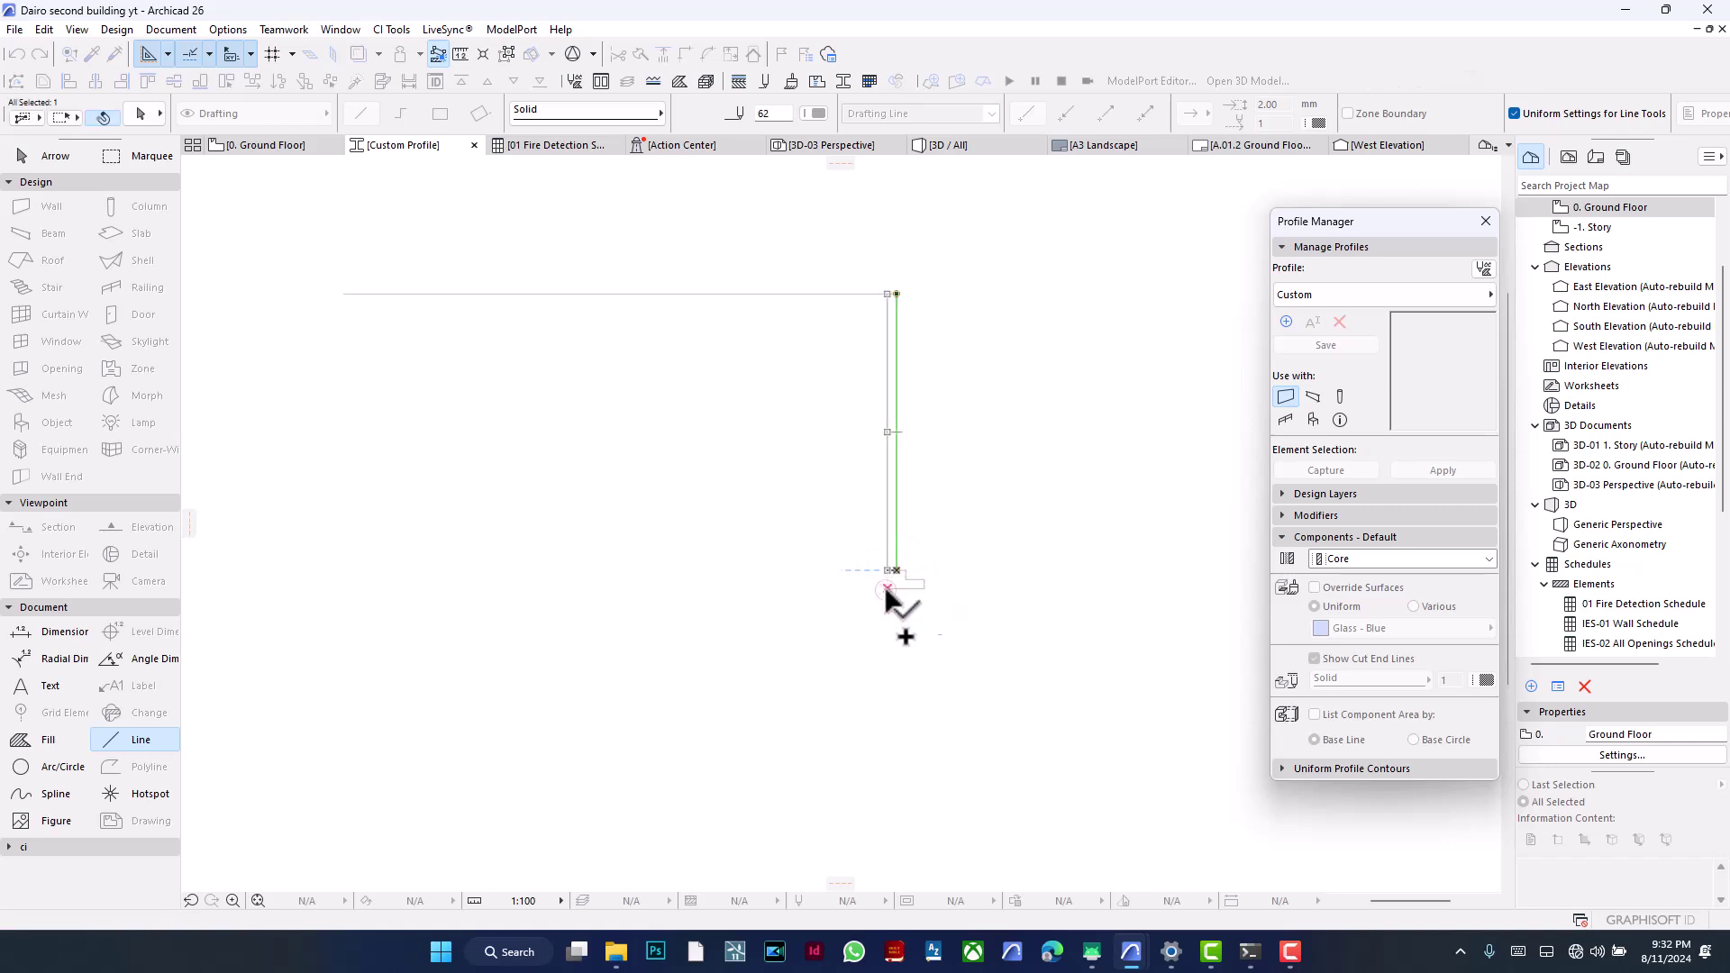
pyautogui.click(888, 570)
pyautogui.press('Escape')
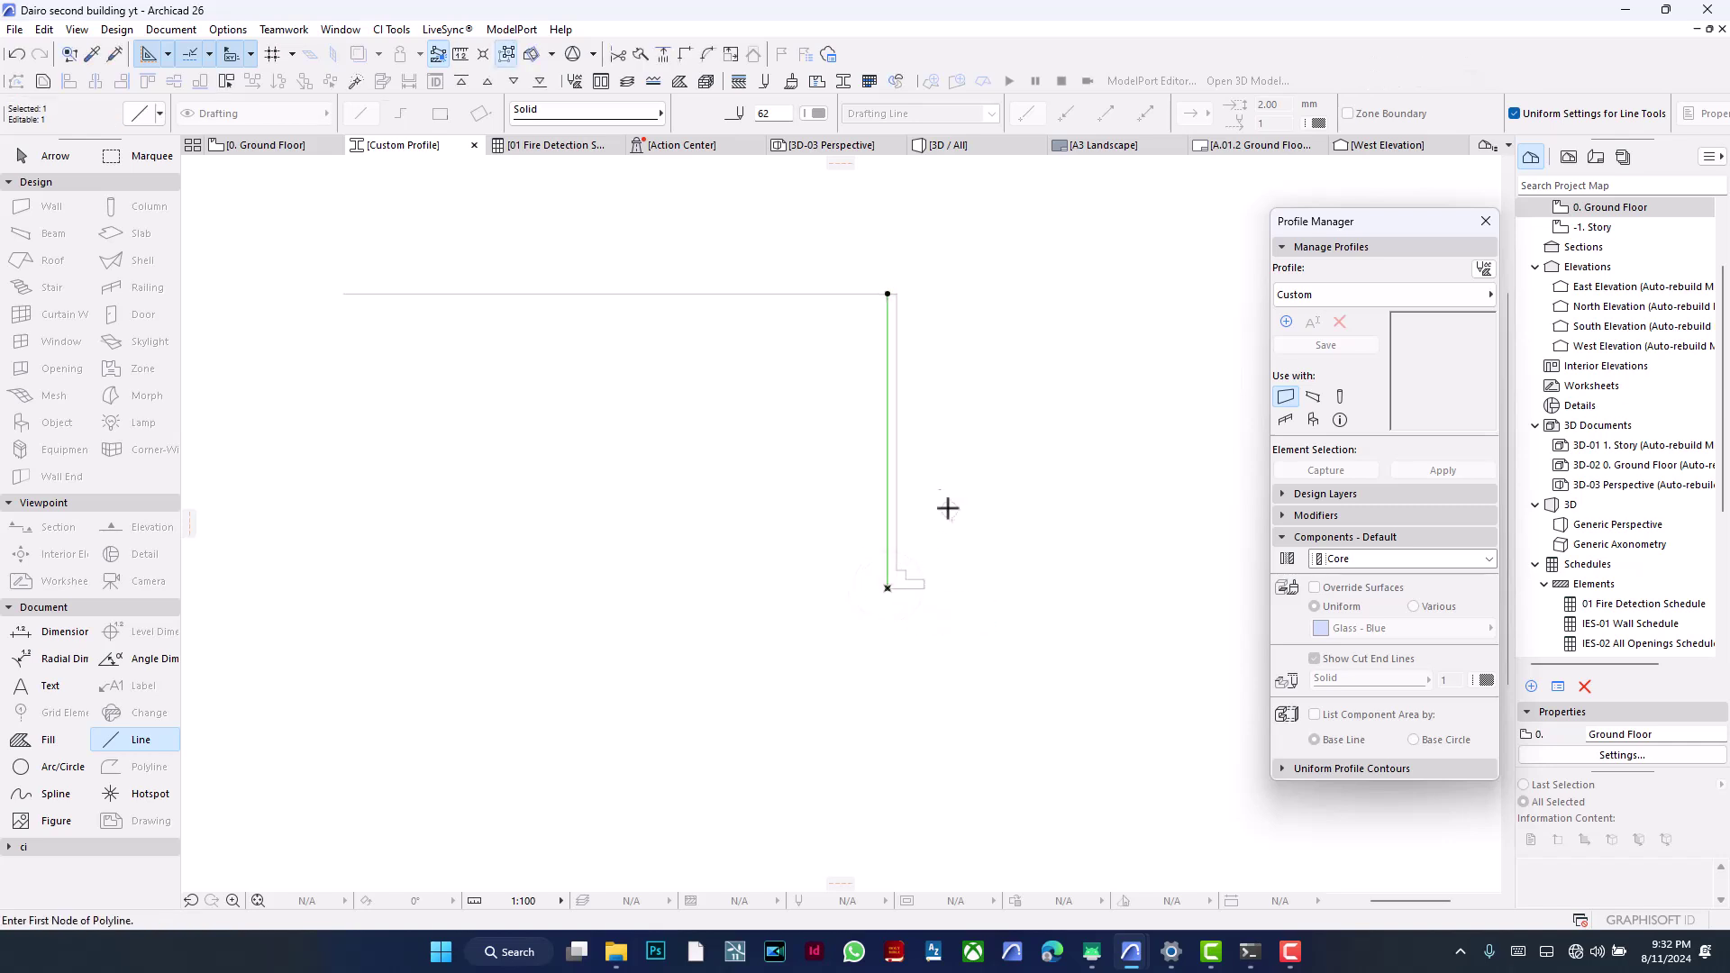
pyautogui.keyDown('ctrl'); pyautogui.click(805, 294); pyautogui.keyUp('ctrl')
pyautogui.moveTo(899, 505); pyautogui.dragTo(769, 556, button='middle')
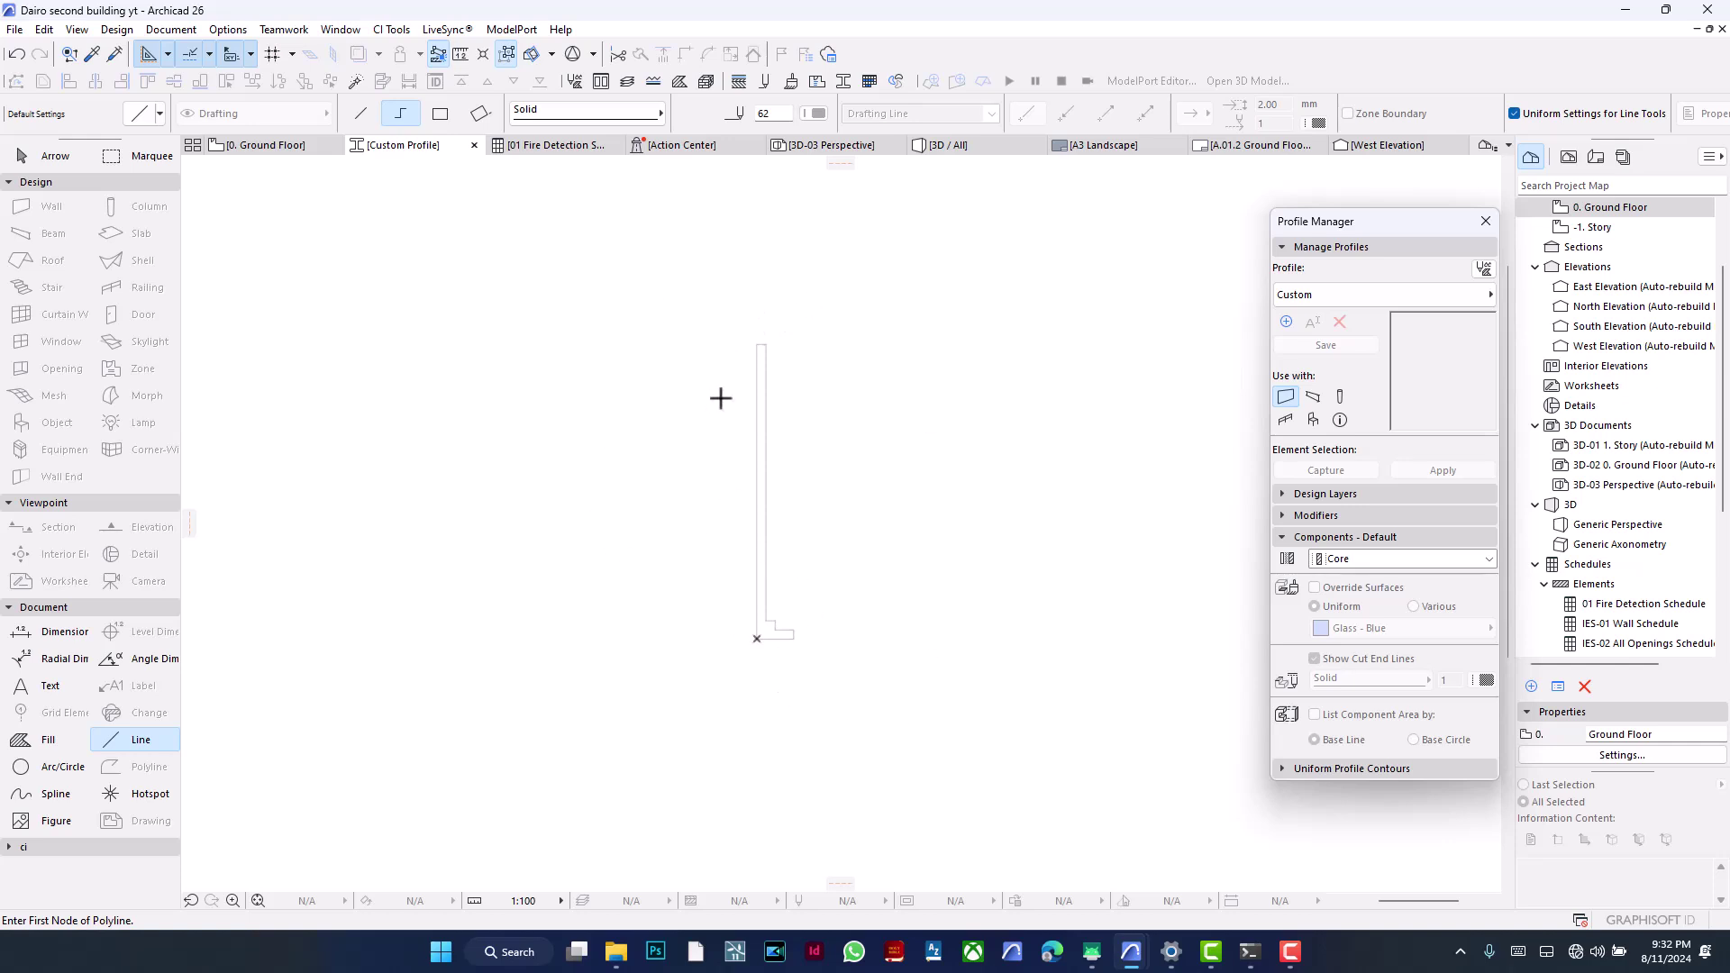
# Step: Mirror a copy of the stepped foot to the upper end about a horizontal axis through the upright's midpoint
pyautogui.scroll(2, 788, 616)
pyautogui.press('shift')
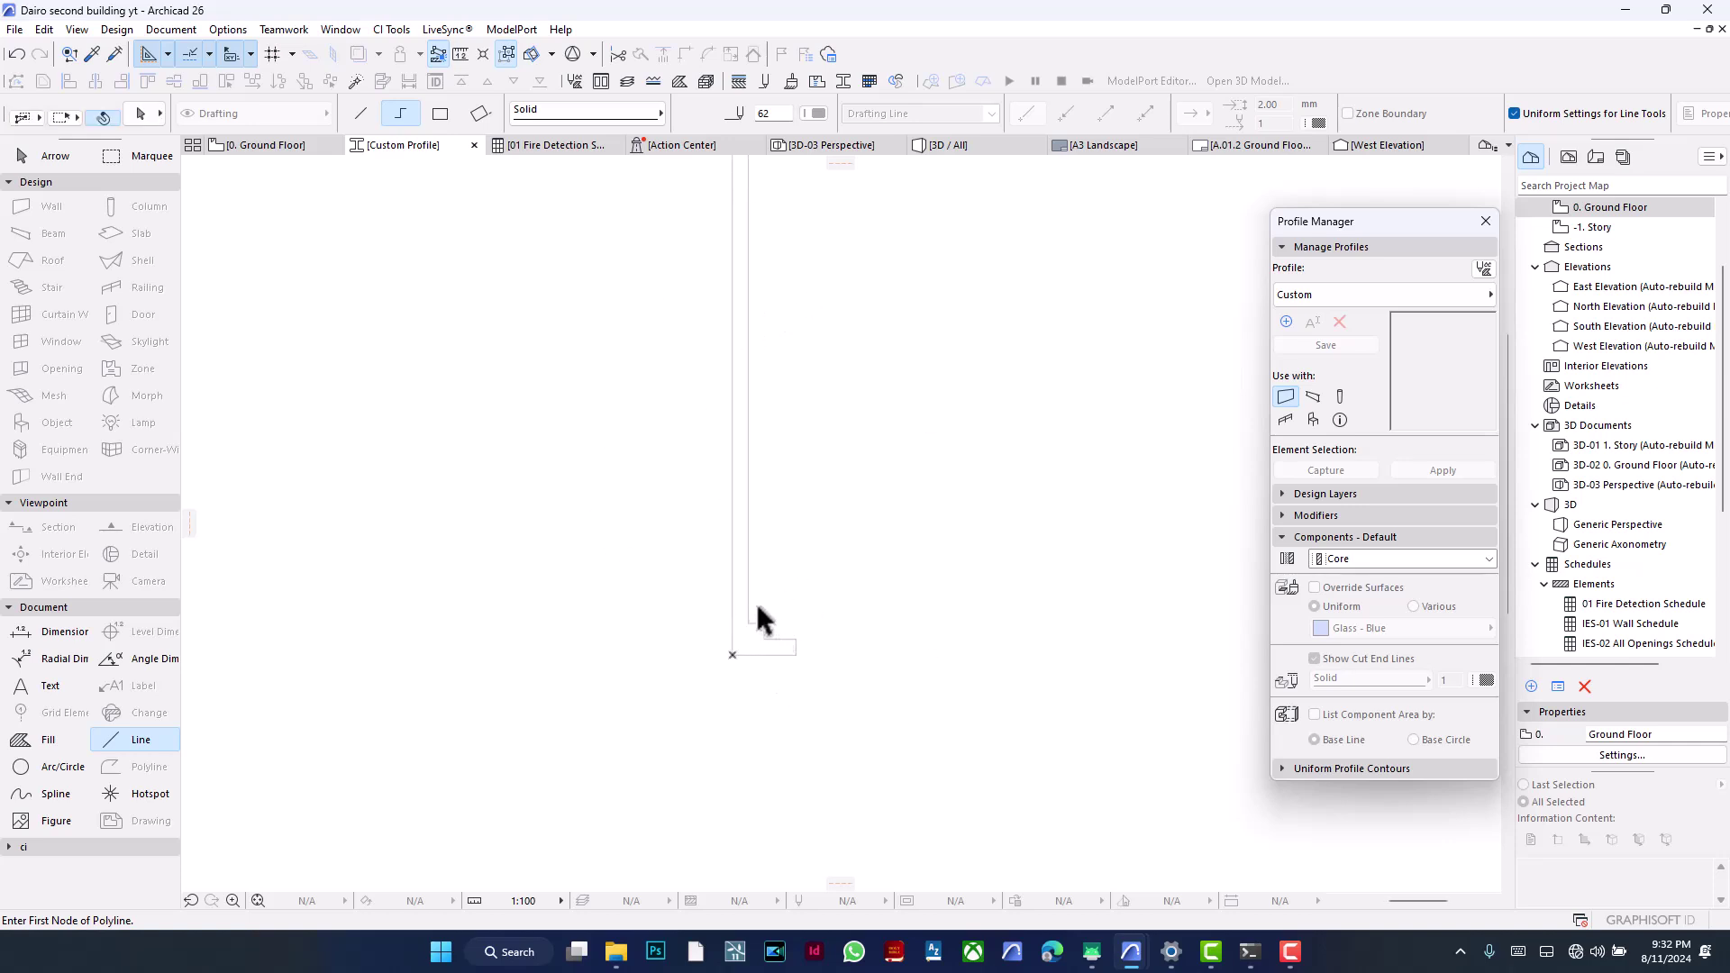
pyautogui.keyDown('shift'); pyautogui.moveTo(757, 605); pyautogui.dragTo(830, 688); pyautogui.keyUp('shift')
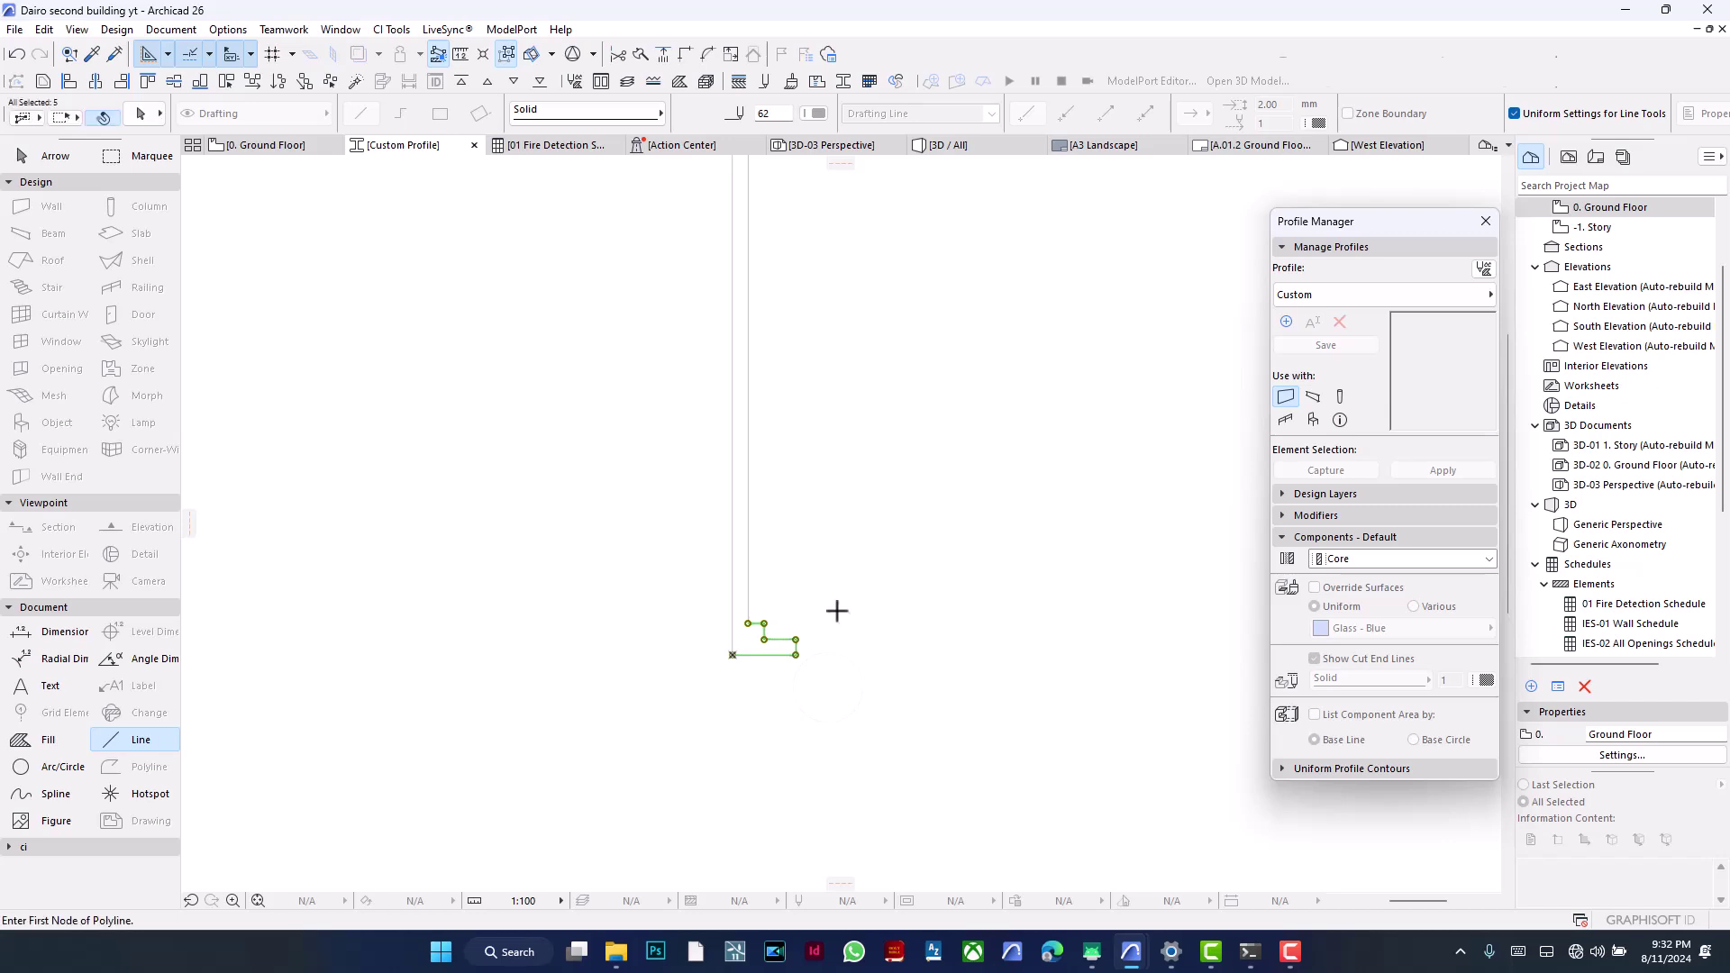
pyautogui.hotkey('ctrl', 'shift', 'm')
pyautogui.scroll(-2, 761, 625)
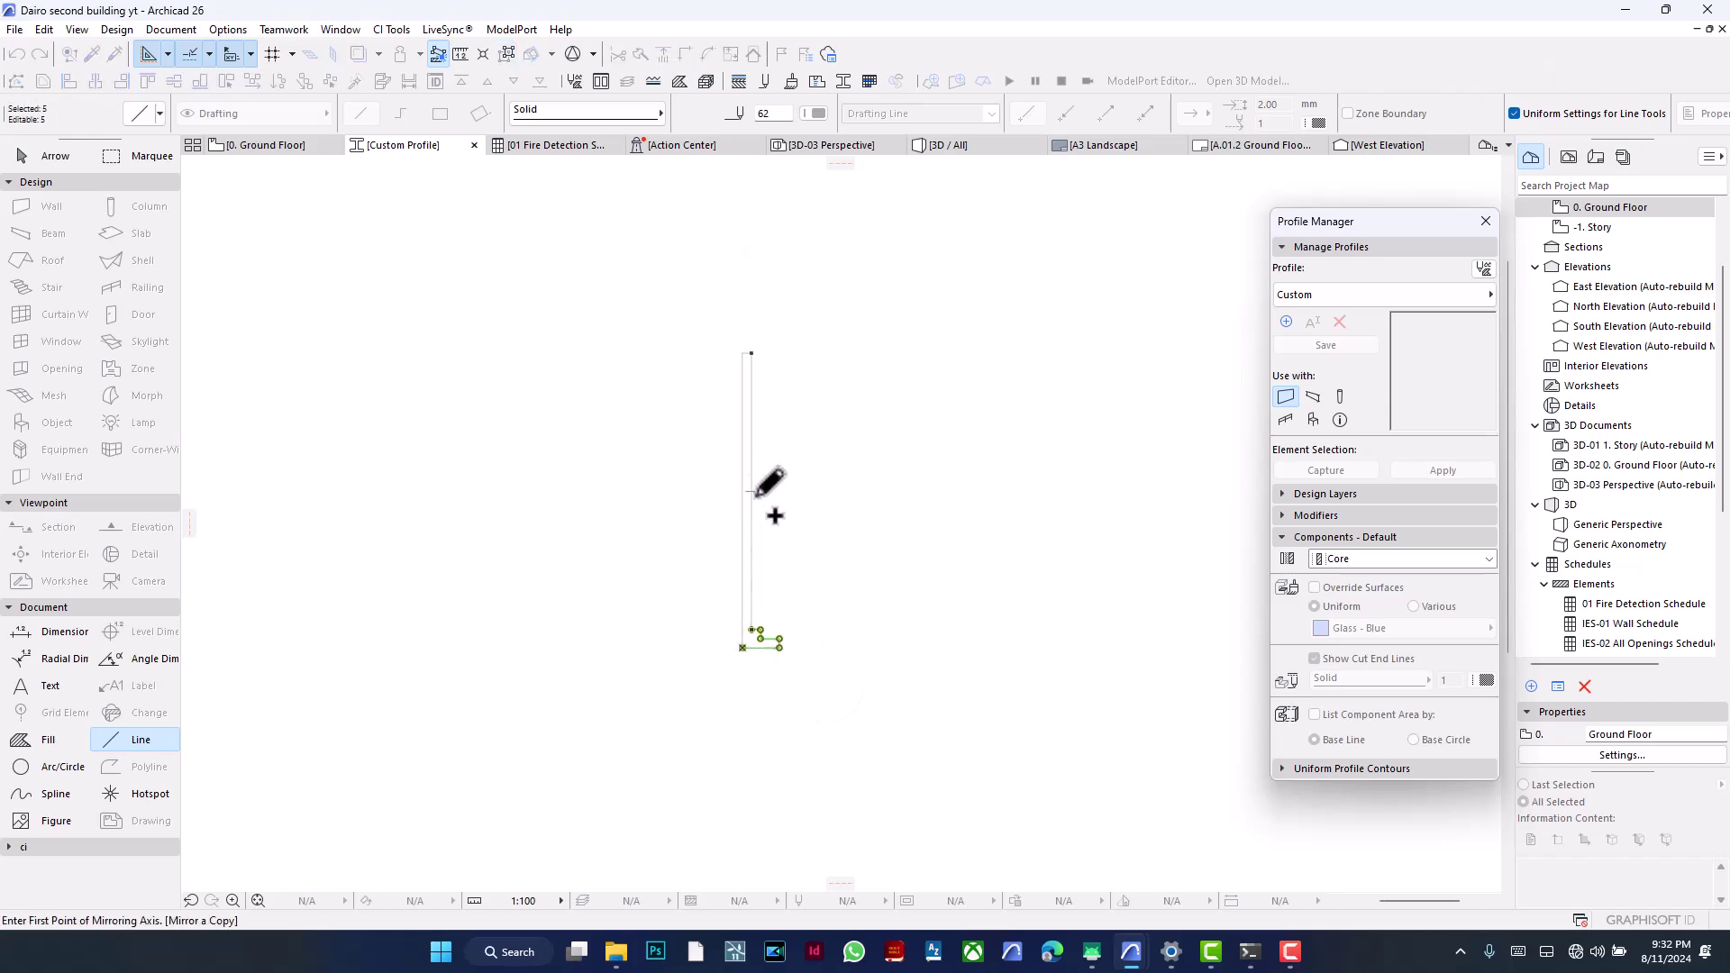
pyautogui.click(754, 492)
pyautogui.click(768, 492)
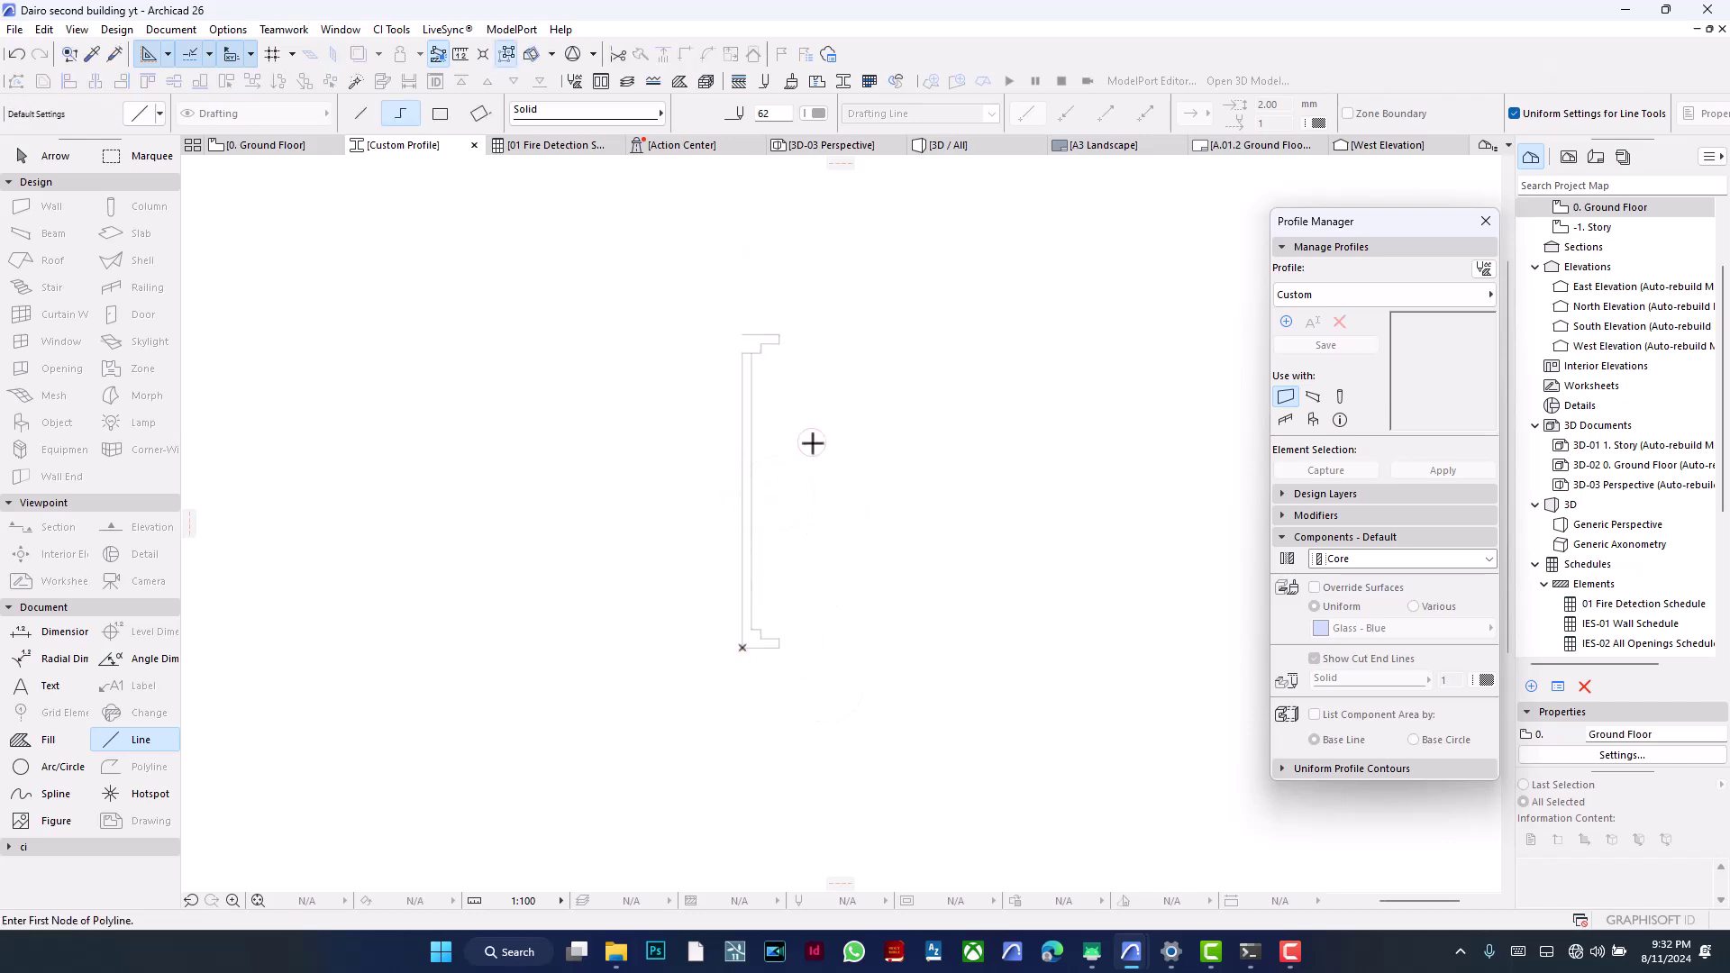
# Step: Extend the back line to meet the uppermost horizontal line and remove the leftover segment inside that corner
pyautogui.scroll(2, 728, 380)
pyautogui.press('capslock')
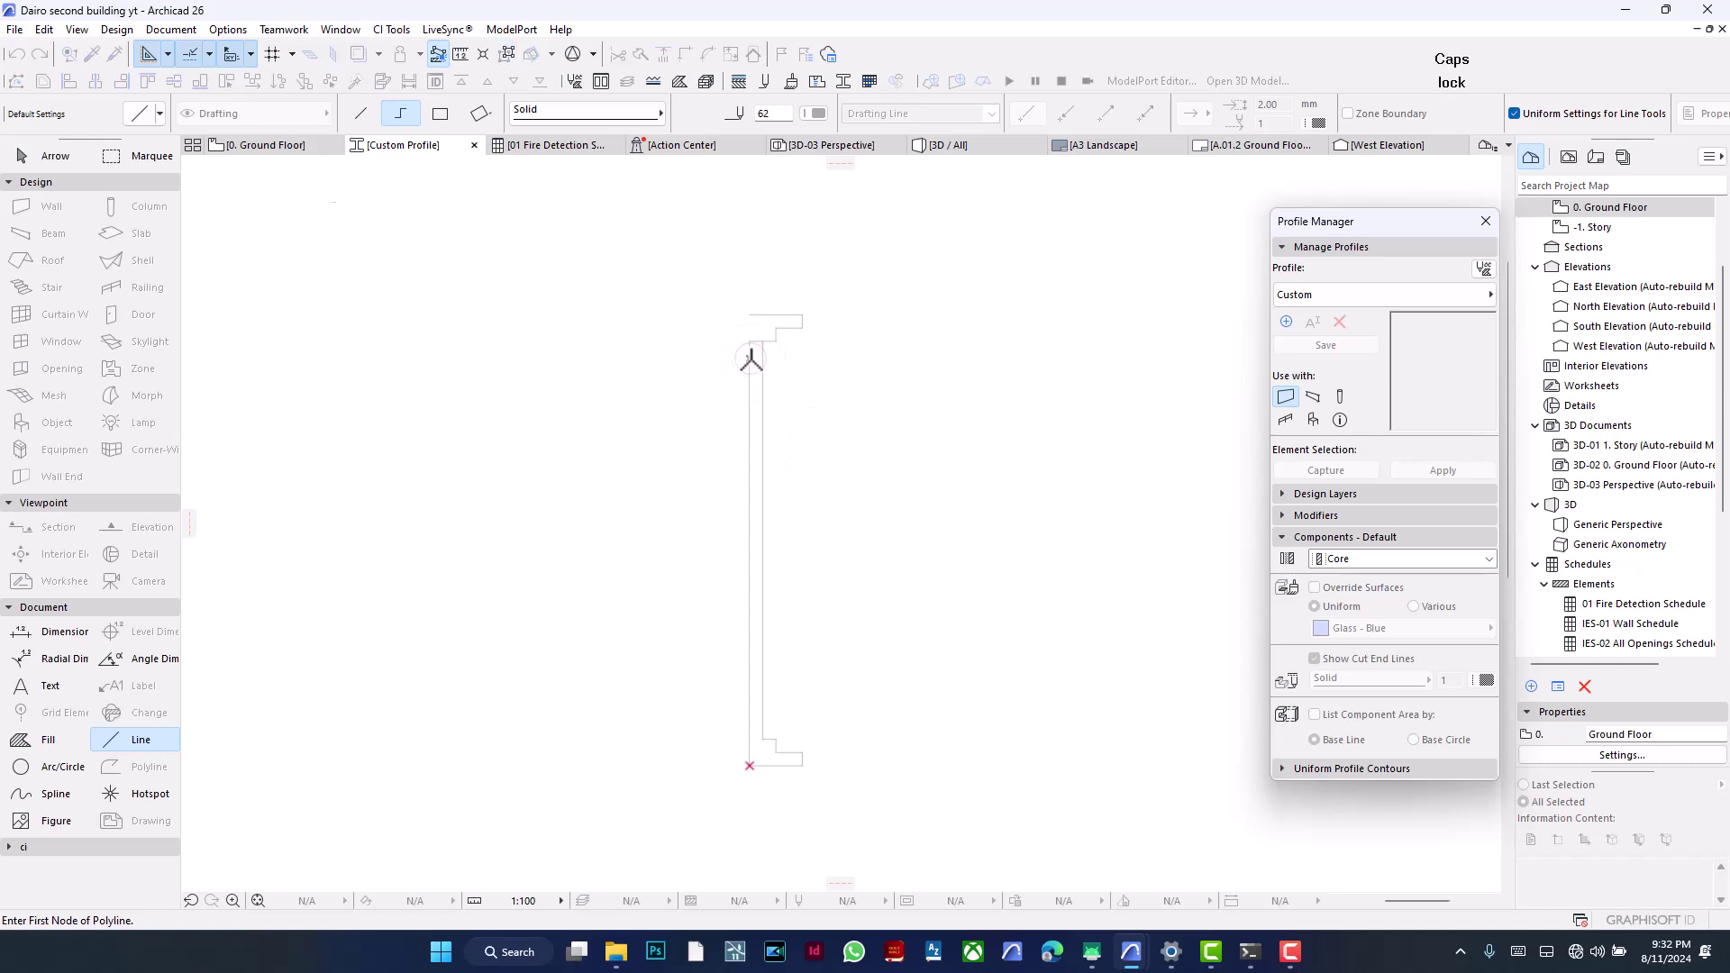
pyautogui.keyDown('shift'); pyautogui.click(749, 370); pyautogui.keyUp('shift')
pyautogui.keyDown('shift'); pyautogui.click(766, 315); pyautogui.keyUp('shift')
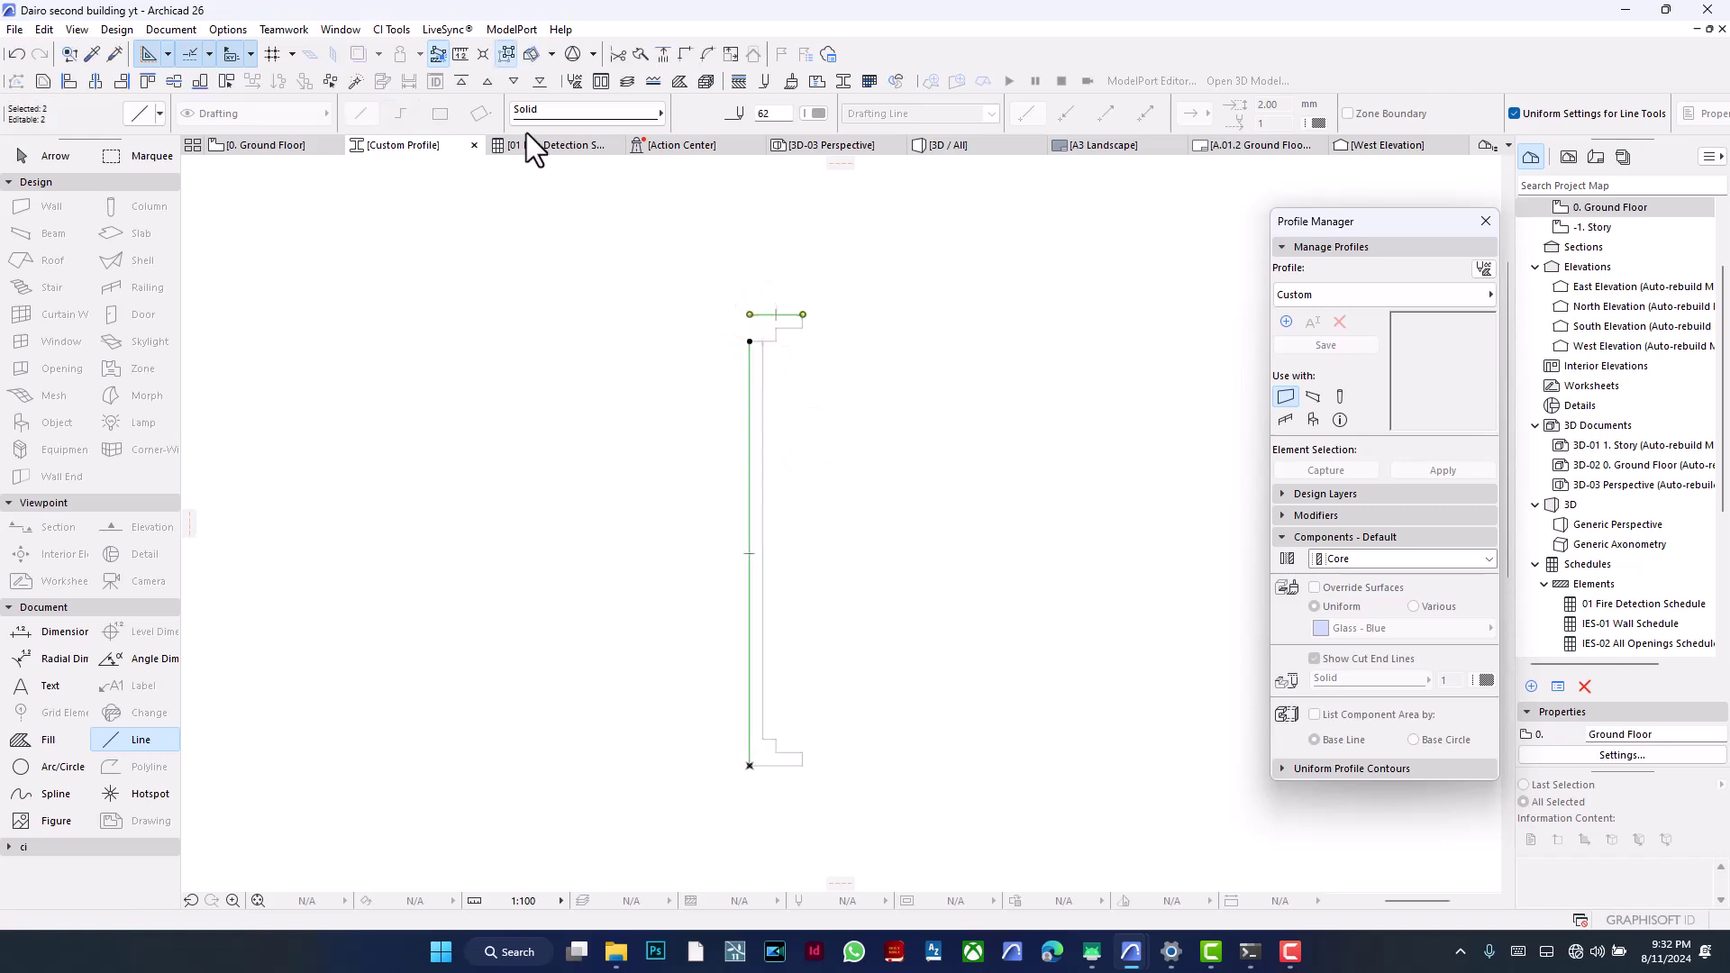
pyautogui.press('Escape')
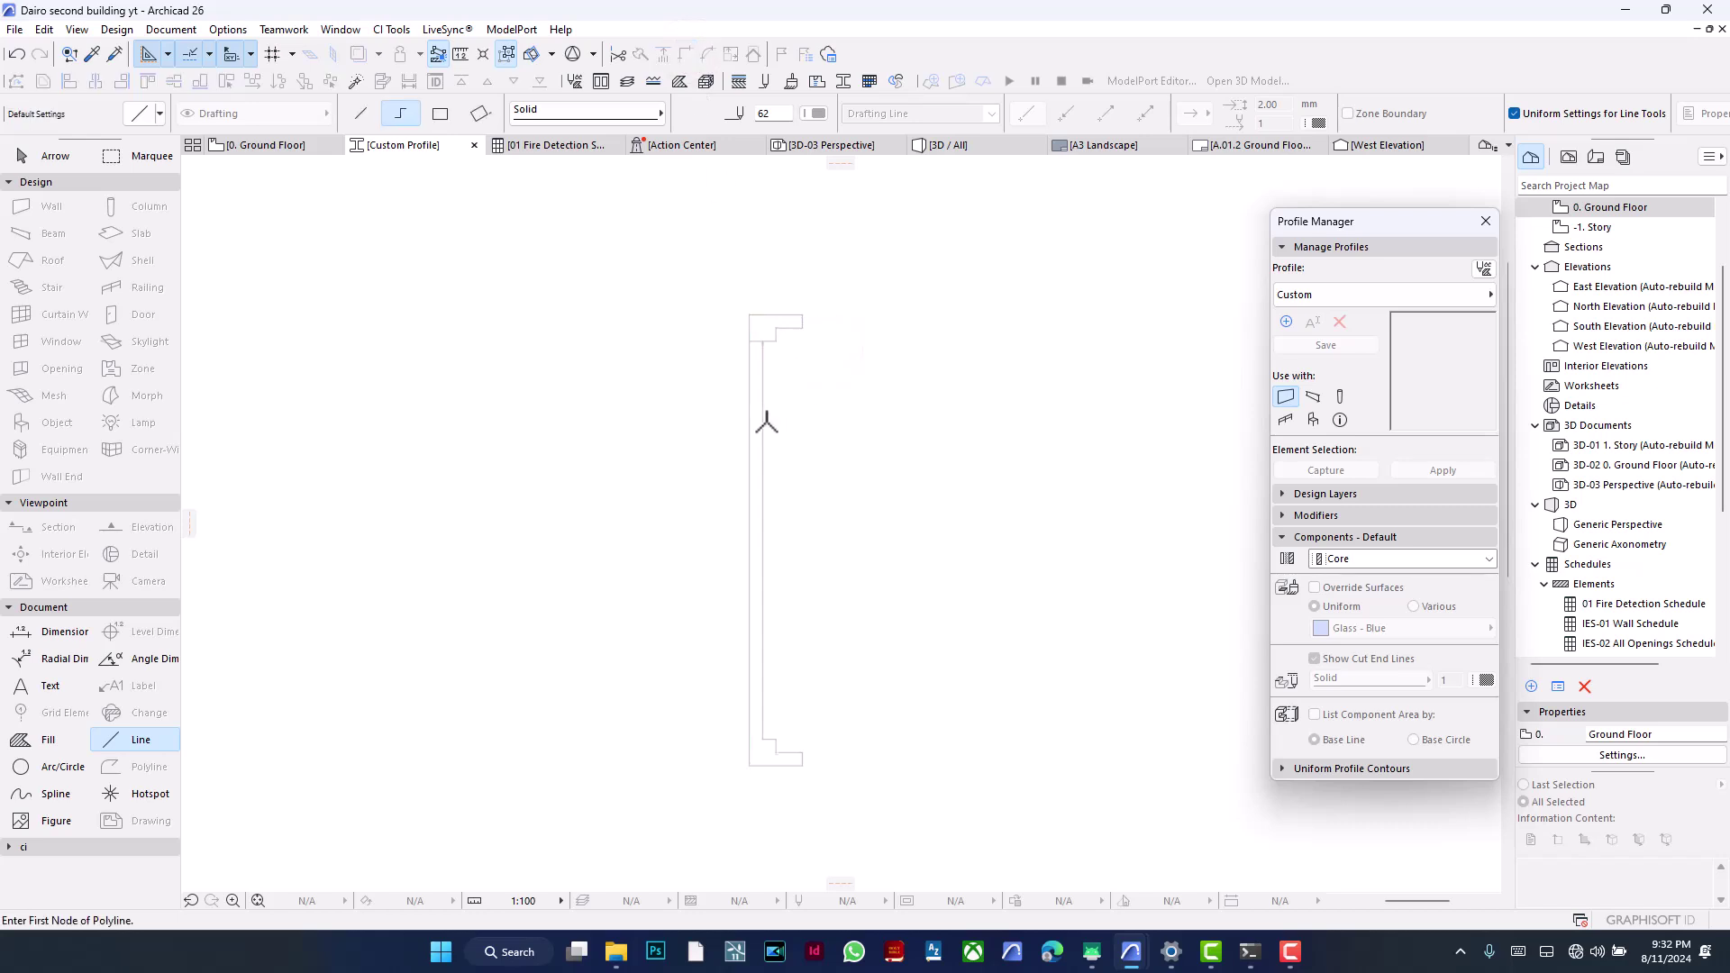
pyautogui.scroll(2, 770, 441)
pyautogui.scroll(-3, 779, 311)
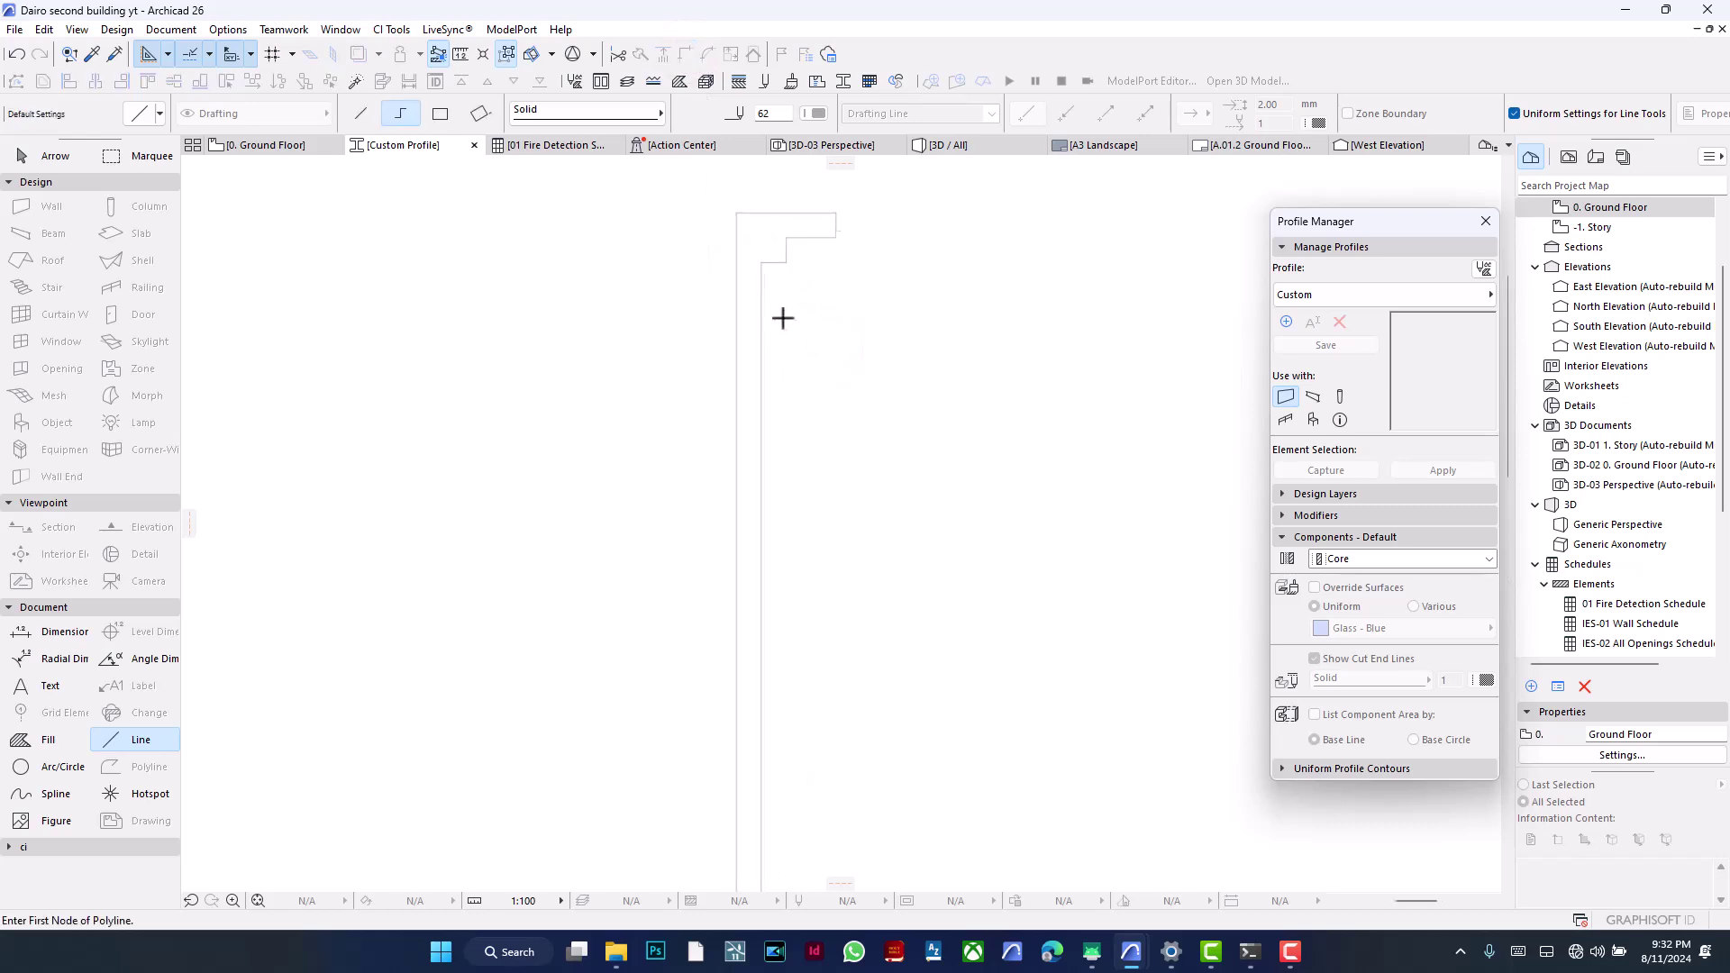
# Step: Fill the closed C-shaped outline of the custom profile with the default building material
pyautogui.click(18, 746)
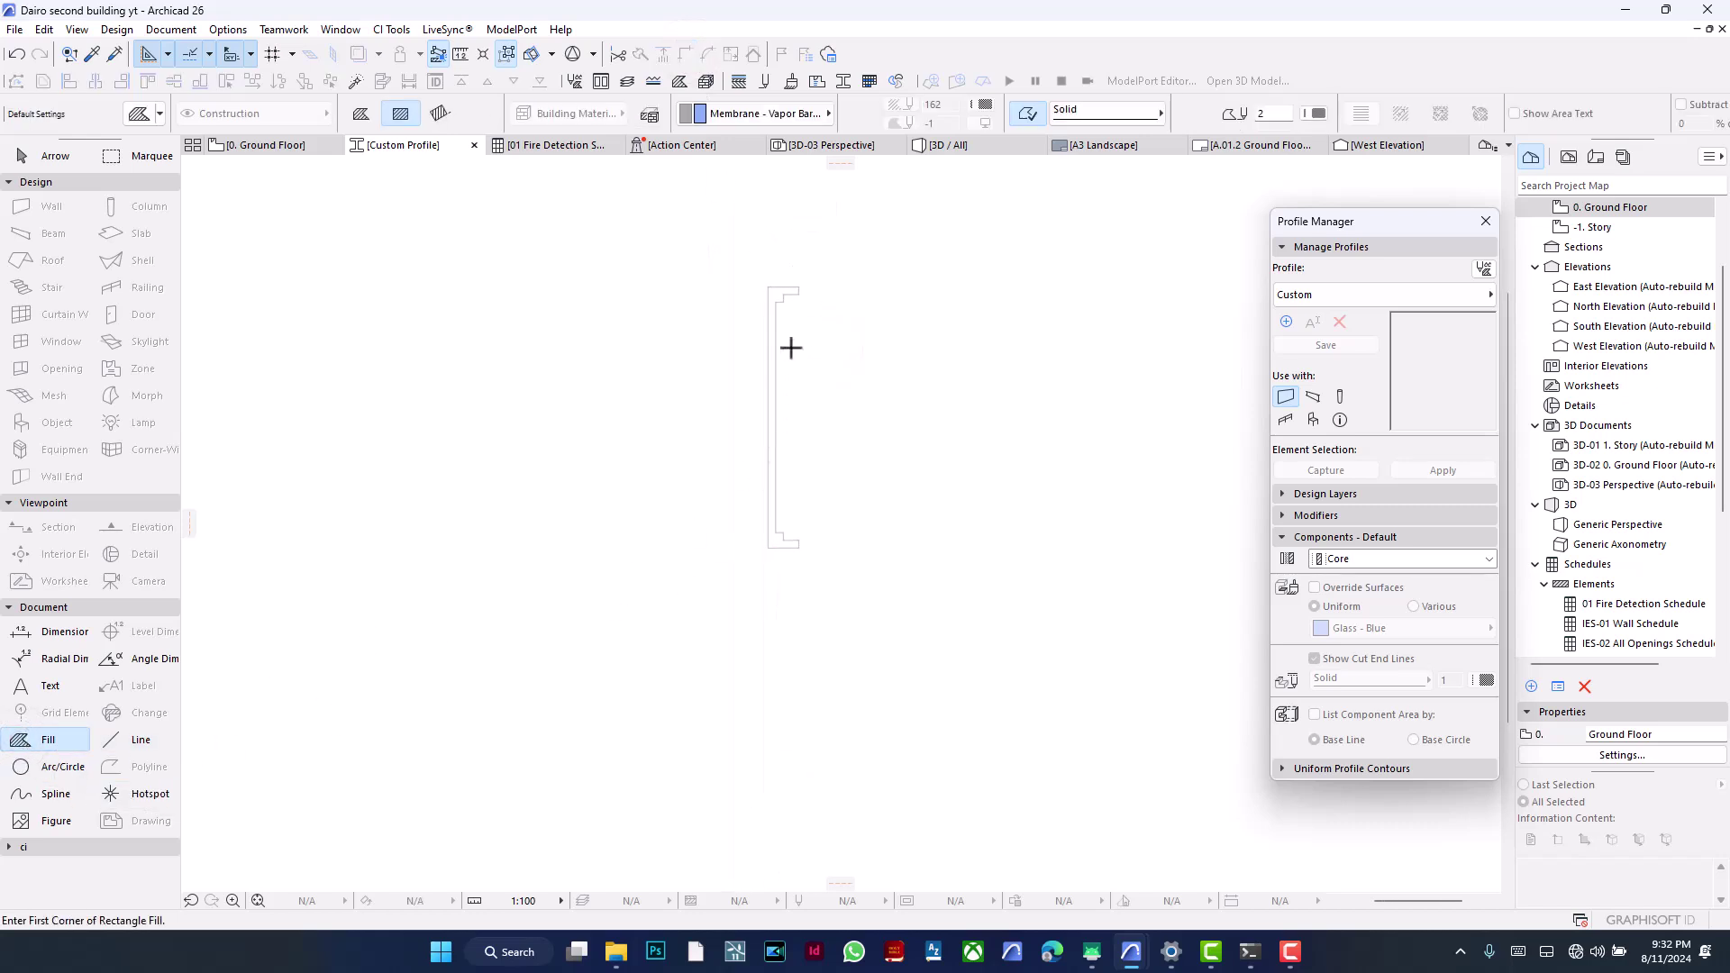
pyautogui.scroll(3, 792, 347)
pyautogui.click(734, 366)
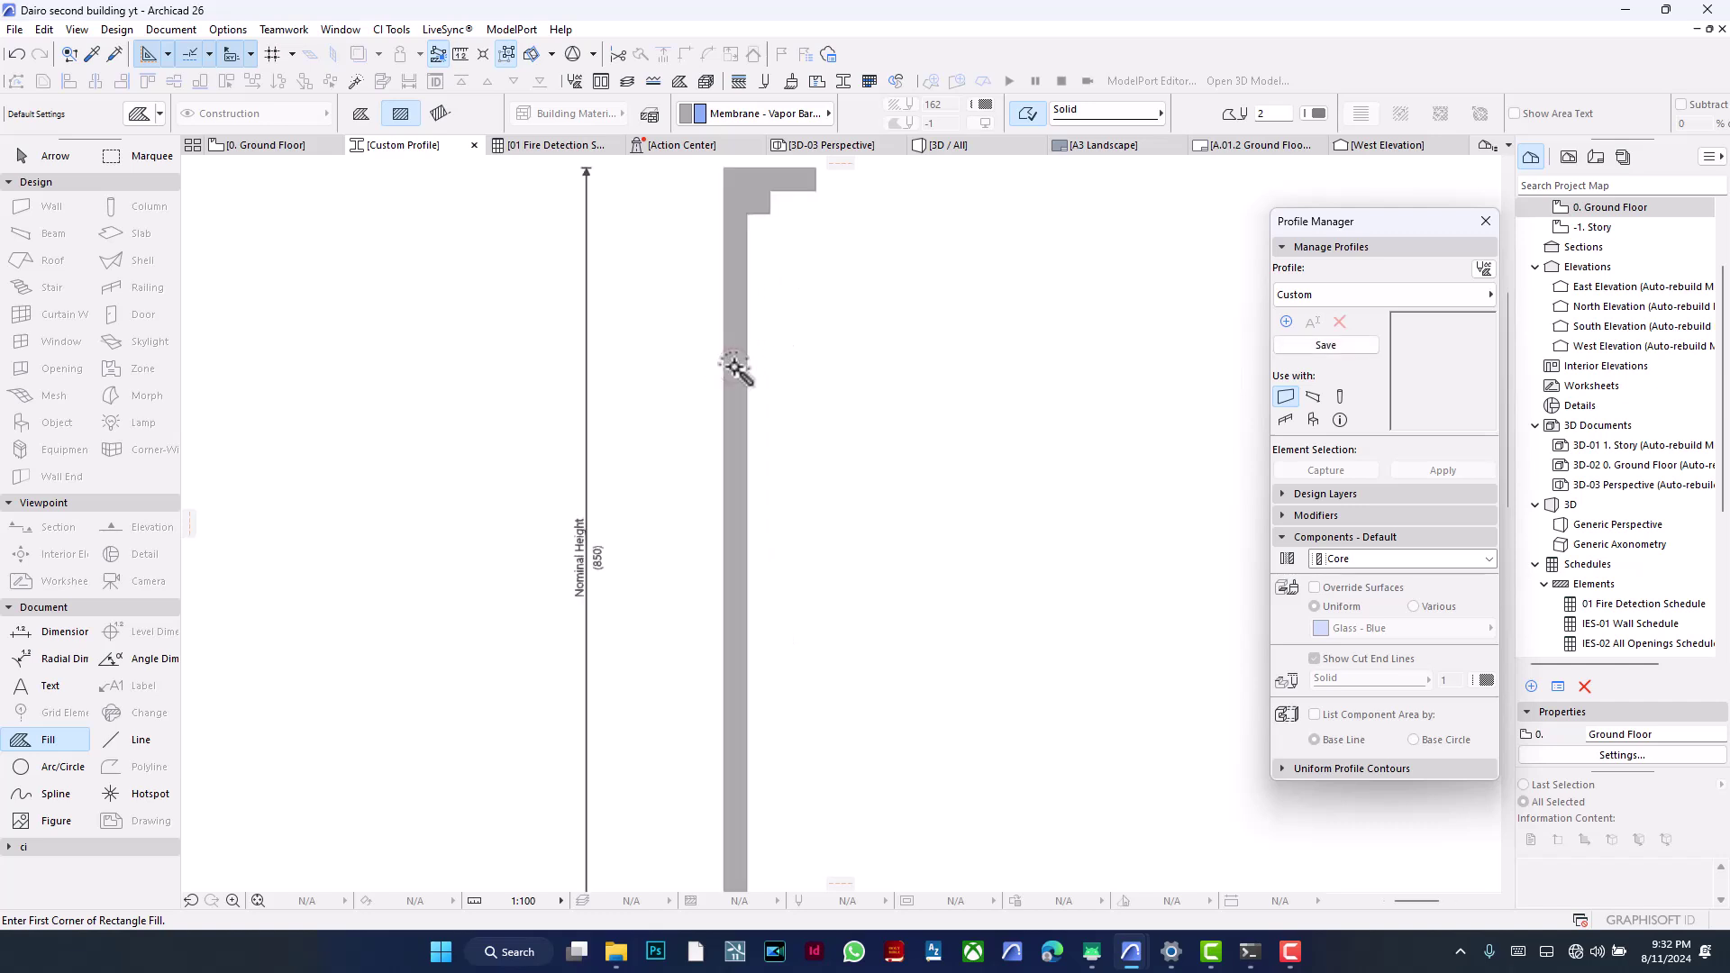
# Step: Change the profile fill's building material to GENERIC - INTERNAL FILLER
pyautogui.click(773, 123)
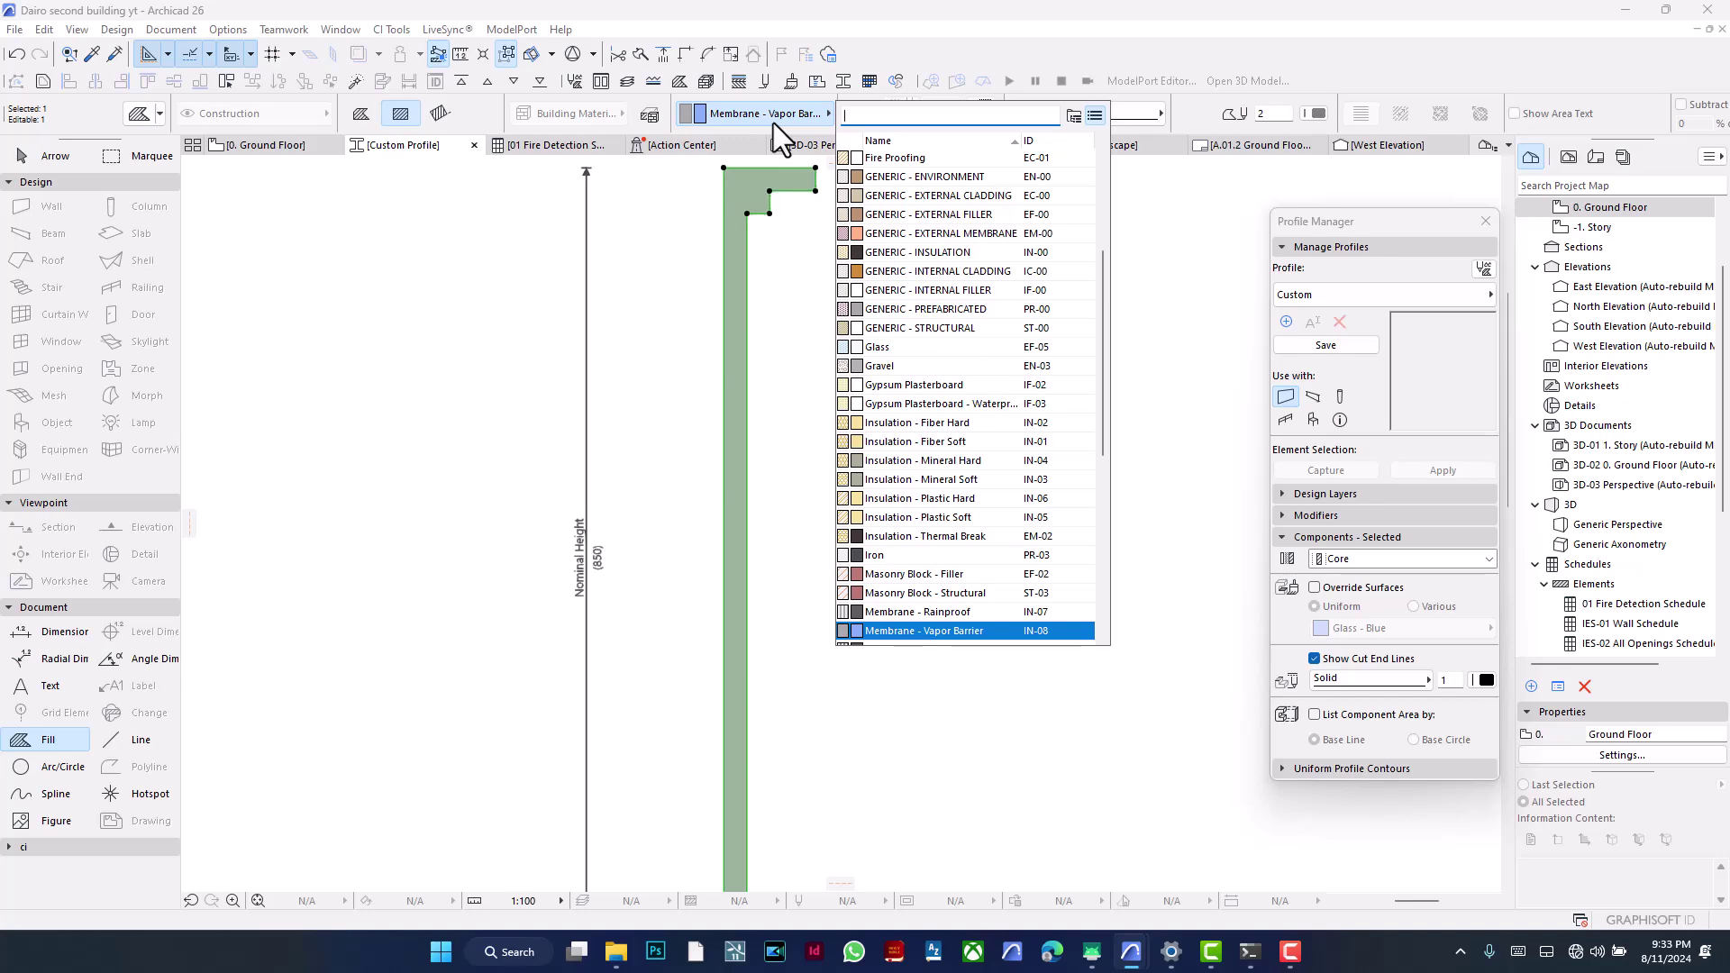
pyautogui.write('FIL')
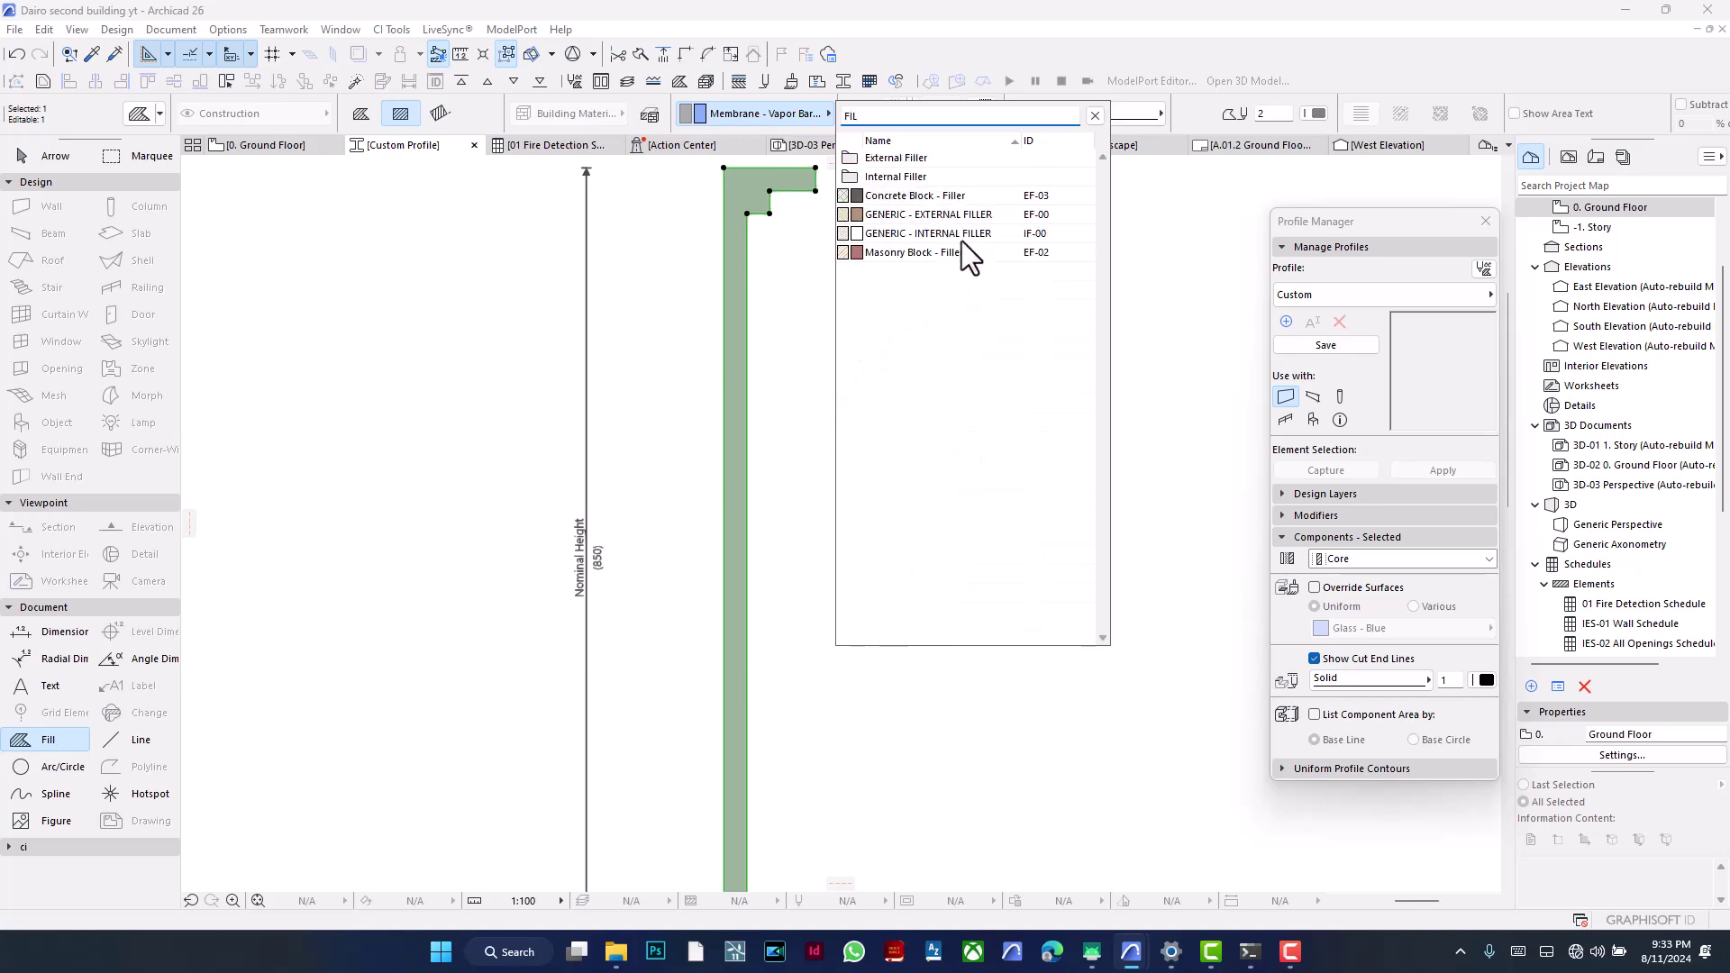
pyautogui.click(966, 232)
pyautogui.press('Escape')
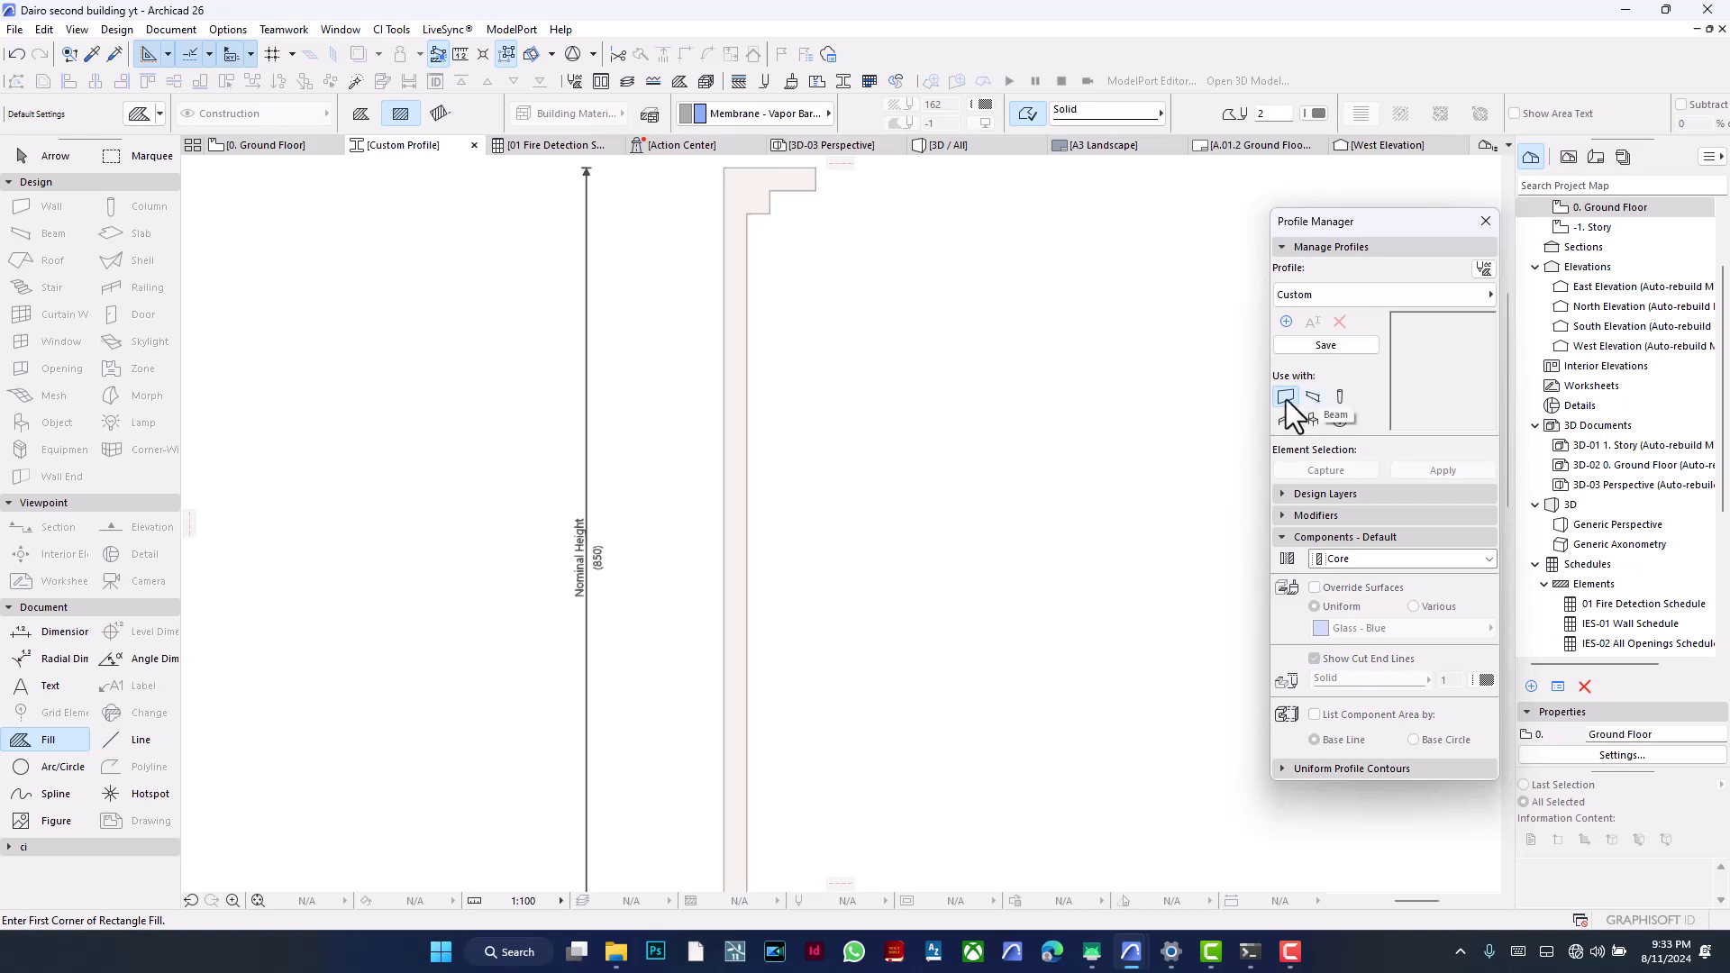
# Step: Make the profile available for beams only, not walls, and save it under the name Base
pyautogui.click(1313, 397)
pyautogui.click(1287, 398)
pyautogui.click(1321, 344)
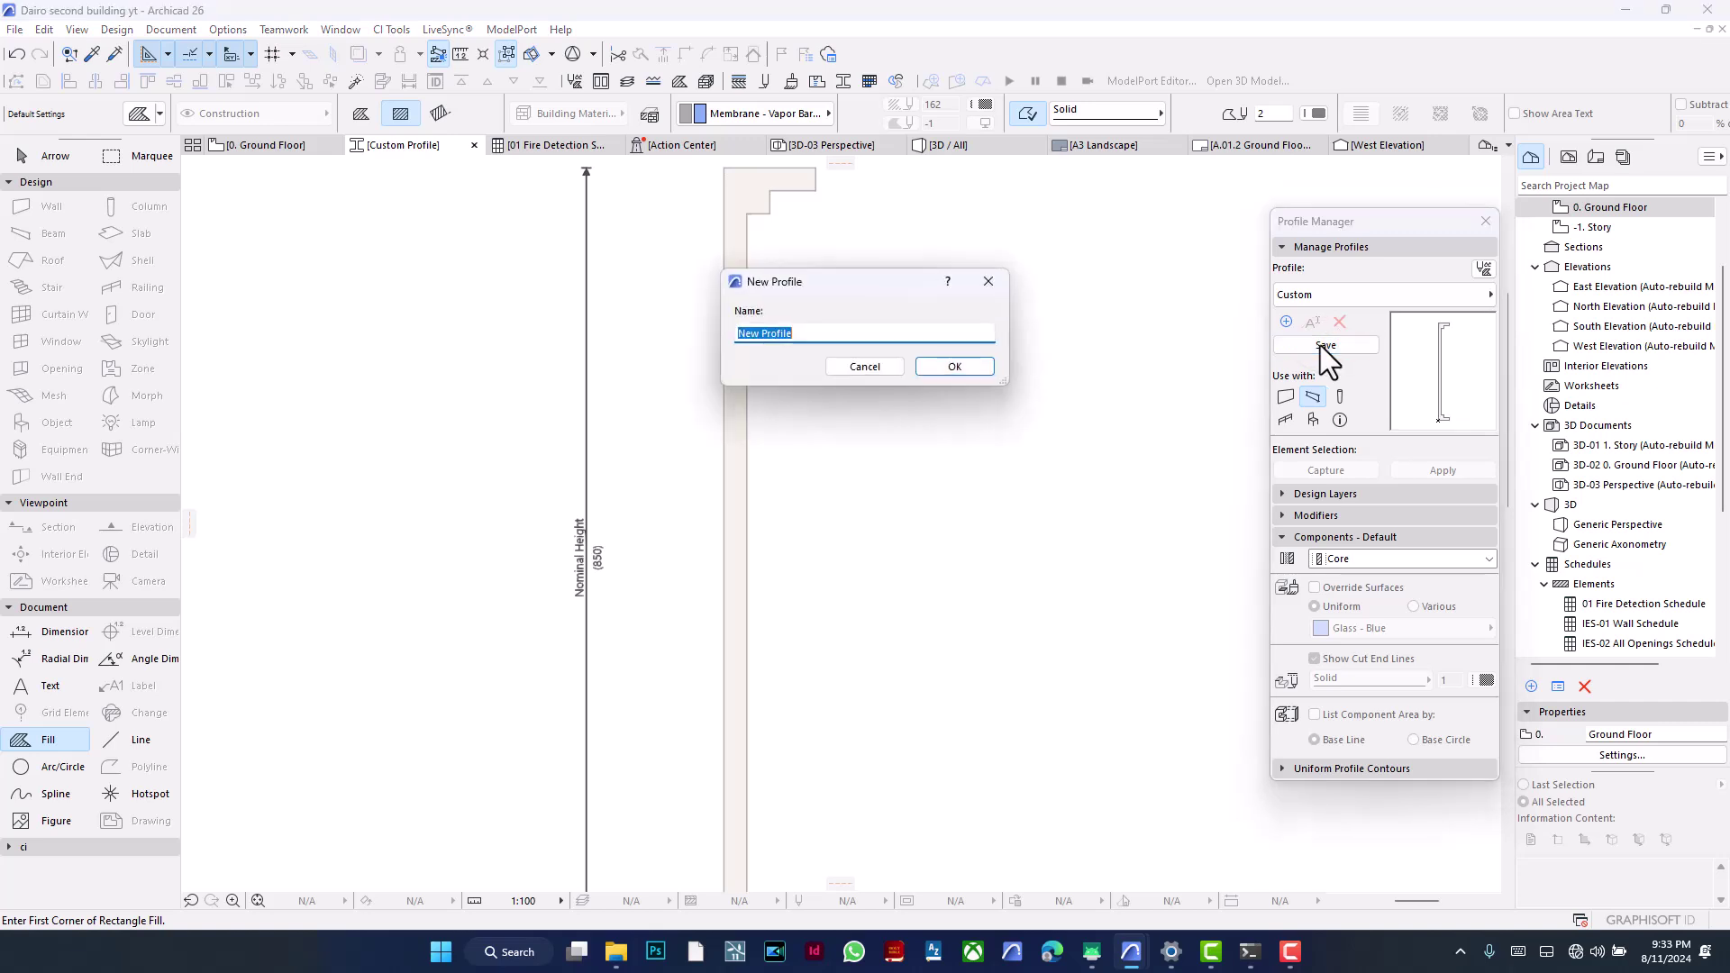
pyautogui.write('bA')
pyautogui.press('BackSpace')
pyautogui.press('BackSpace')
pyautogui.press('BackSpace')
pyautogui.press('BackSpace')
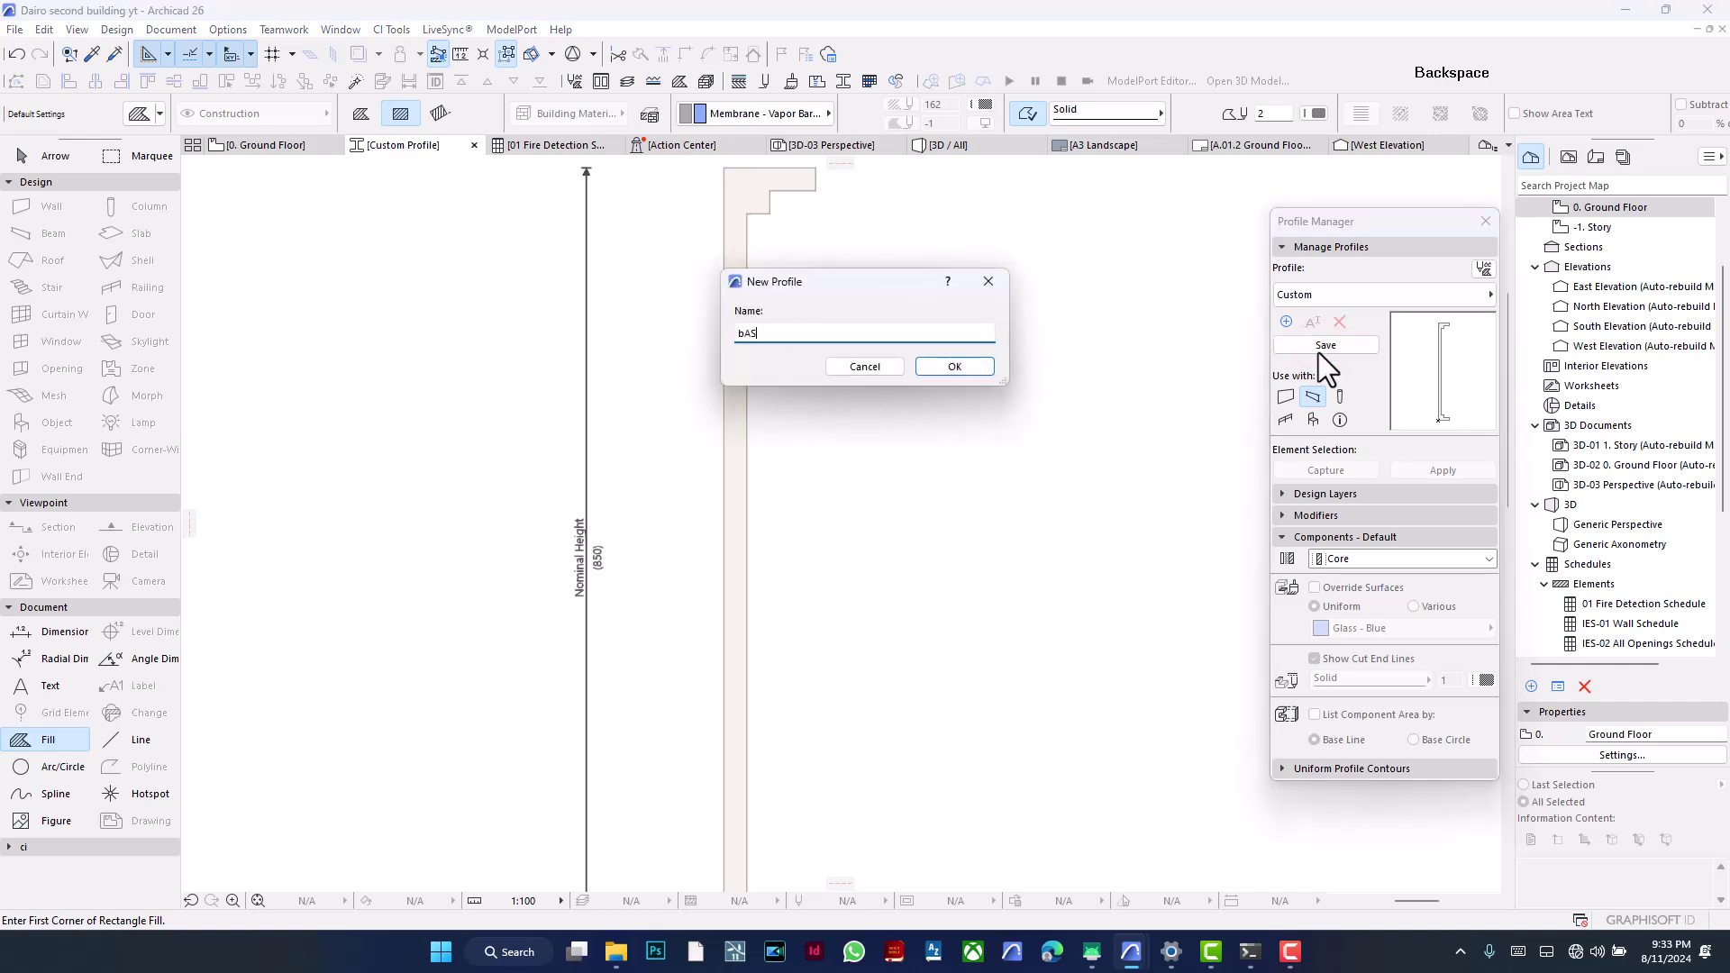
pyautogui.press('capslock')
pyautogui.click(939, 368)
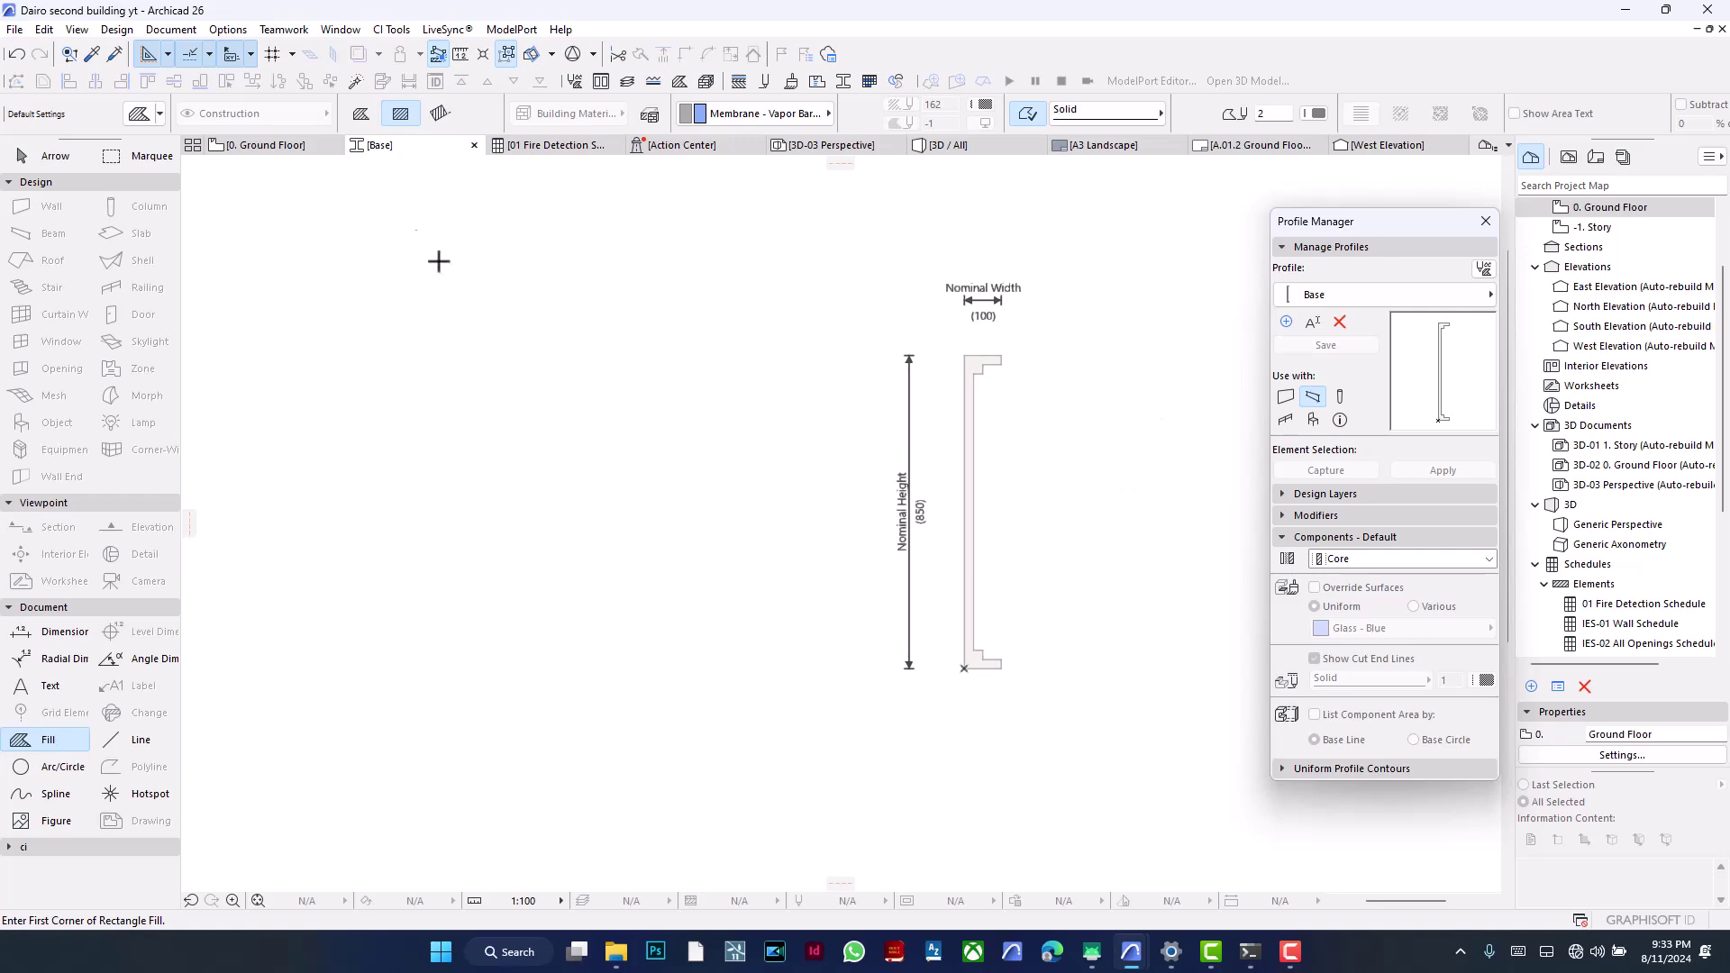
# Step: Set up the Beam tool on the ground floor plan with the Base profile and an elevation of 0 to the home story
pyautogui.click(261, 146)
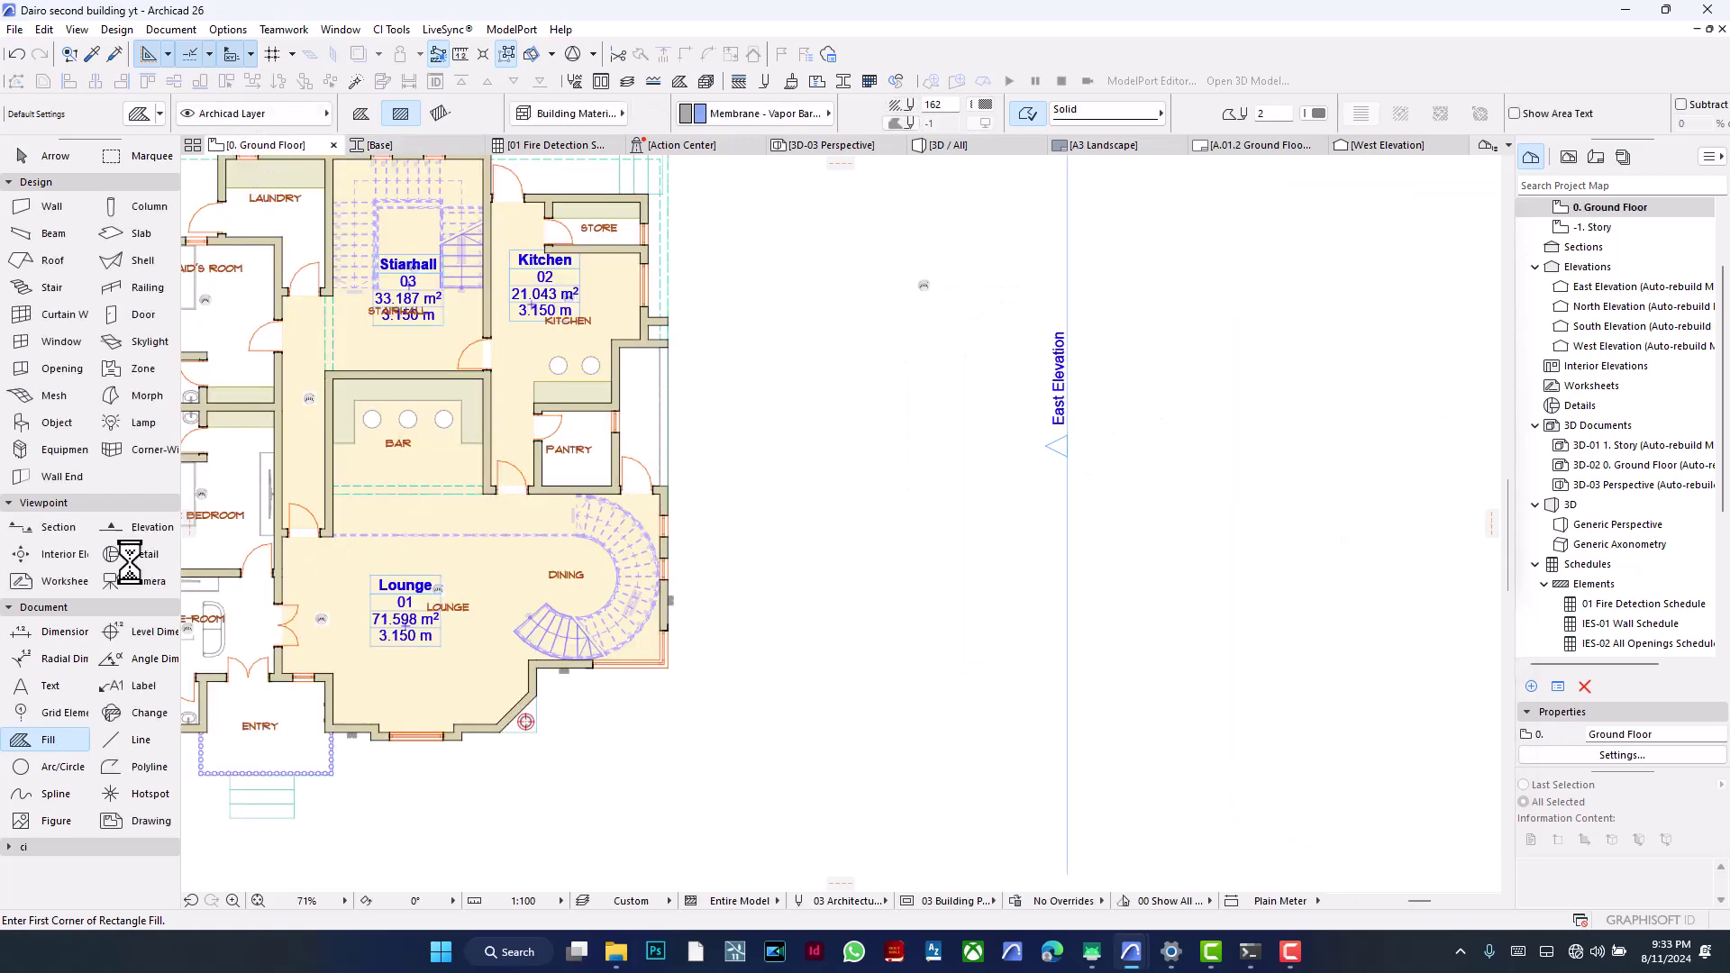
pyautogui.click(54, 236)
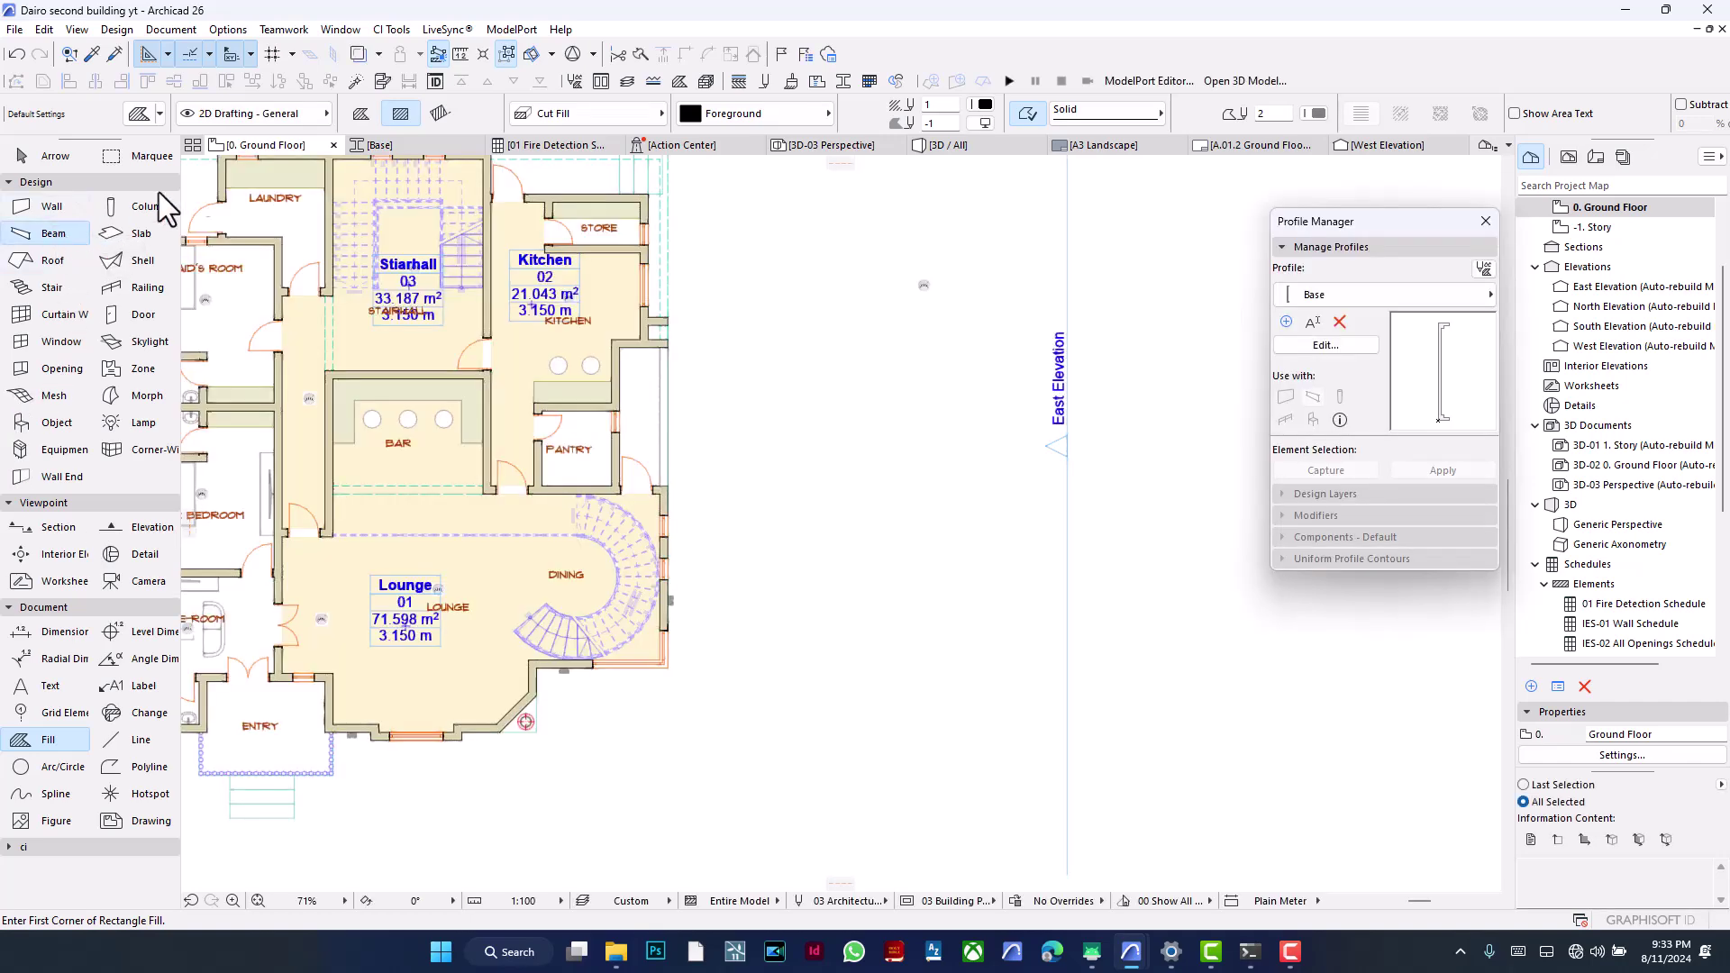
pyautogui.click(618, 111)
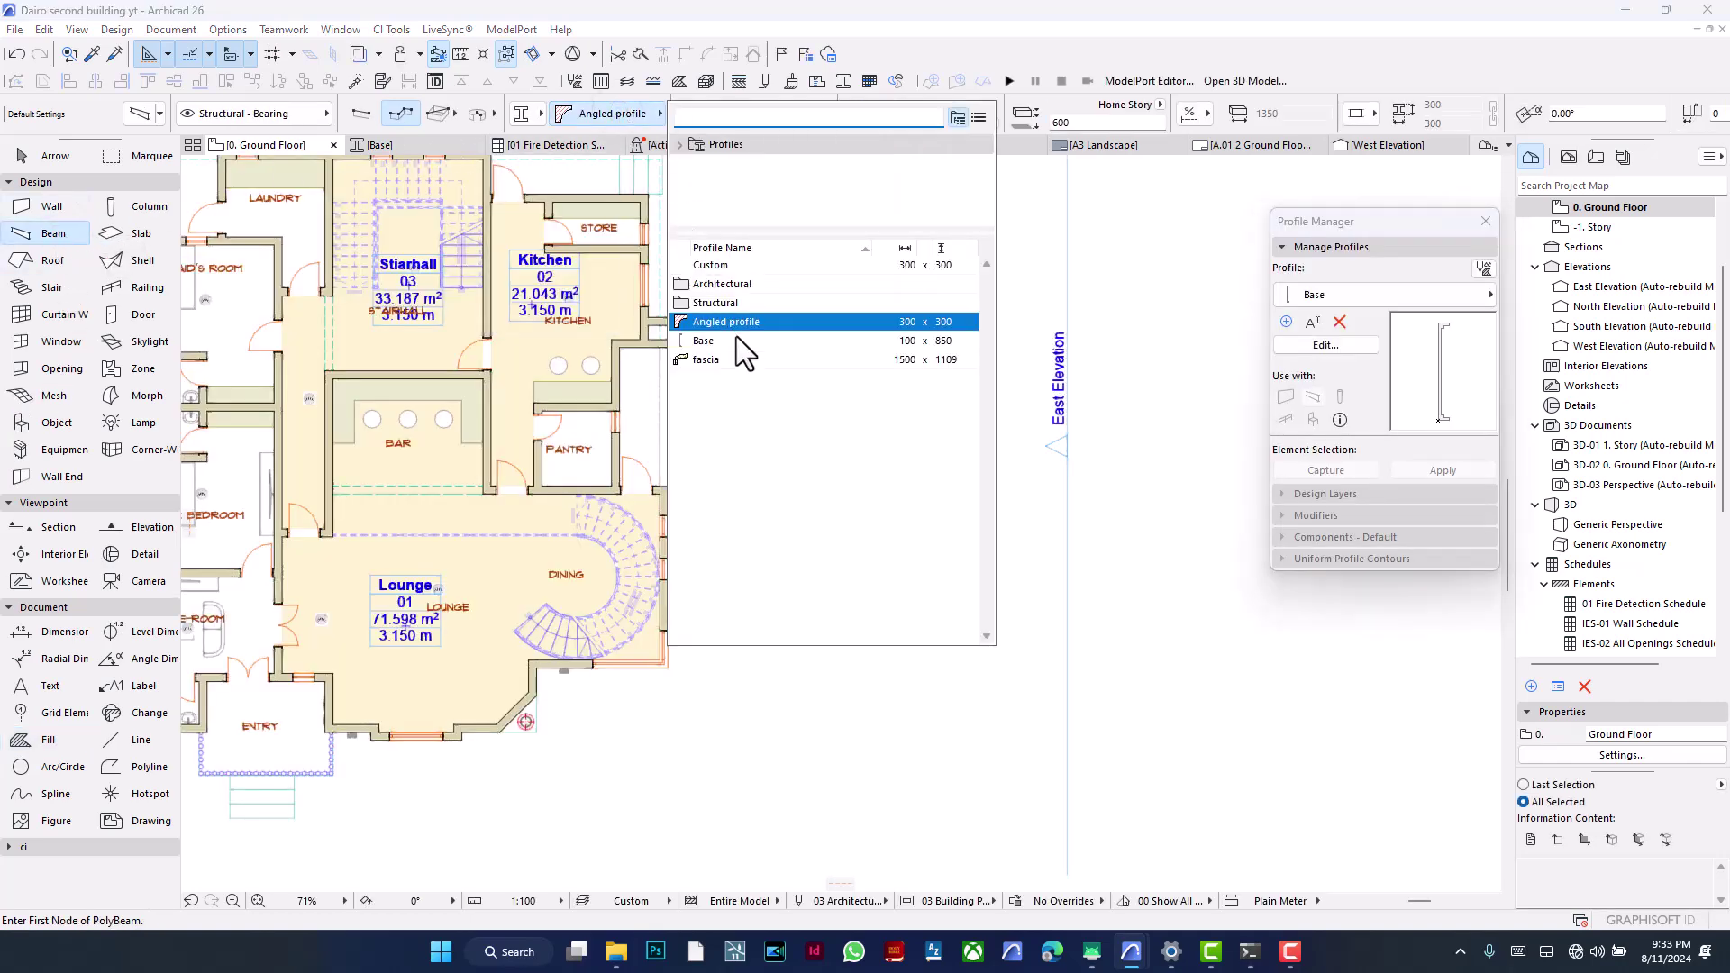
pyautogui.click(772, 343)
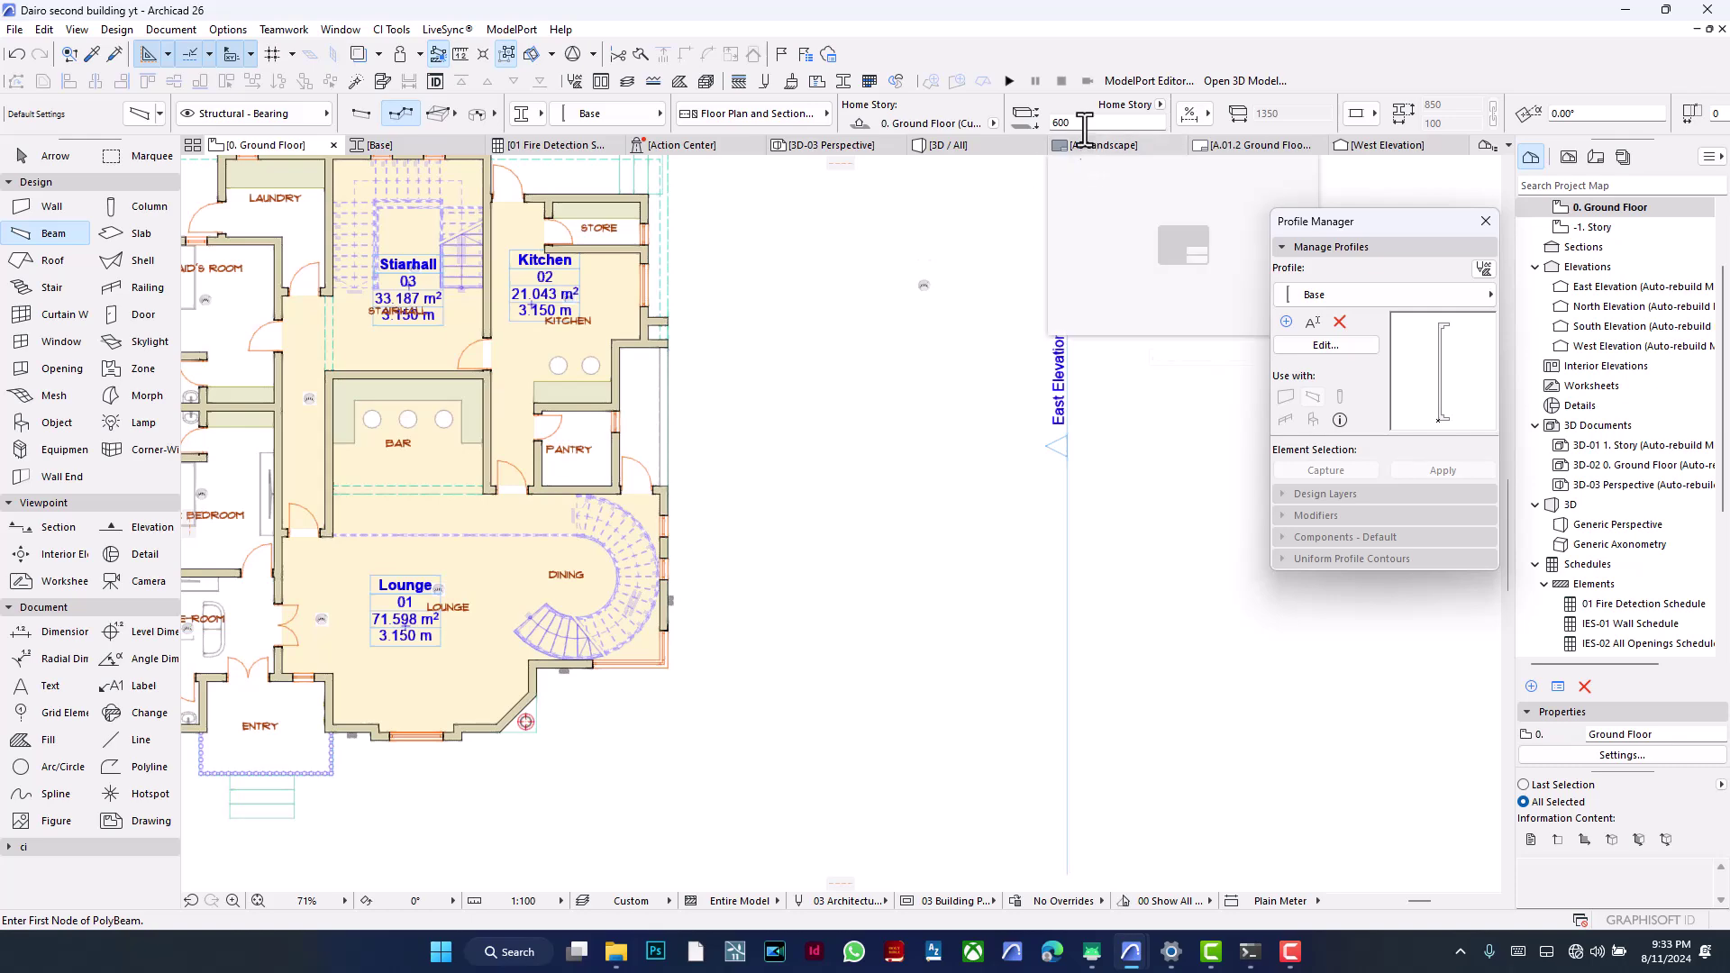
pyautogui.click(1068, 123)
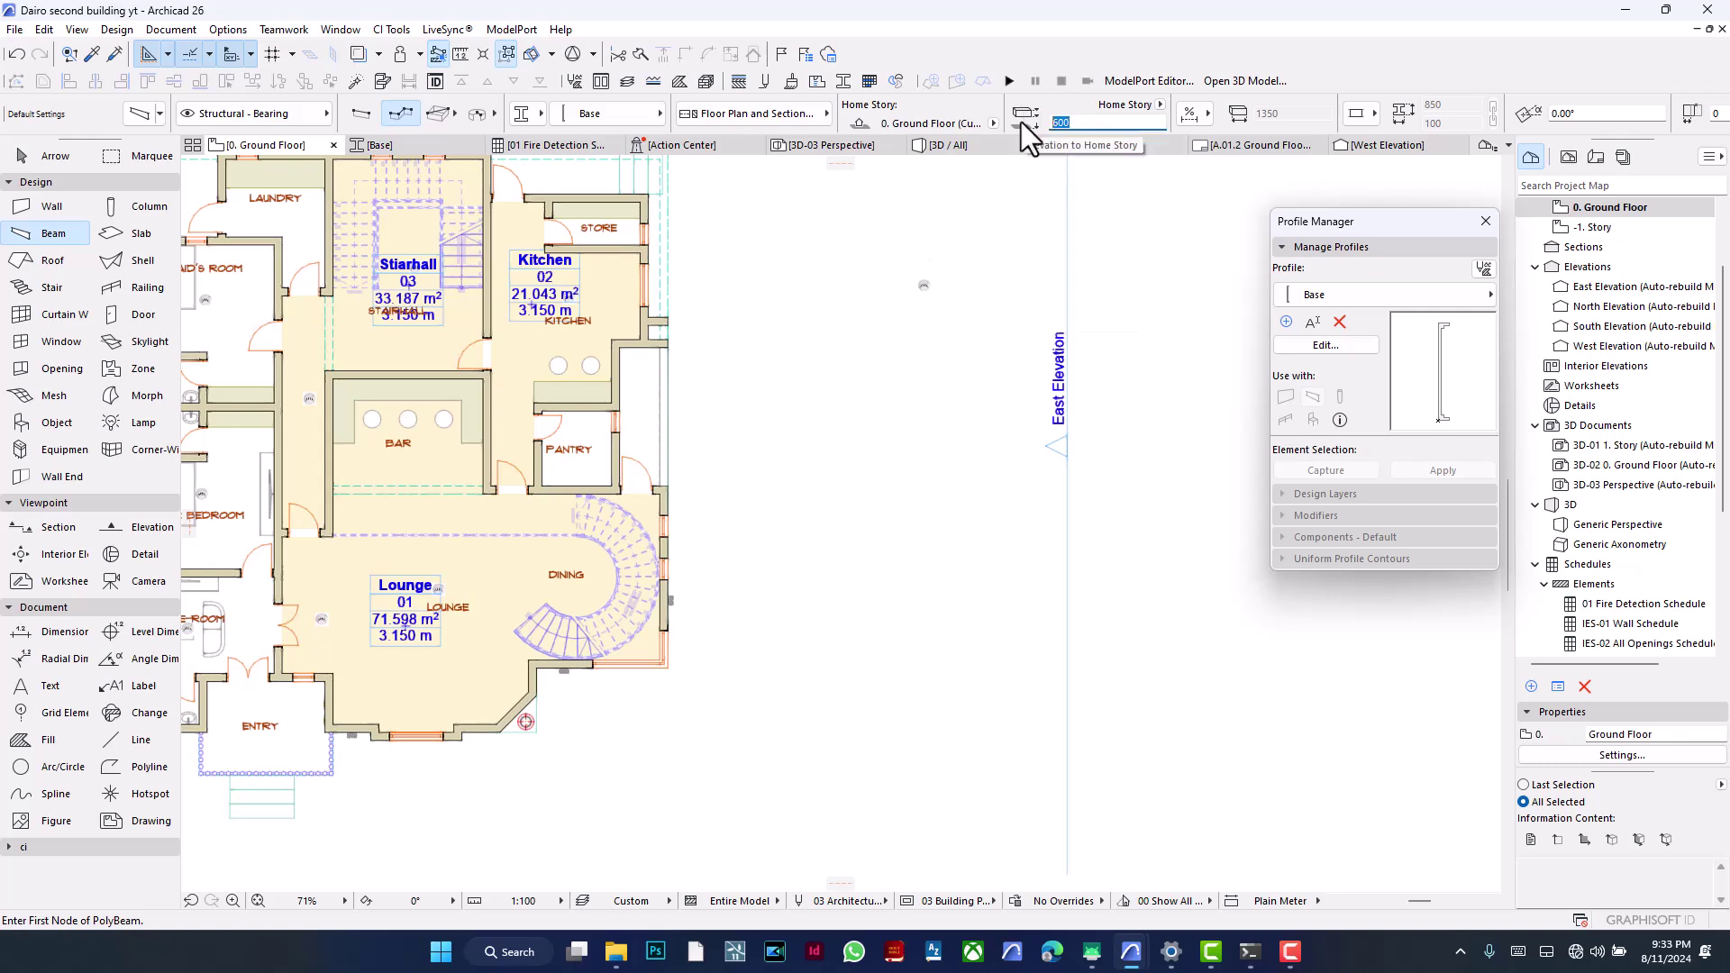
pyautogui.write('0')
pyautogui.press('Return')
# Step: Draw a closed rectangular loop of Base beams, 1500 wide and 600 deep, in the empty area east of the building
pyautogui.scroll(2, 919, 365)
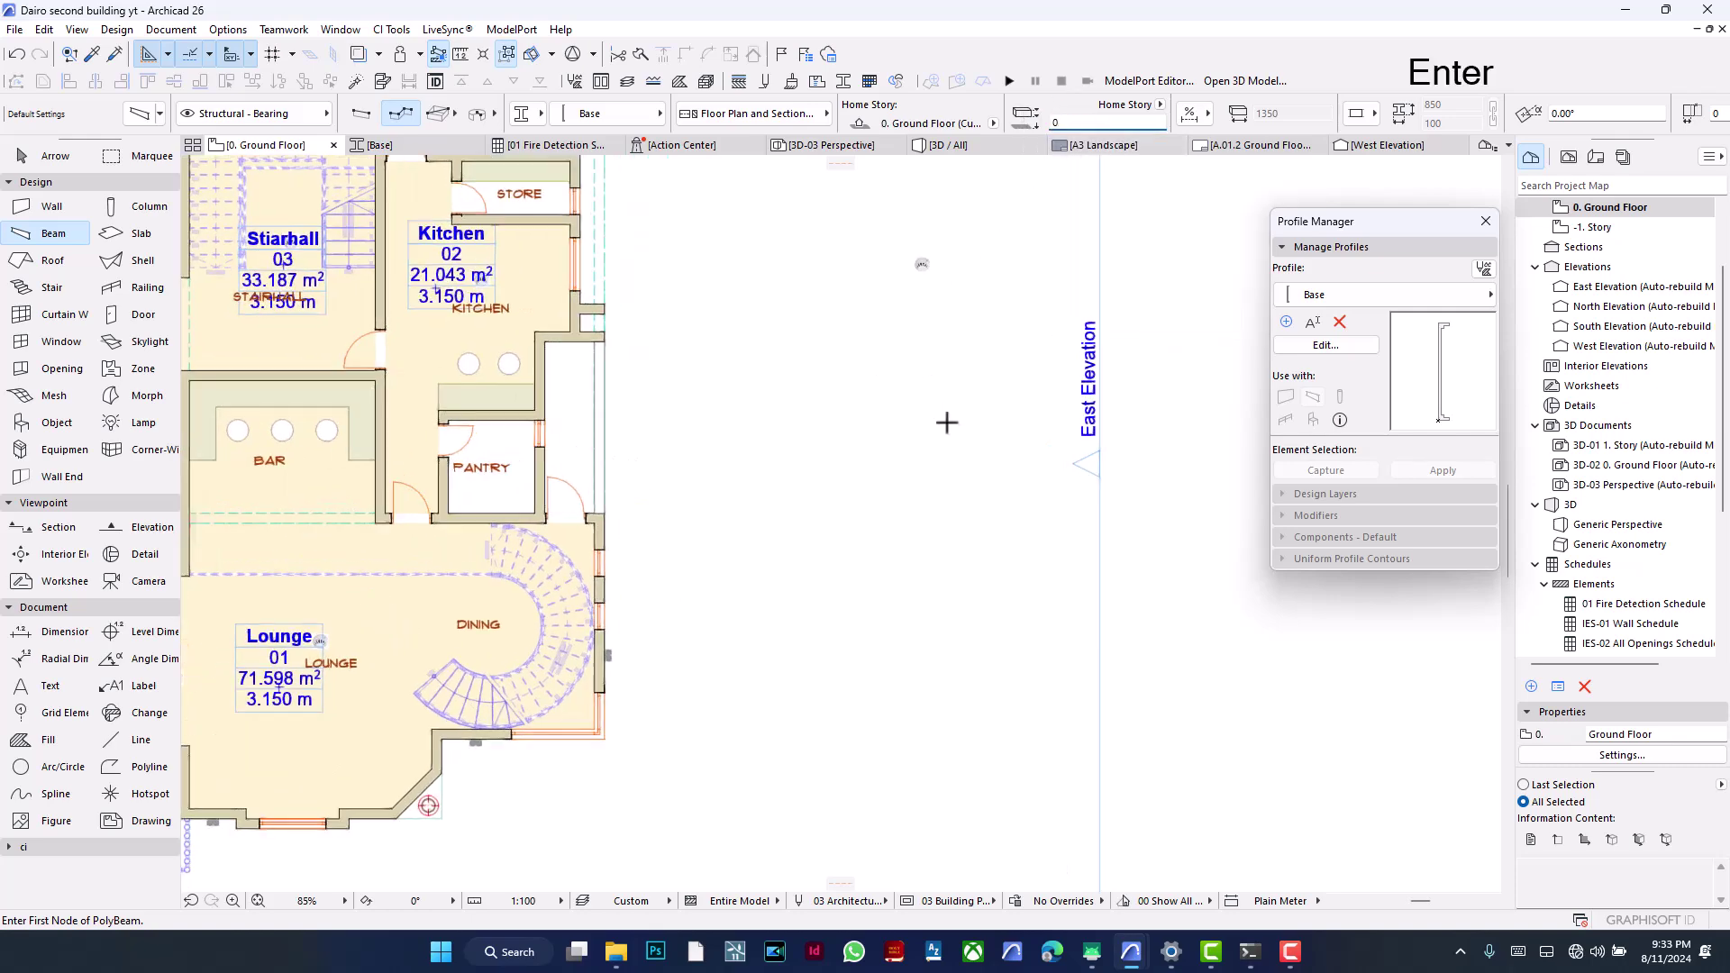
pyautogui.scroll(2, 988, 613)
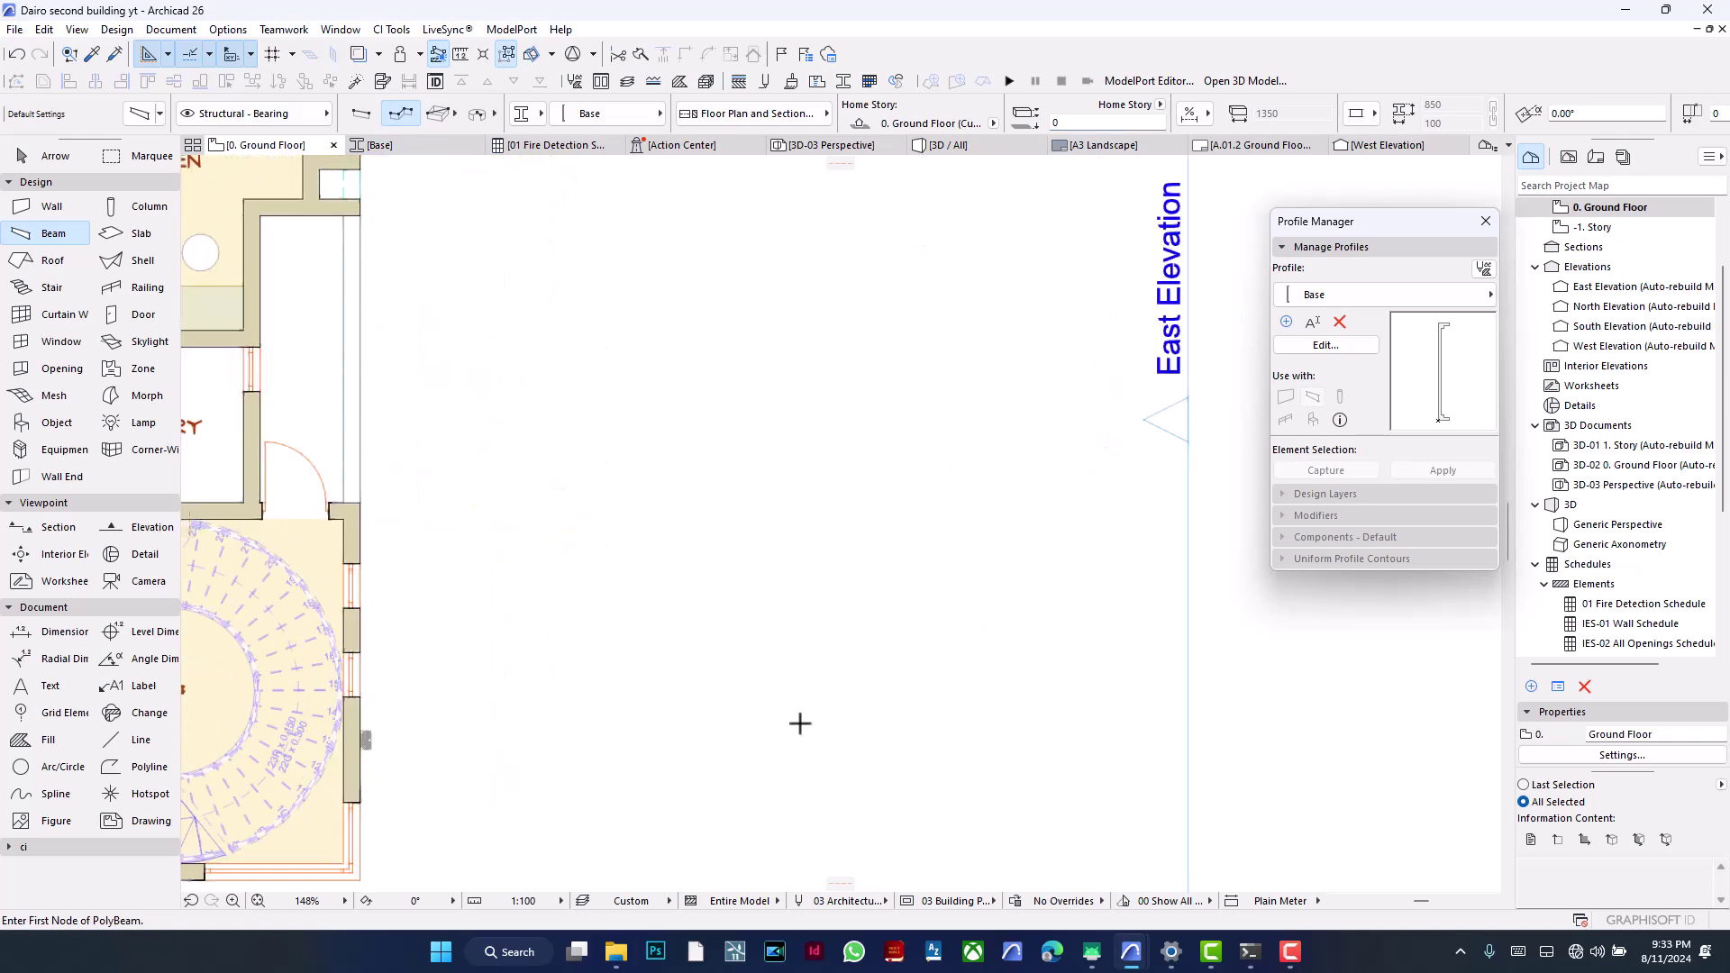
pyautogui.scroll(1, 815, 728)
pyautogui.click(867, 643)
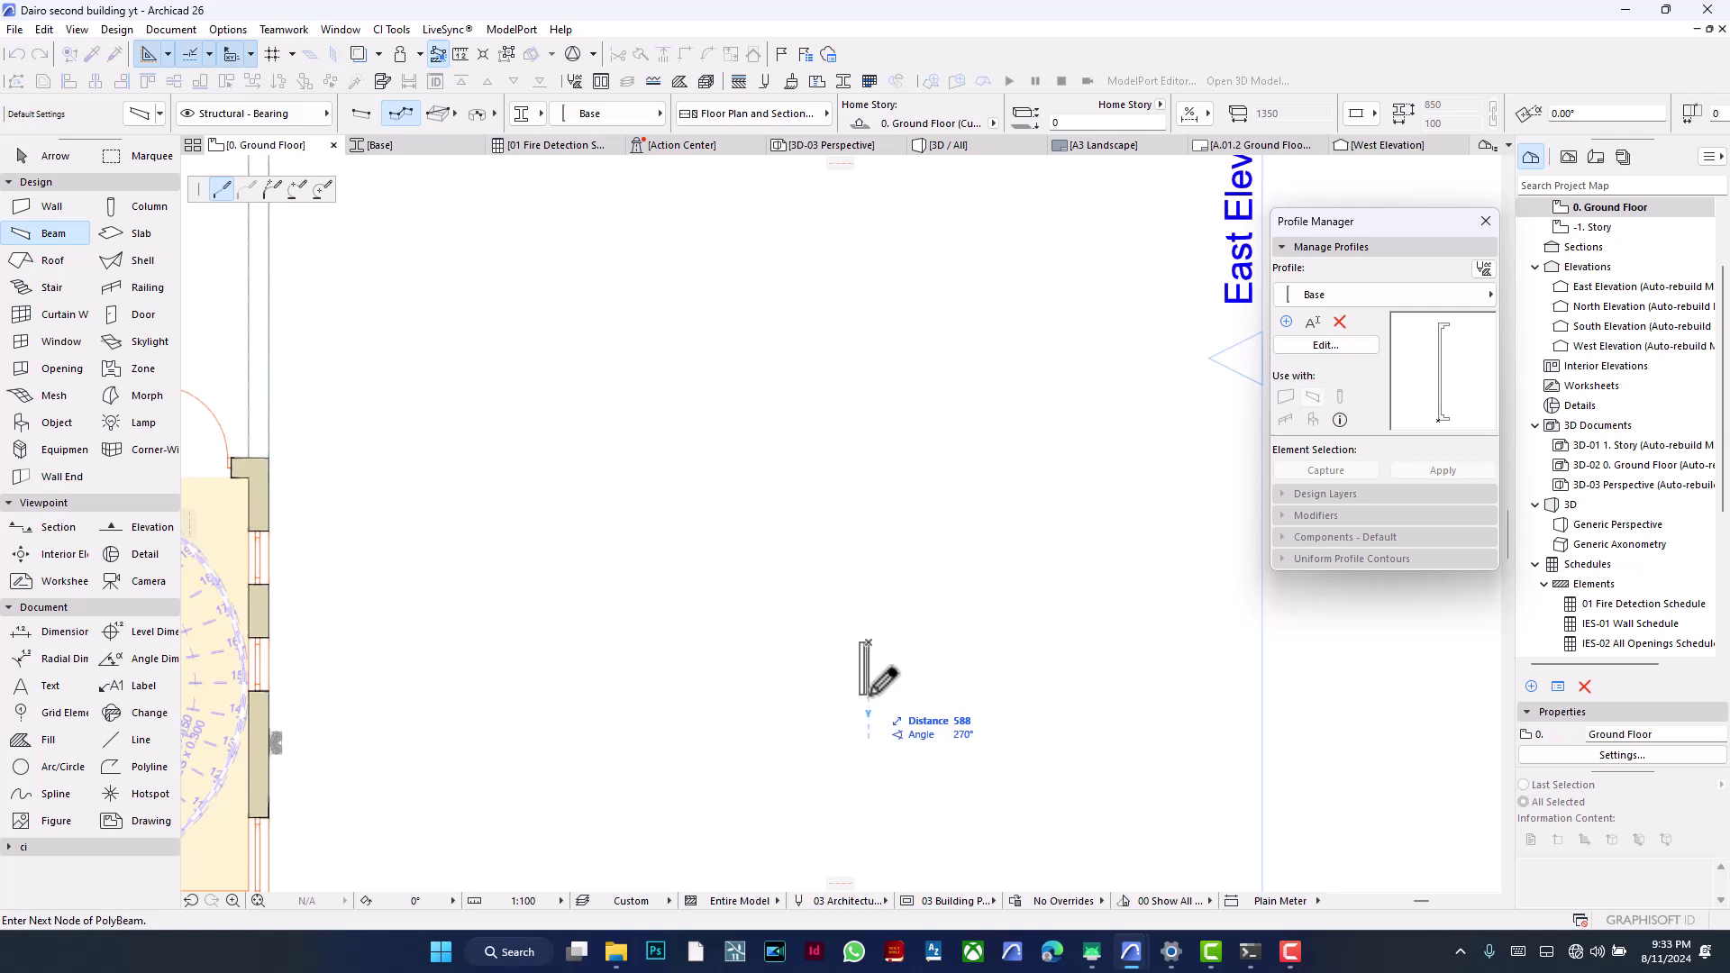
pyautogui.press('Return')
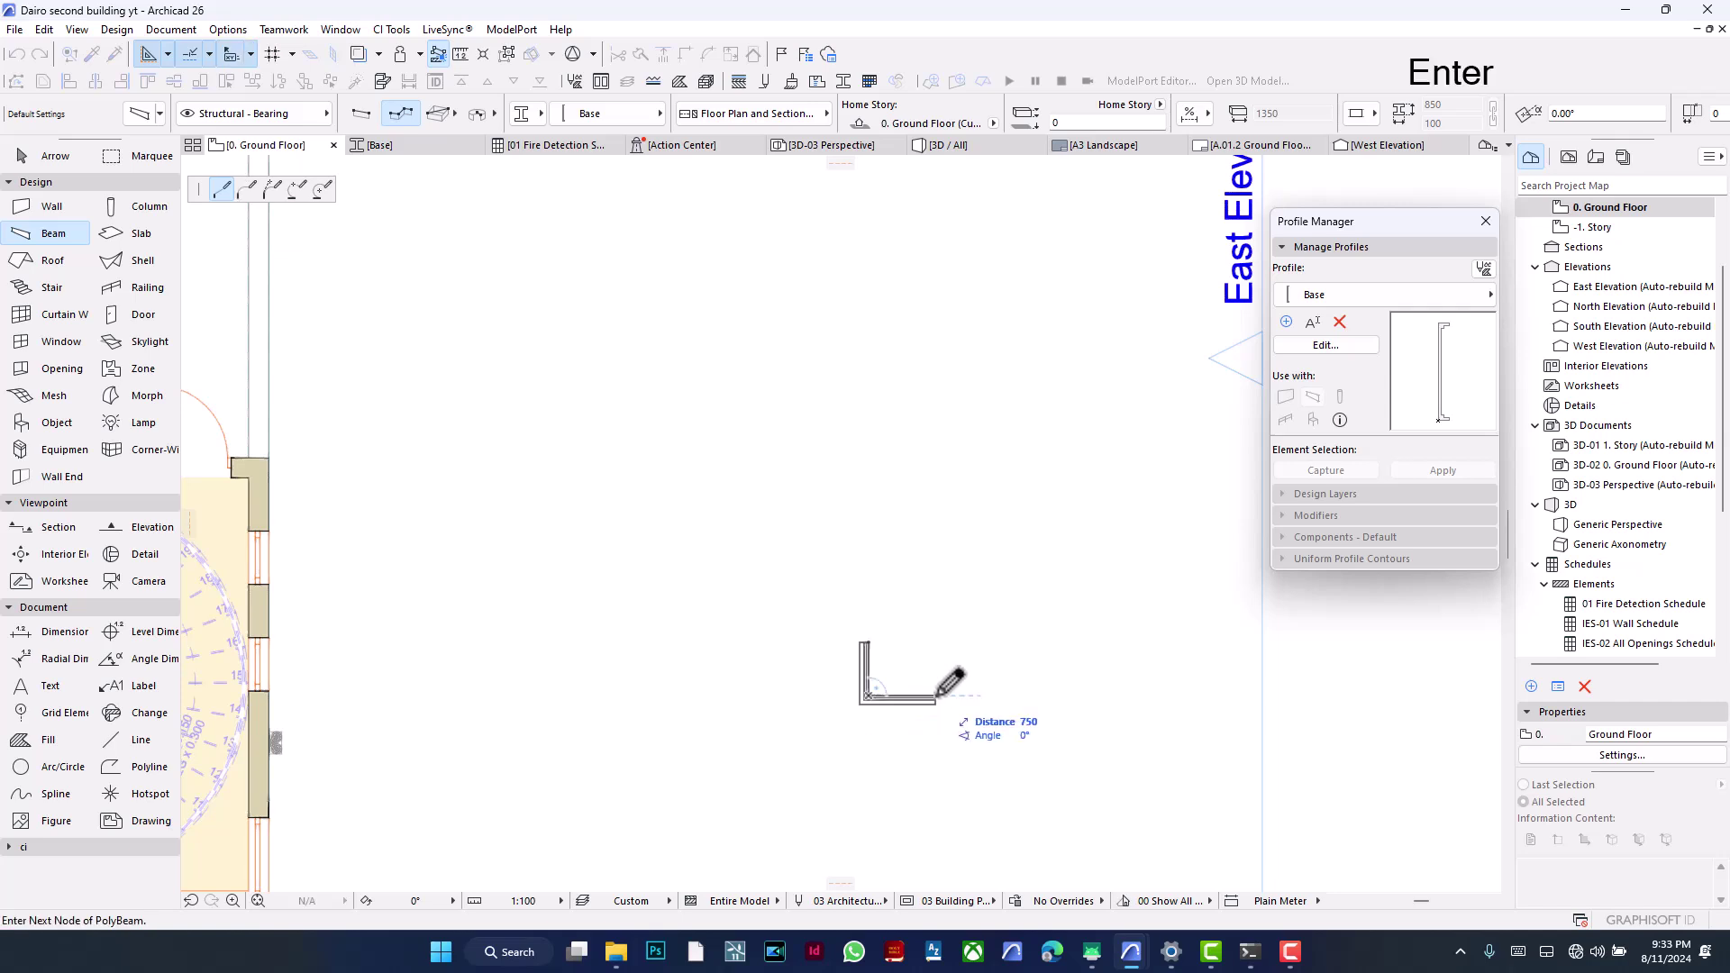
pyautogui.write('13')
pyautogui.write('50')
pyautogui.press('Return')
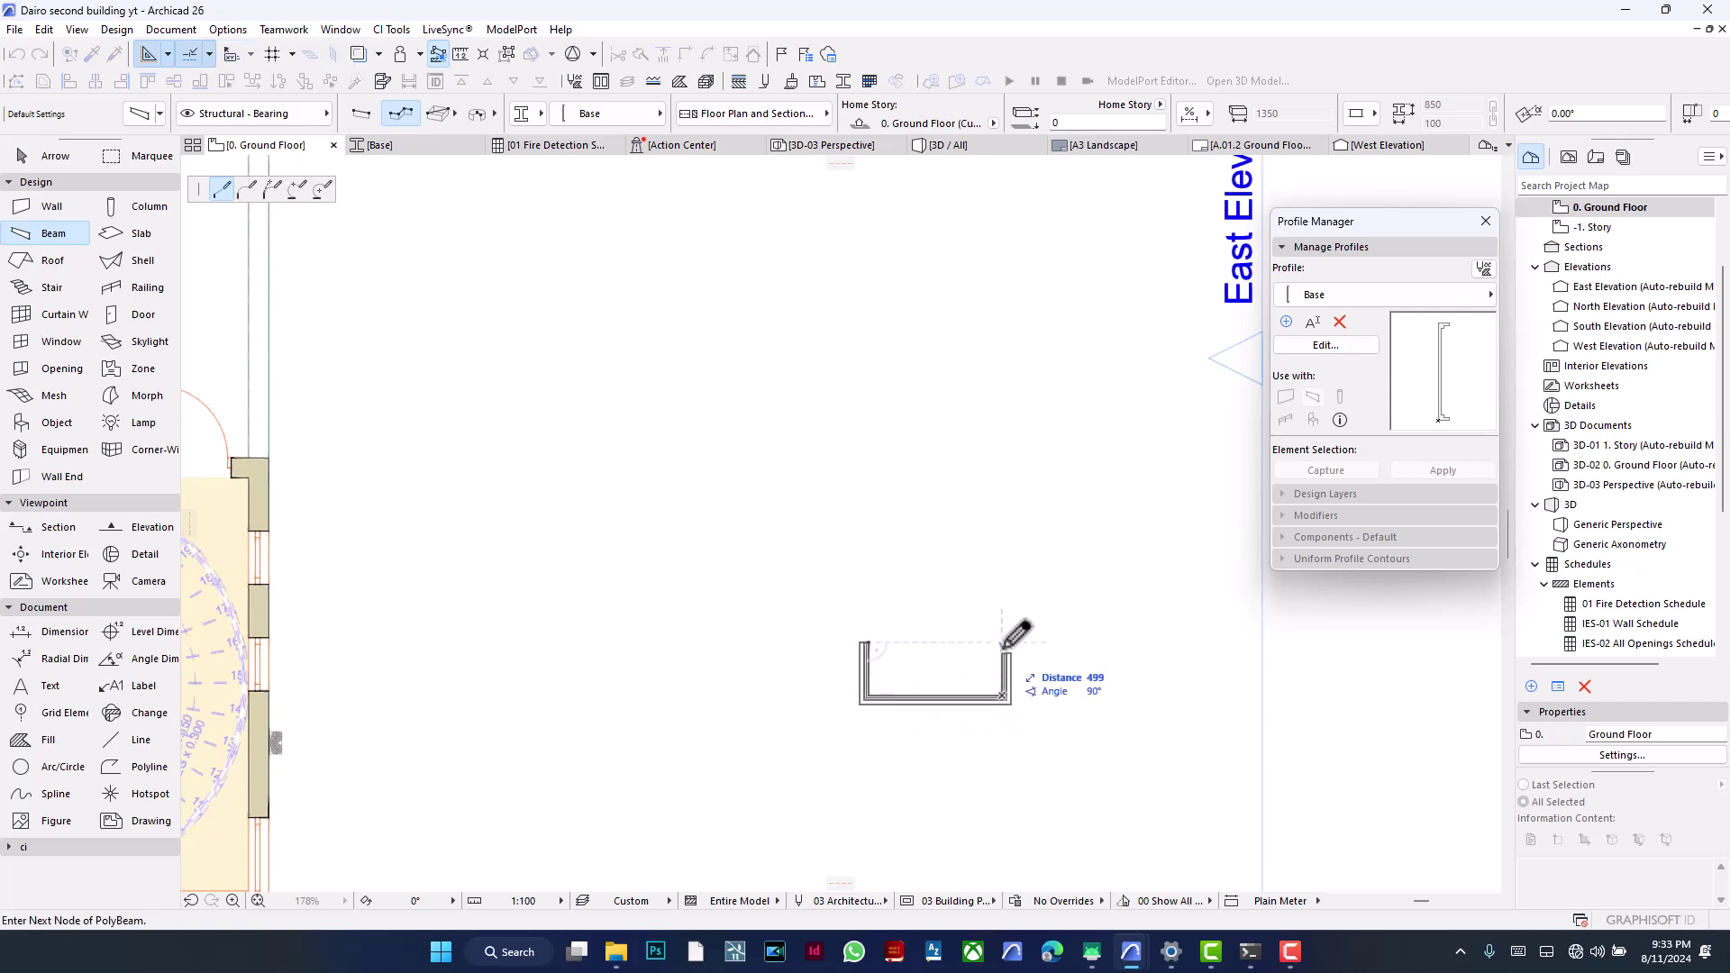
pyautogui.click(1008, 643)
pyautogui.click(866, 643)
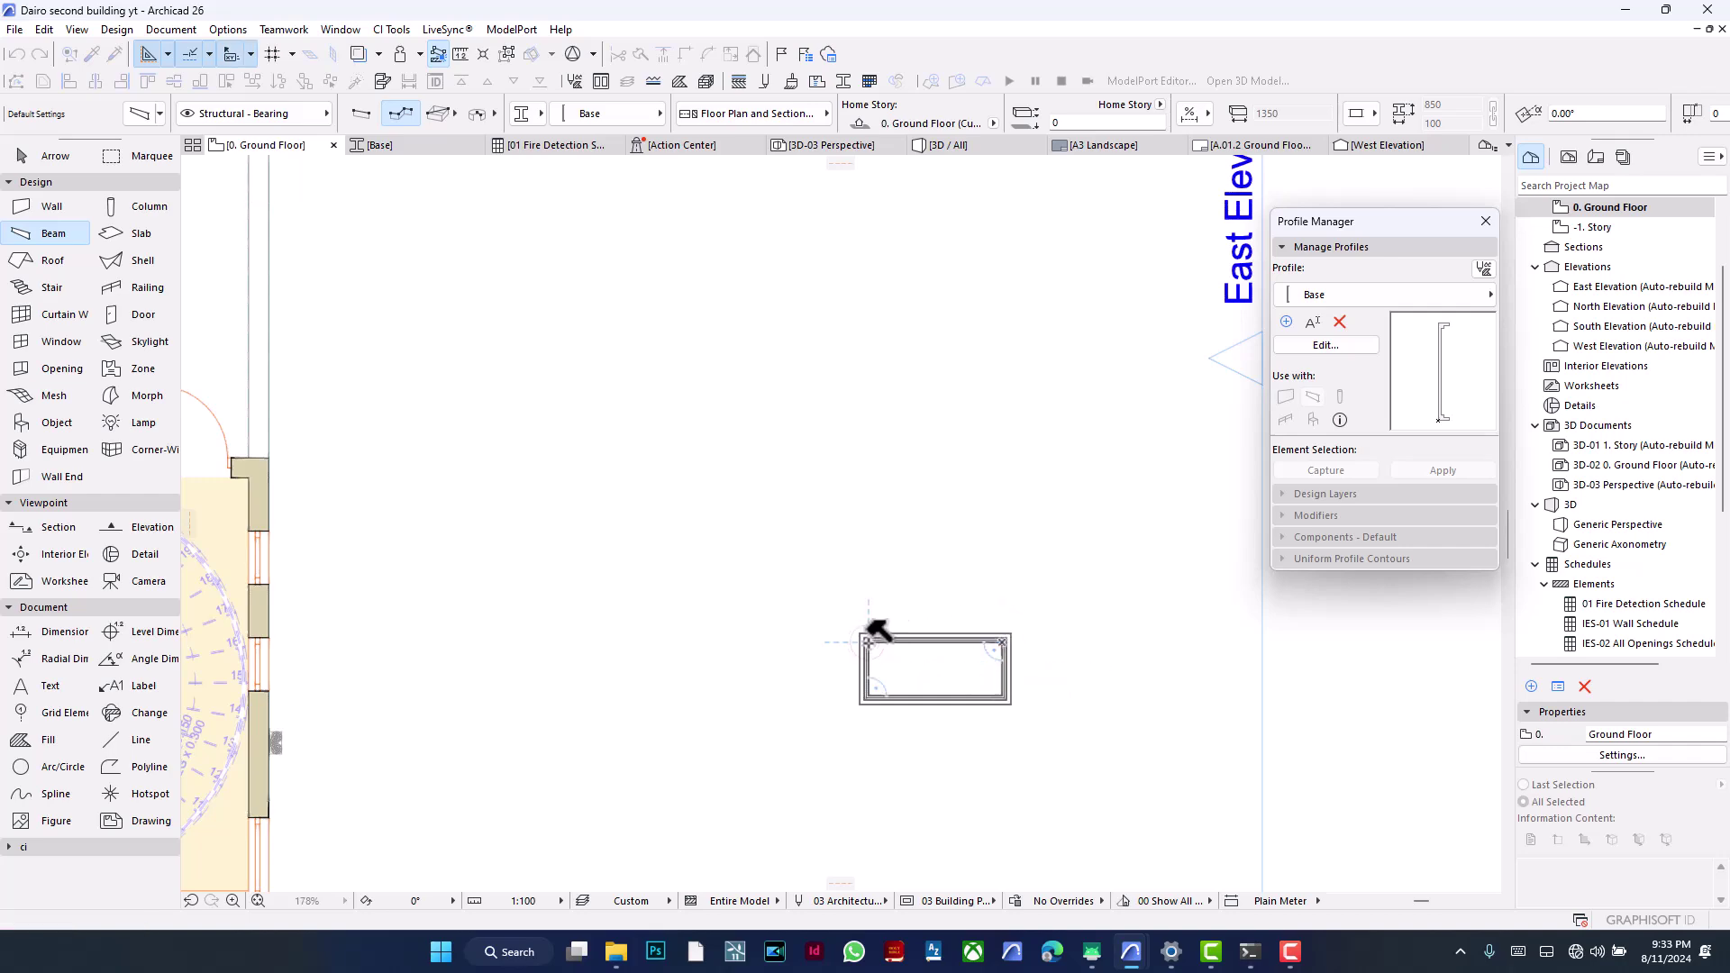
# Step: Copy the whole rectangular beam loop 7500 horizontally, to the far side of the East Elevation line
pyautogui.scroll(-3, 718, 636)
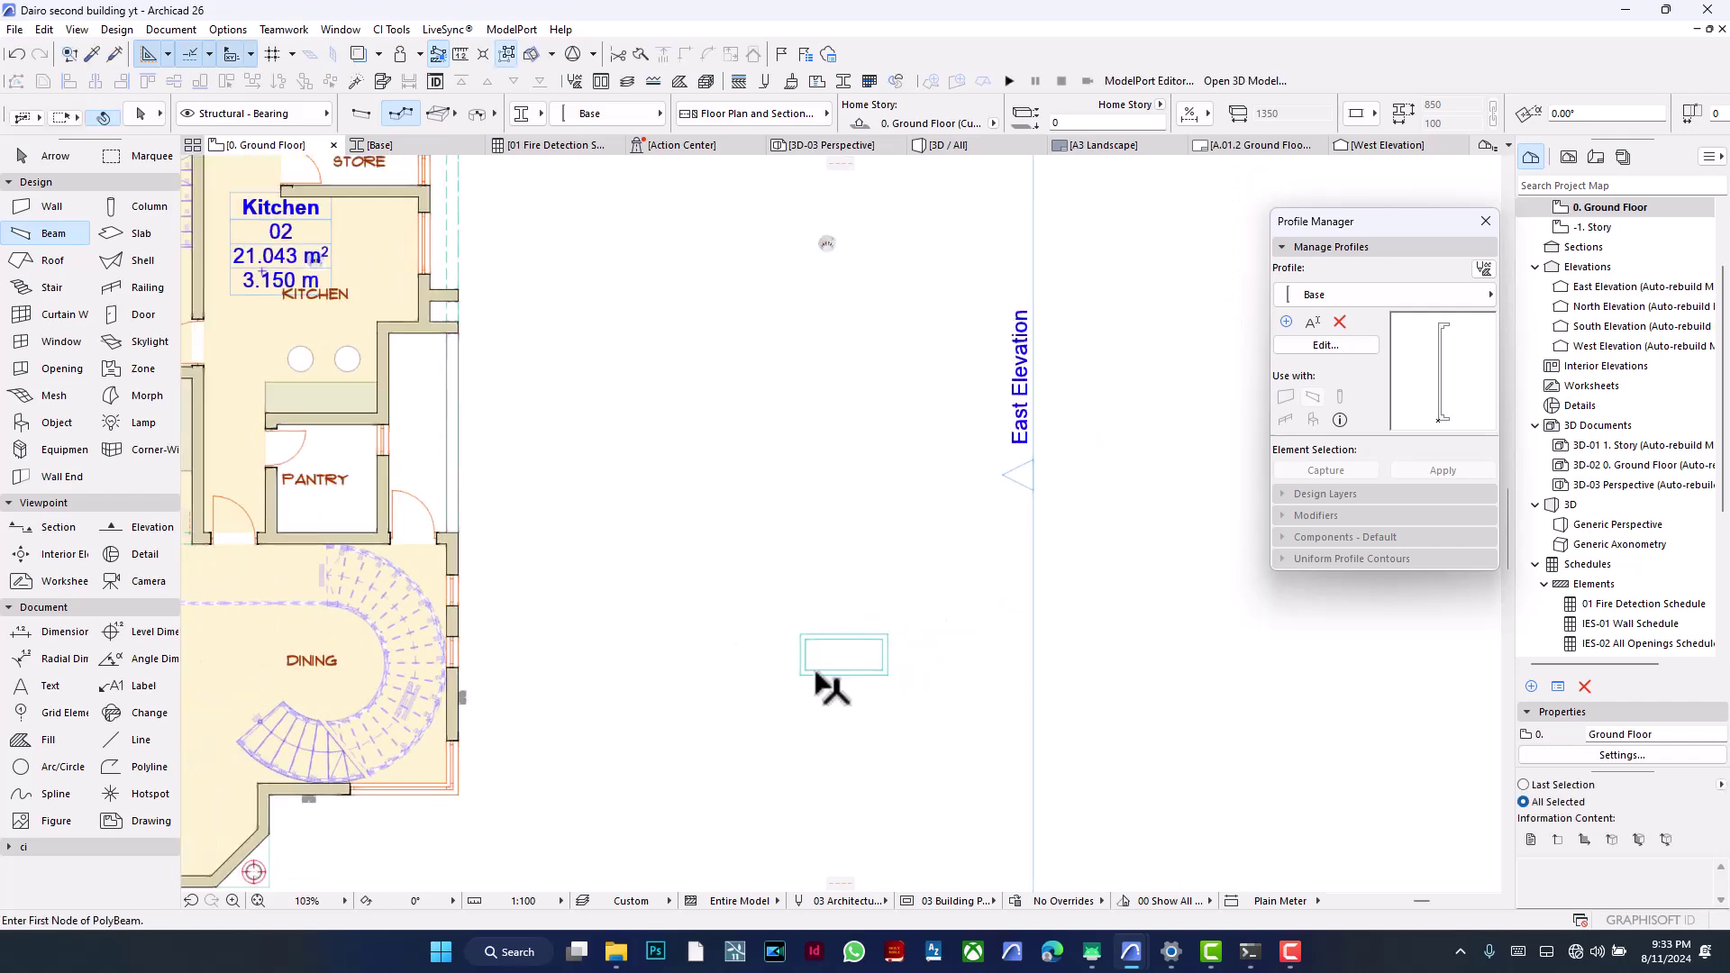
pyautogui.moveTo(757, 618); pyautogui.dragTo(954, 708)
pyautogui.hotkey('ctrl', 'd')
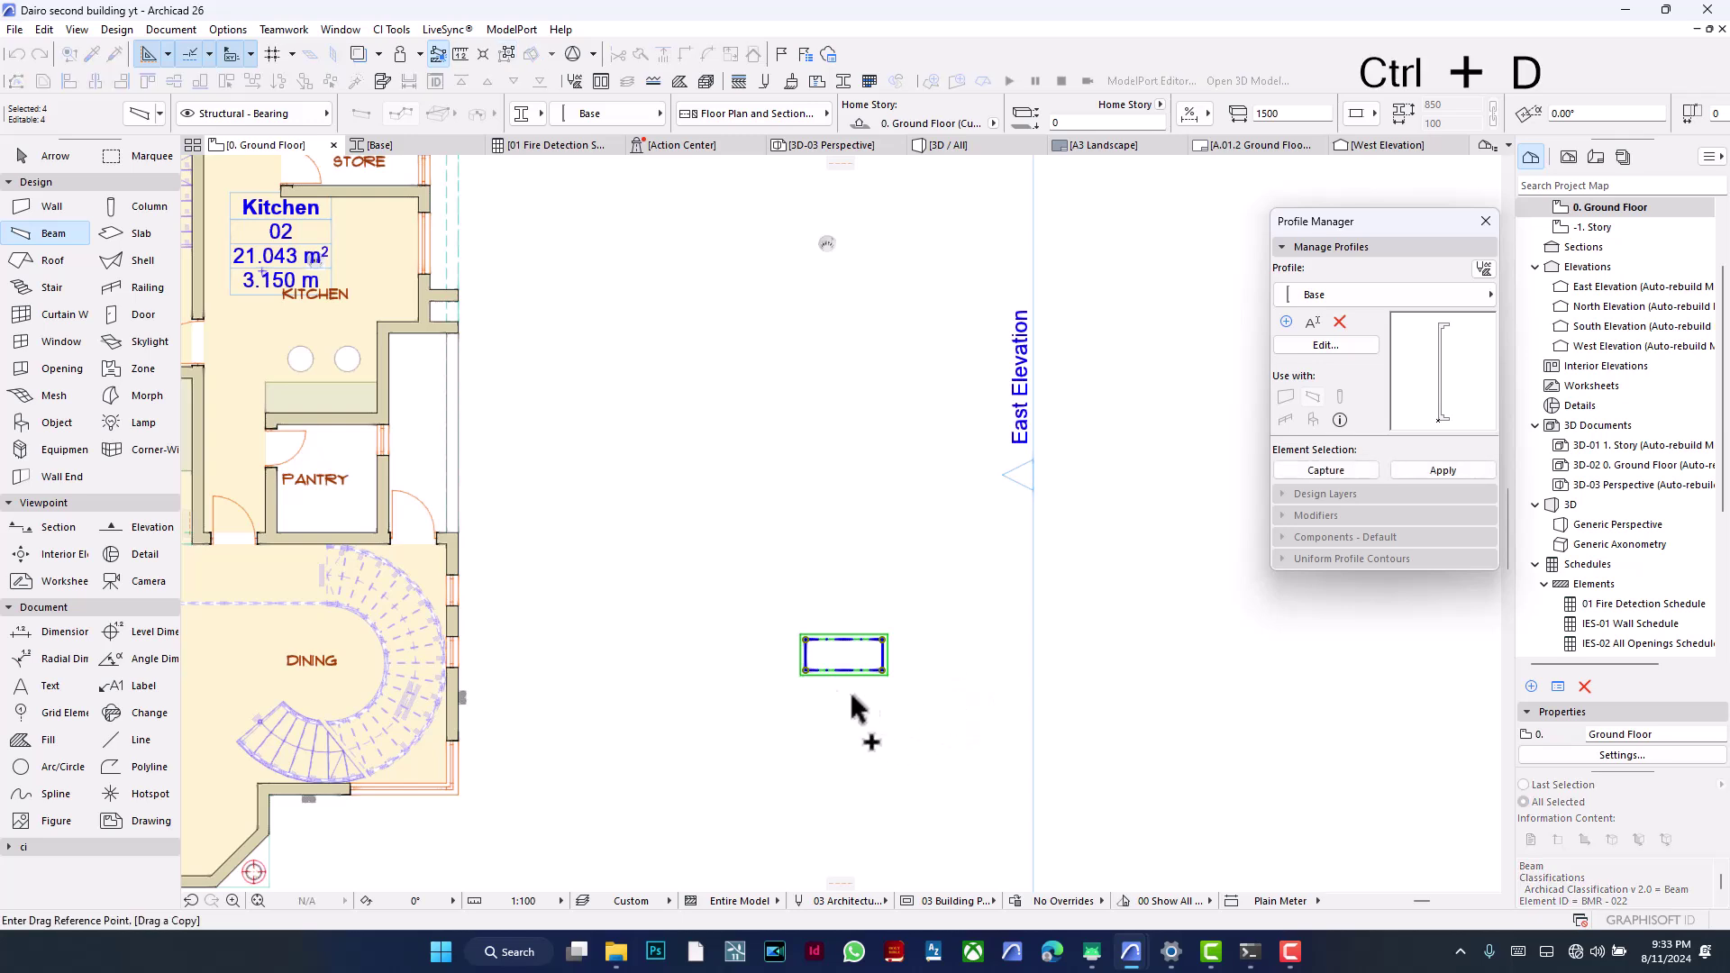
pyautogui.click(804, 670)
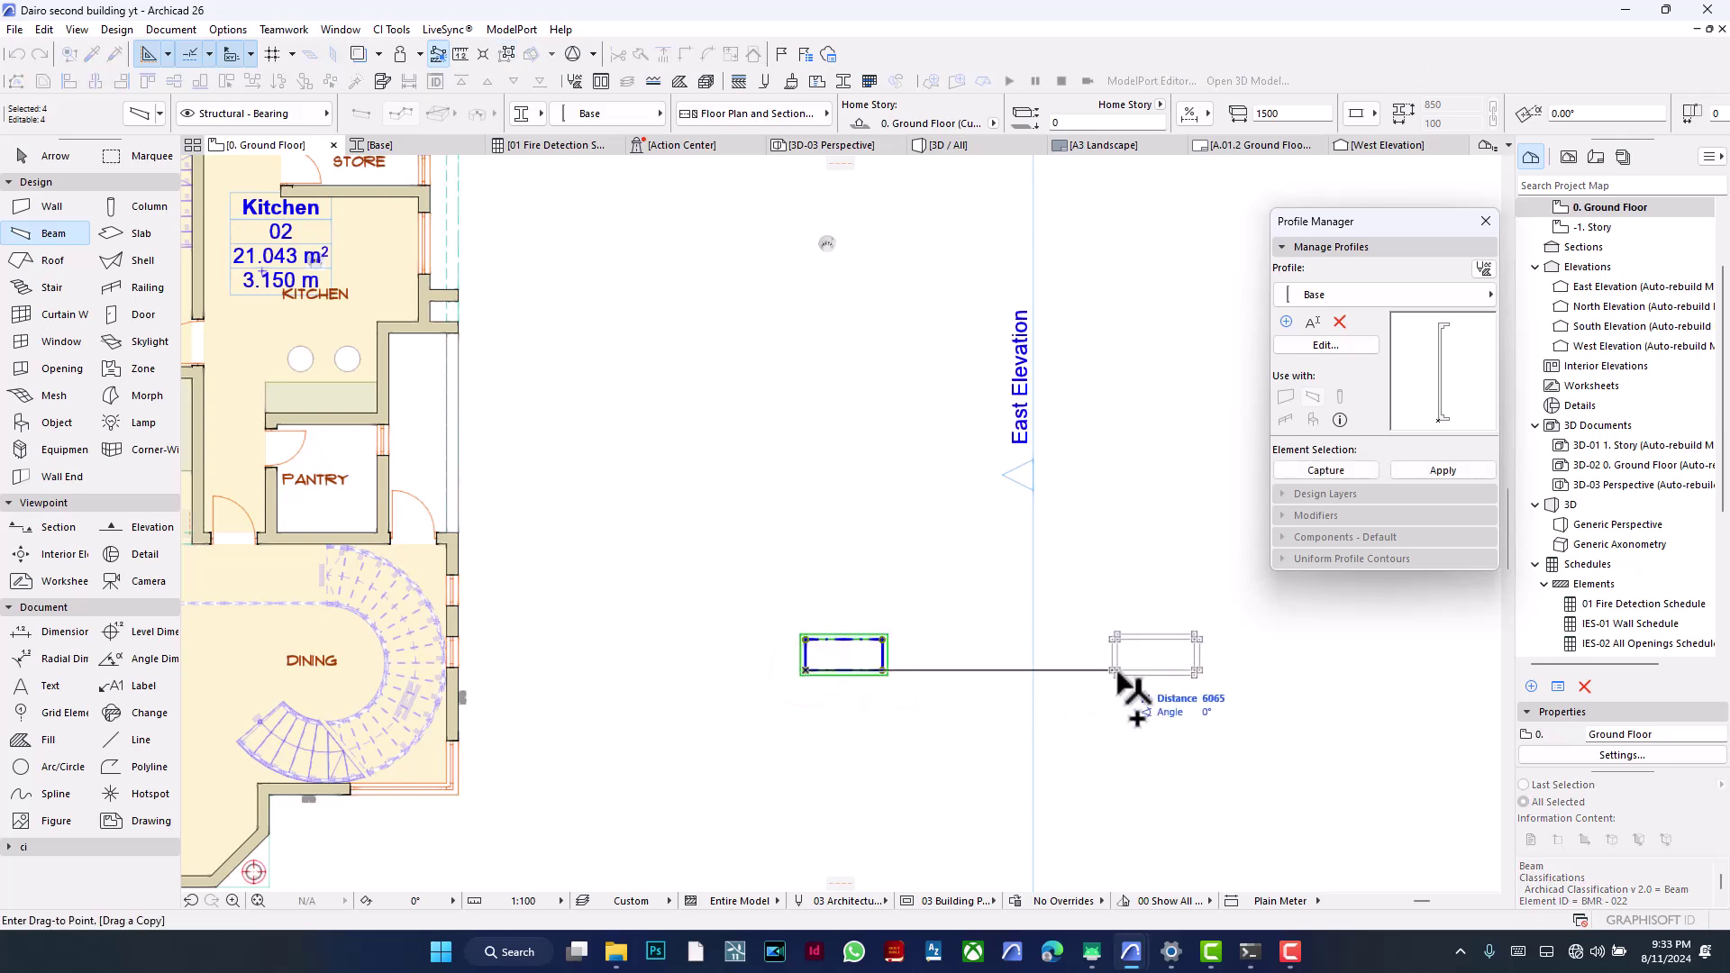
pyautogui.write('750')
pyautogui.press('Return')
pyautogui.press('Escape')
pyautogui.moveTo(1169, 691); pyautogui.dragTo(1021, 675, button='middle')
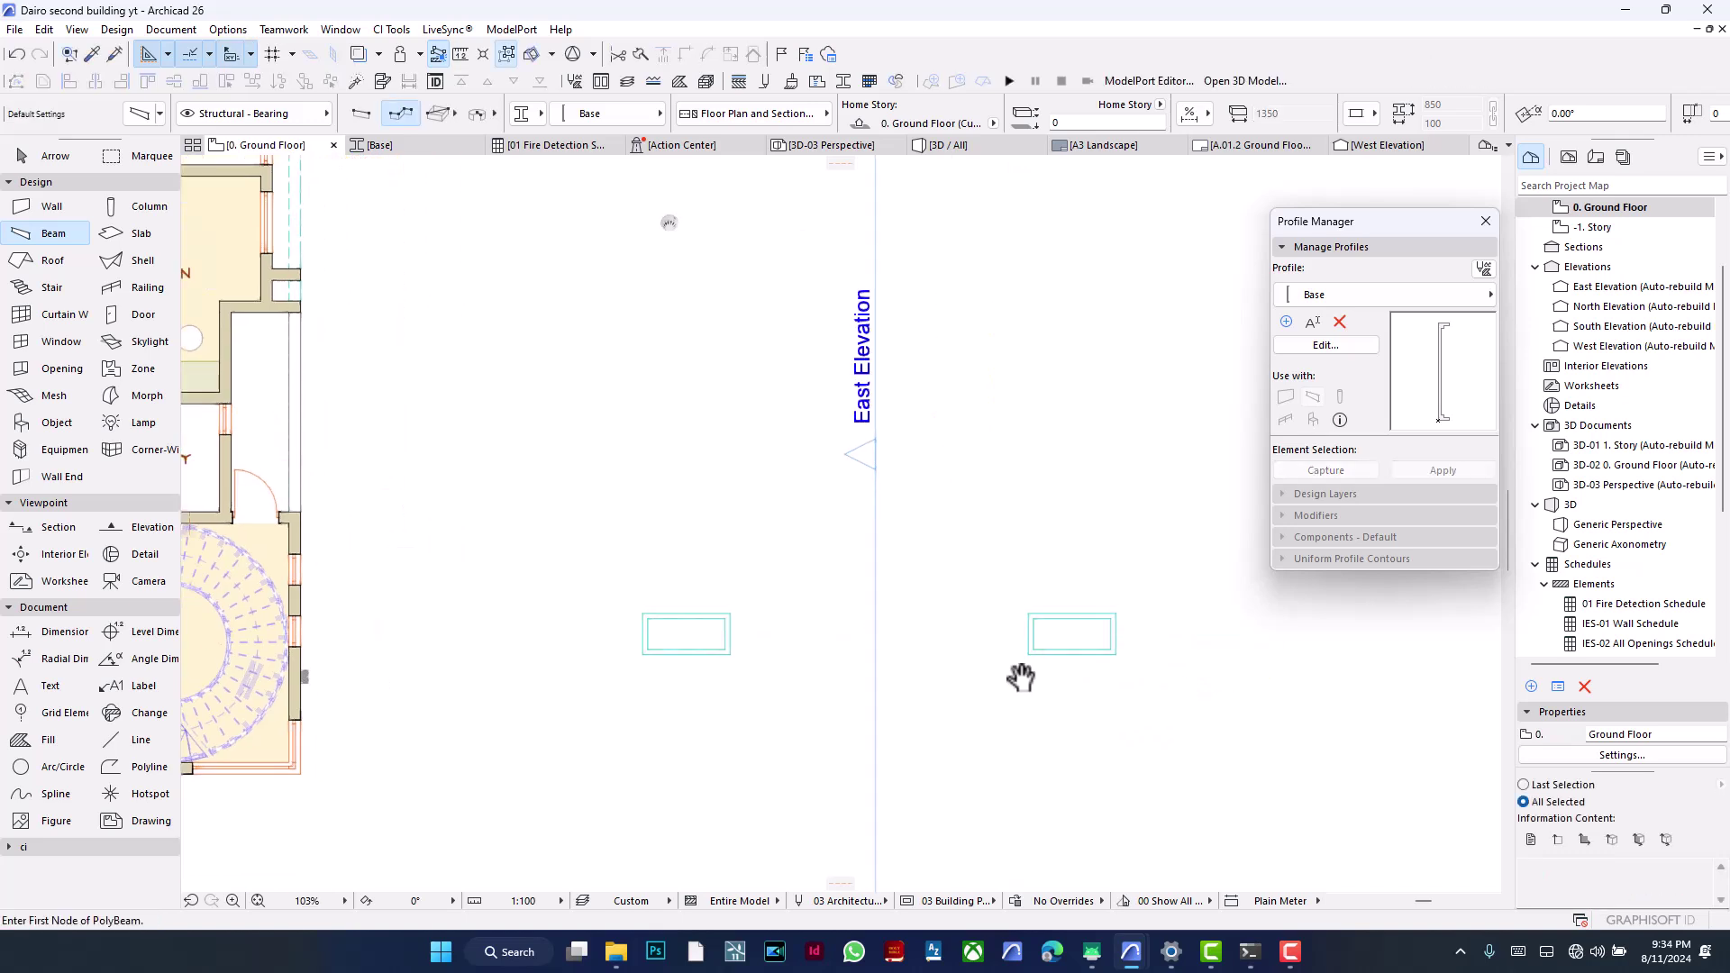
# Step: Examine the two beam bases in 3D, including their stepped edges and open tops
pyautogui.click(976, 144)
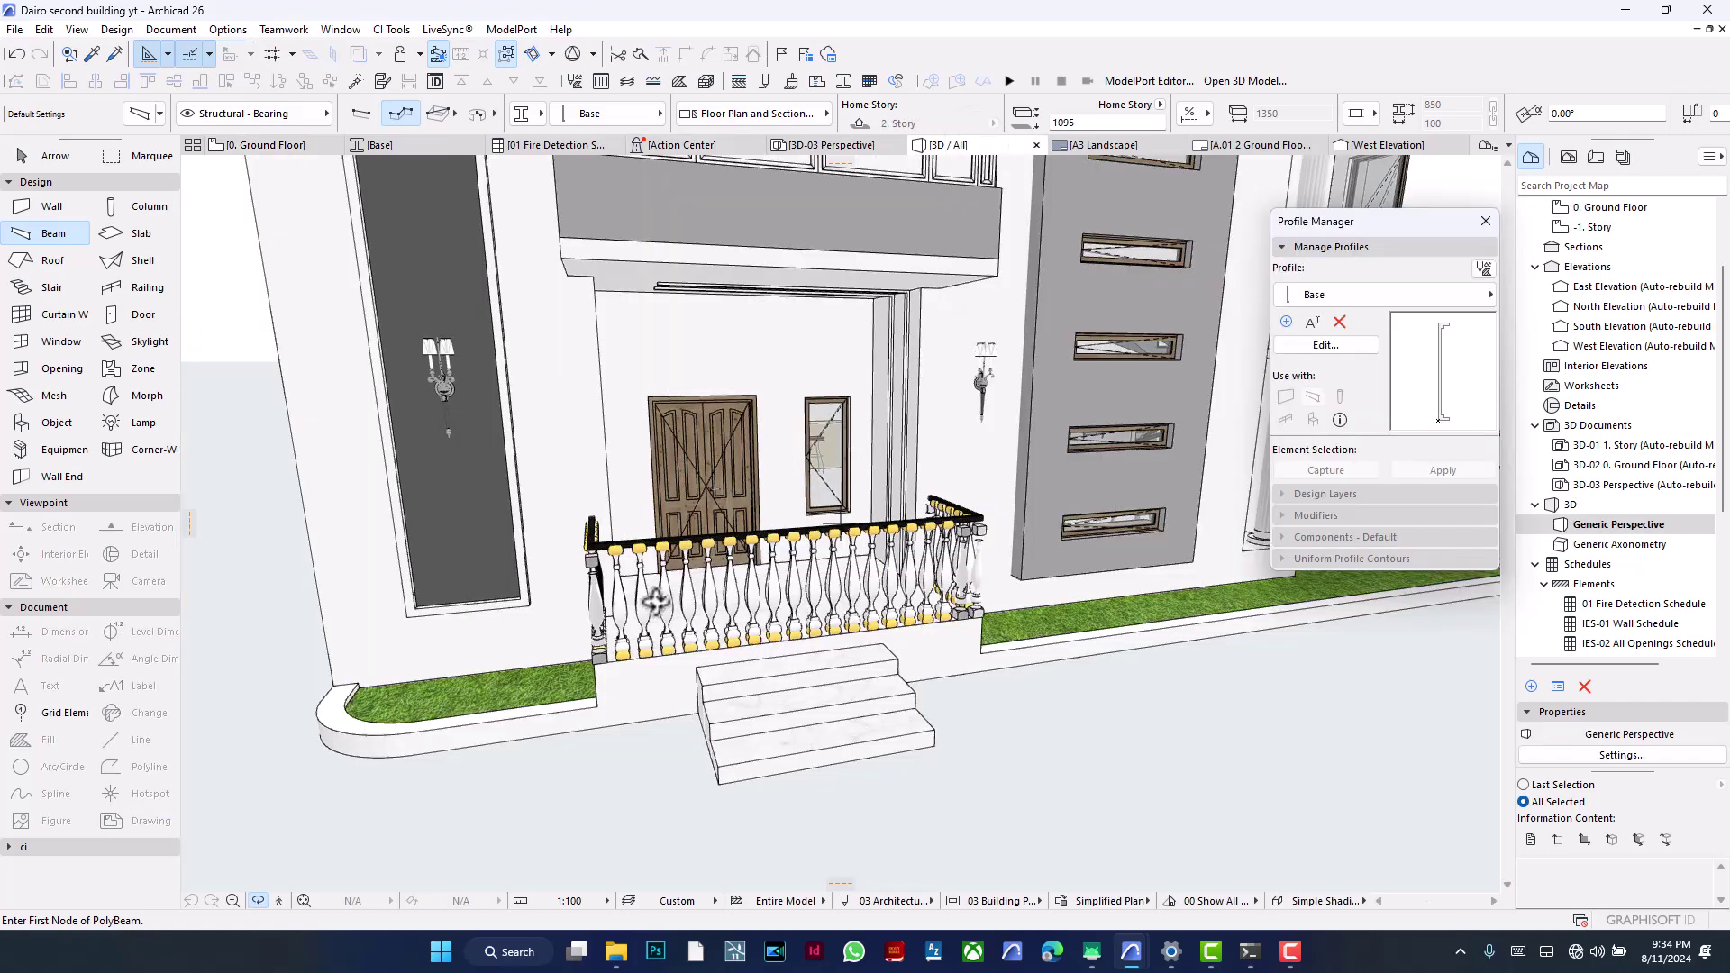
pyautogui.scroll(-8, 655, 602)
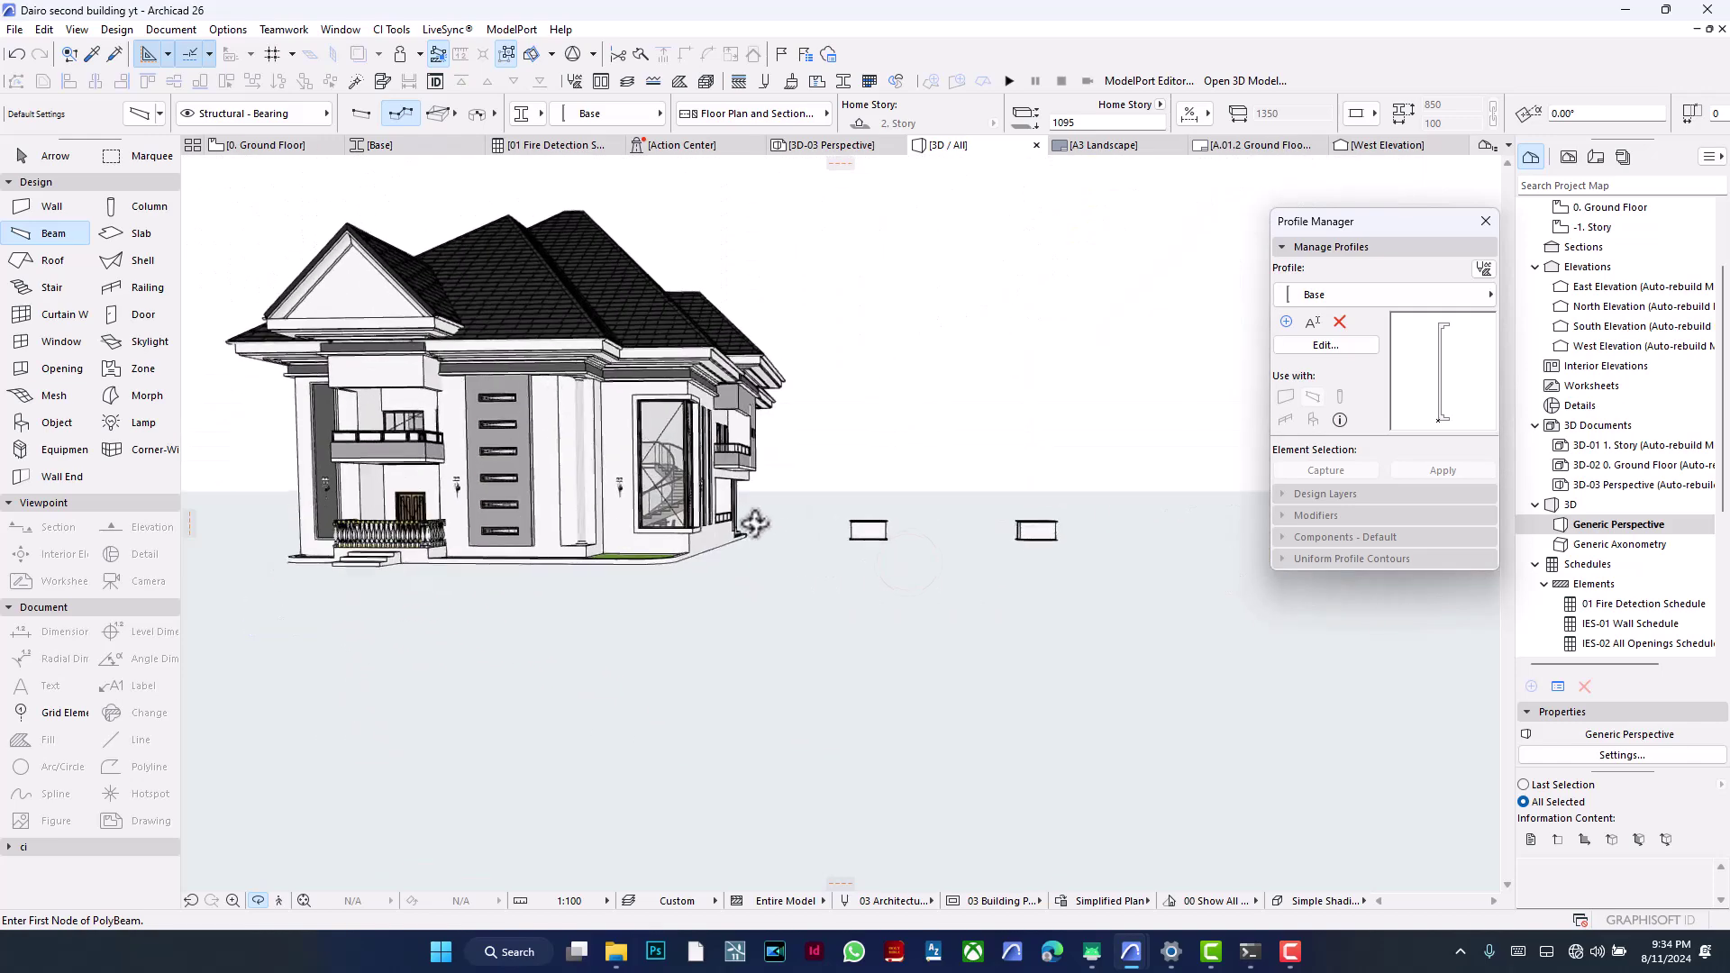
pyautogui.scroll(8, 1034, 523)
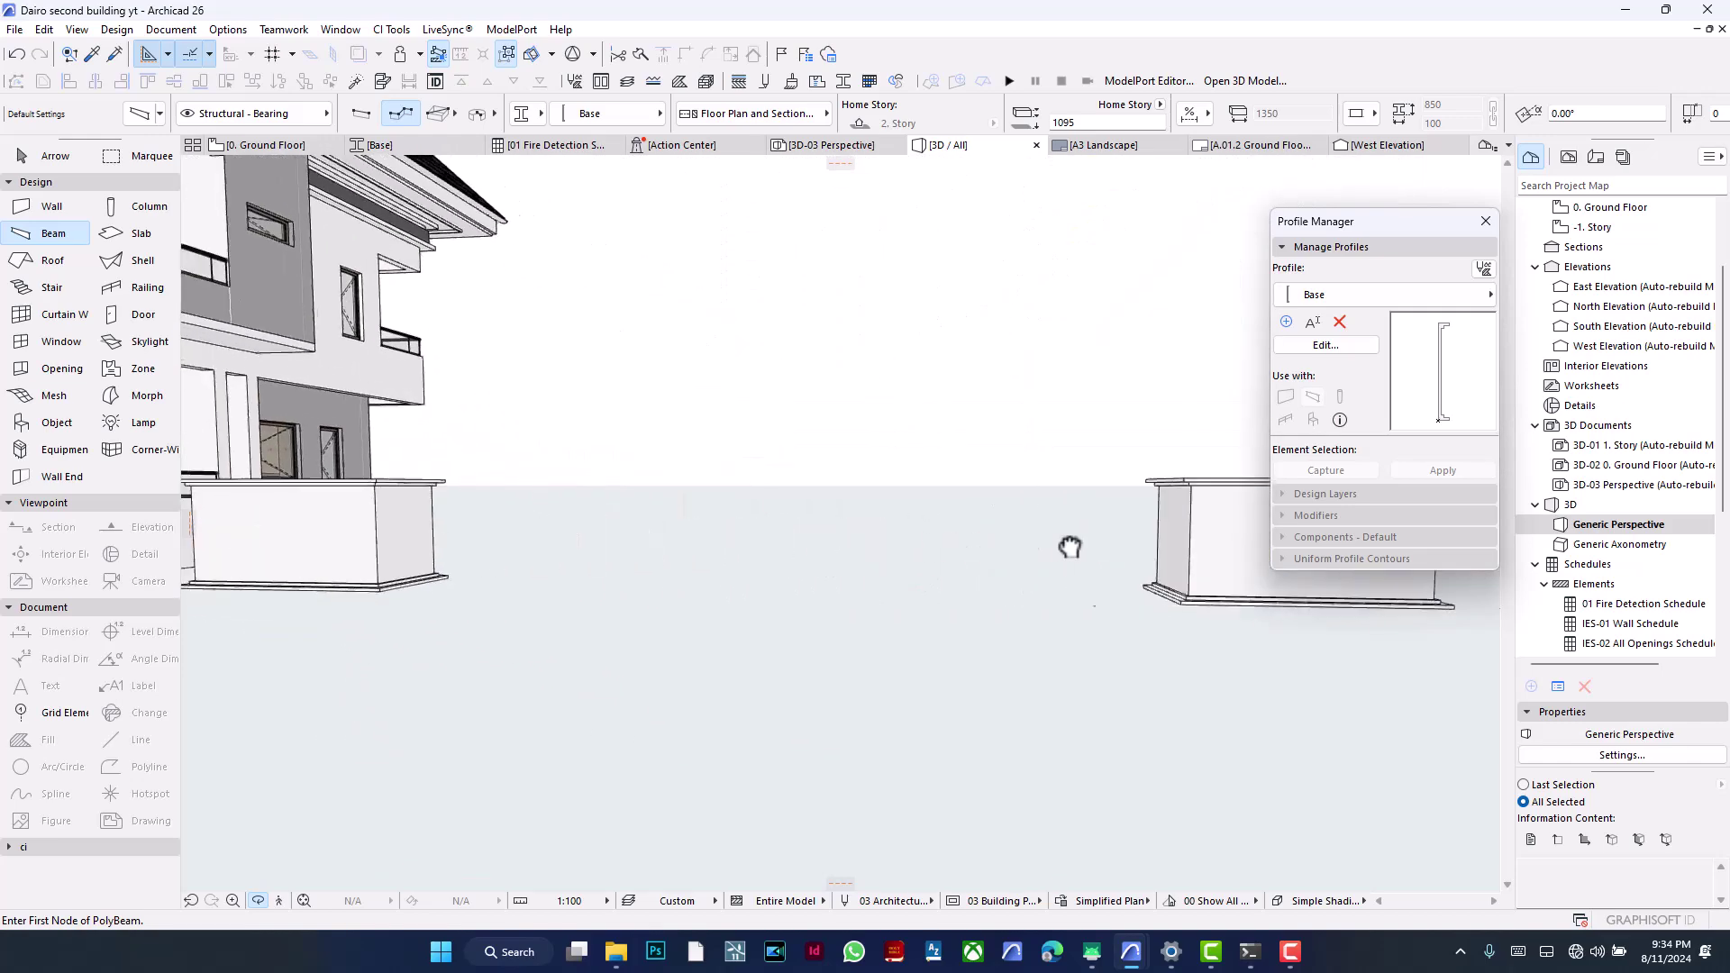
pyautogui.moveTo(1070, 547); pyautogui.dragTo(929, 775, button='middle')
pyautogui.scroll(2, 944, 533)
pyautogui.keyDown('shift'); pyautogui.moveTo(880, 544); pyautogui.dragTo(977, 382, button='middle'); pyautogui.keyUp('shift')
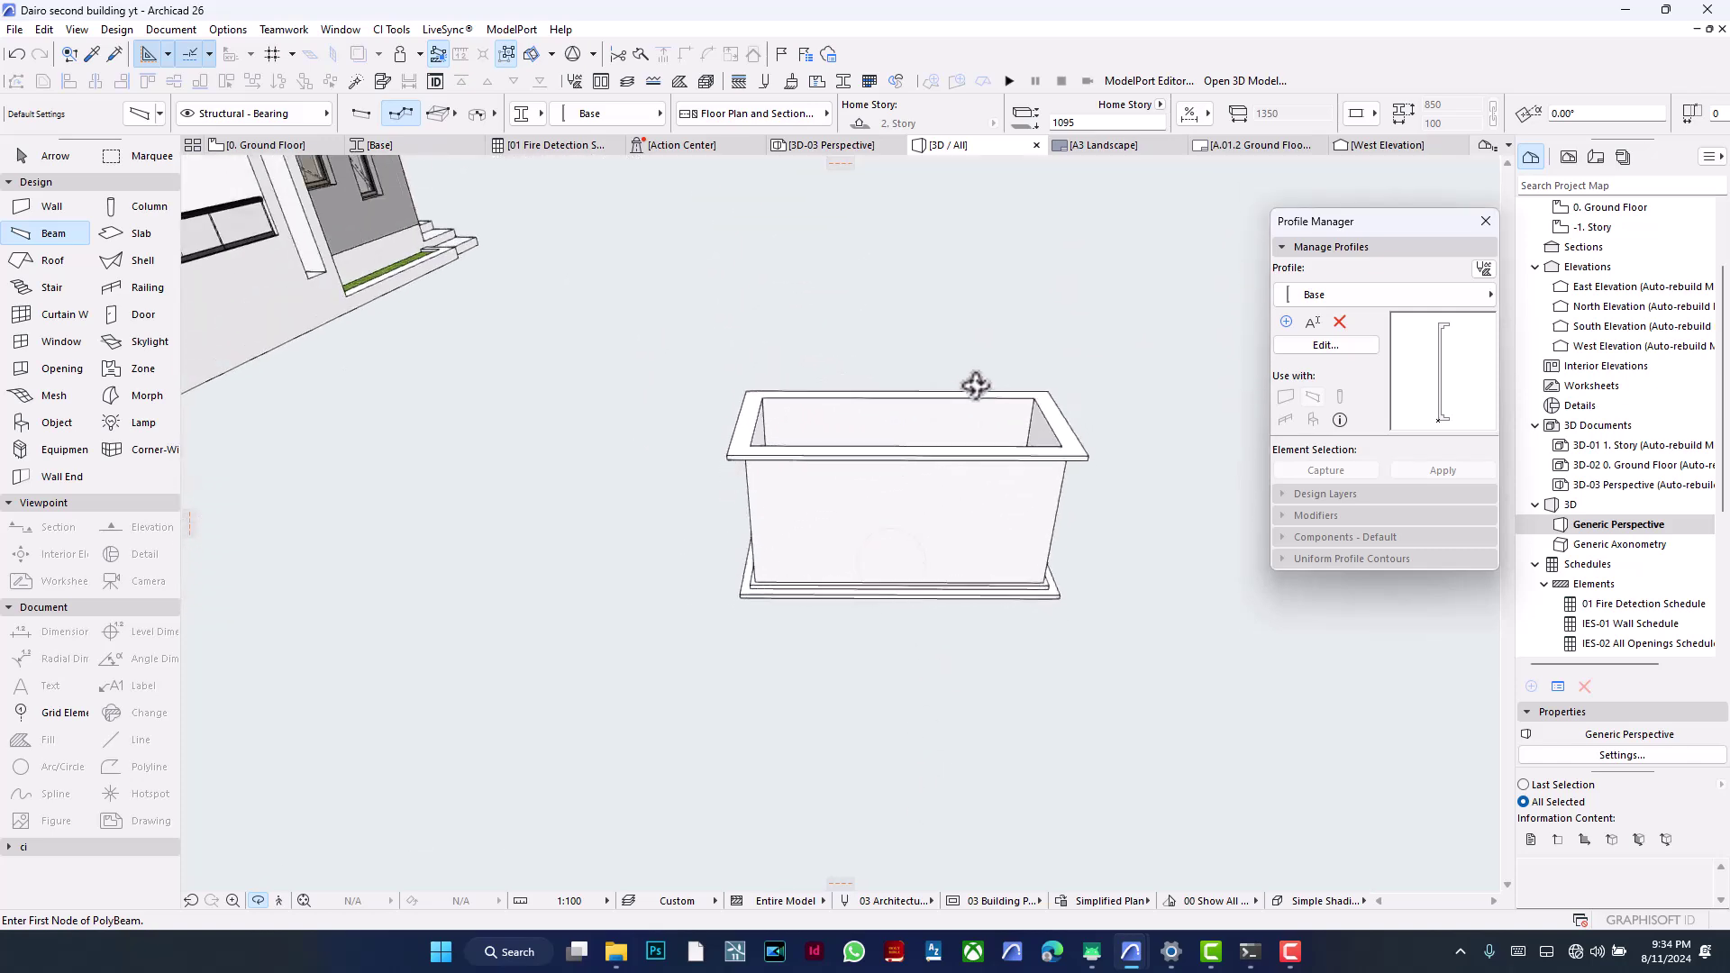
# Step: Draw a 1500 by 600 rectangular slab on the ground floor plan along the inner outline of the original base
pyautogui.click(241, 139)
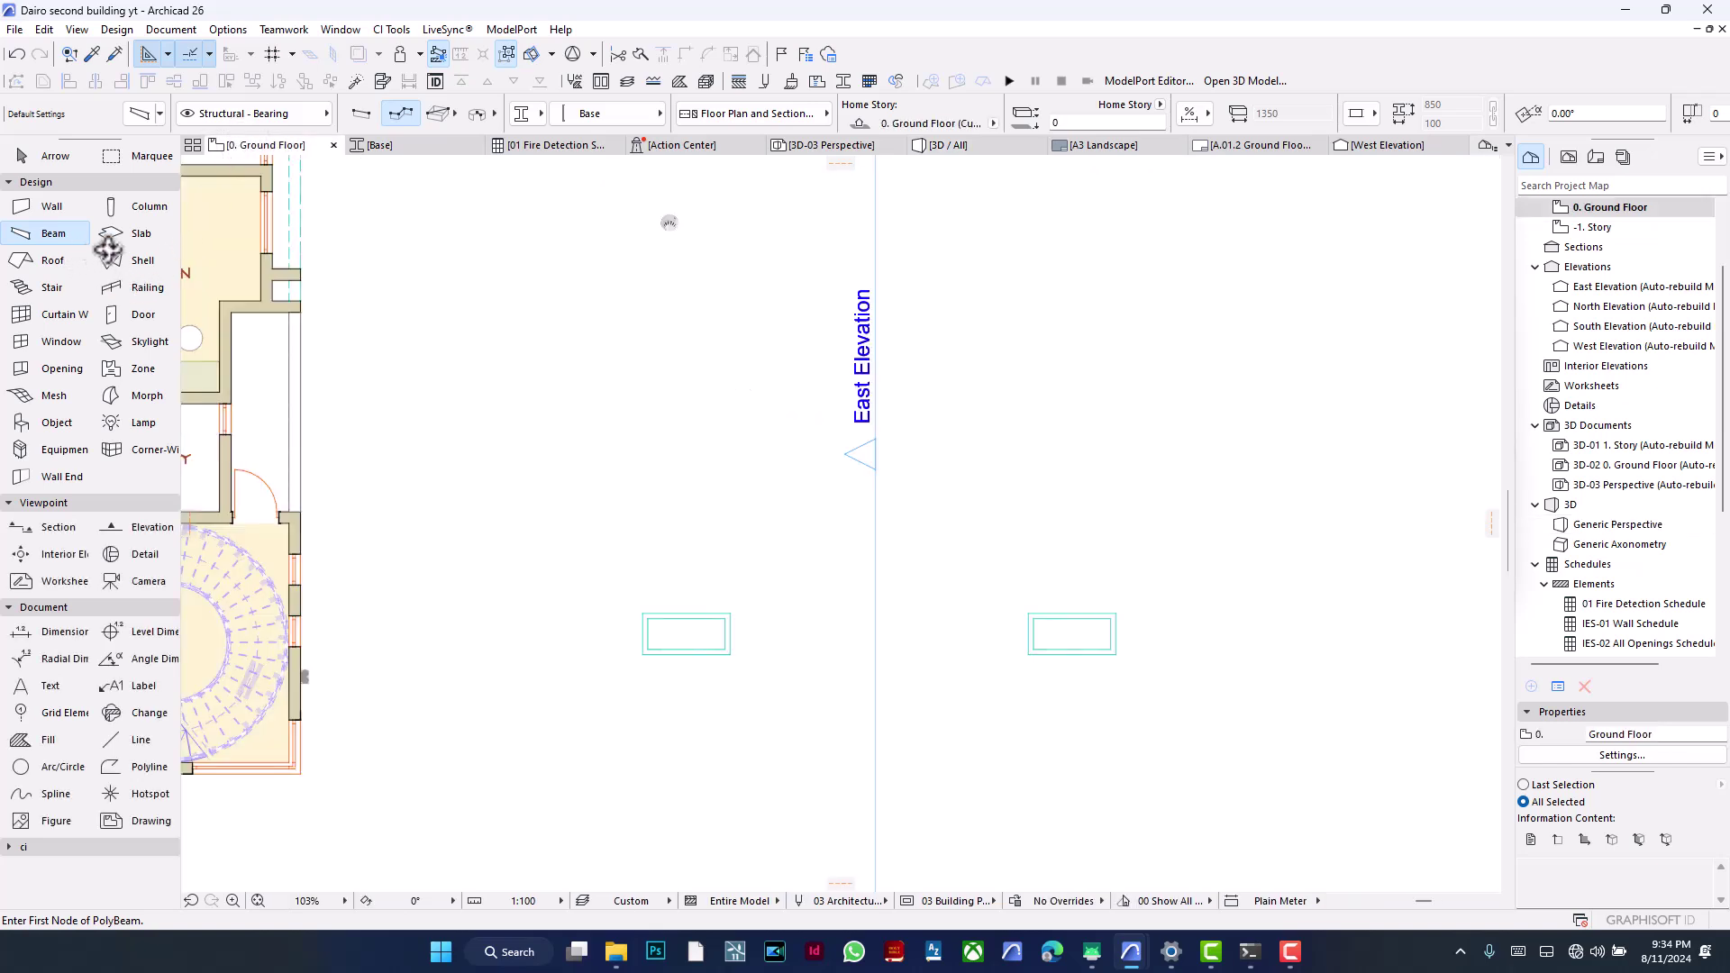
pyautogui.click(137, 234)
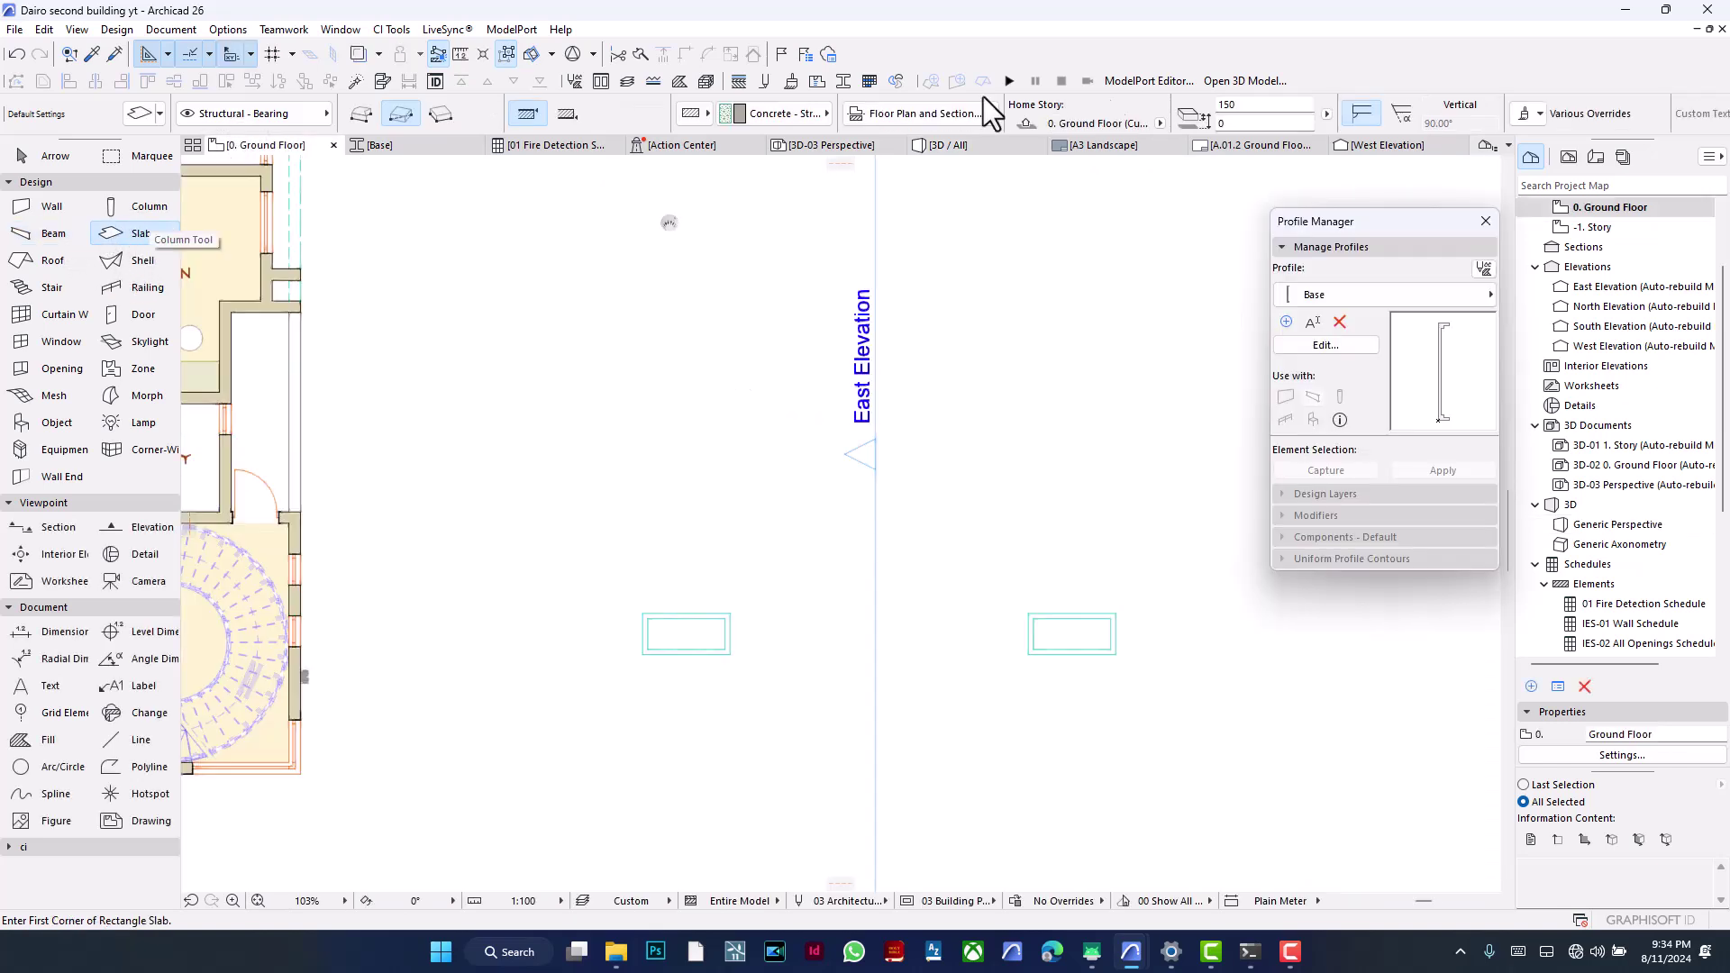
pyautogui.moveTo(1072, 477); pyautogui.dragTo(1005, 429, button='middle')
pyautogui.scroll(5, 666, 541)
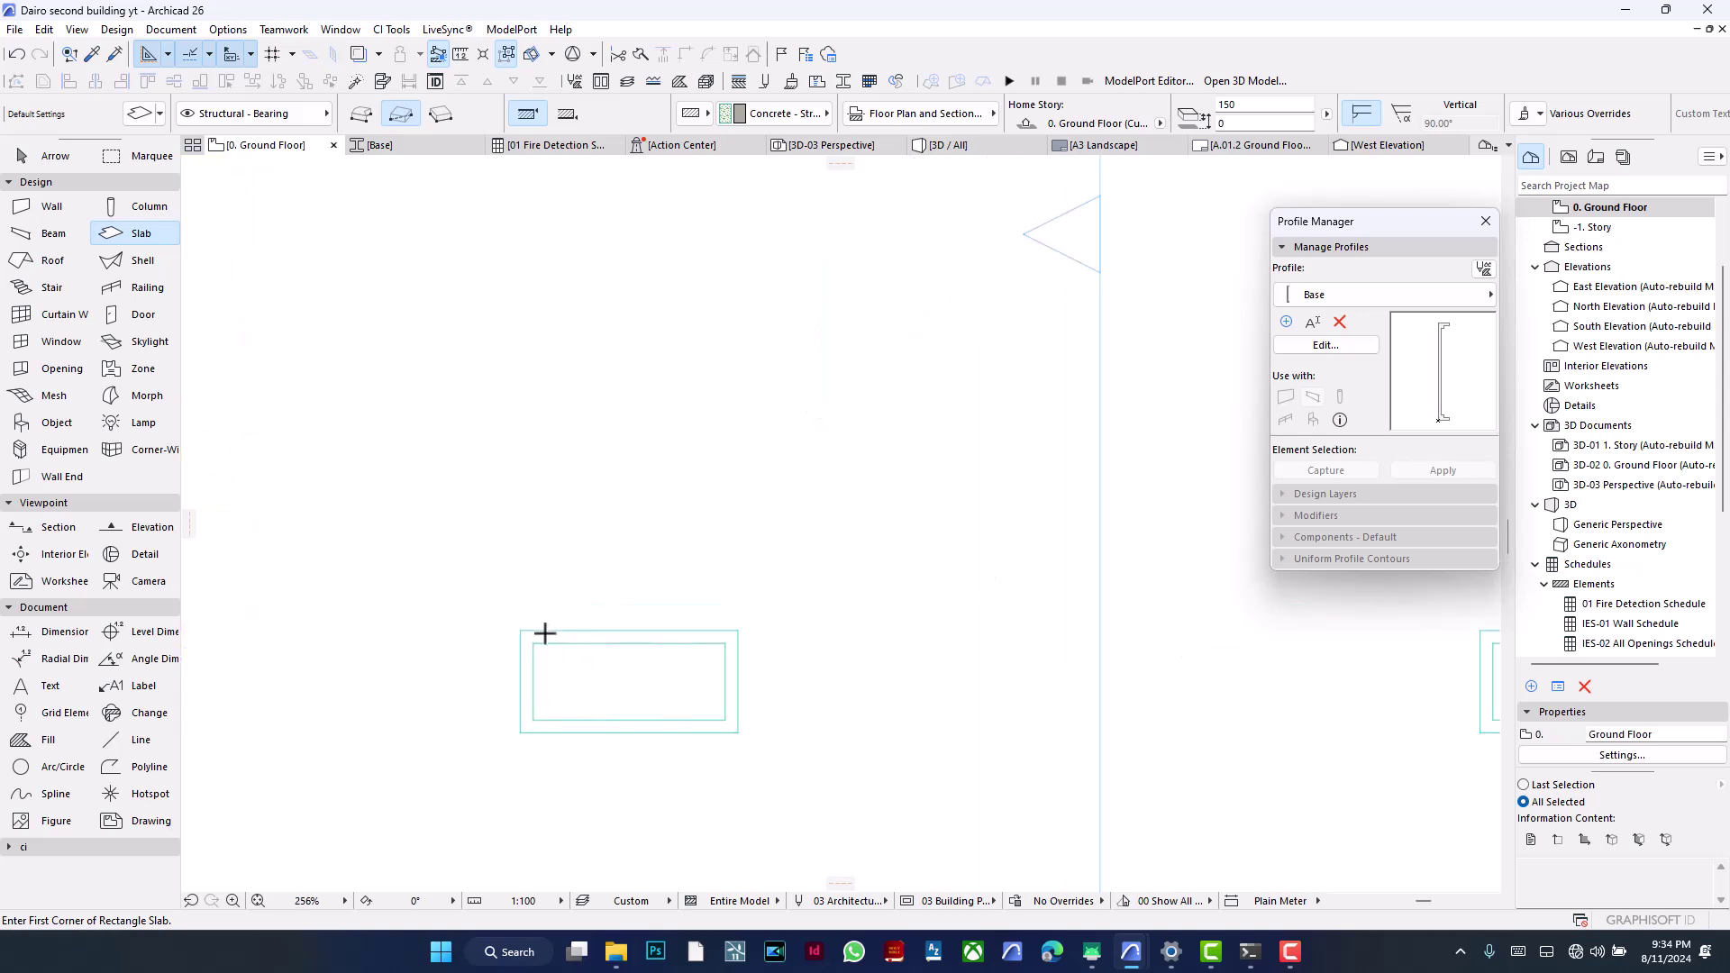
pyautogui.click(533, 643)
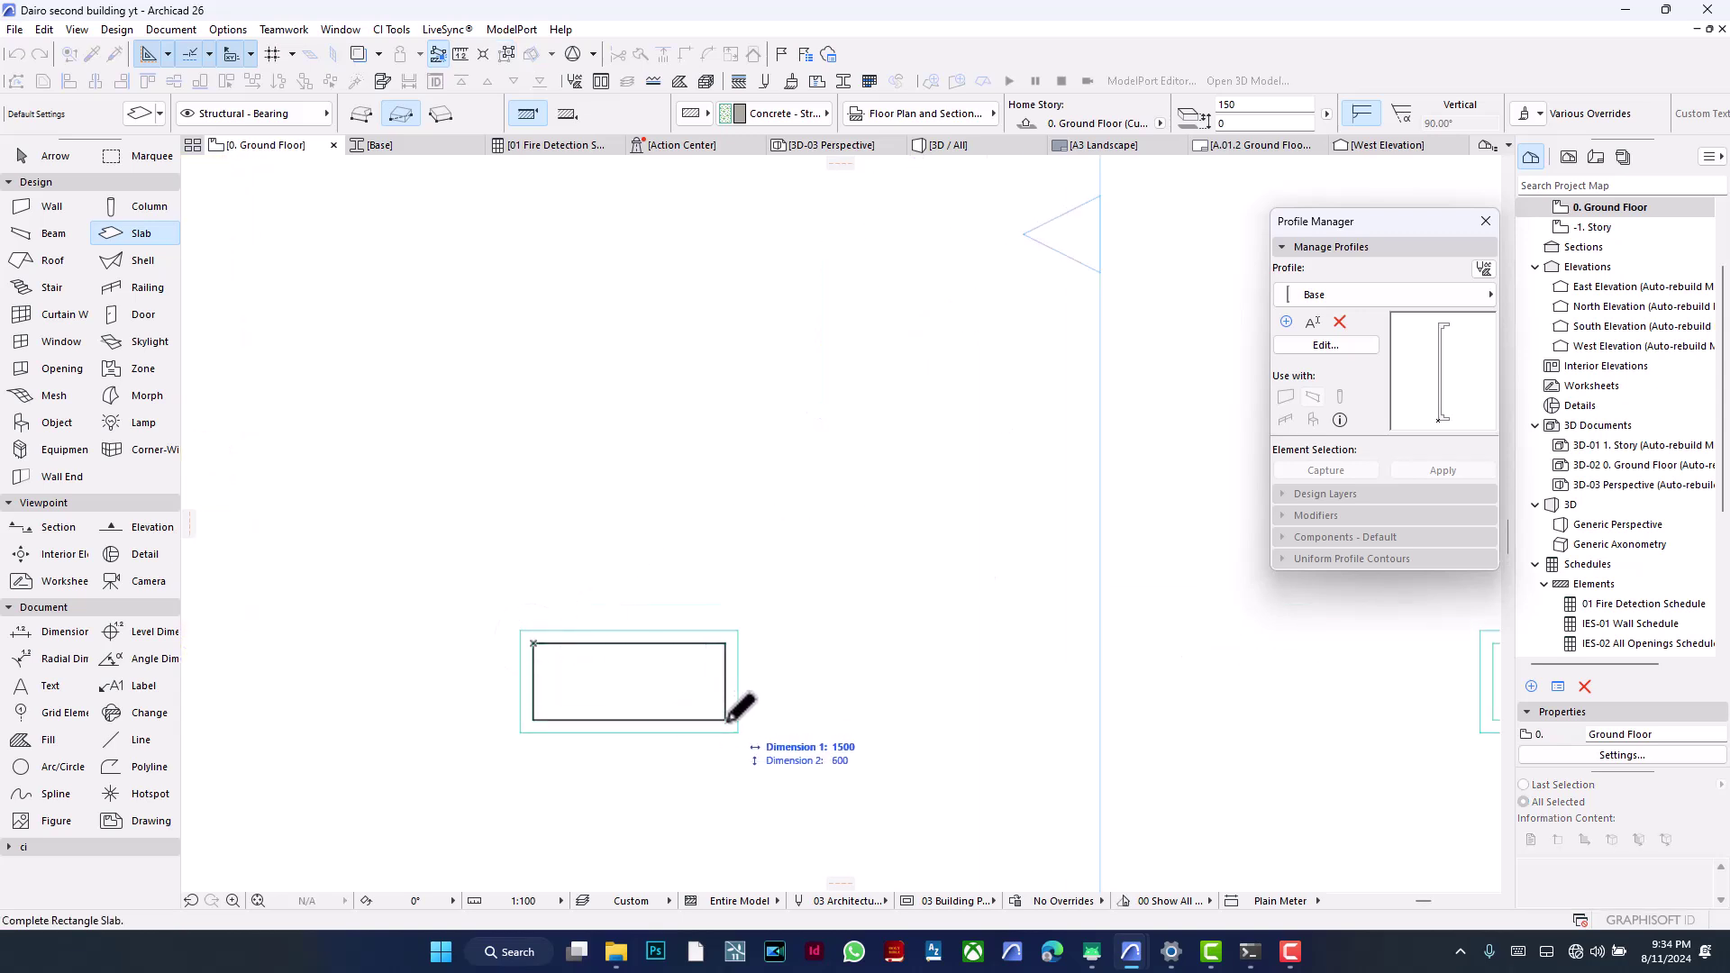
pyautogui.click(725, 719)
# Step: Draw a matching 1500 by 600 rectangular slab along the inner outline of the copied base
pyautogui.scroll(-4, 637, 505)
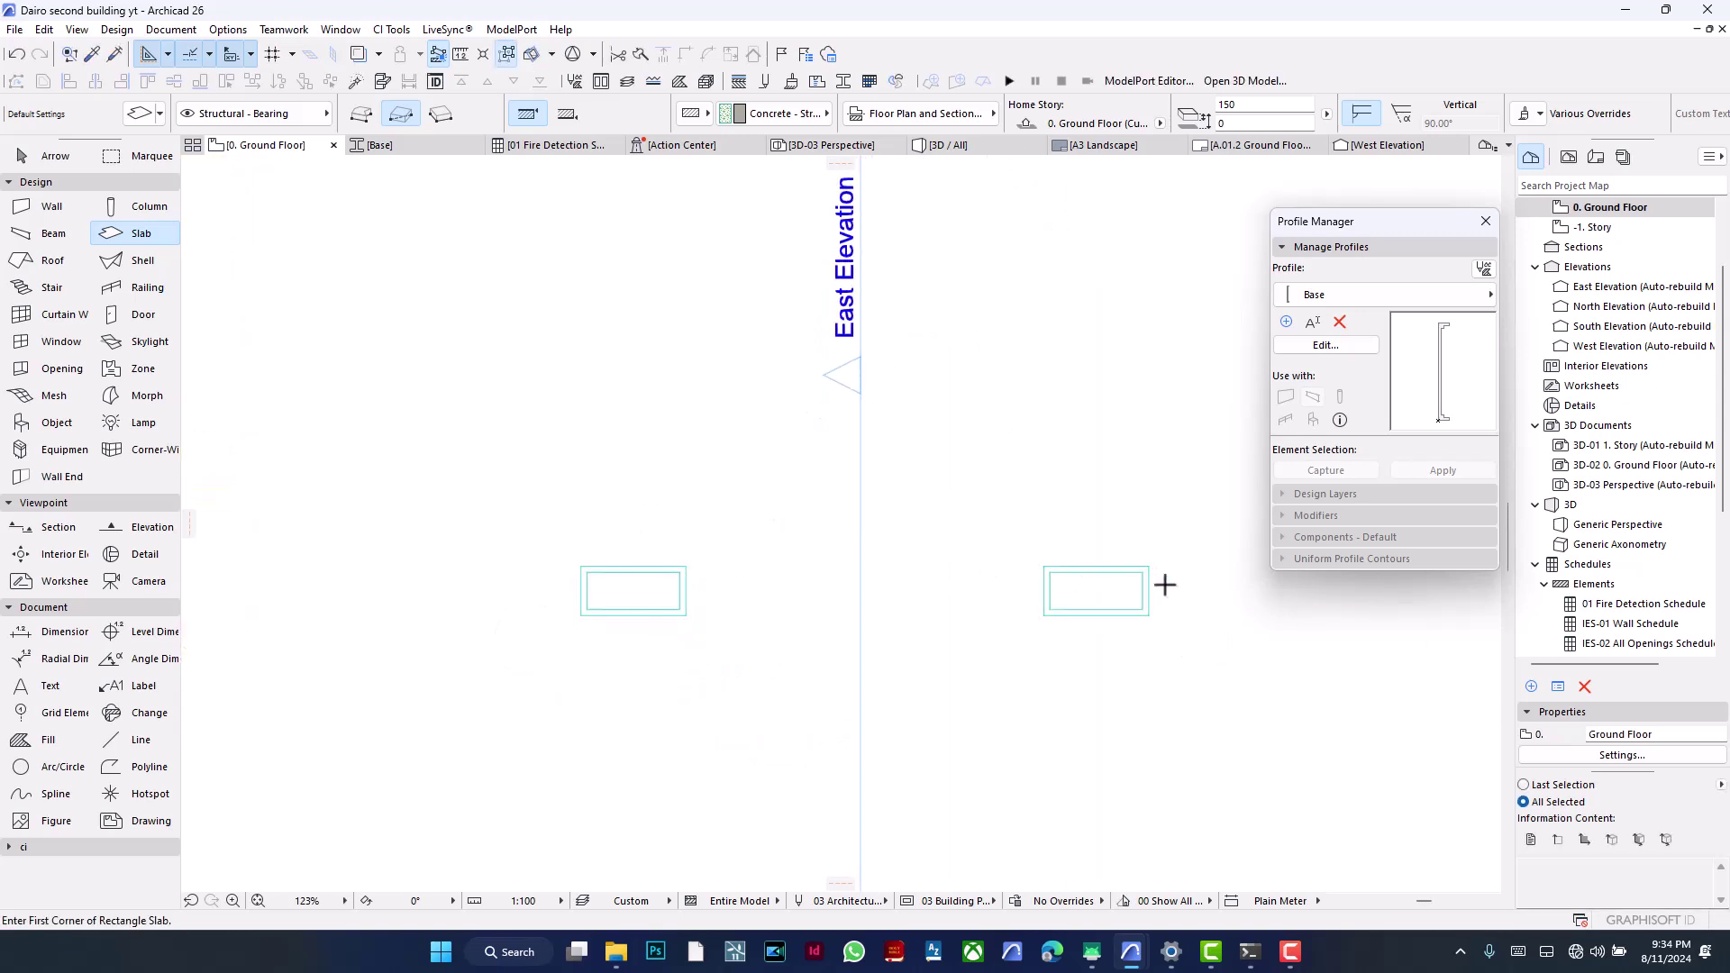
pyautogui.scroll(5, 1104, 568)
pyautogui.click(1101, 545)
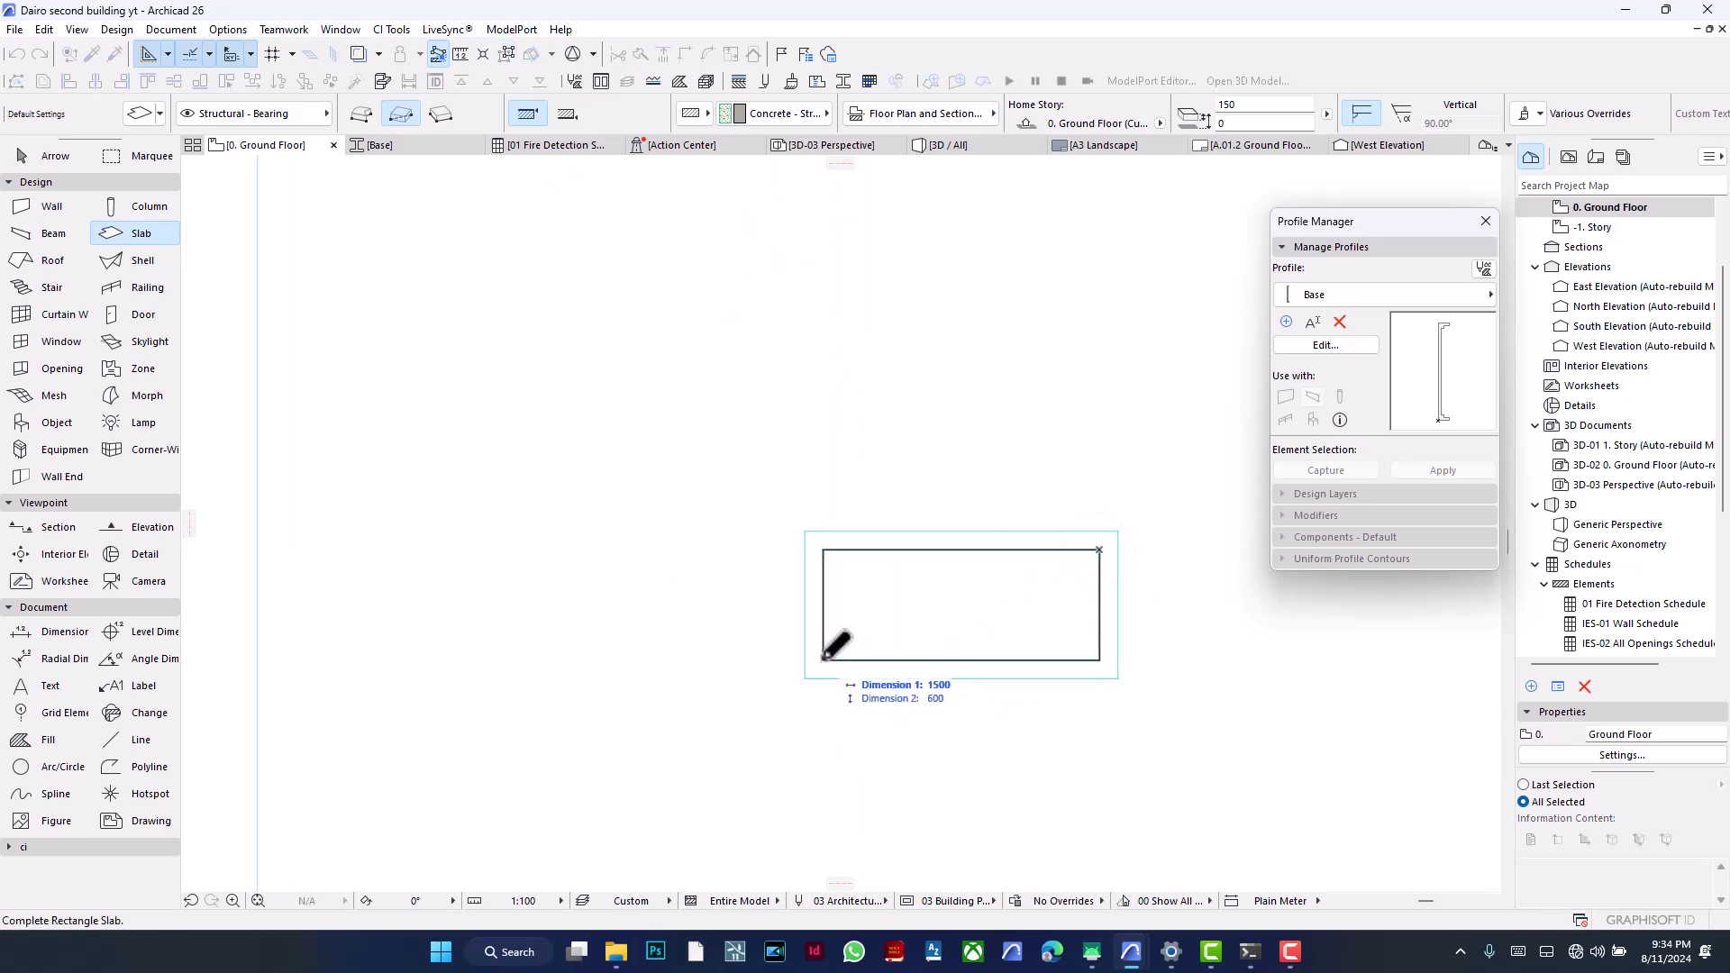
pyautogui.click(824, 659)
pyautogui.scroll(-3, 1053, 591)
pyautogui.scroll(-2, 1053, 591)
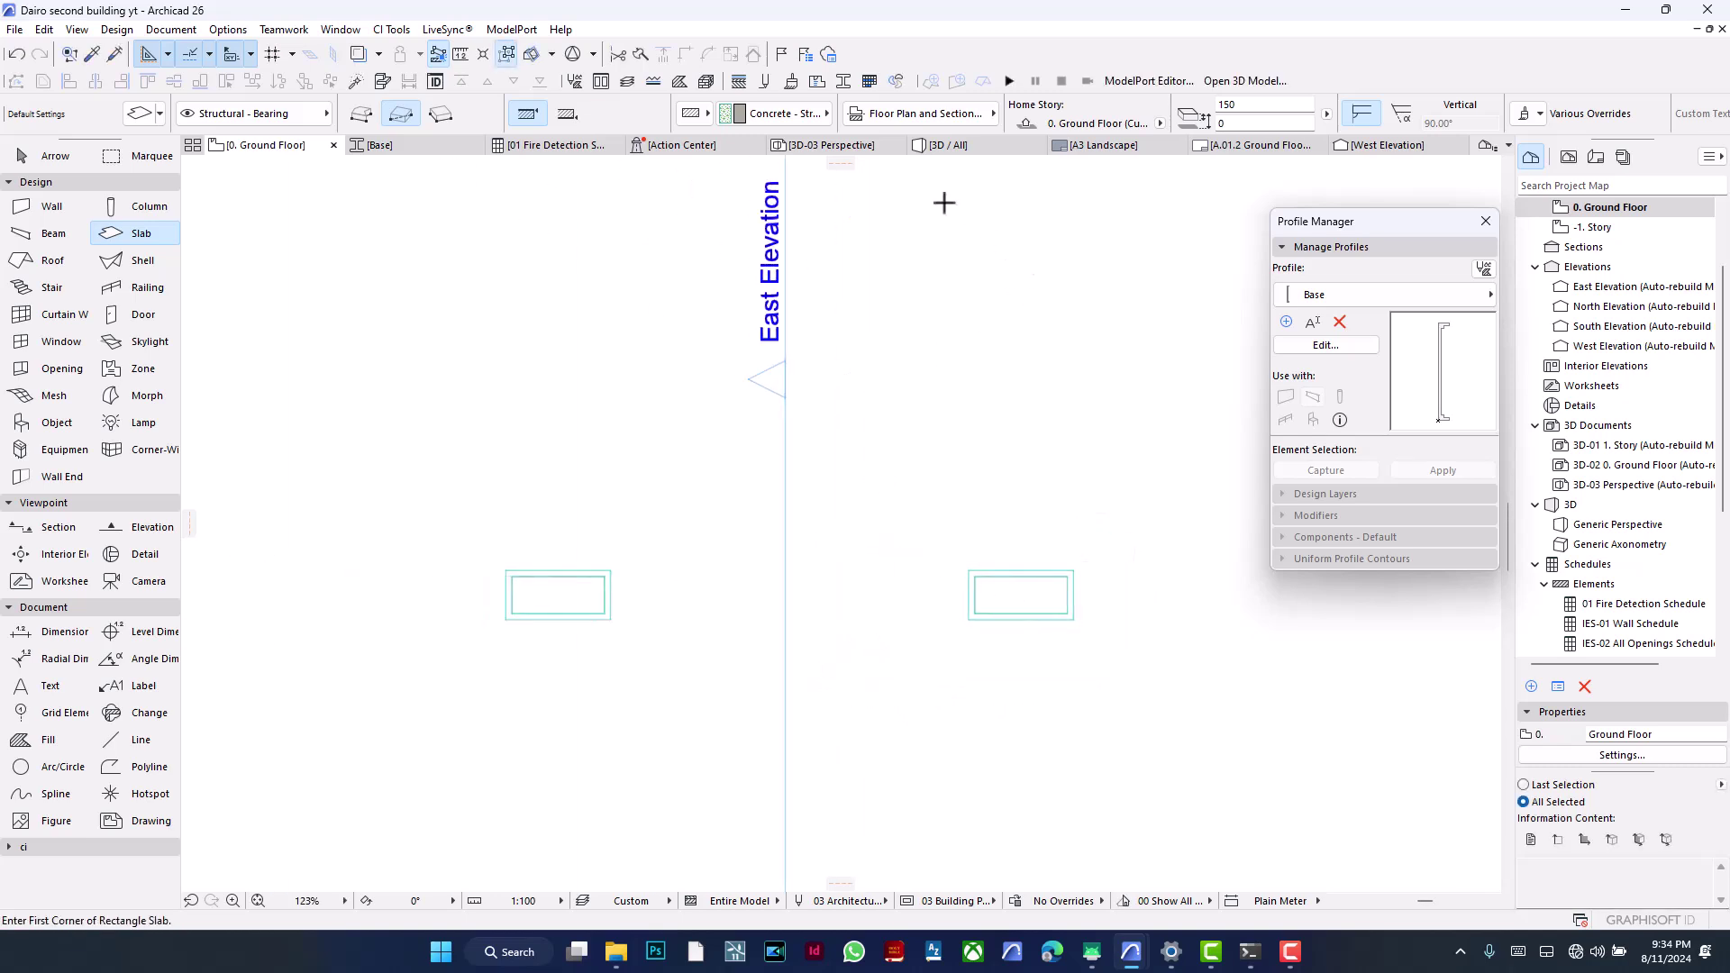
# Step: Move both rectangular slabs vertically in 3D from the bottom of the bases to their top inner edge, closing the open tops
pyautogui.click(946, 147)
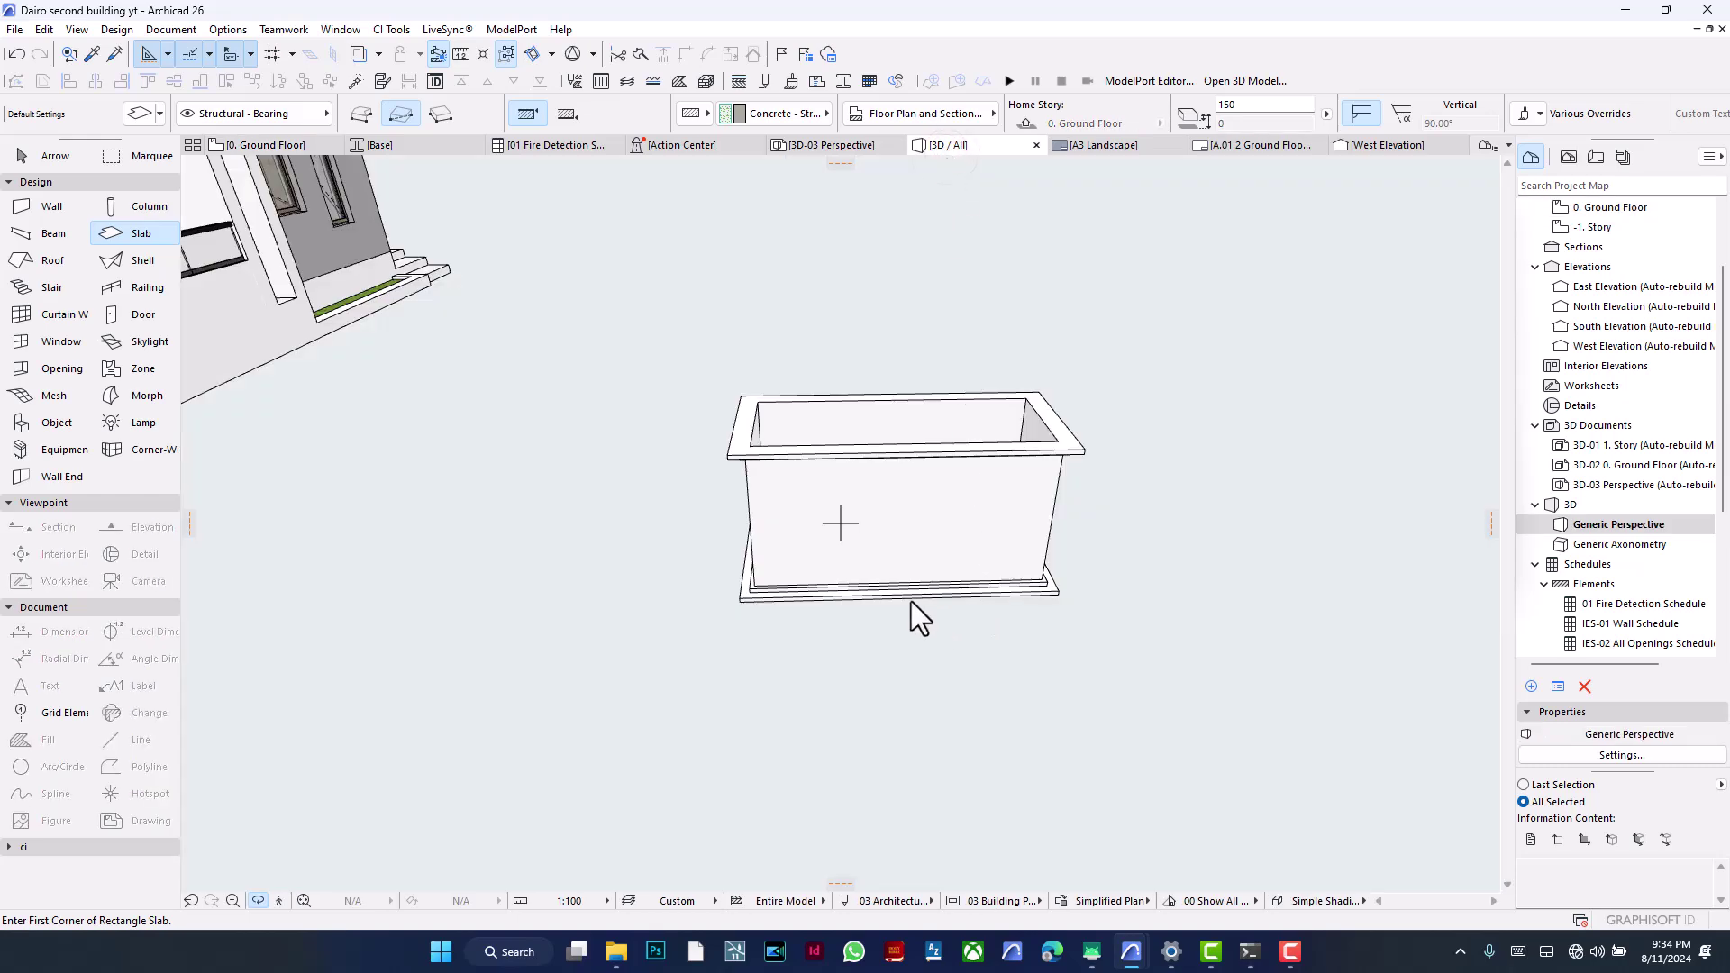
pyautogui.keyDown('shift'); pyautogui.moveTo(919, 591); pyautogui.dragTo(525, 567, button='middle'); pyautogui.keyUp('shift')
pyautogui.moveTo(814, 587); pyautogui.dragTo(652, 579, button='middle')
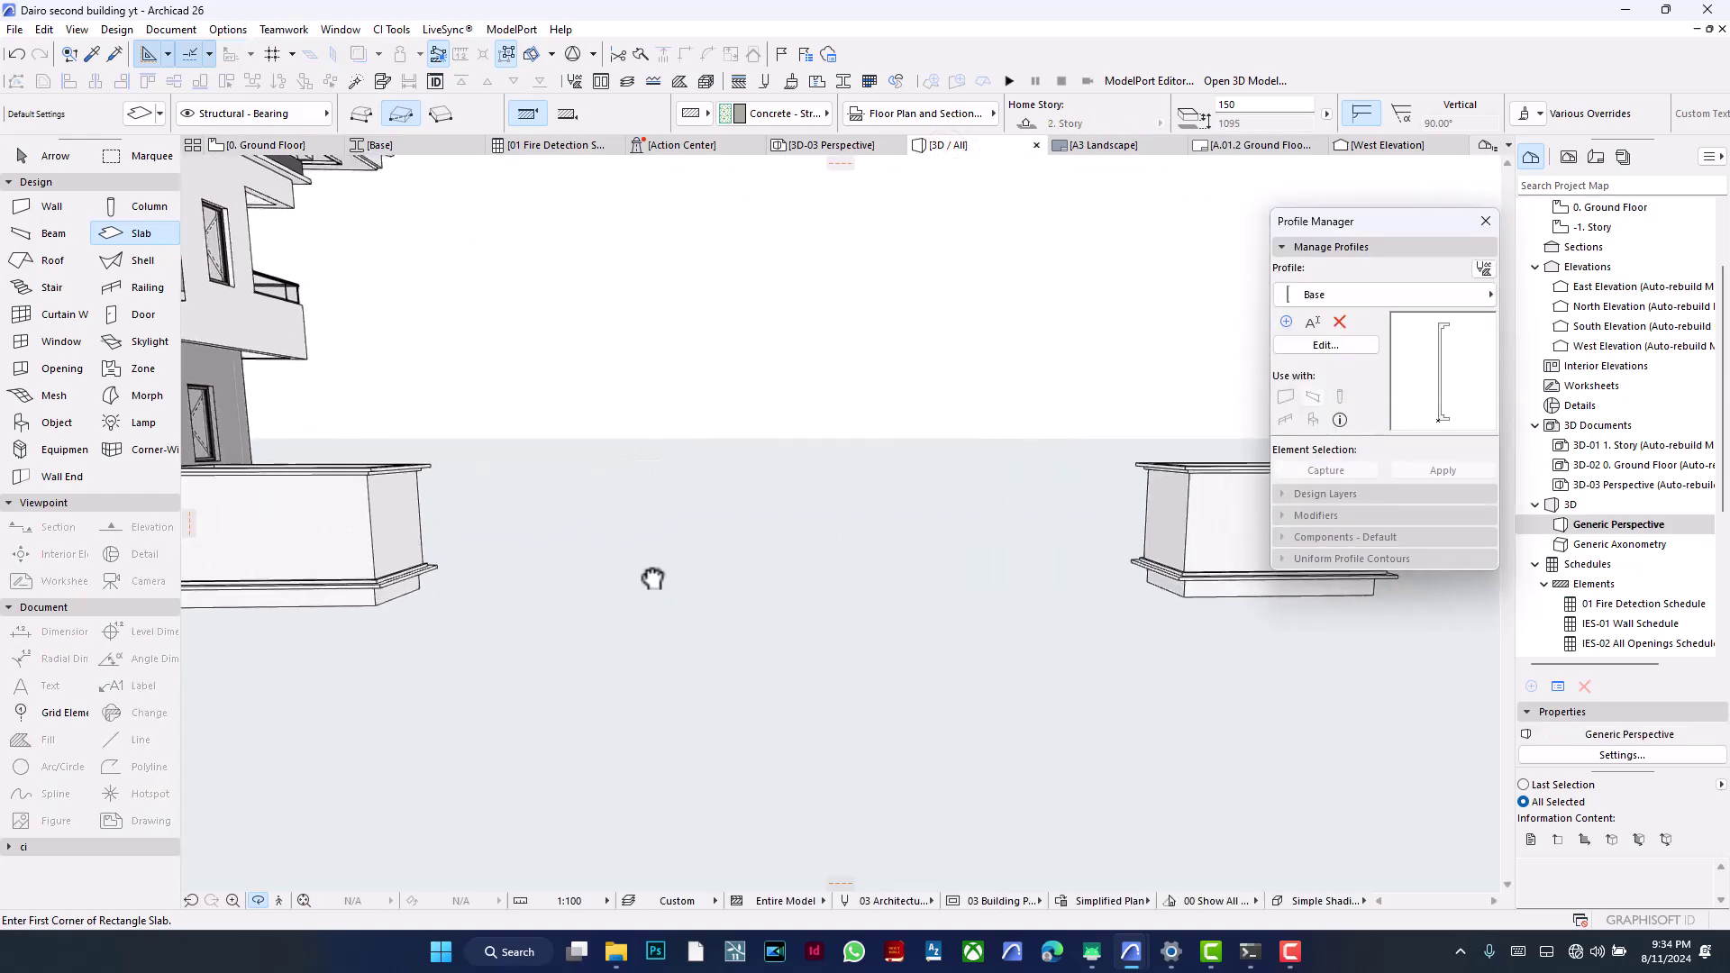
pyautogui.keyDown('shift'); pyautogui.click(397, 603); pyautogui.keyUp('shift')
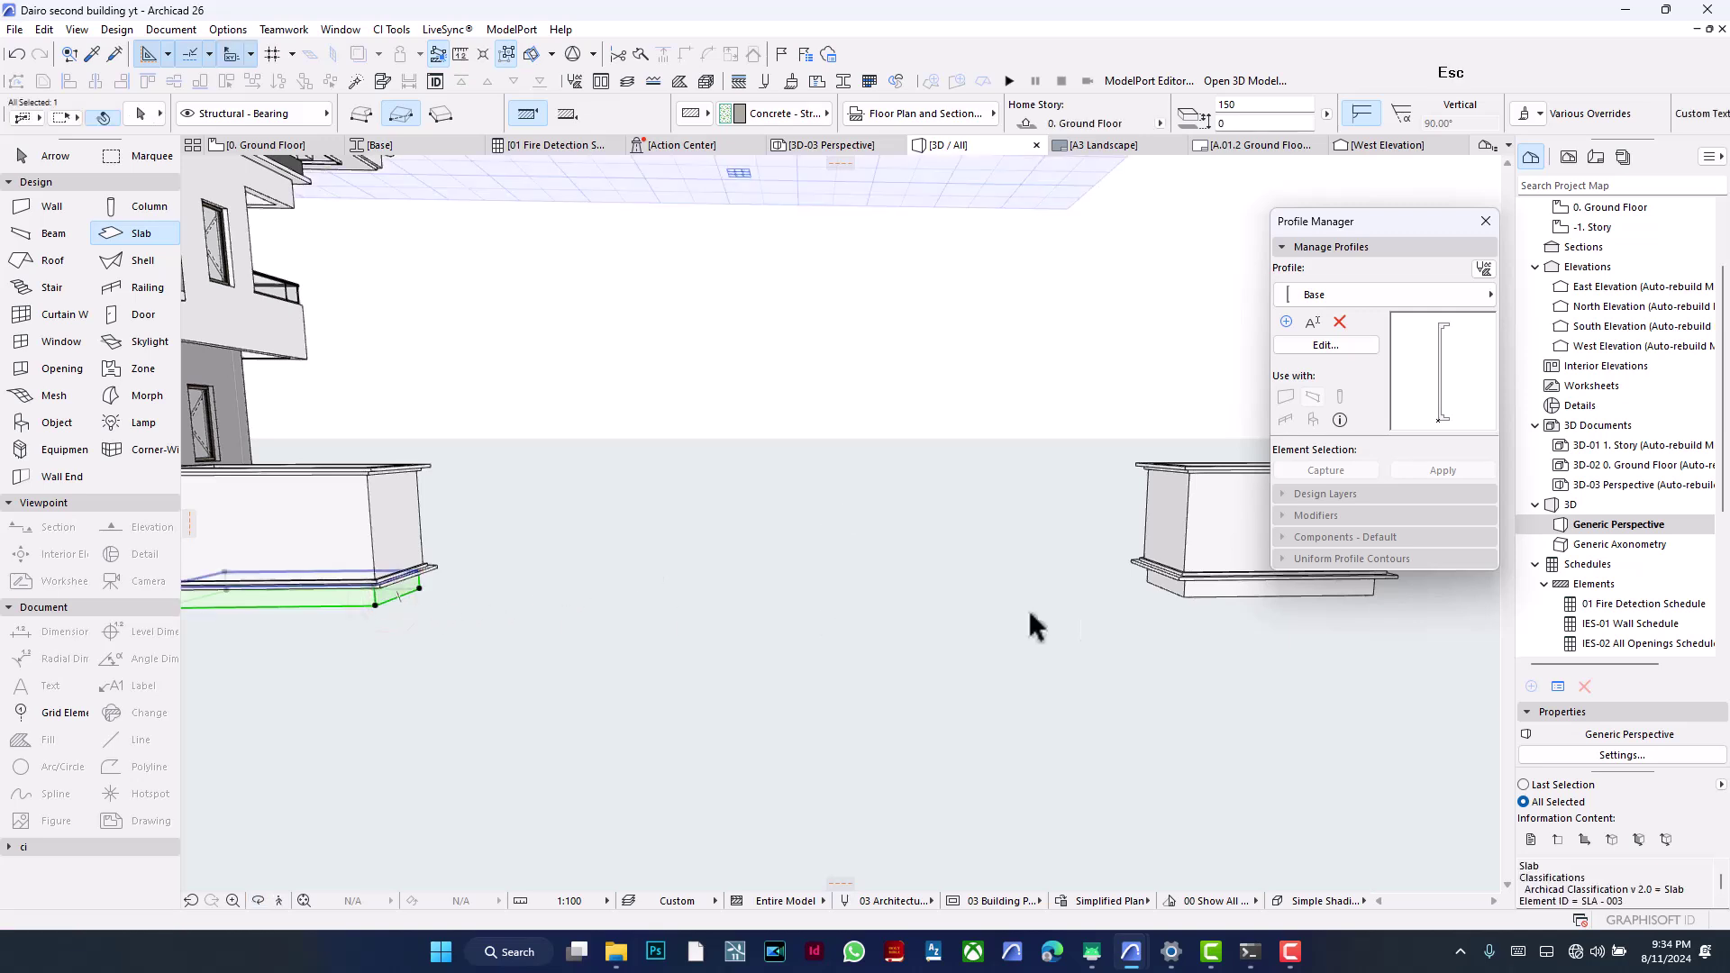
pyautogui.keyDown('shift'); pyautogui.click(1184, 598); pyautogui.keyUp('shift')
pyautogui.hotkey('ctrl', 'd')
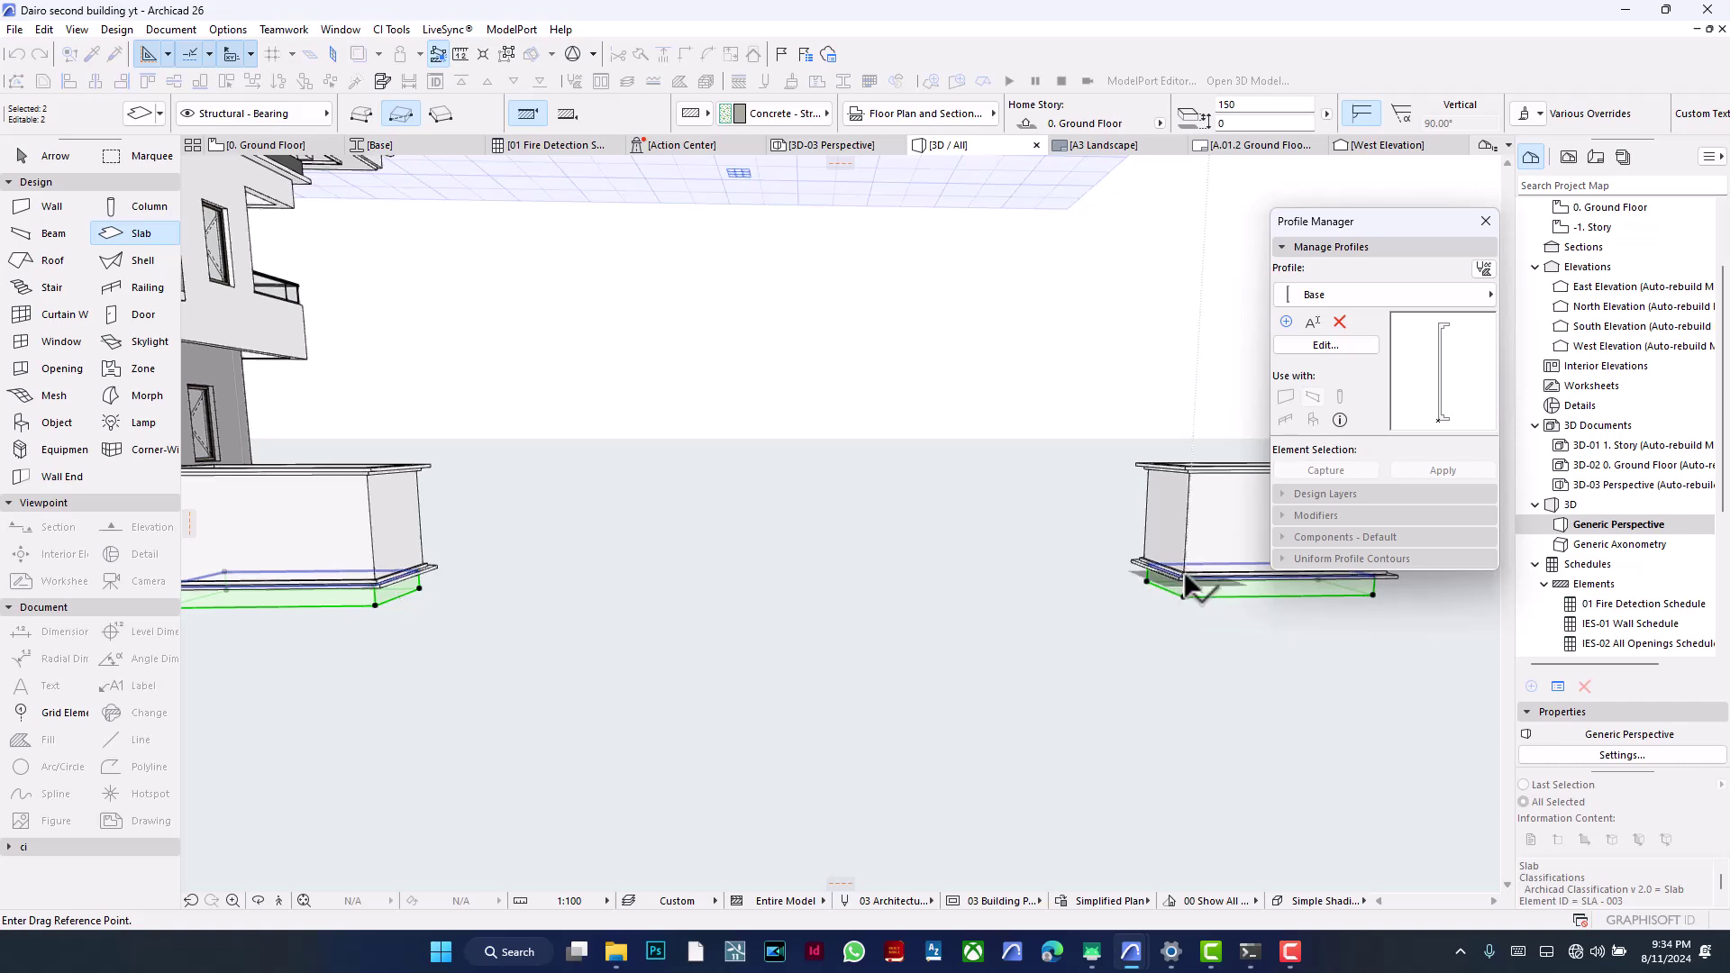
pyautogui.click(1185, 581)
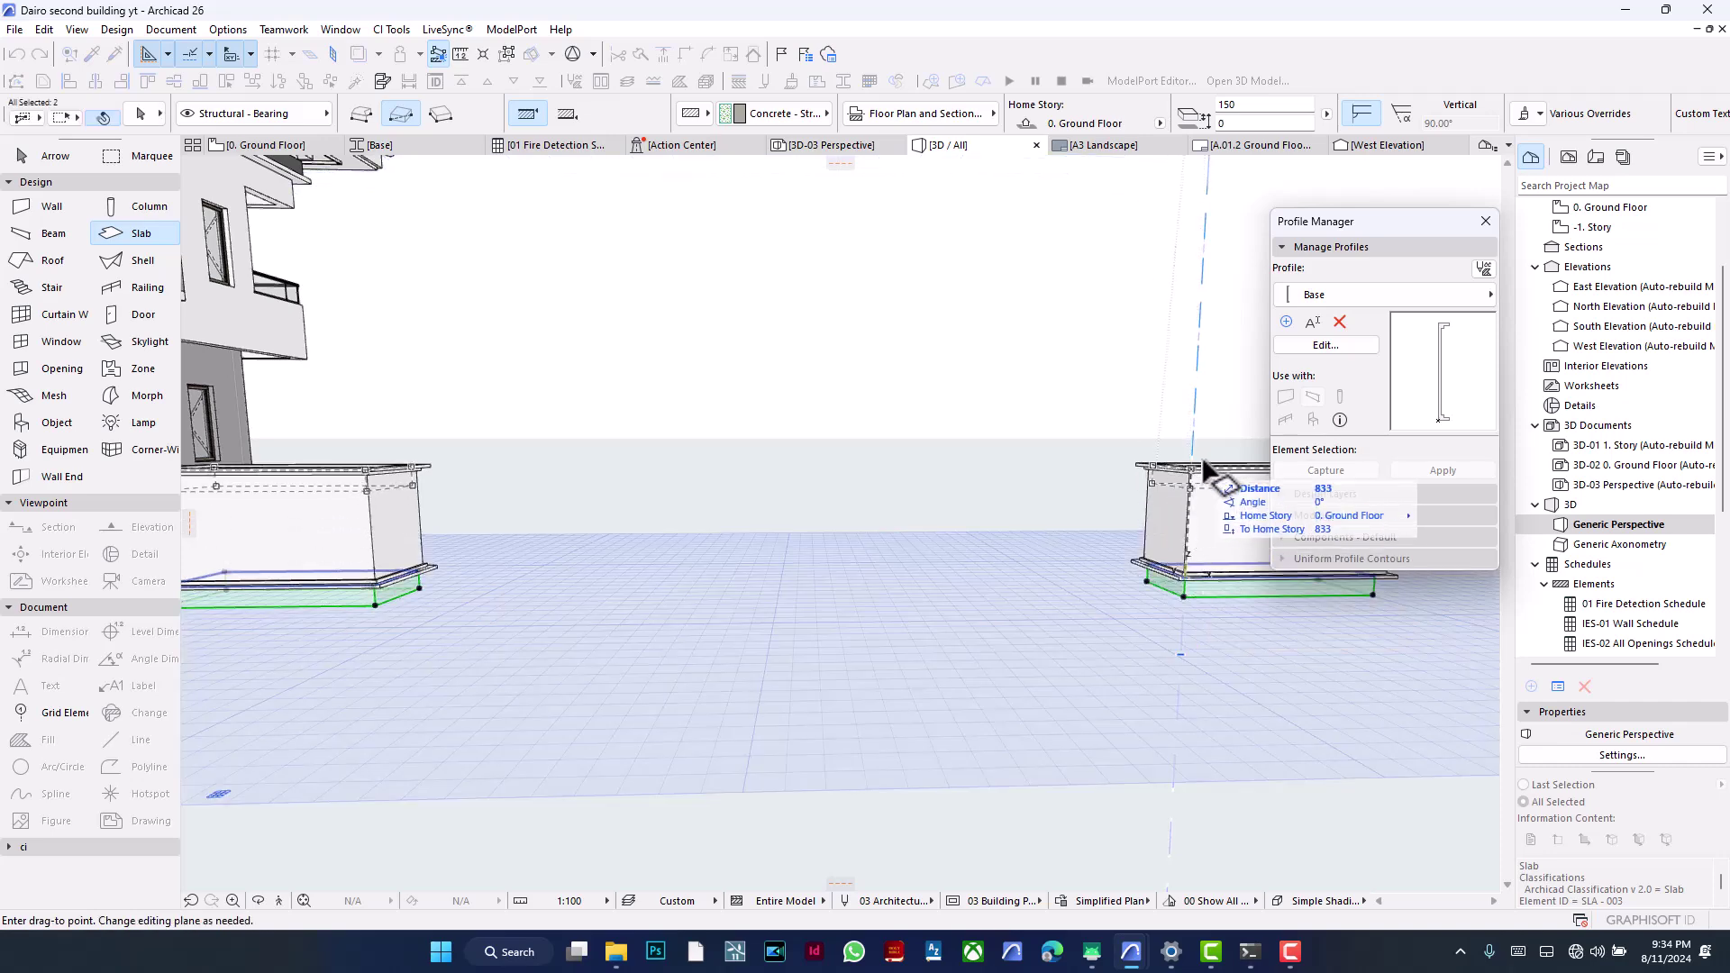
pyautogui.keyDown('shift'); pyautogui.moveTo(1206, 451); pyautogui.dragTo(1209, 479, button='middle'); pyautogui.keyUp('shift')
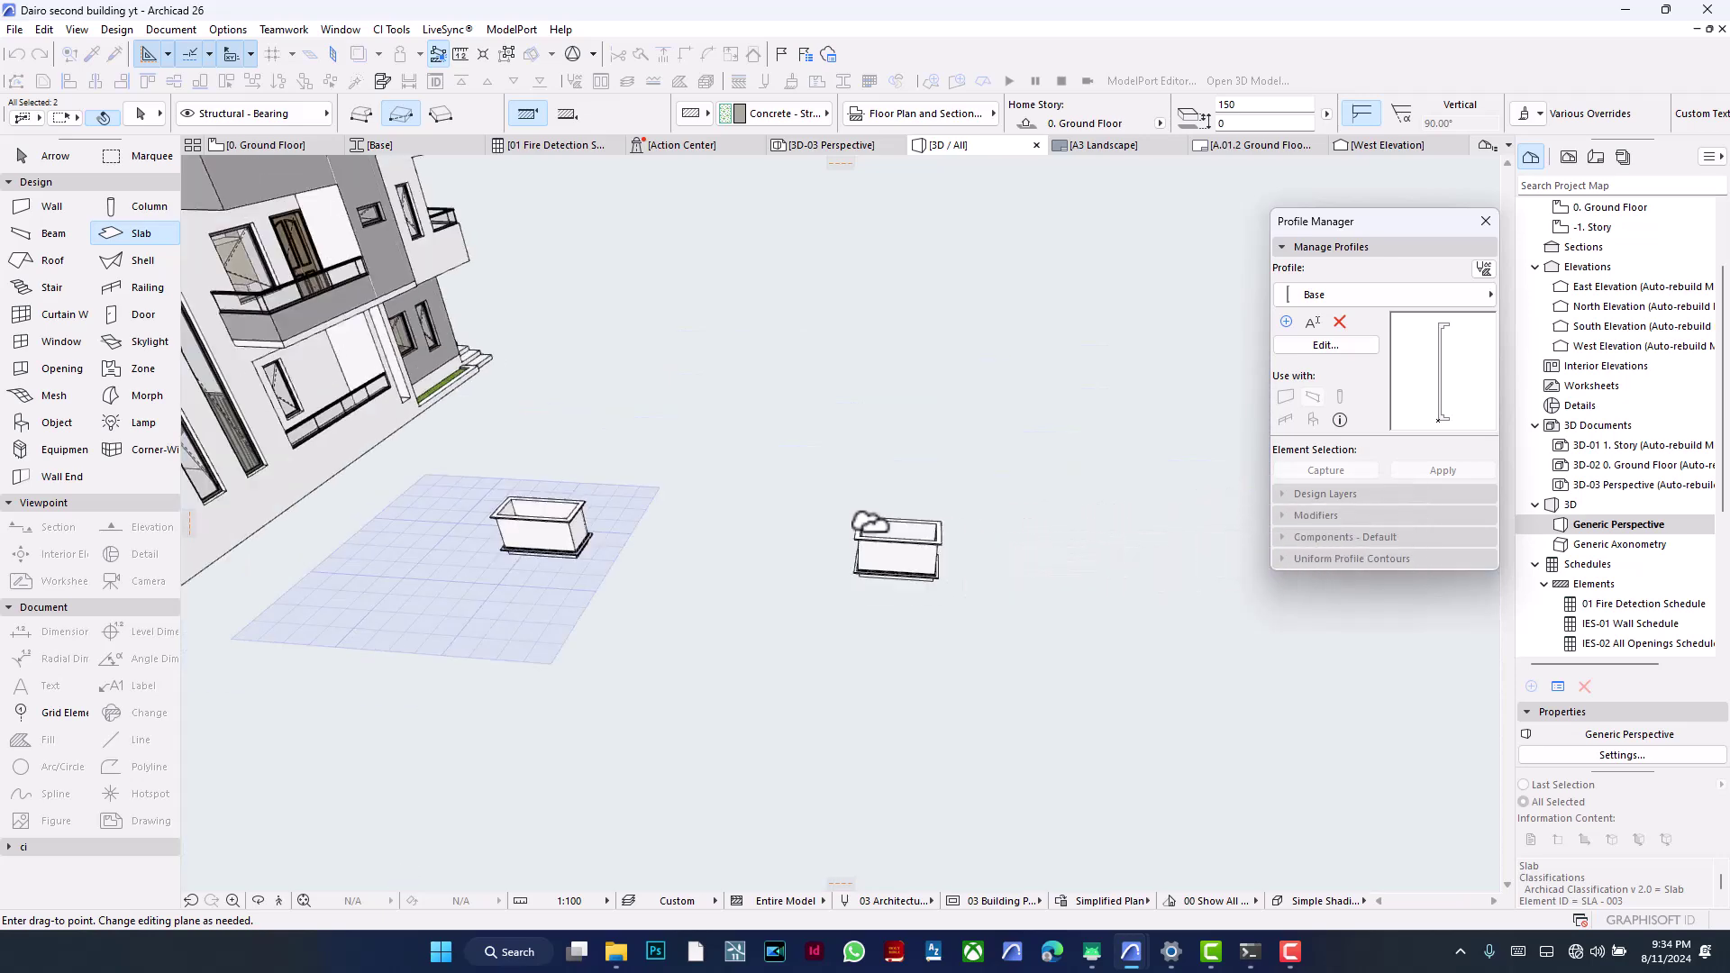
pyautogui.scroll(8, 868, 516)
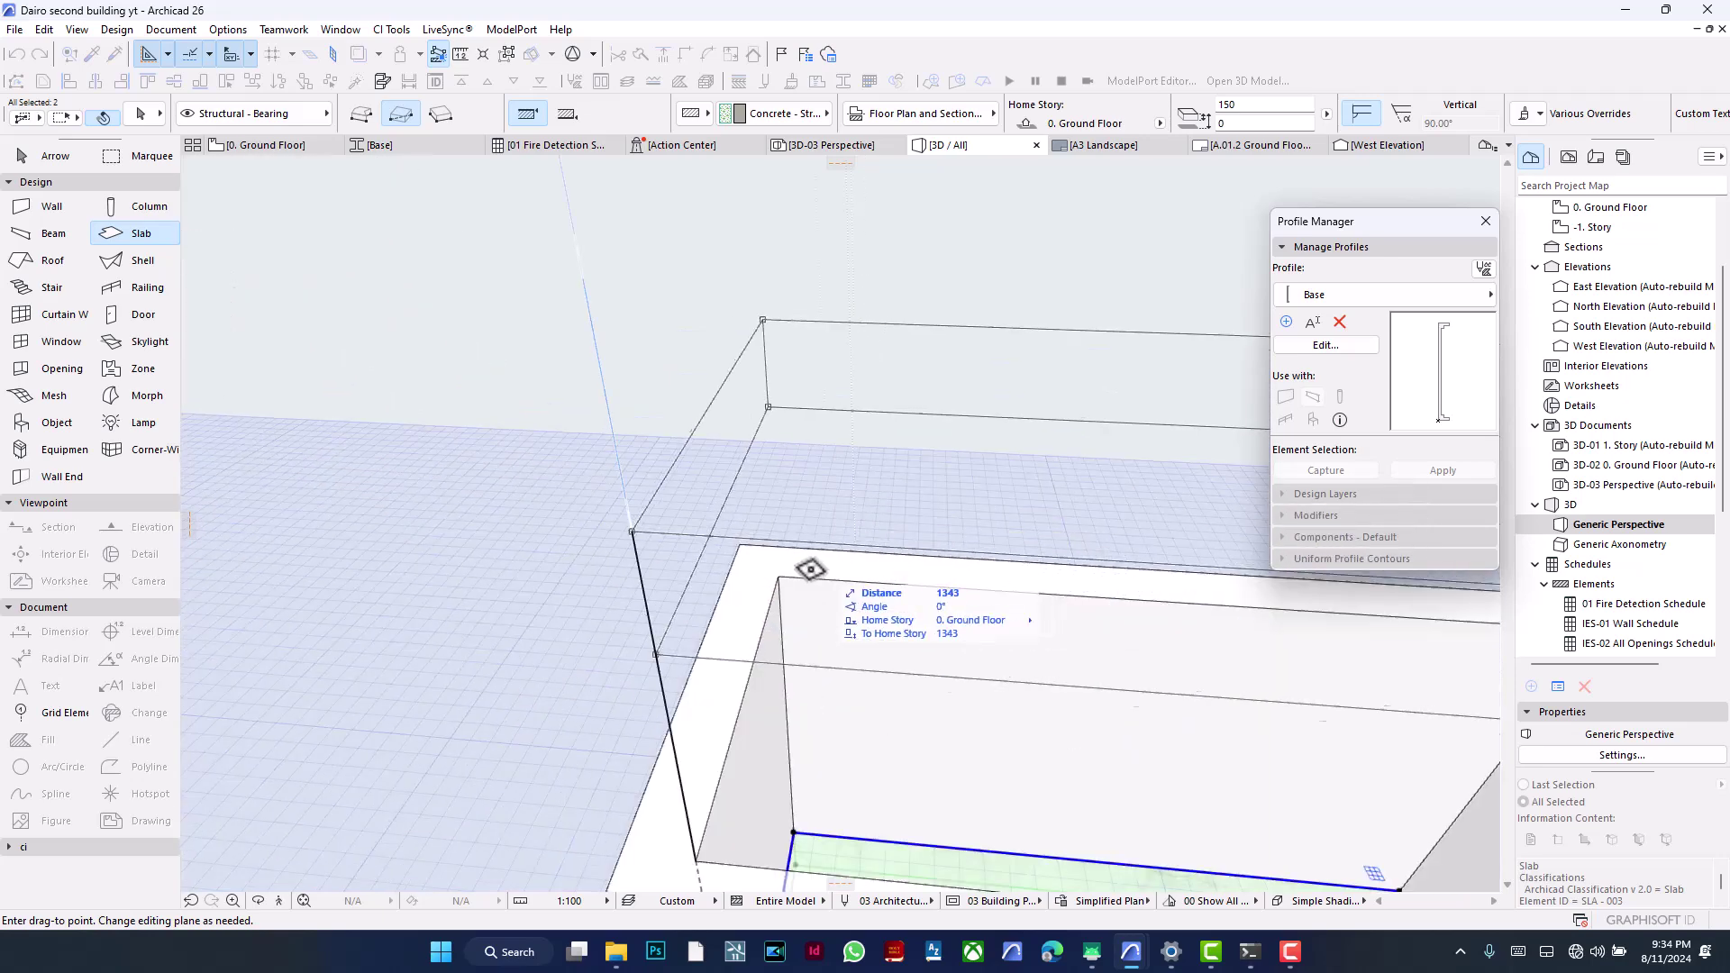
pyautogui.click(780, 578)
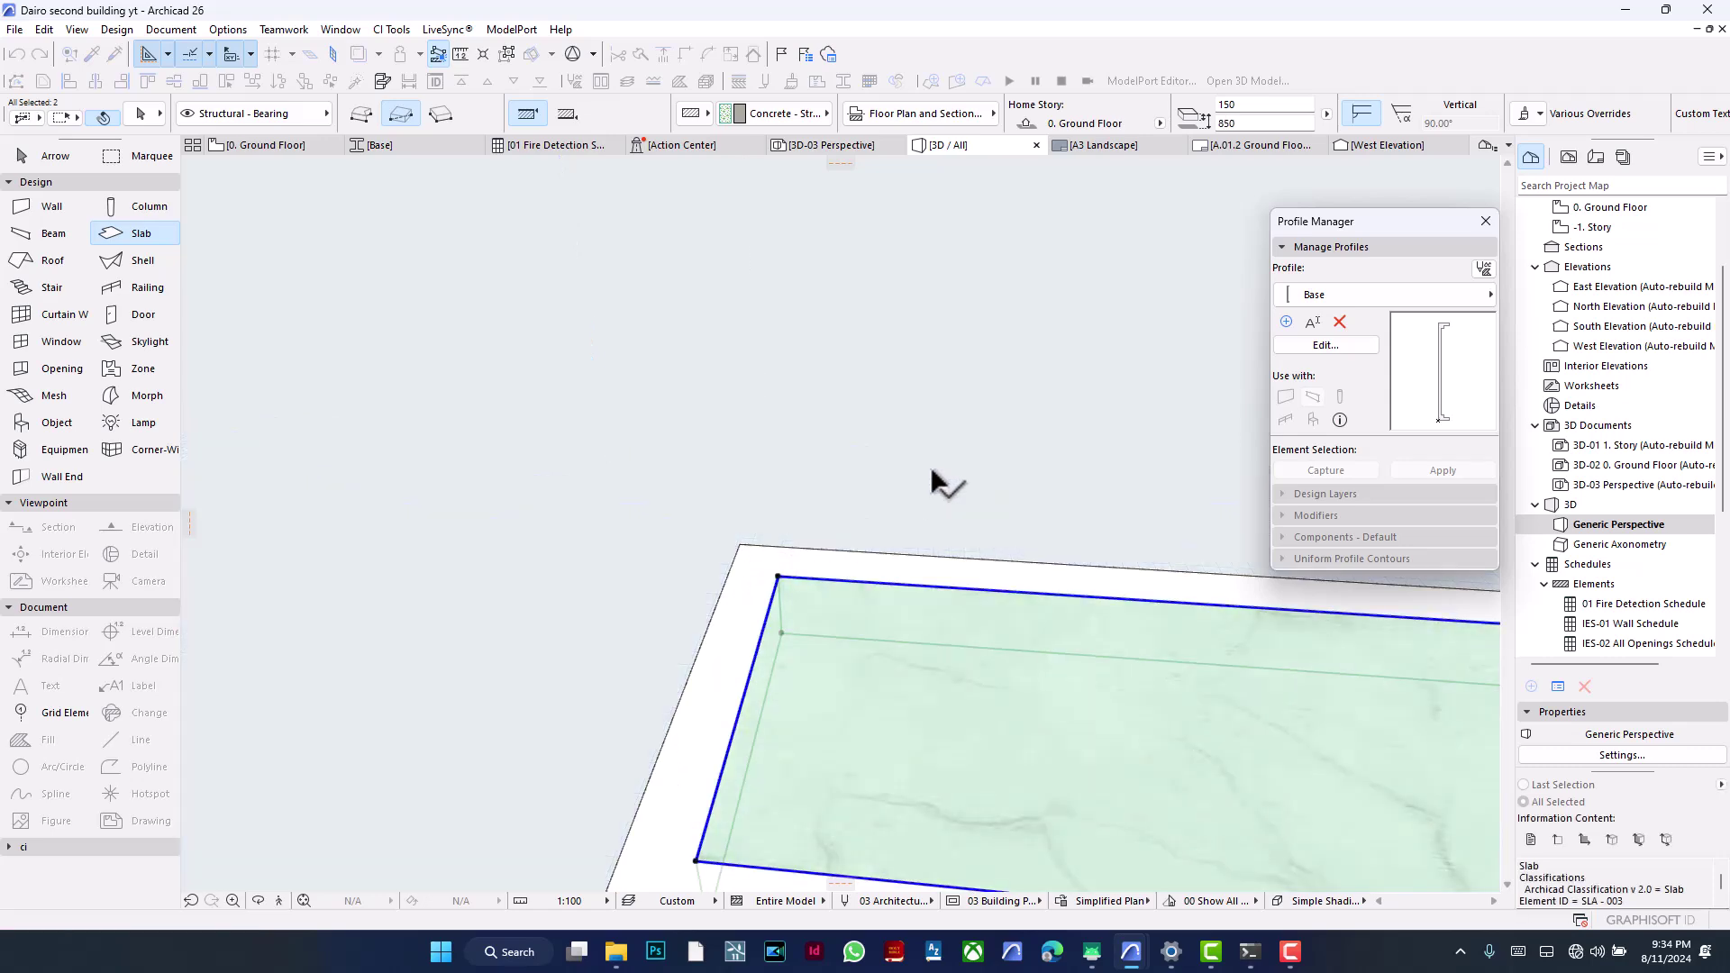
pyautogui.press('Escape')
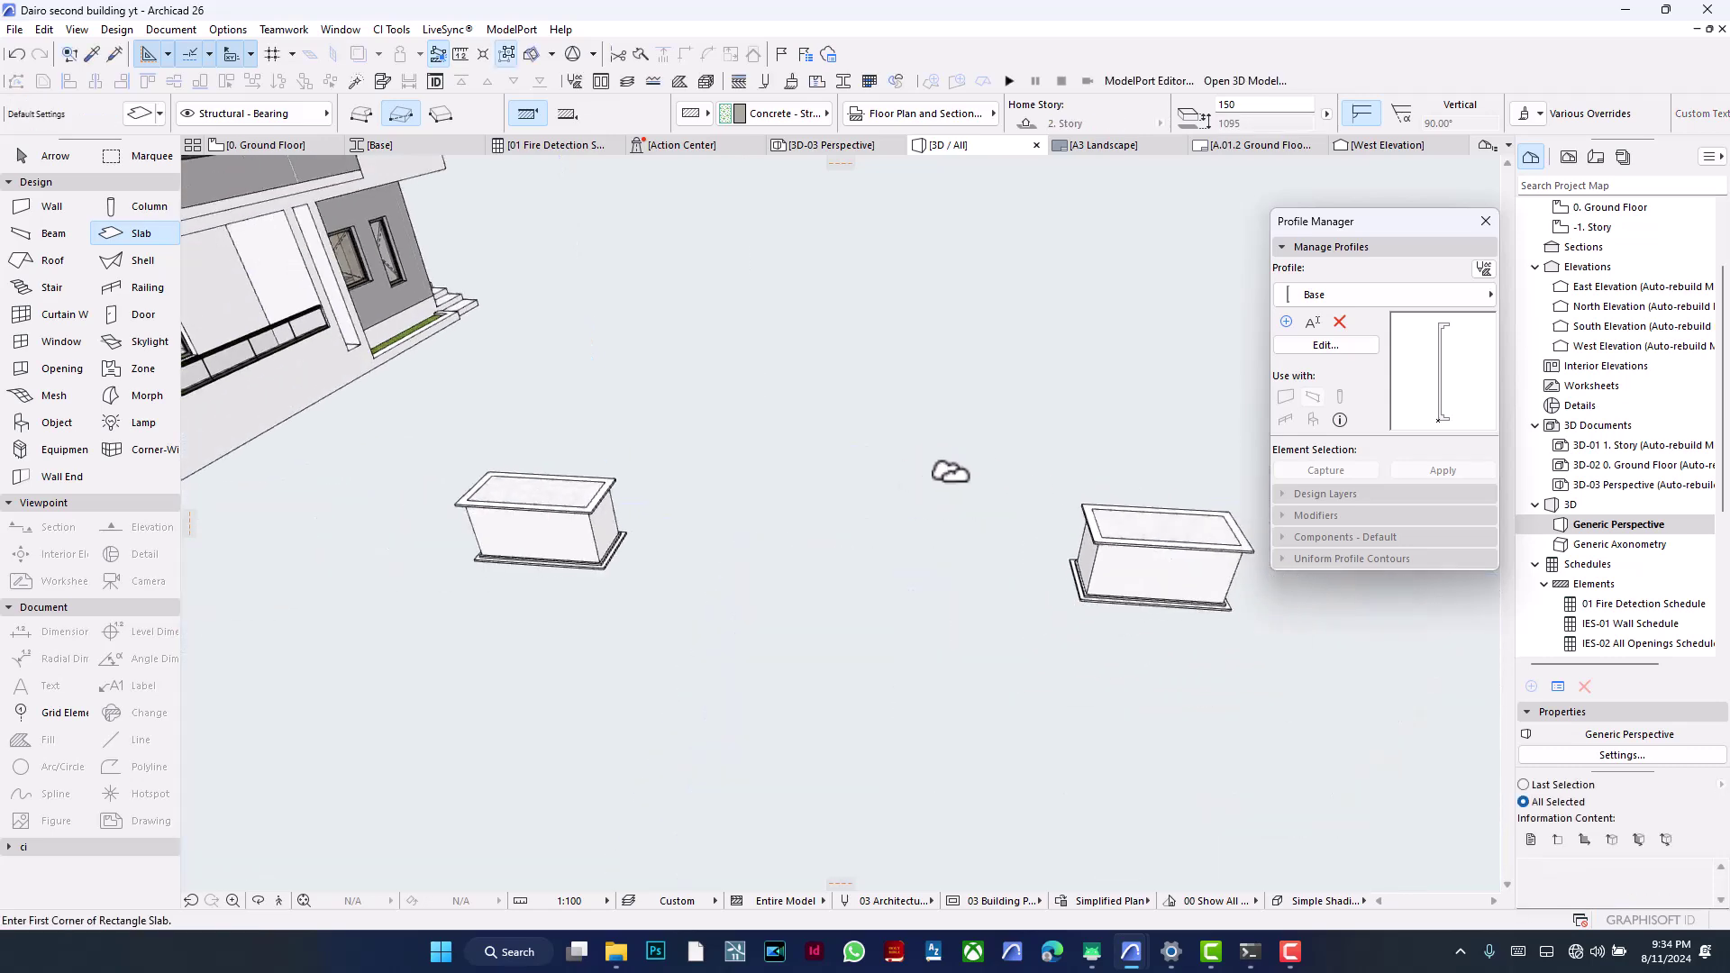
pyautogui.keyDown('shift'); pyautogui.moveTo(949, 475); pyautogui.dragTo(1037, 532, button='middle'); pyautogui.keyUp('shift')
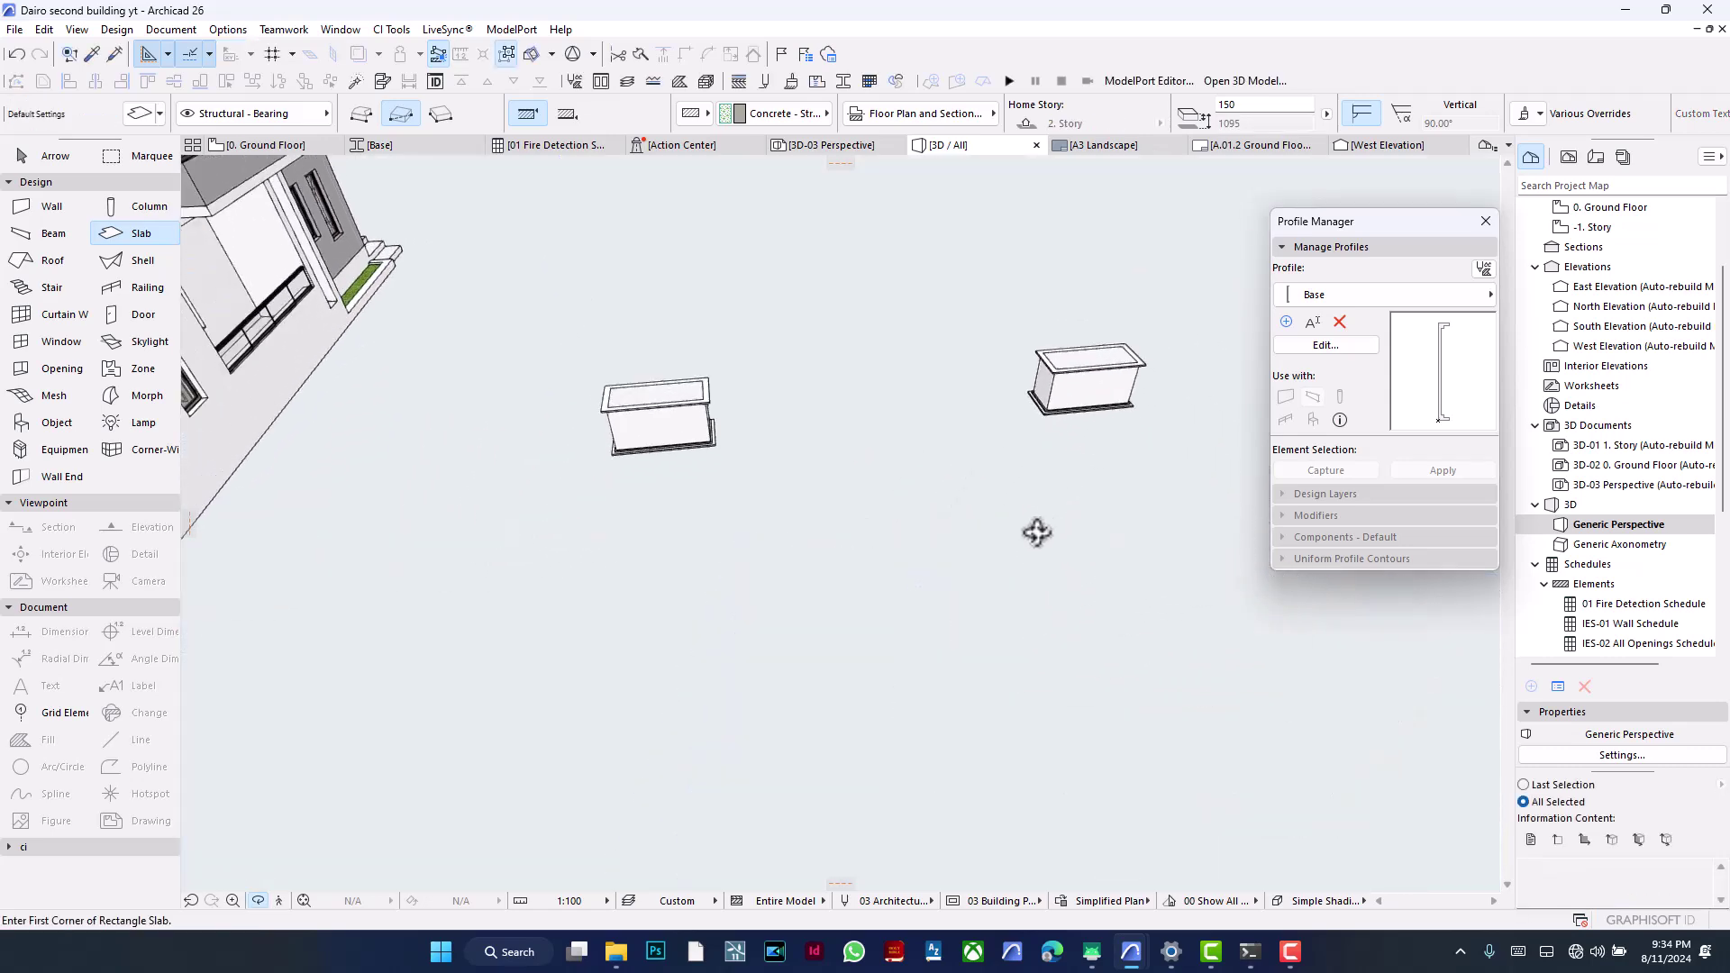
pyautogui.scroll(3, 853, 360)
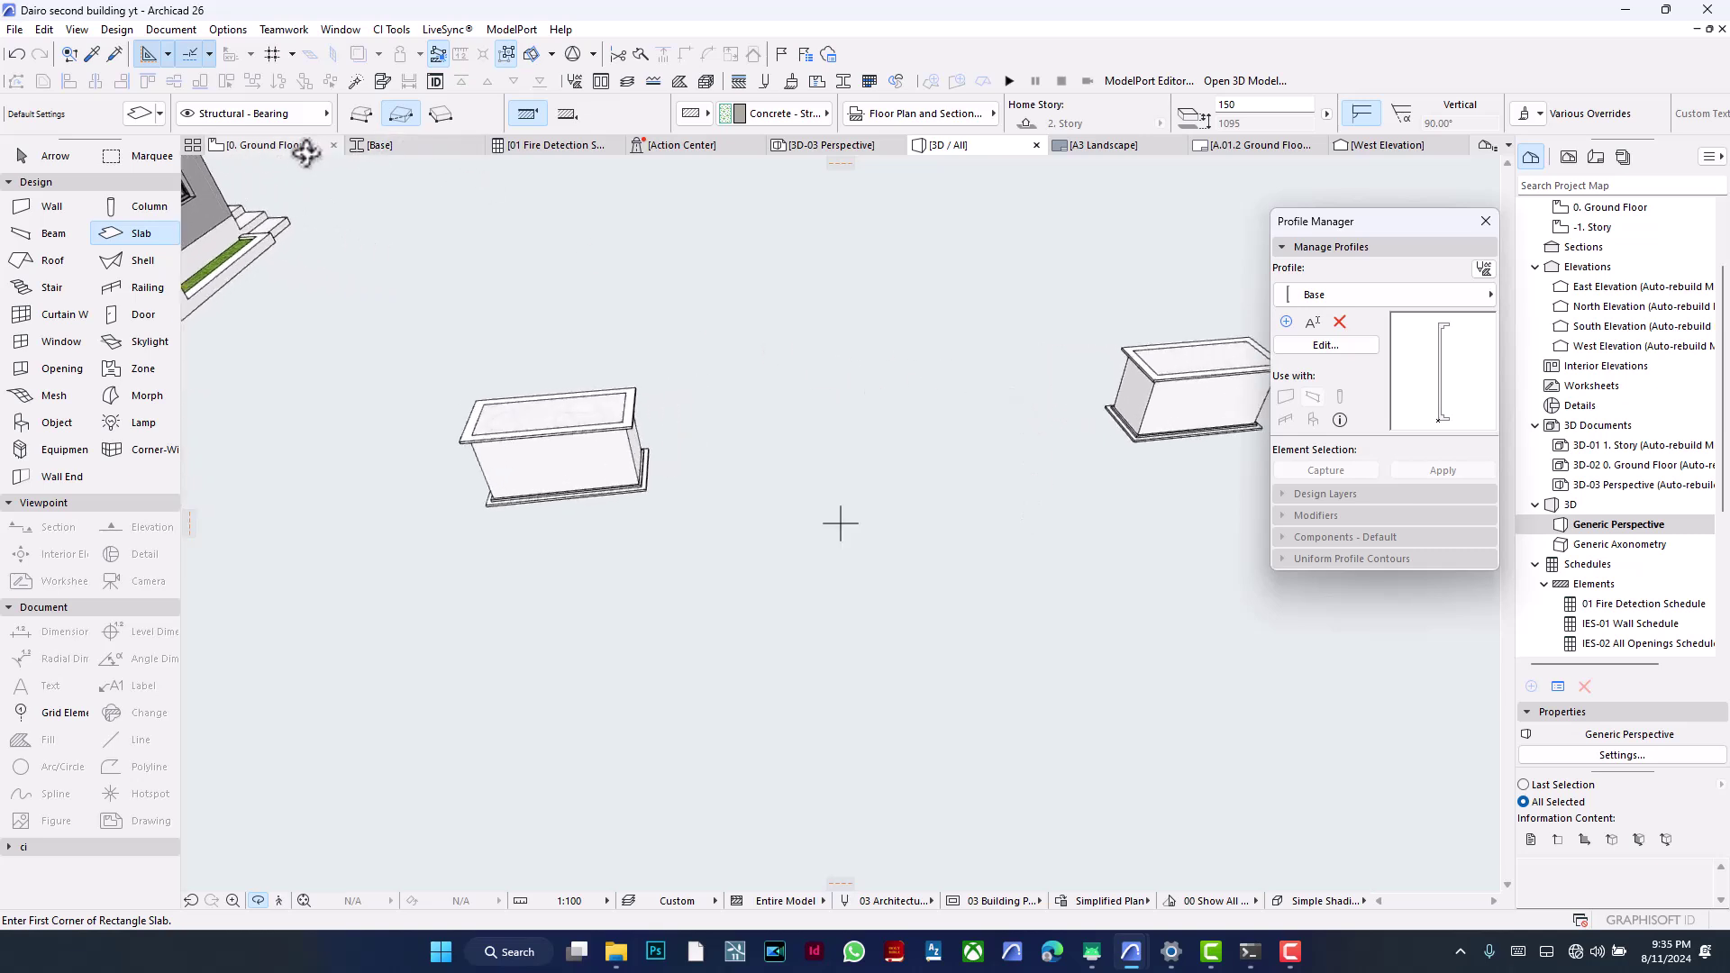
# Step: Return to the ground floor plan and search the object library for "column" in the Object tool's default settings
pyautogui.moveTo(283, 146)
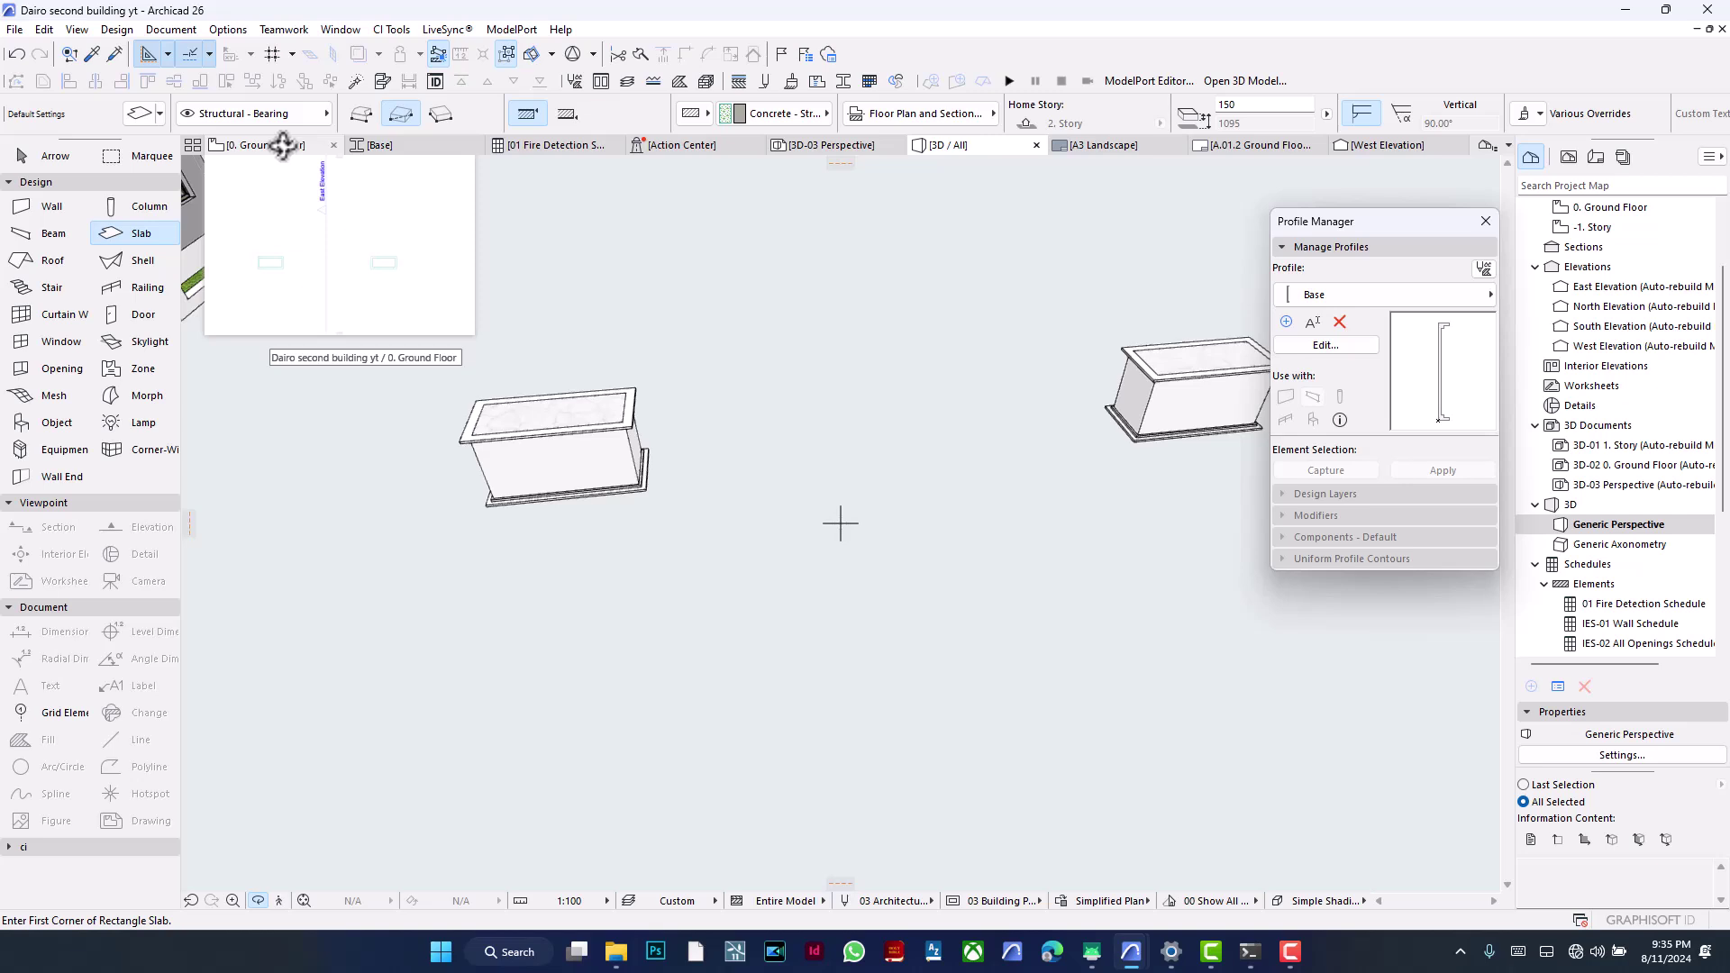
pyautogui.click(283, 144)
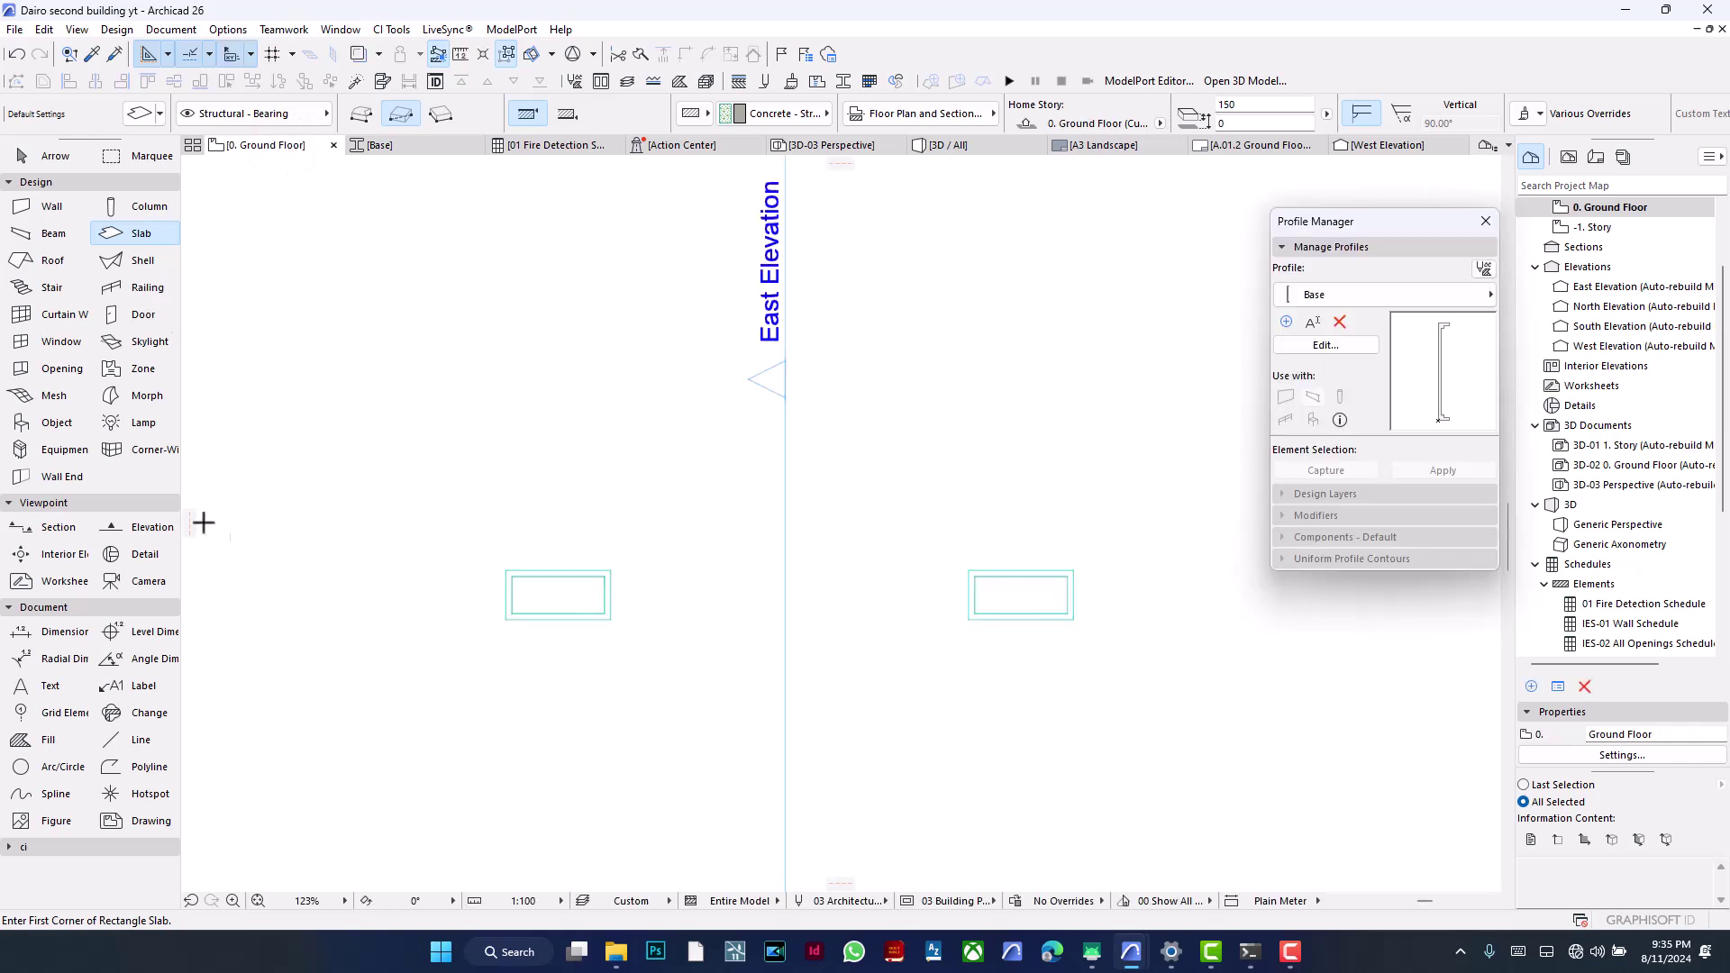
pyautogui.click(45, 433)
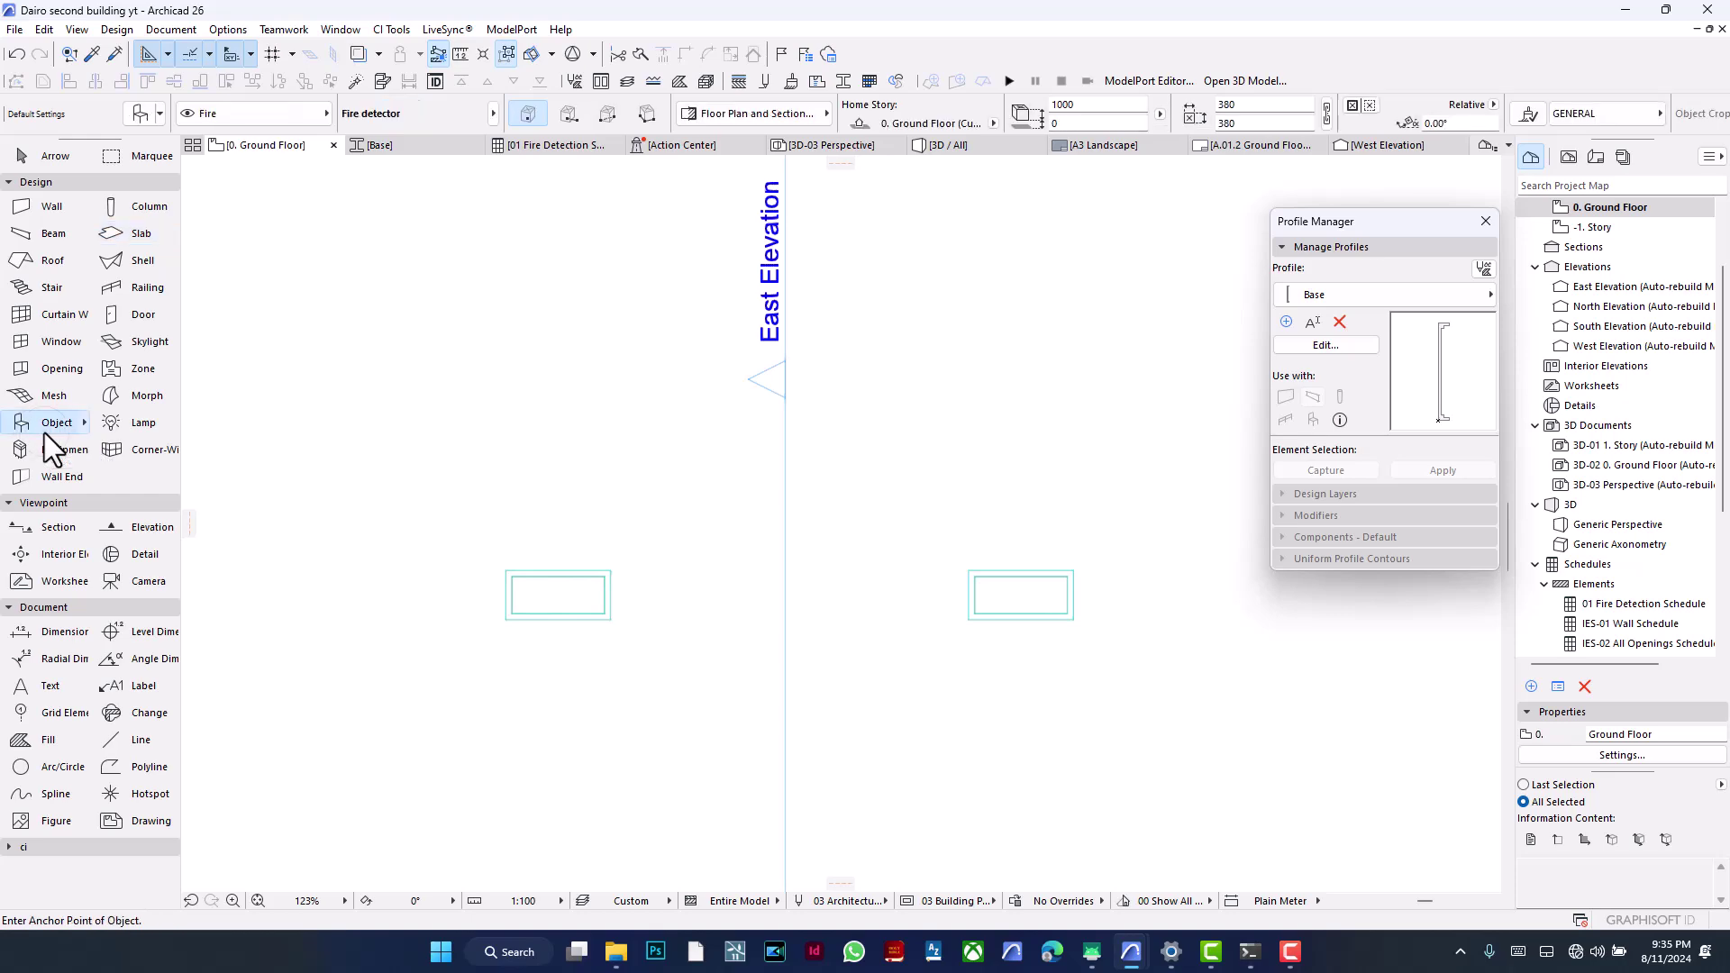
pyautogui.doubleClick(45, 433)
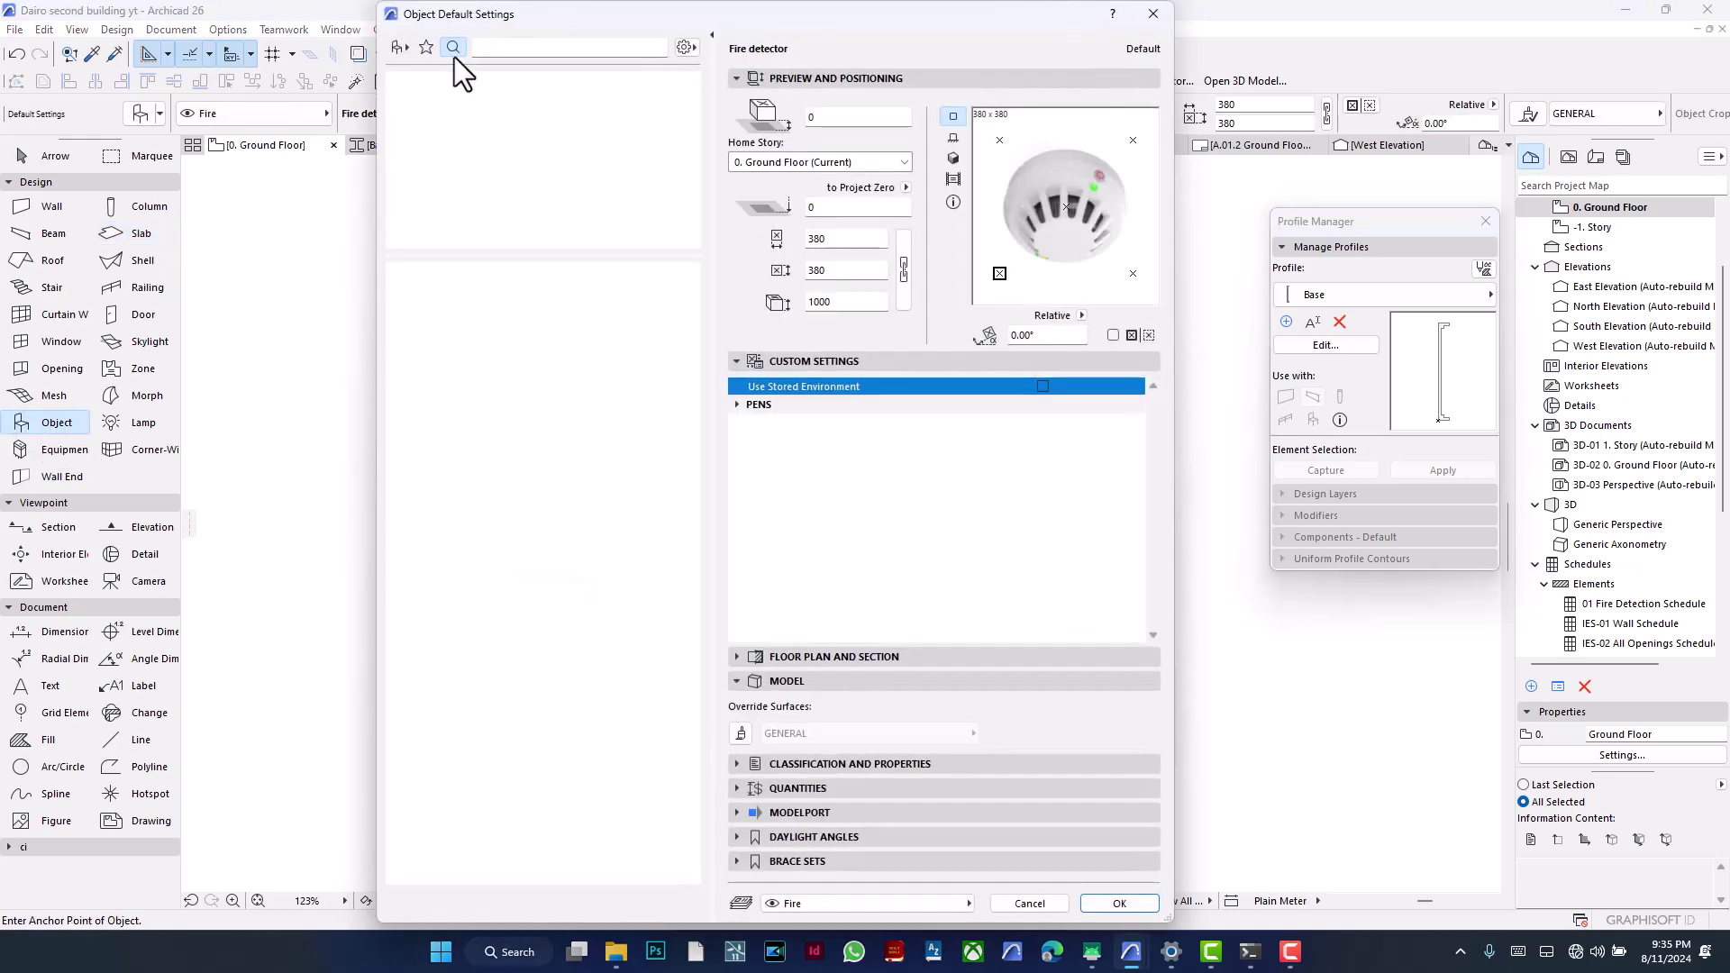
pyautogui.click(516, 56)
pyautogui.write('c')
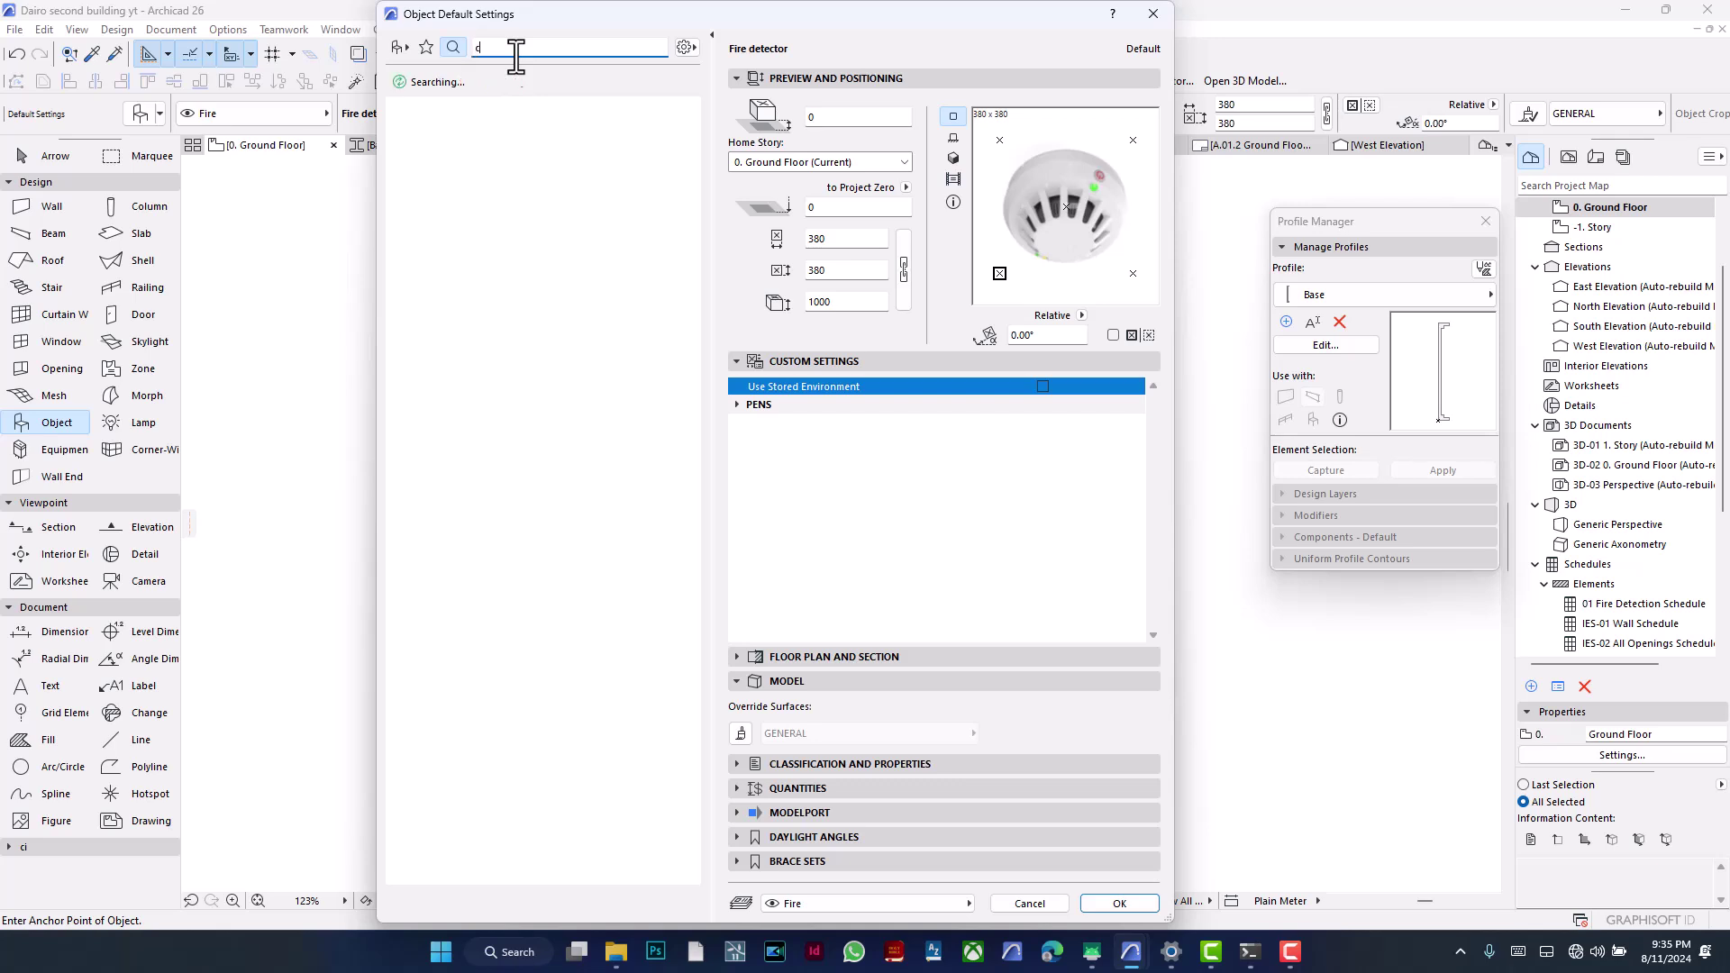
pyautogui.write('olumn')
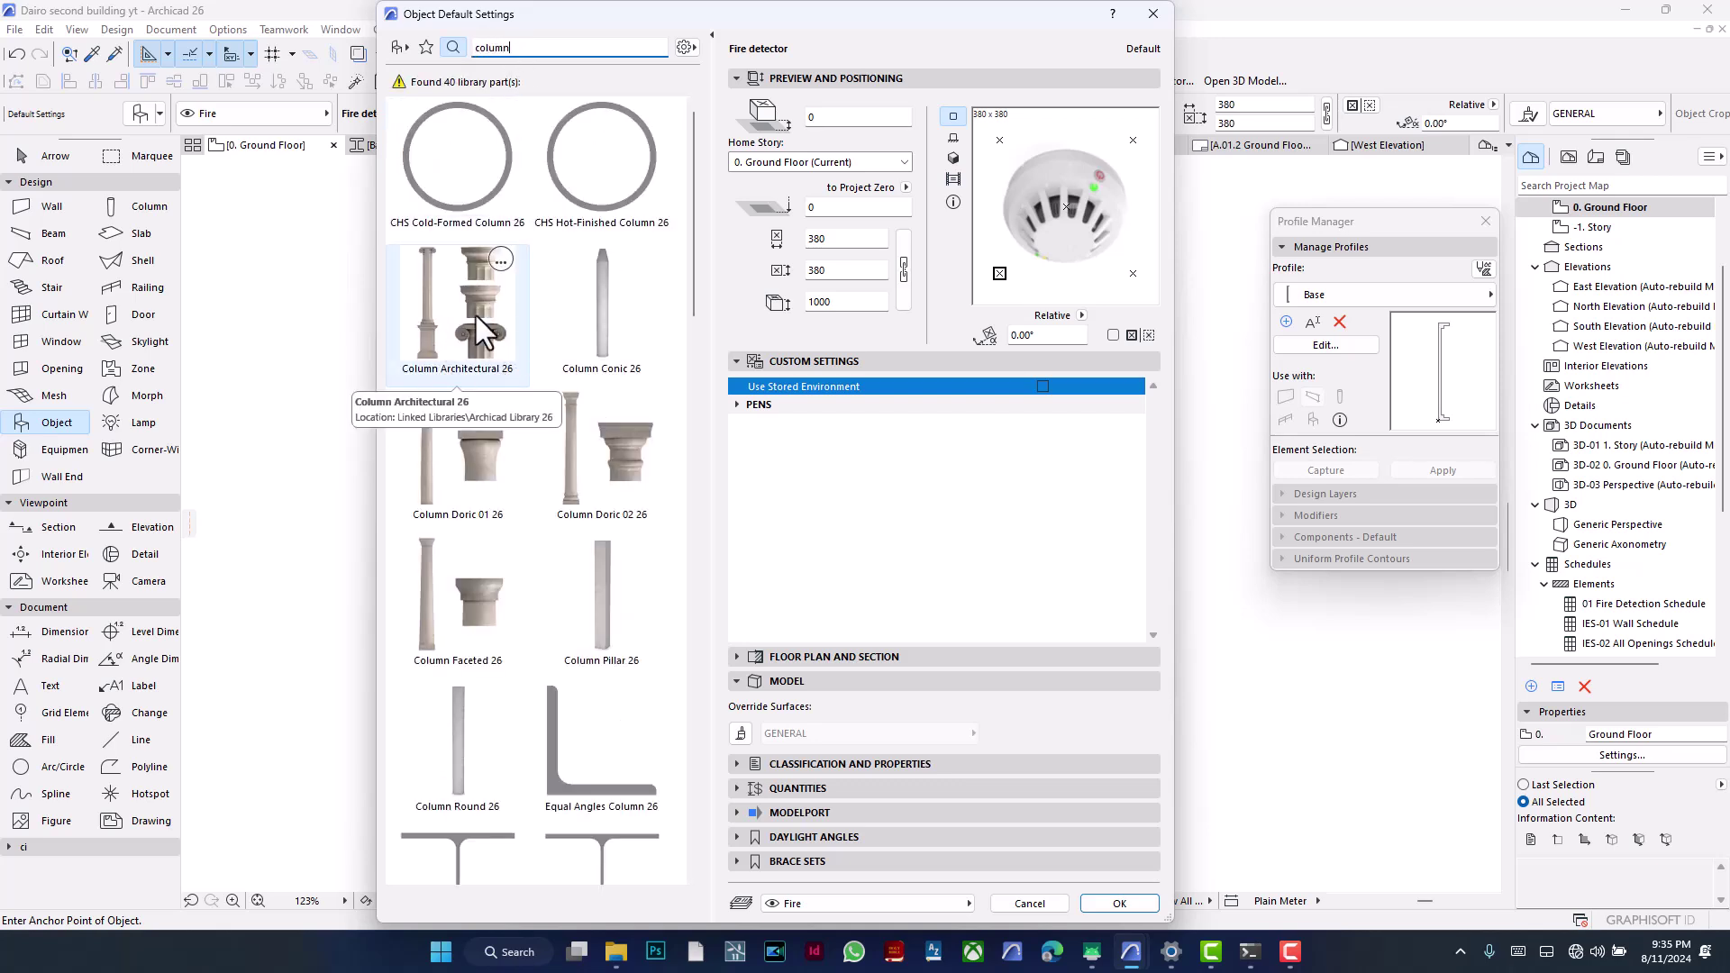
# Step: Compare Column Doric 02 26 with Column Architectural 26 in side view and choose Column Architectural 26 as the object
pyautogui.click(612, 463)
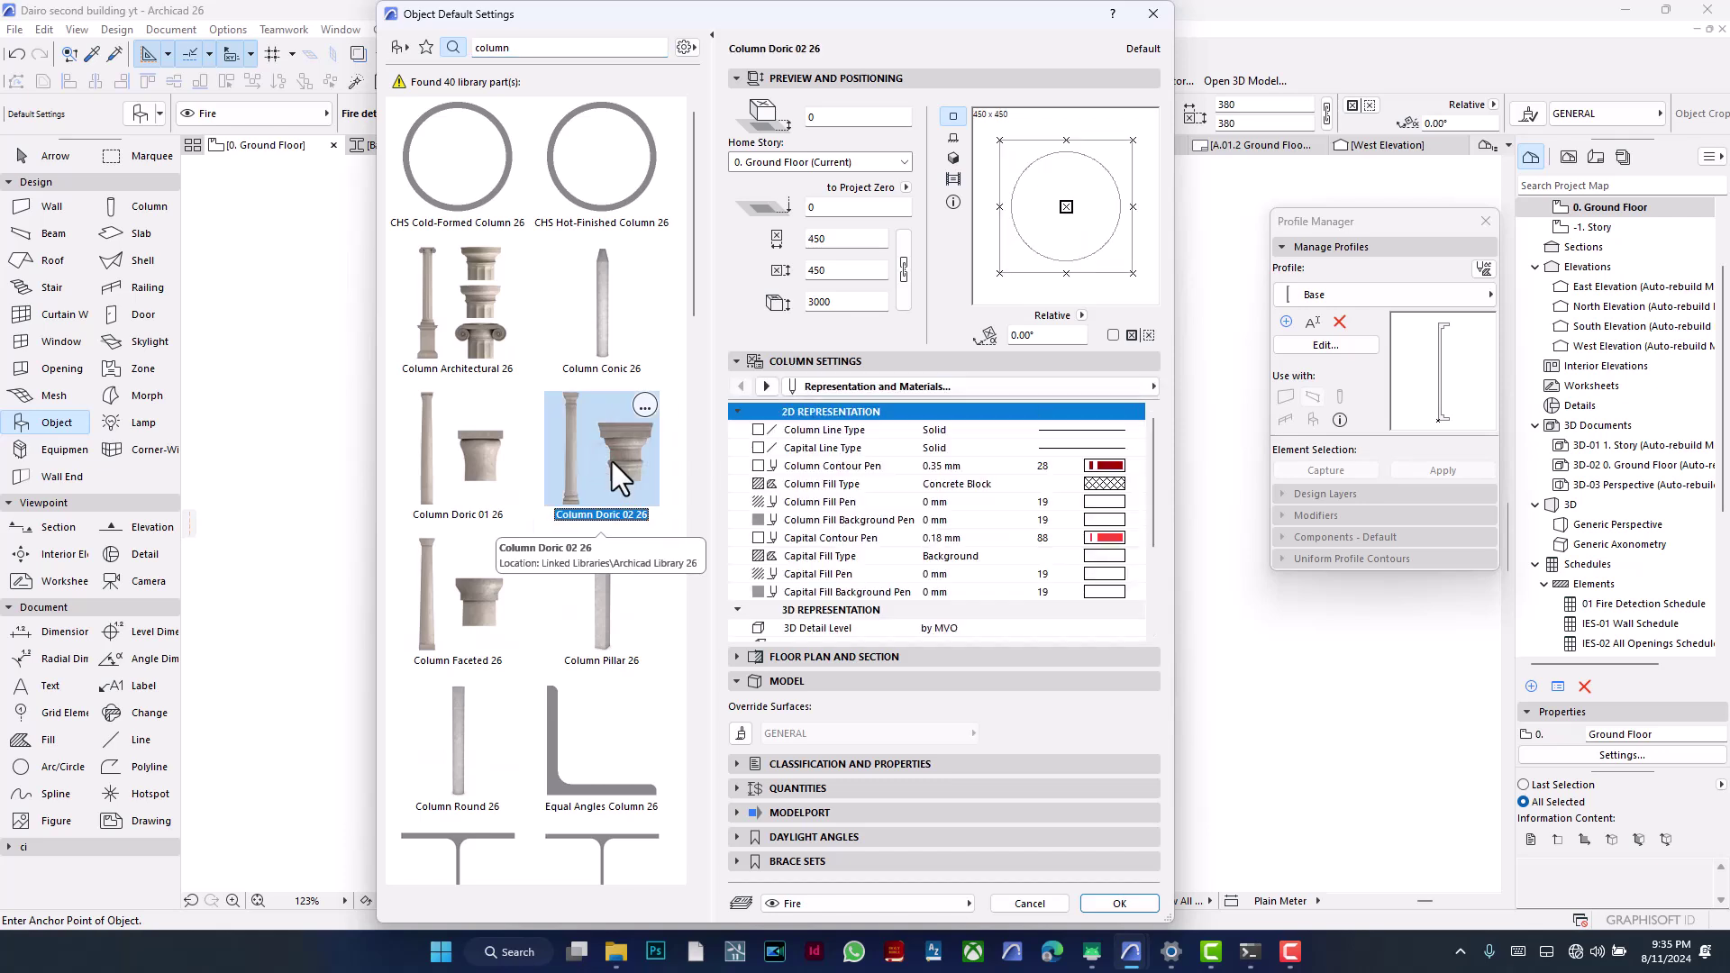
pyautogui.click(951, 141)
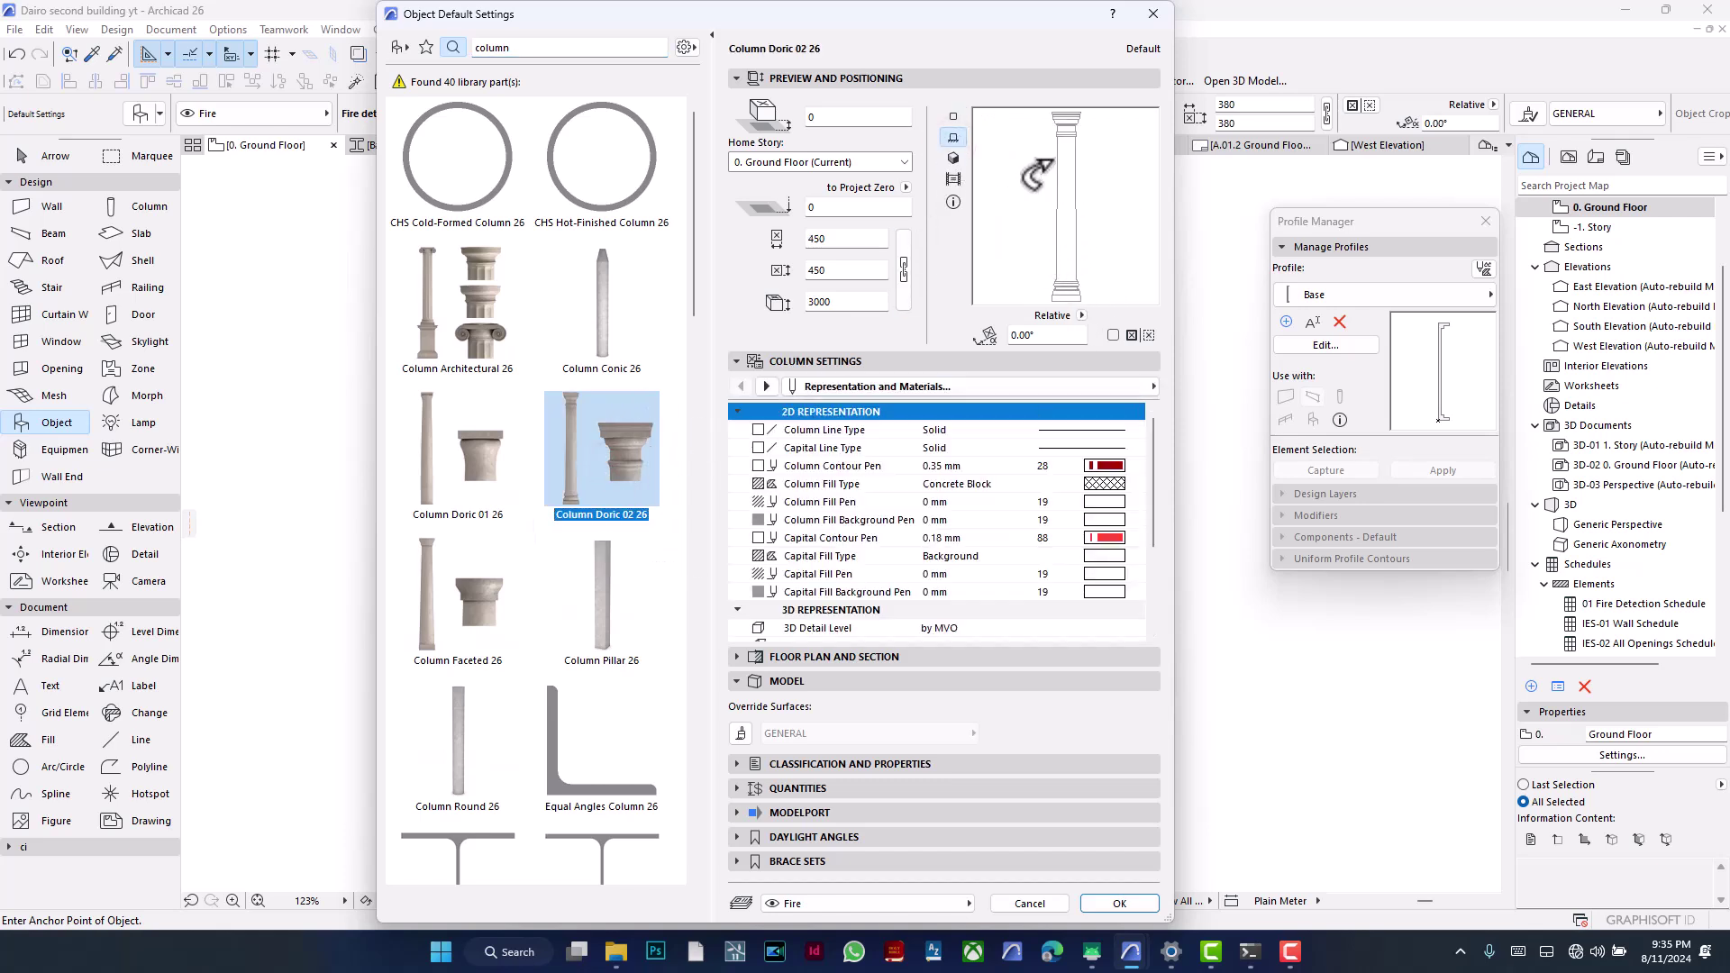
pyautogui.click(986, 383)
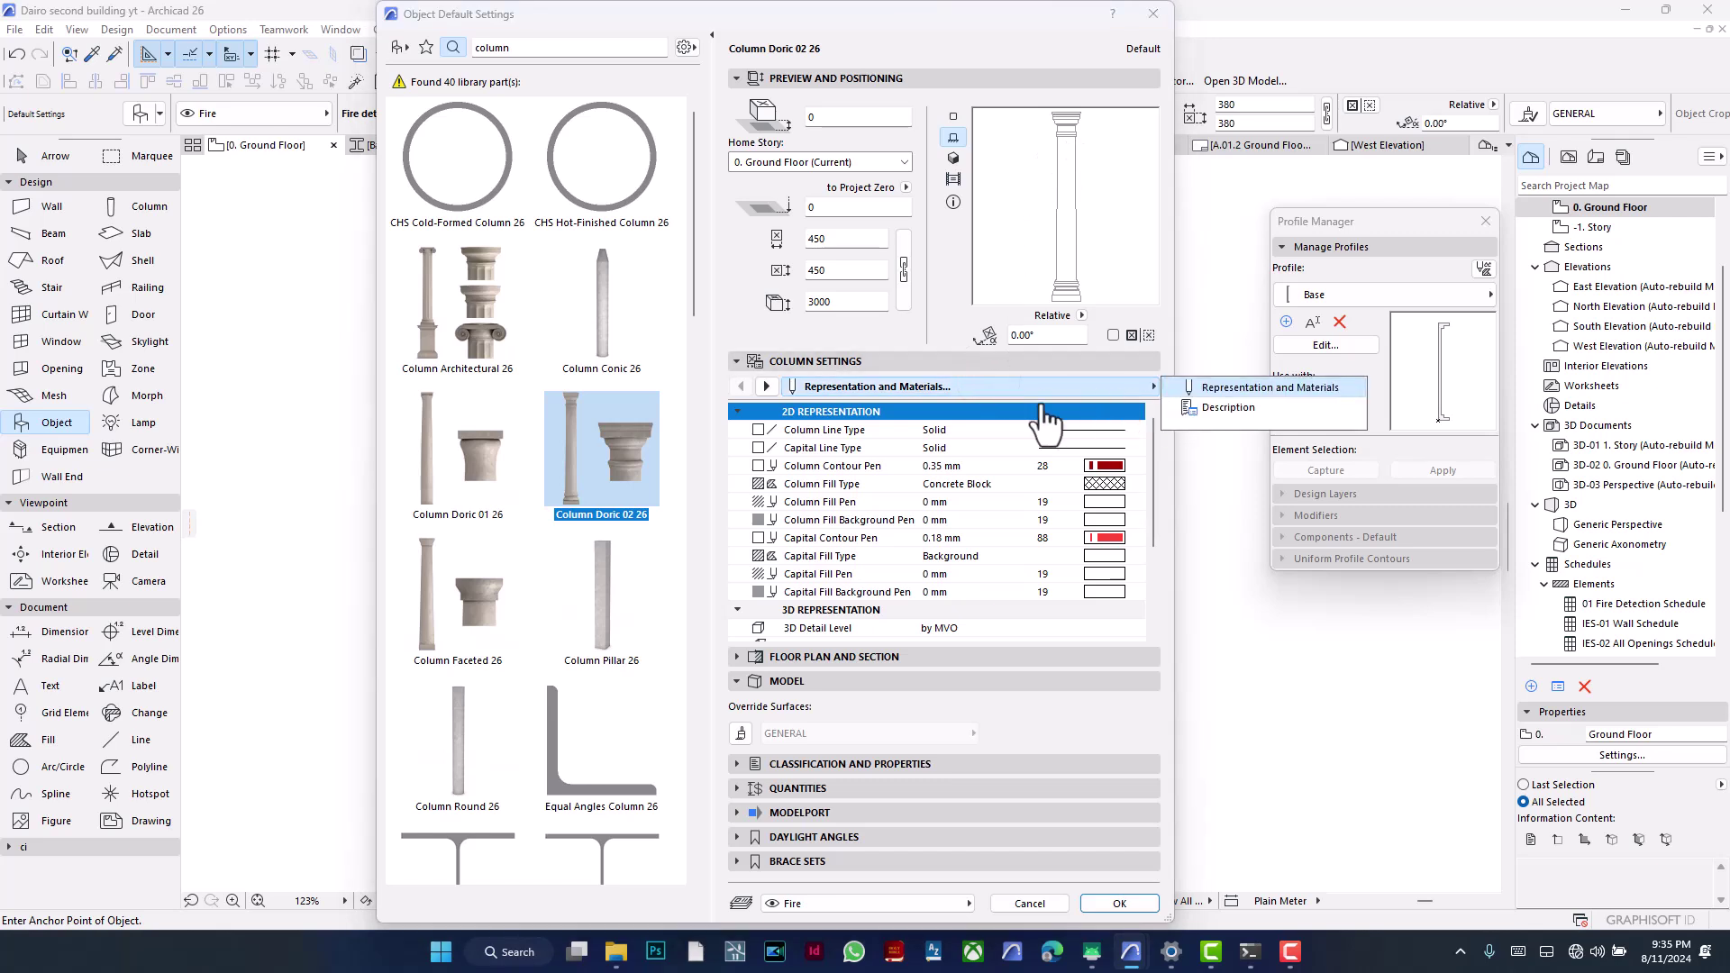
pyautogui.click(494, 315)
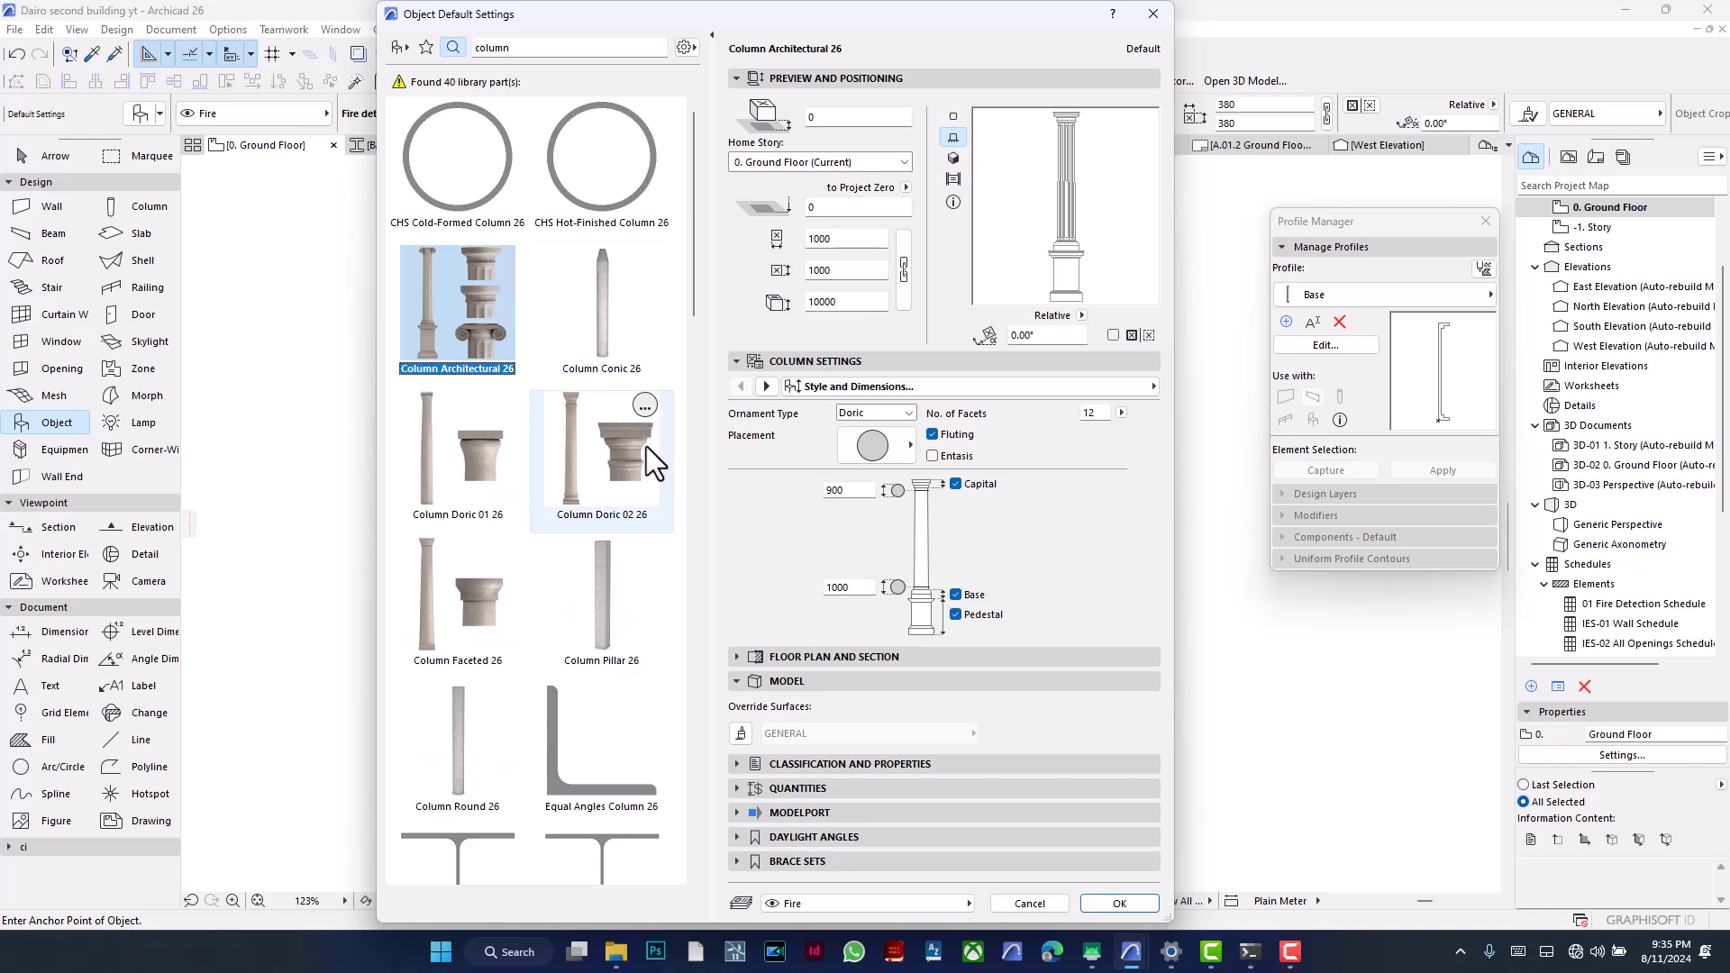
pyautogui.click(620, 460)
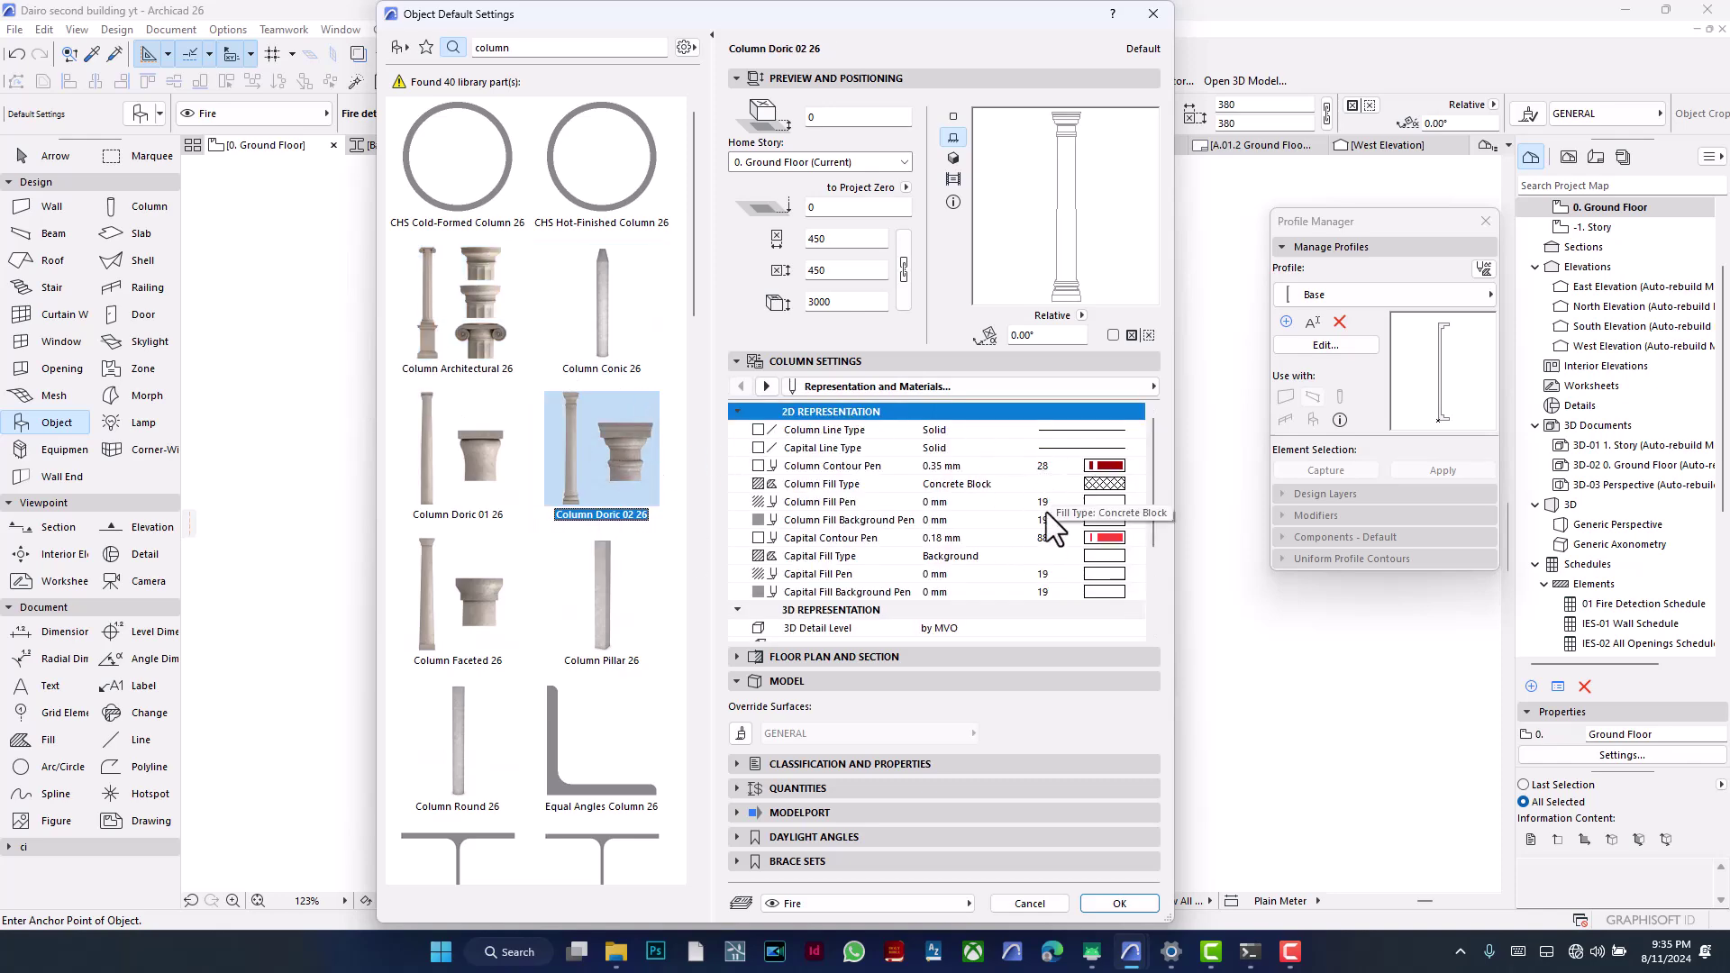
pyautogui.click(471, 294)
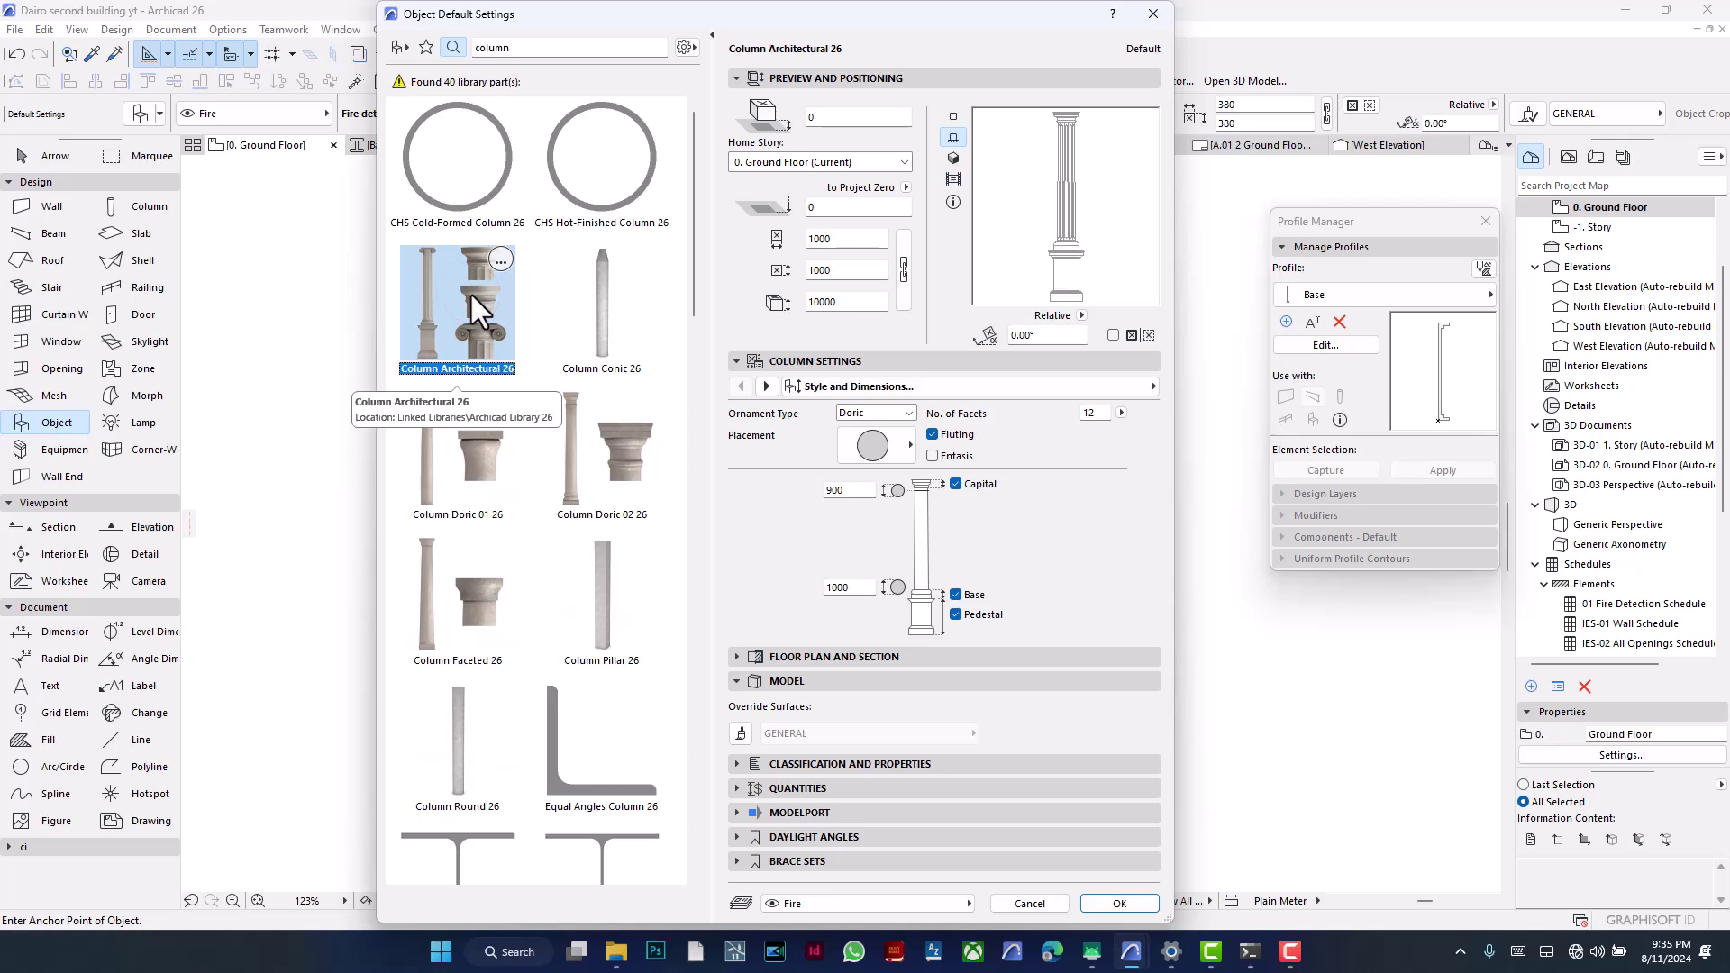
# Step: Try the Tuscan and Ionic ornament types on the architectural column and return it to Doric
pyautogui.click(866, 416)
pyautogui.click(867, 428)
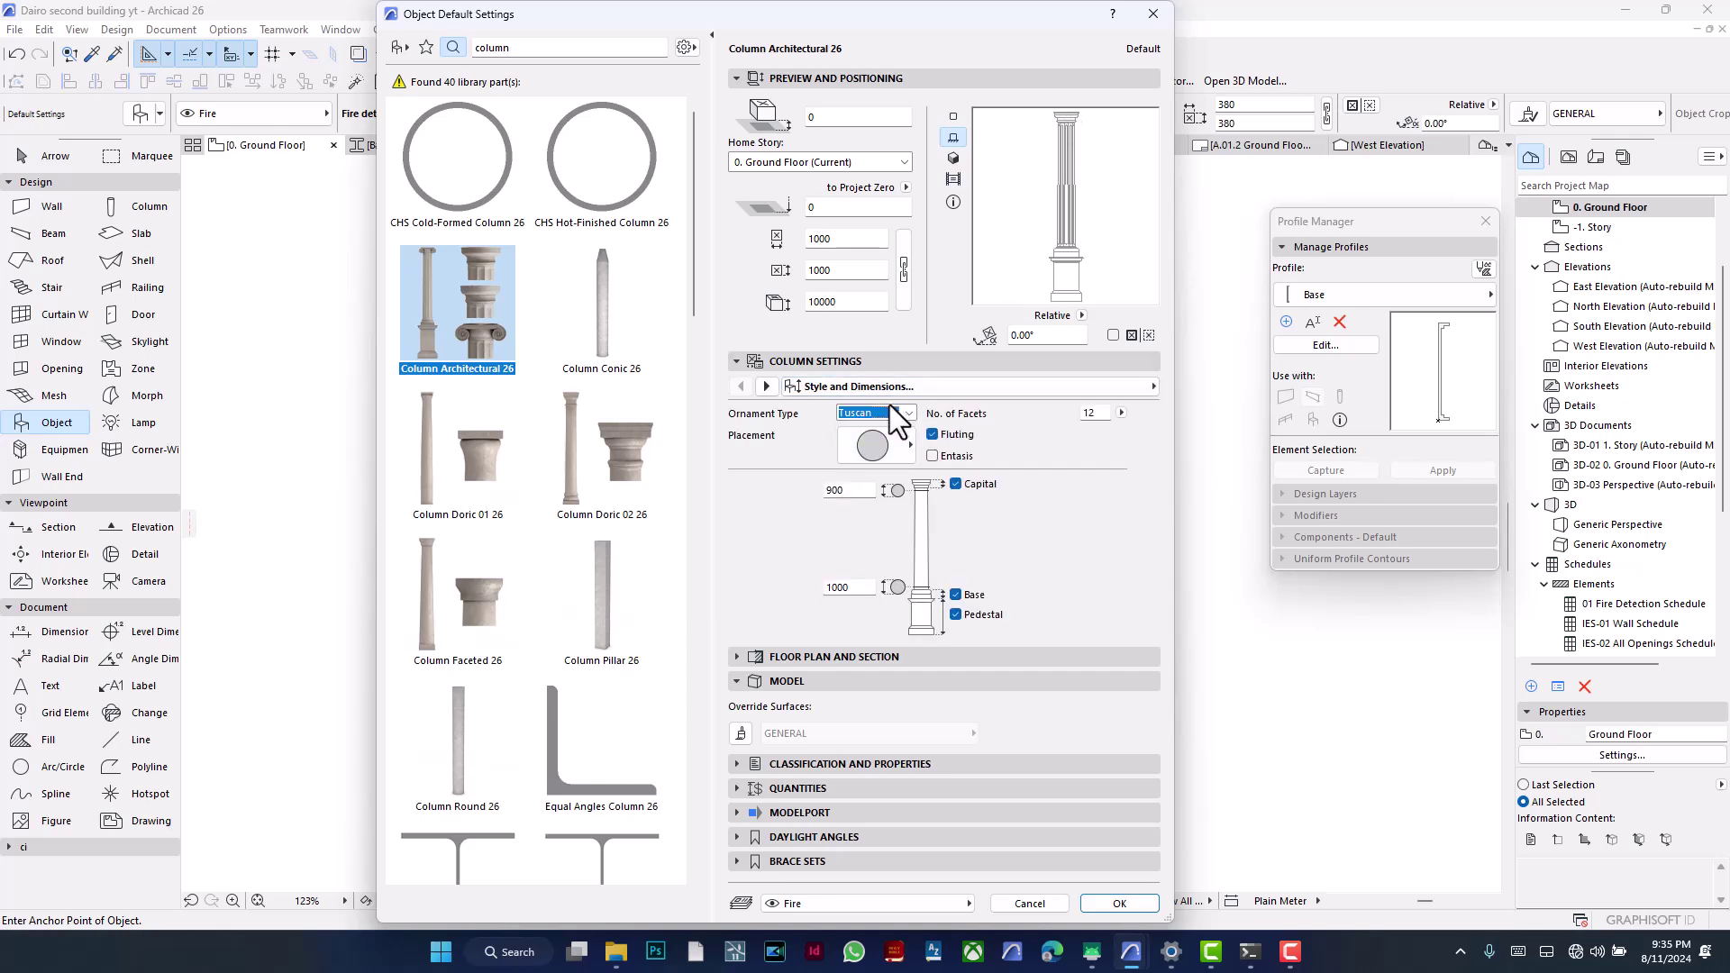
pyautogui.click(874, 451)
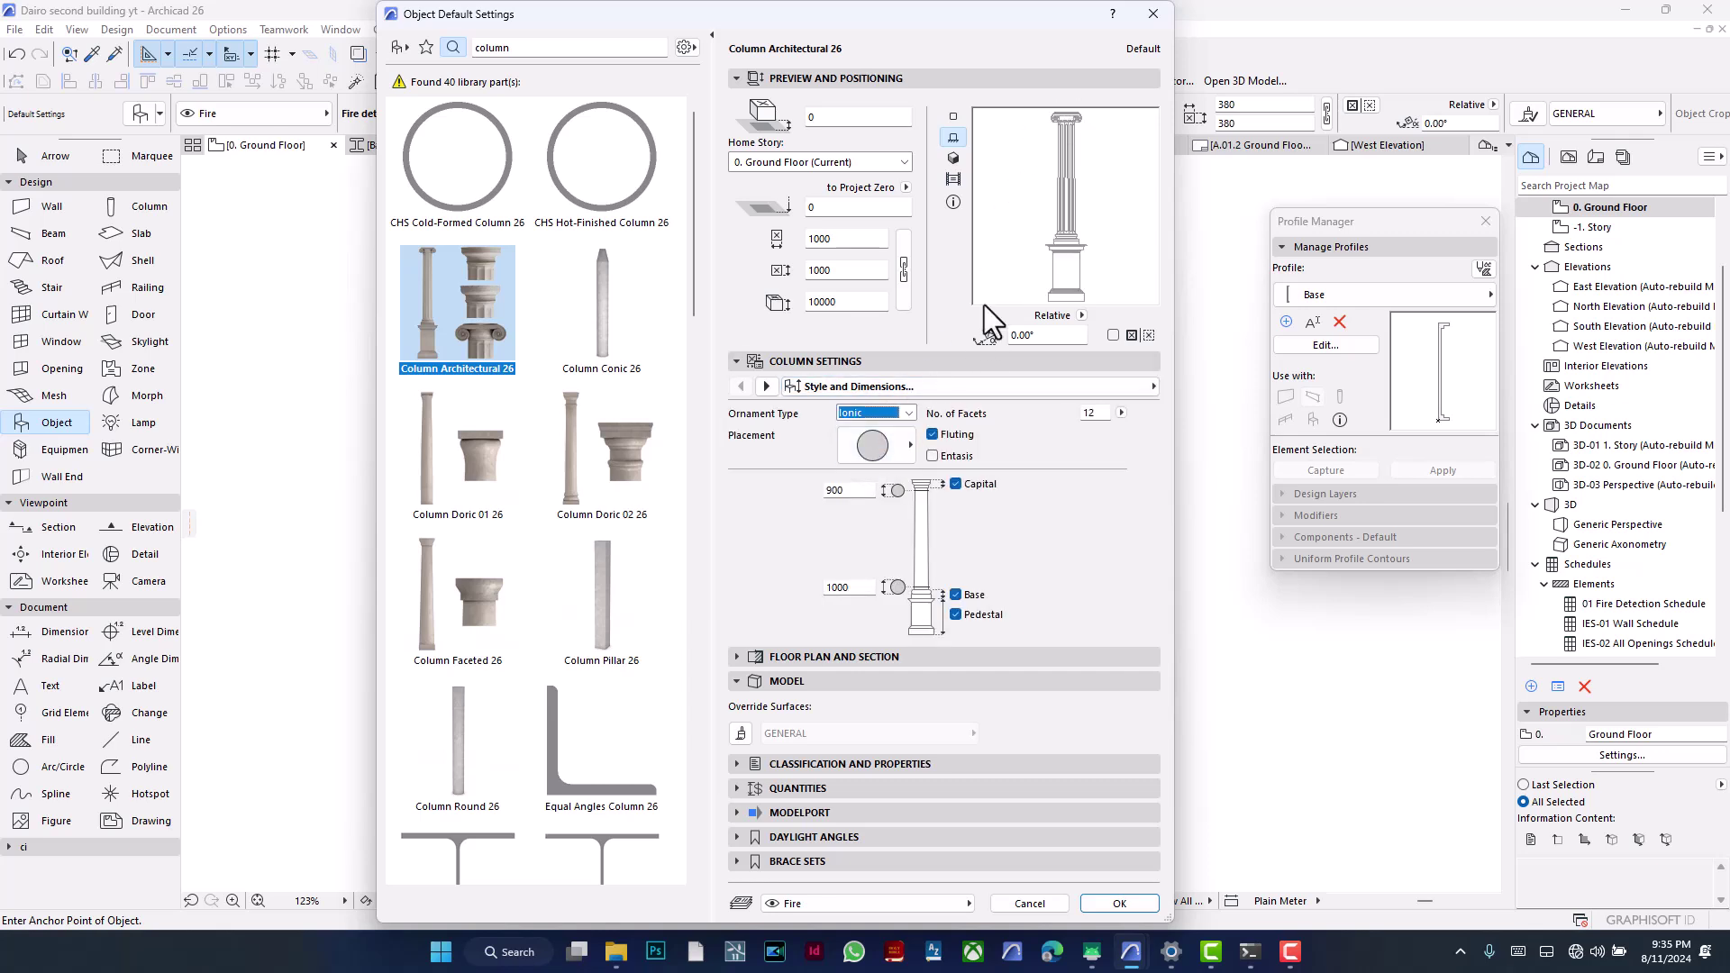
pyautogui.click(858, 414)
pyautogui.click(859, 438)
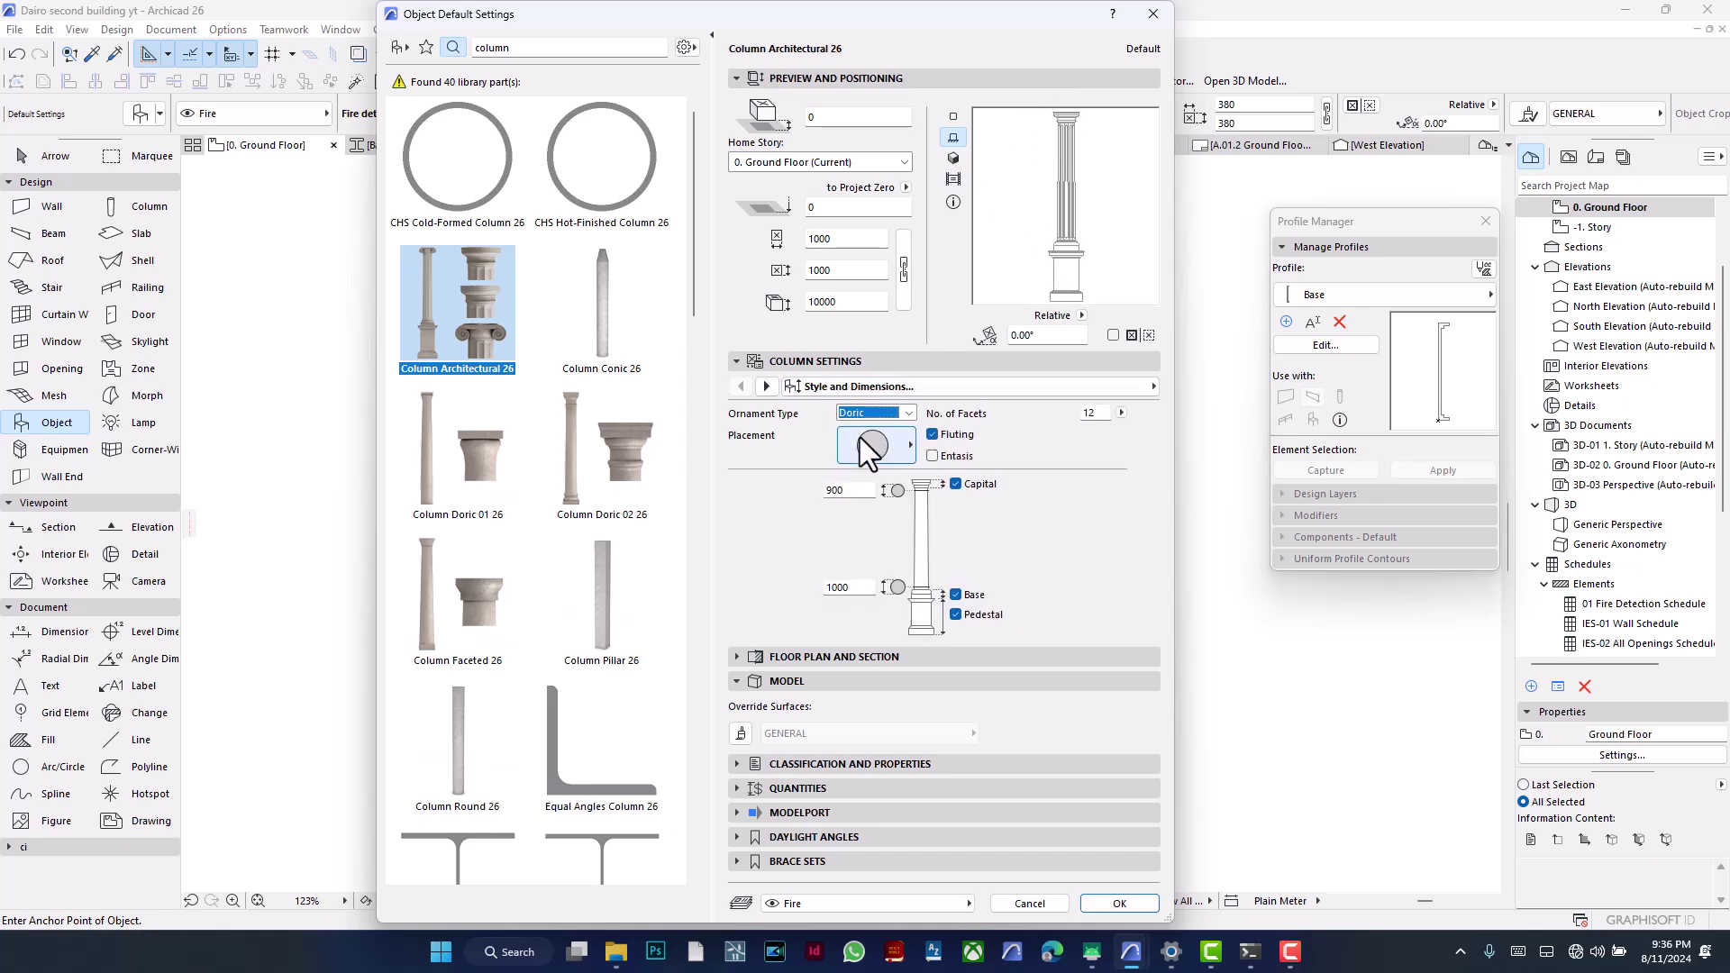
# Step: Compare the column shaft with and without fluting, leave fluting off and enable entasis
pyautogui.click(932, 435)
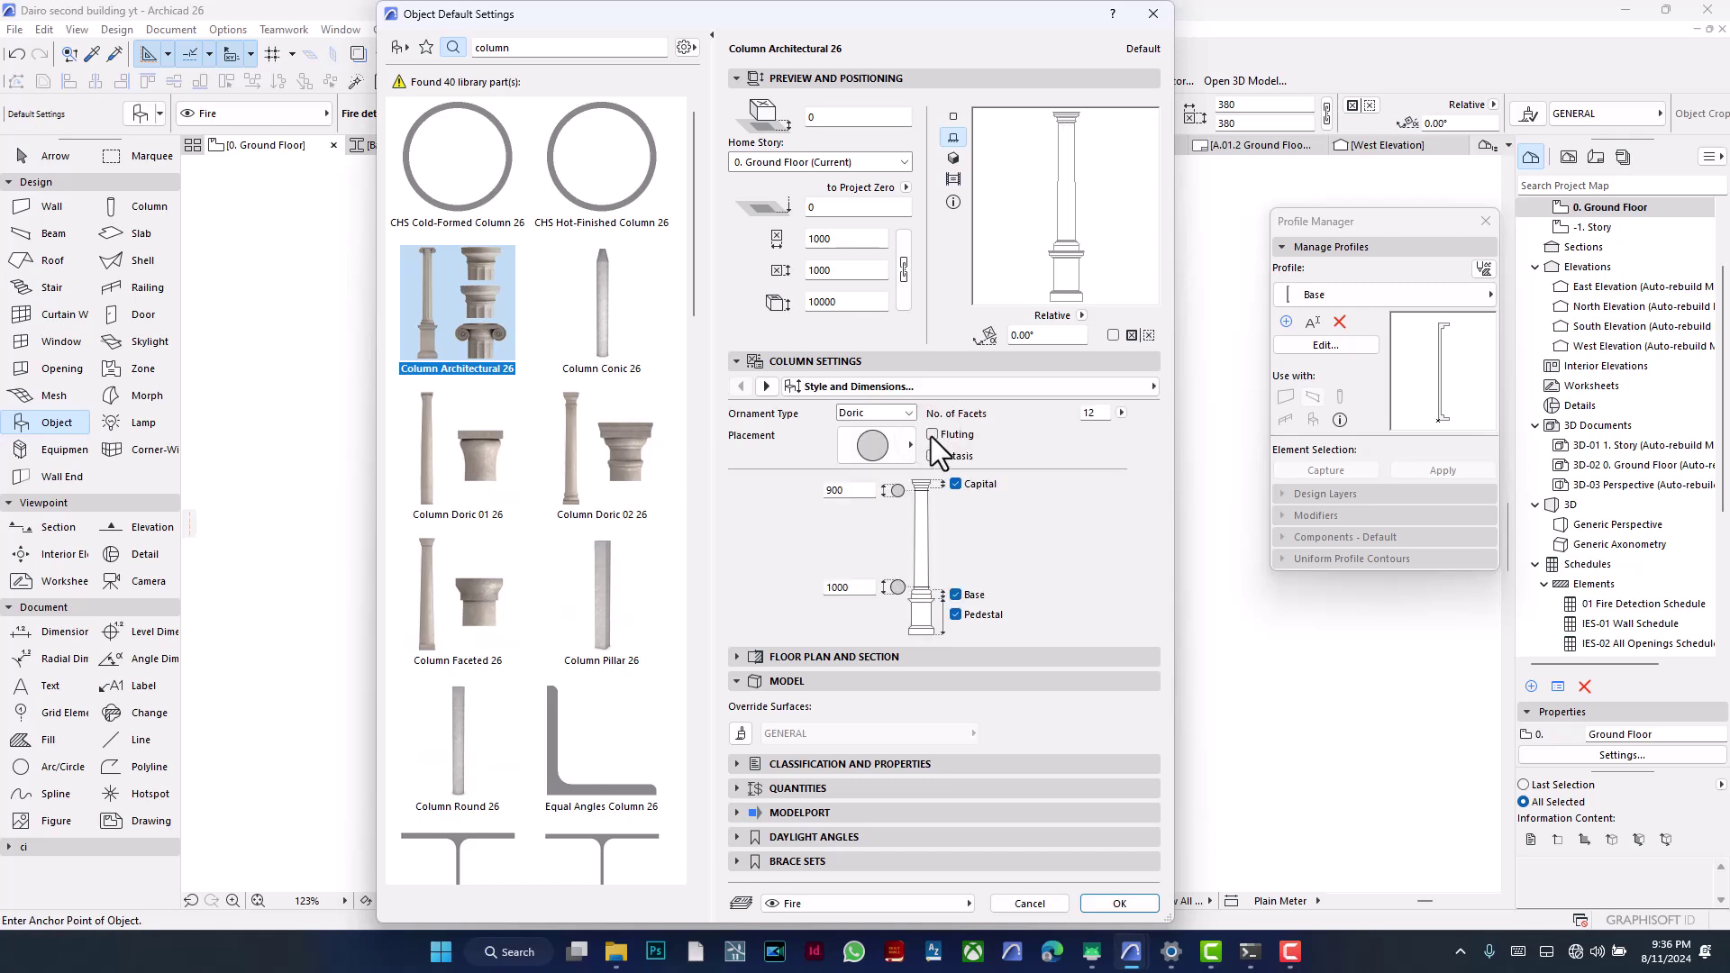
pyautogui.click(932, 434)
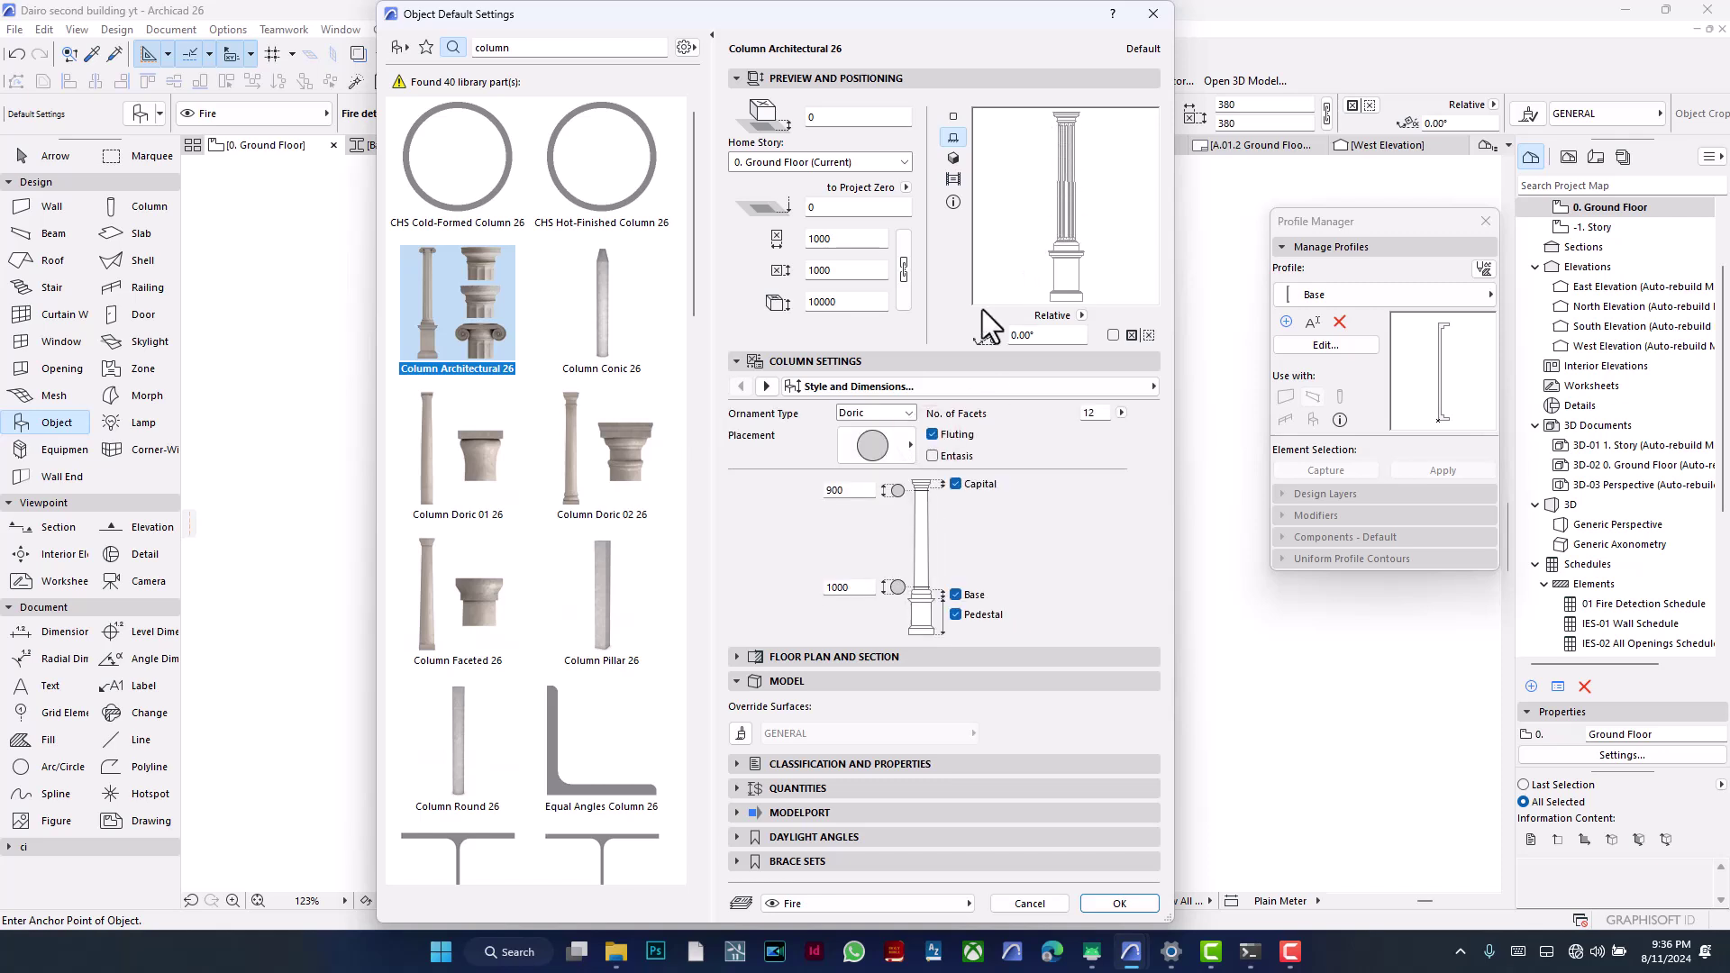
pyautogui.click(935, 434)
pyautogui.click(937, 455)
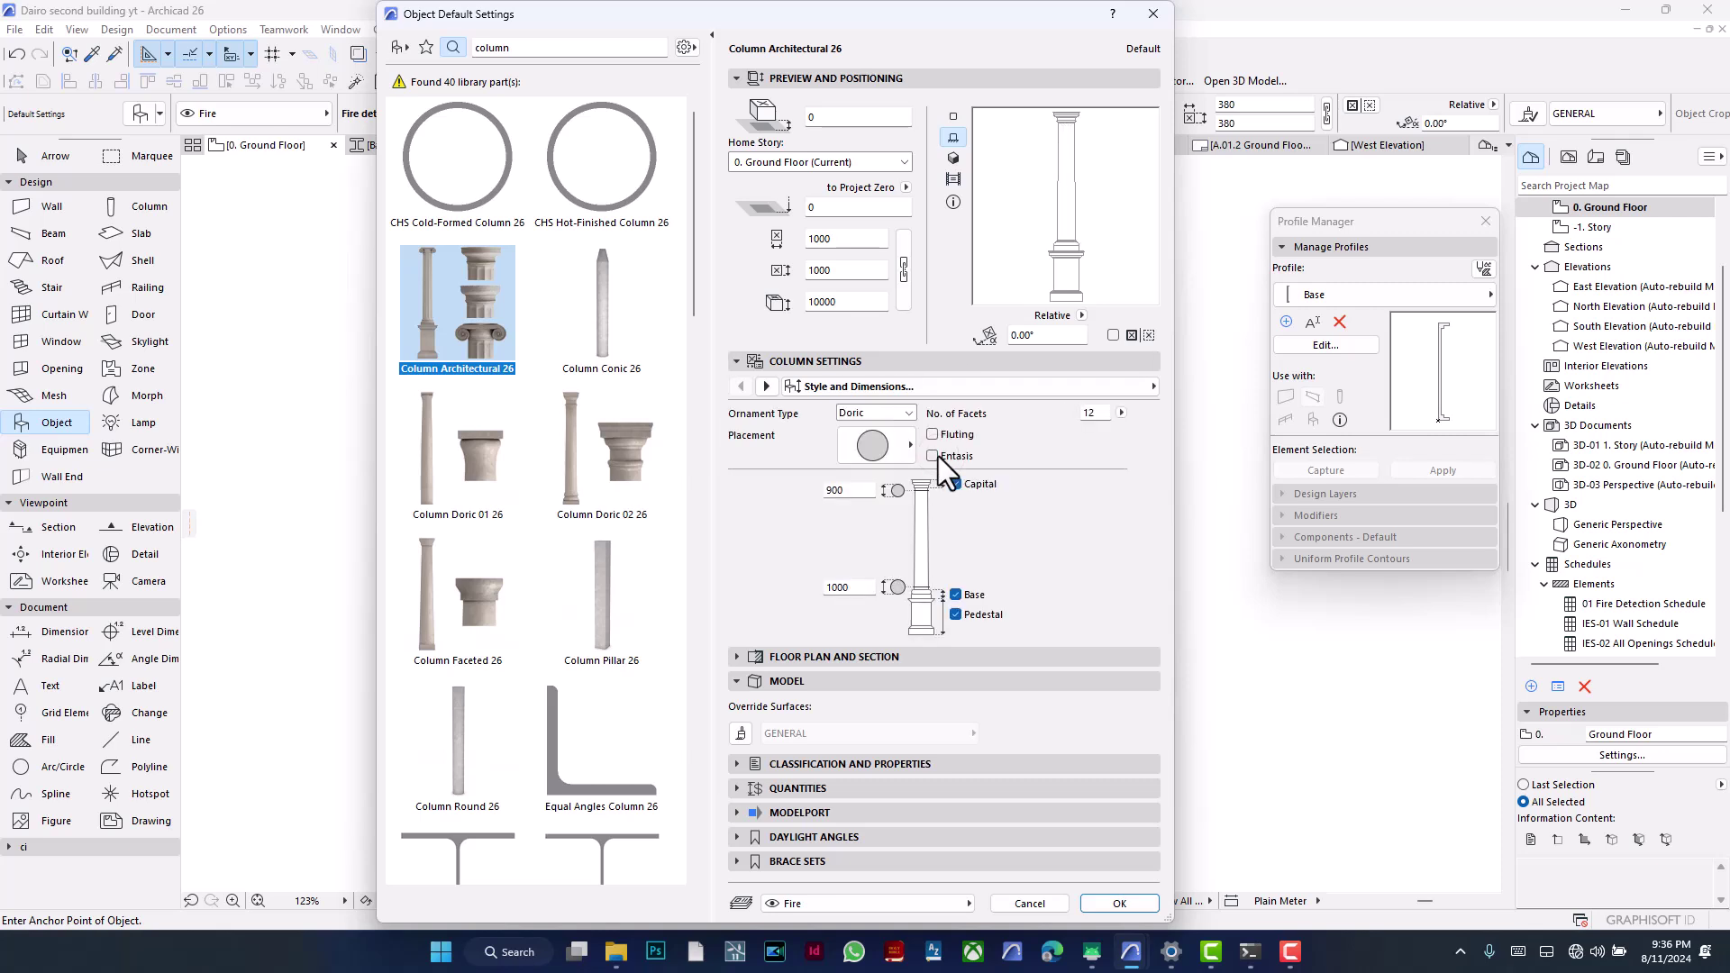
pyautogui.click(934, 456)
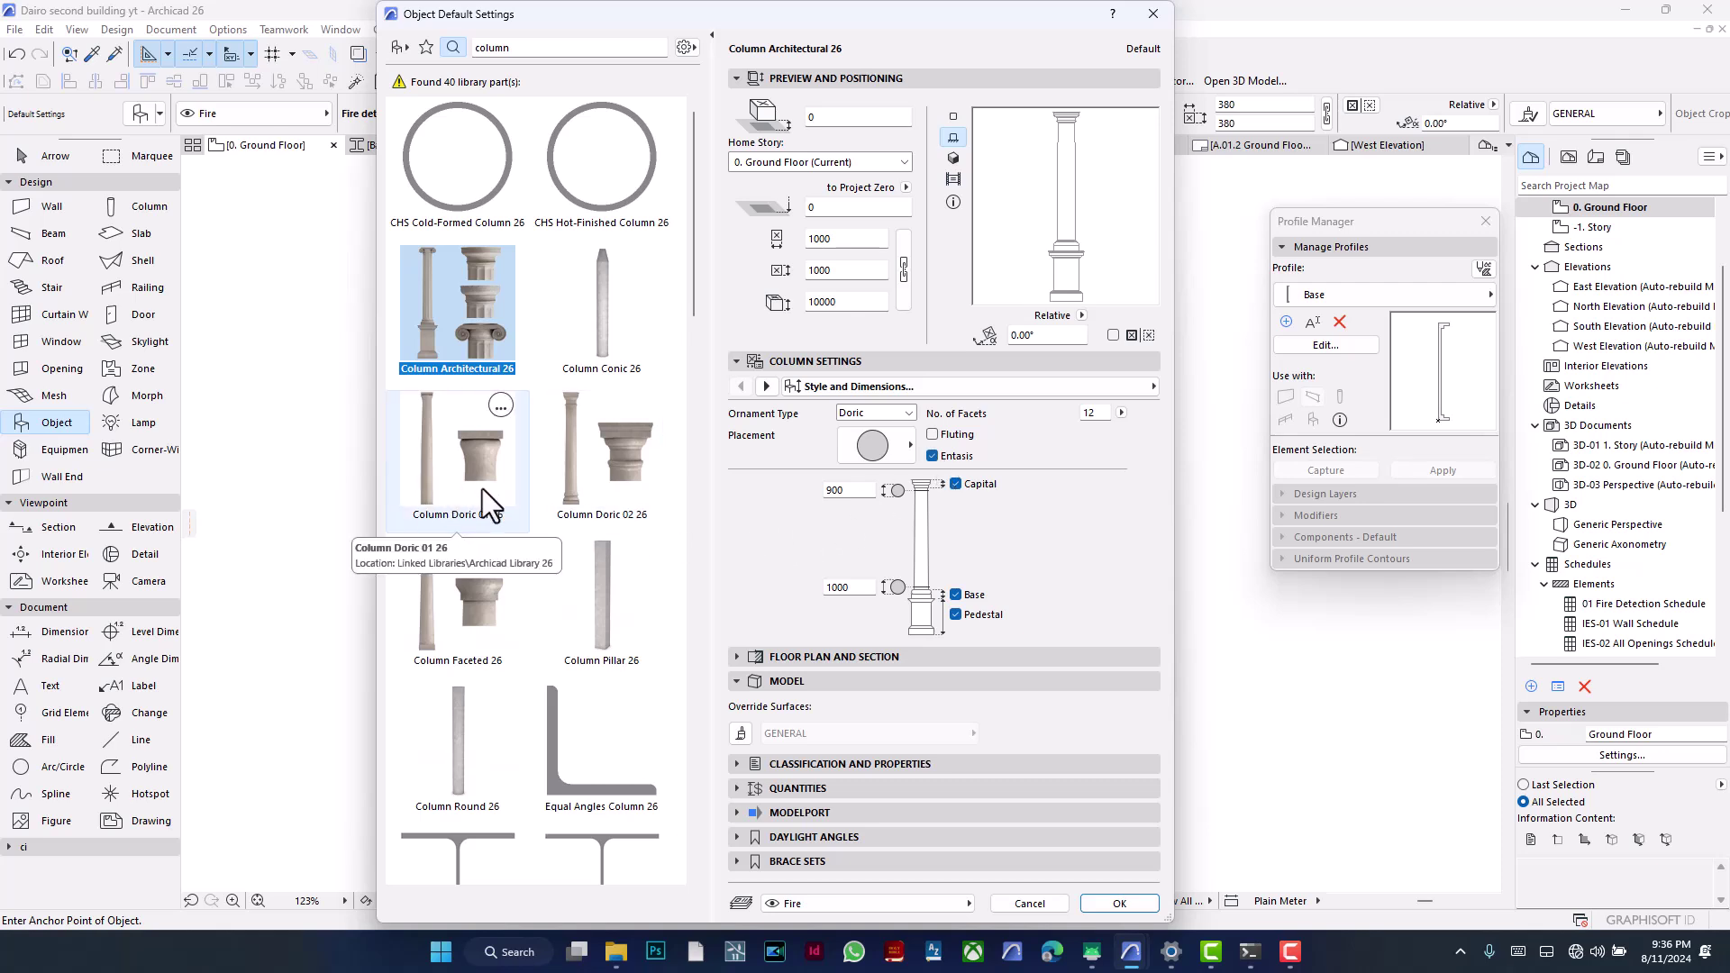
# Step: Remove the column's pedestal while keeping its base, and disable entasis, leaving the placement as Free Standing
pyautogui.click(955, 614)
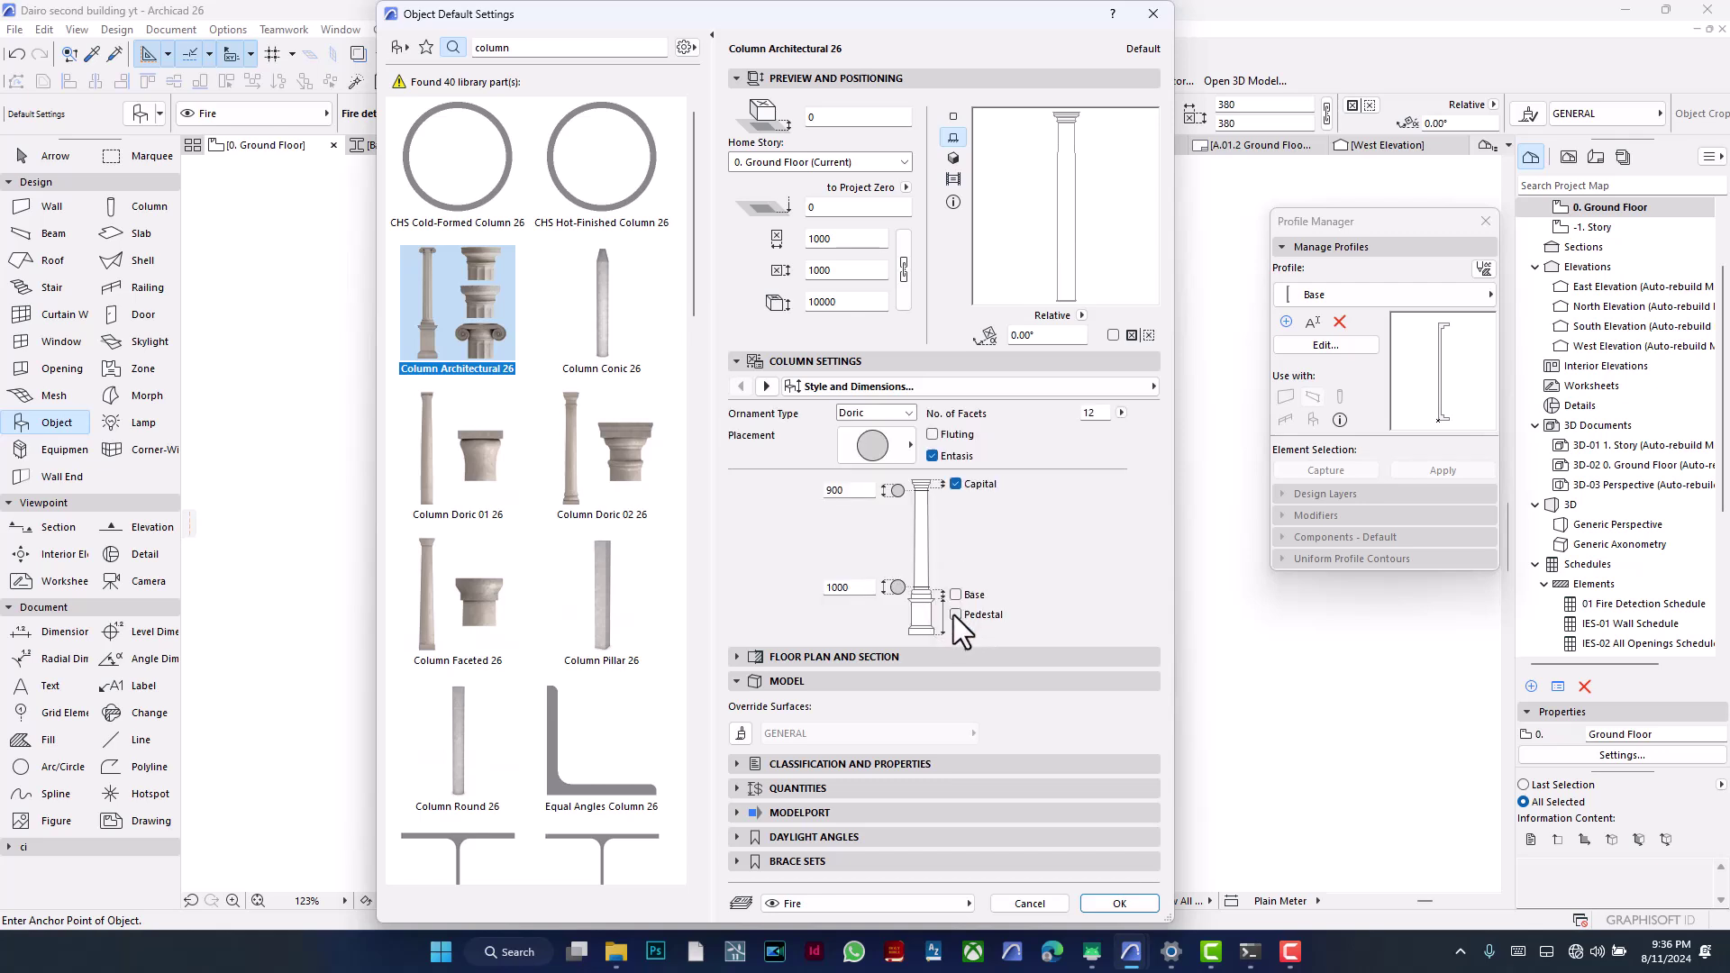
pyautogui.click(955, 597)
pyautogui.click(955, 457)
pyautogui.click(905, 459)
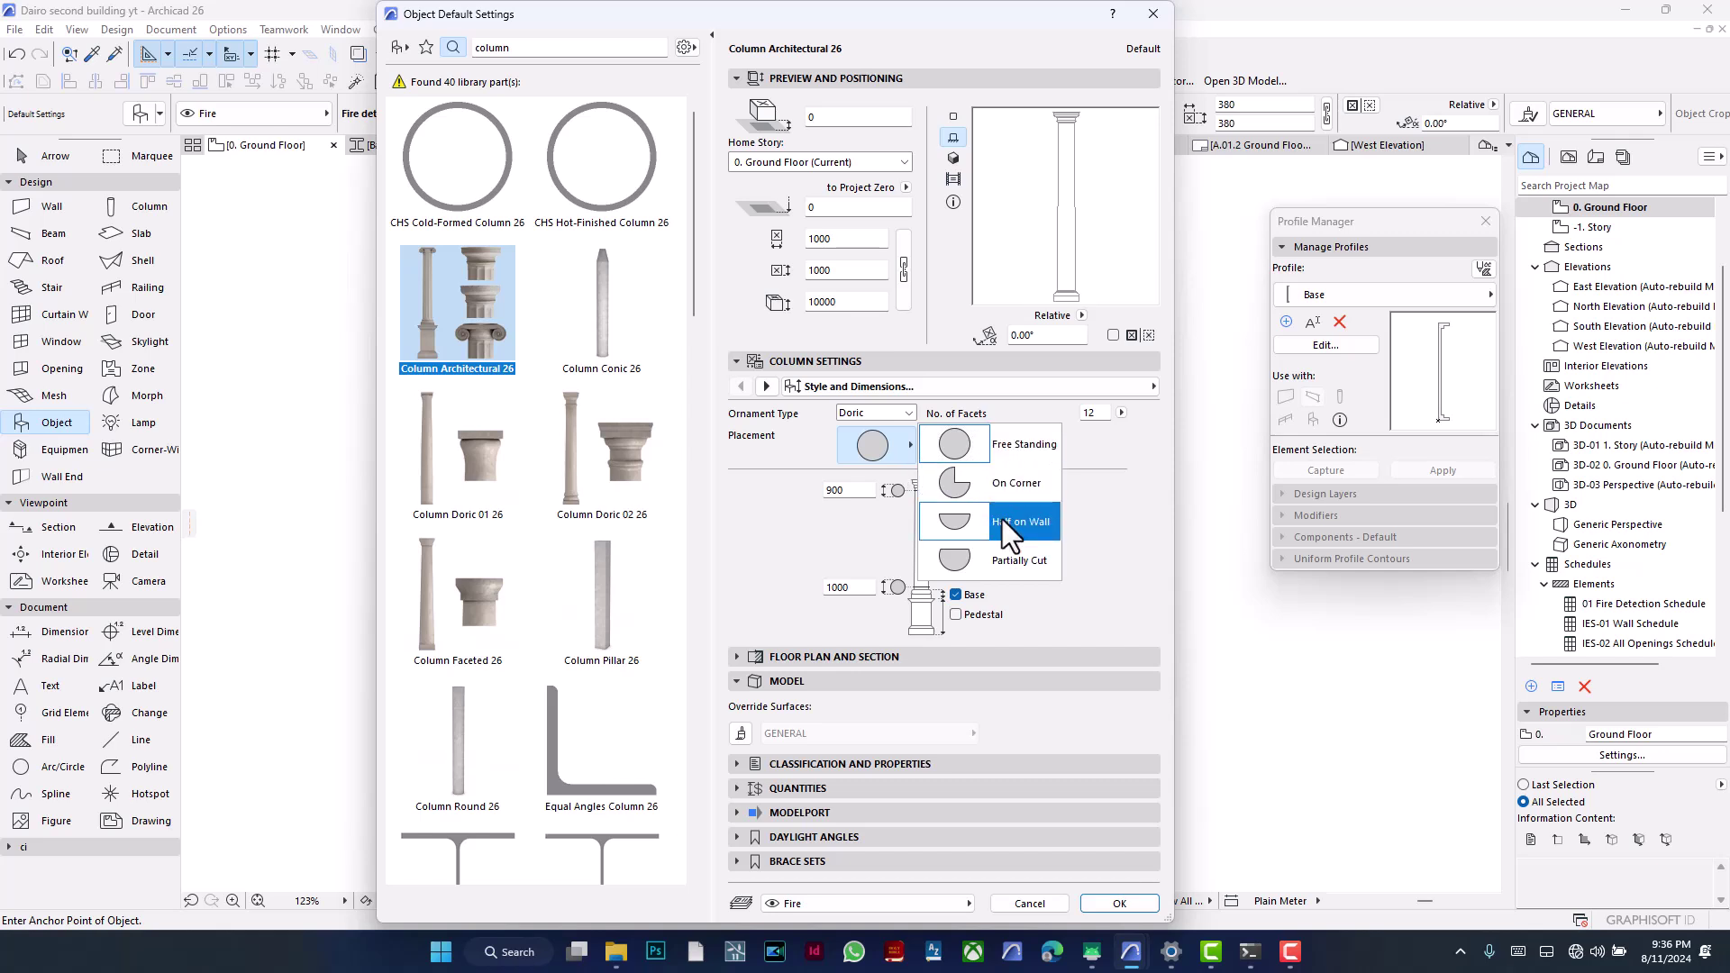
pyautogui.click(1117, 487)
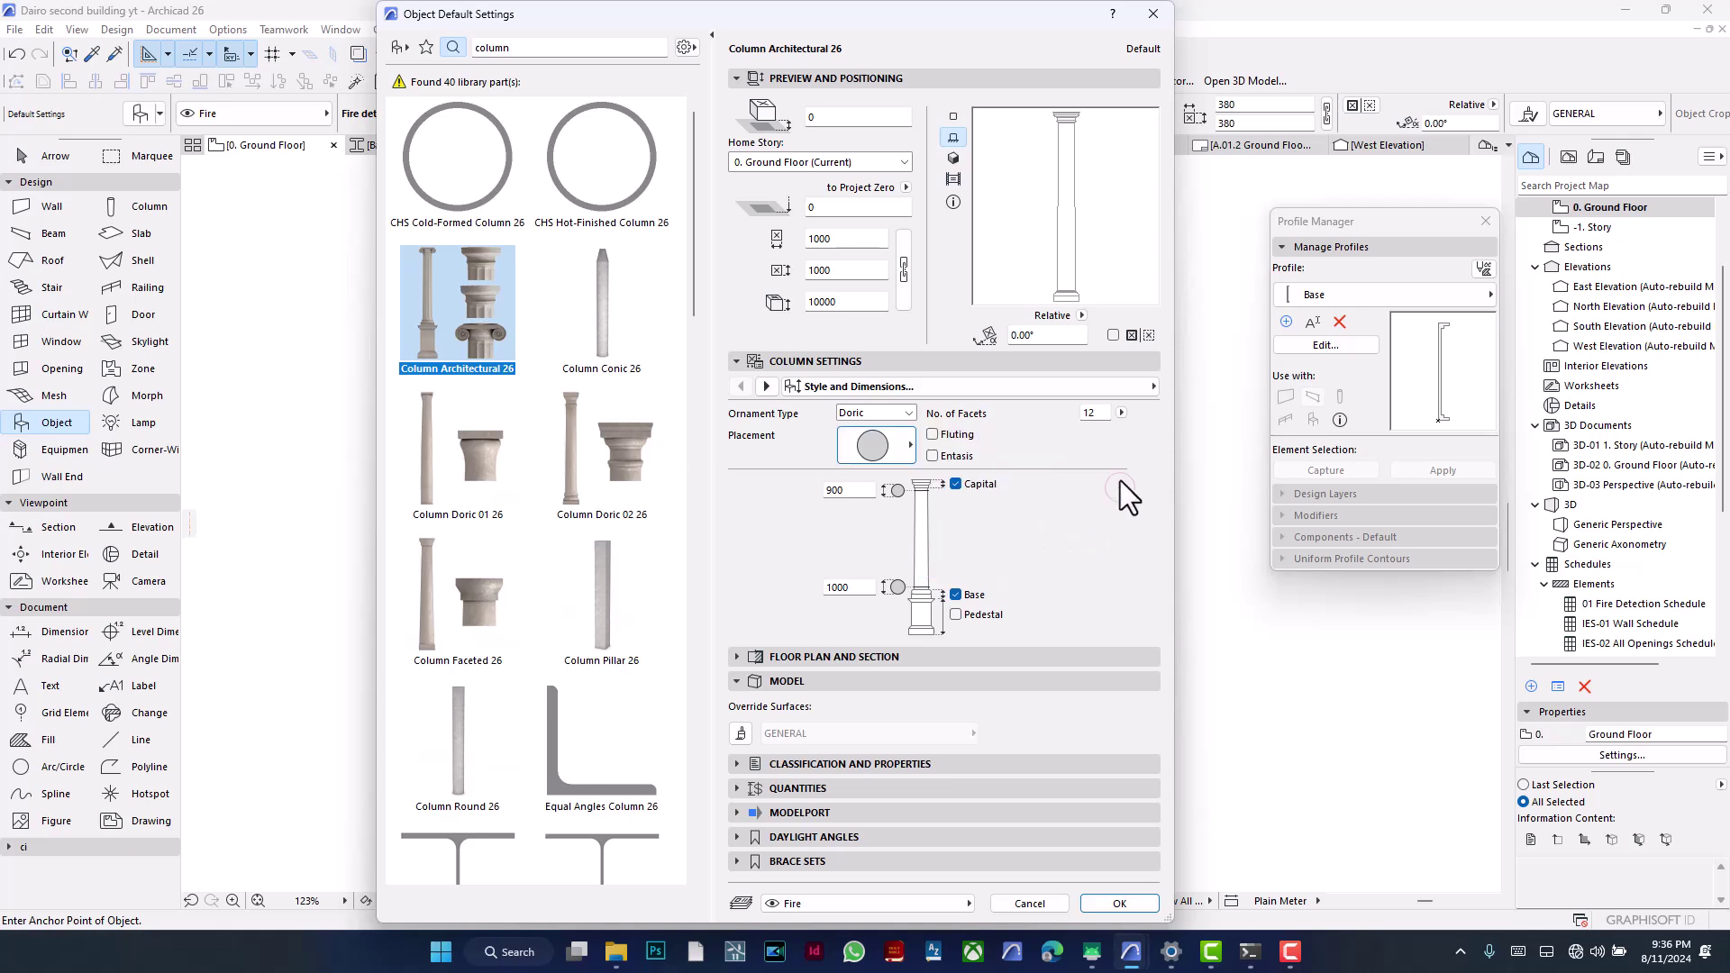
# Step: Set the column's number of facets to 4 and accept the object settings
pyautogui.click(1090, 412)
pyautogui.press('Return')
pyautogui.write('4')
pyautogui.press('Return')
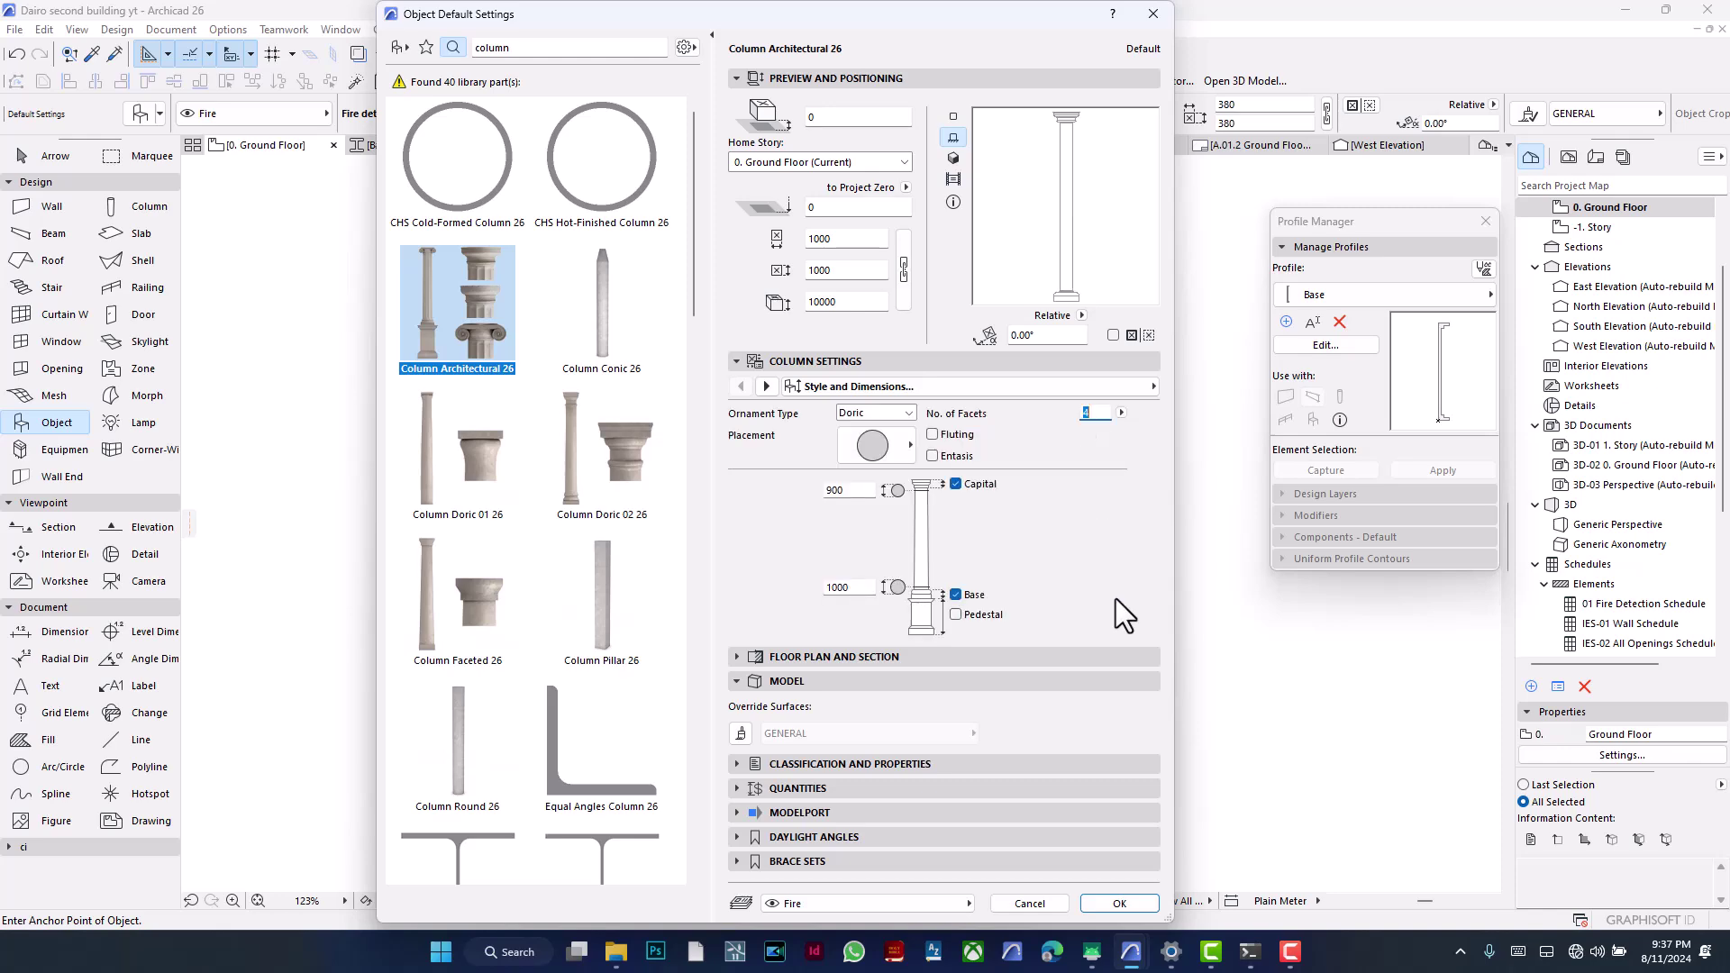
pyautogui.click(1125, 903)
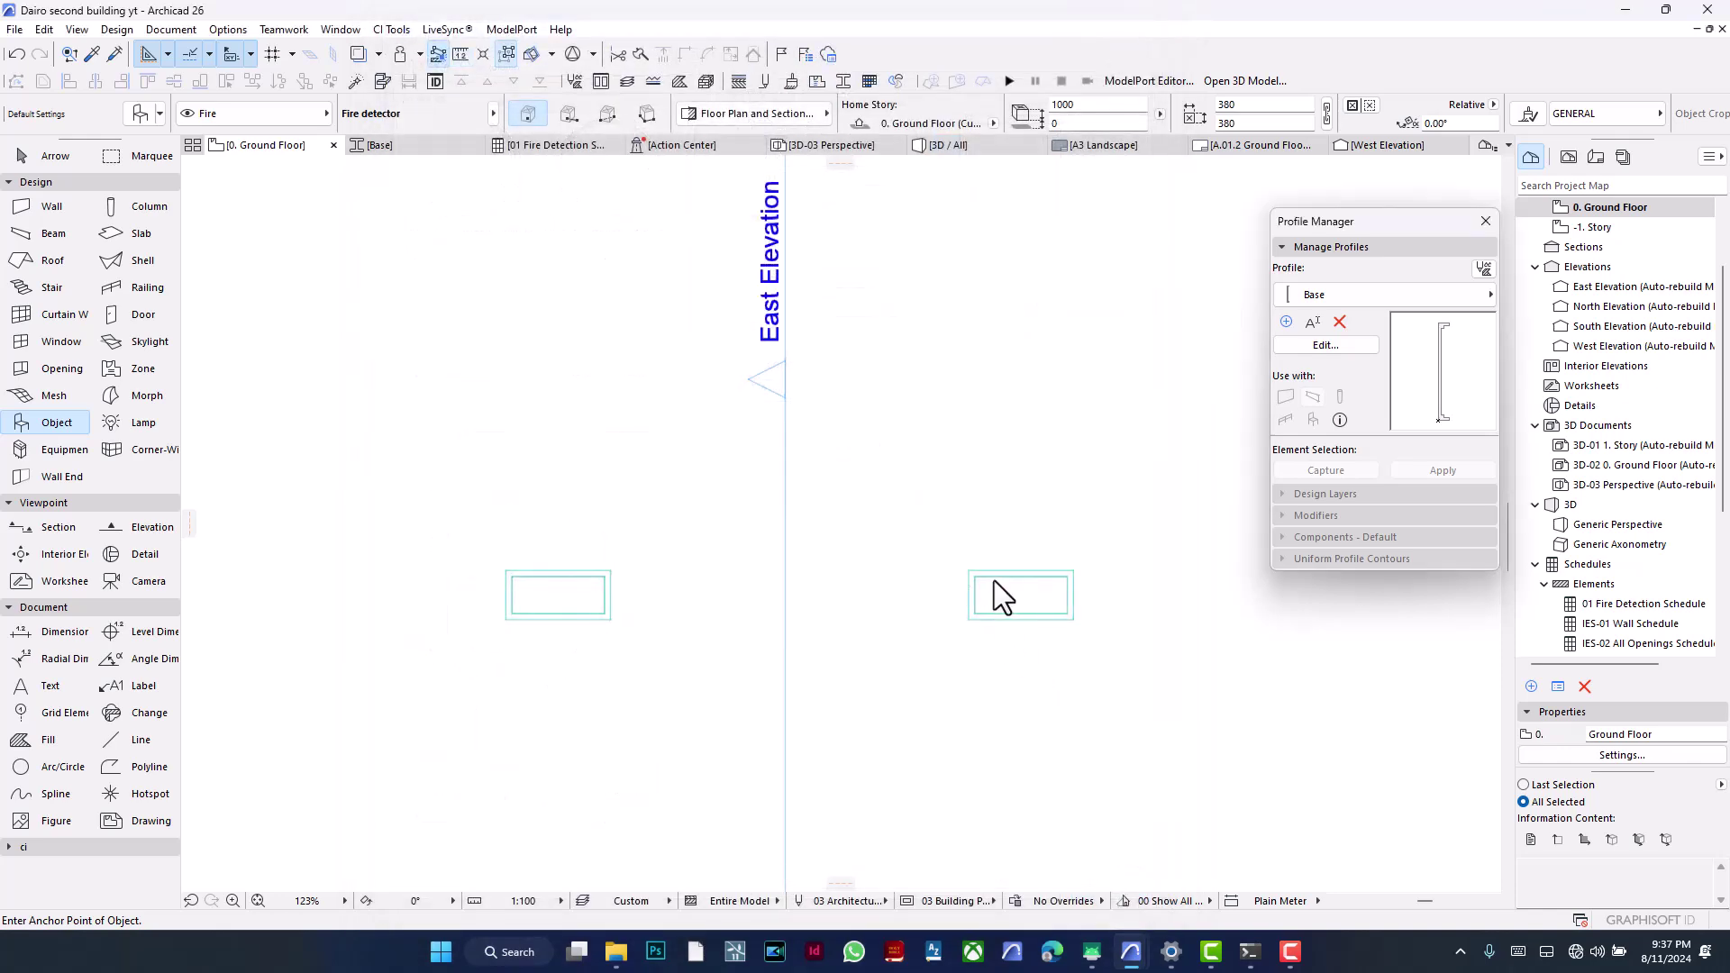
# Step: Place the architectural column on the right-hand base in the ground floor plan and check the bases in the 3D view
pyautogui.scroll(5, 1009, 587)
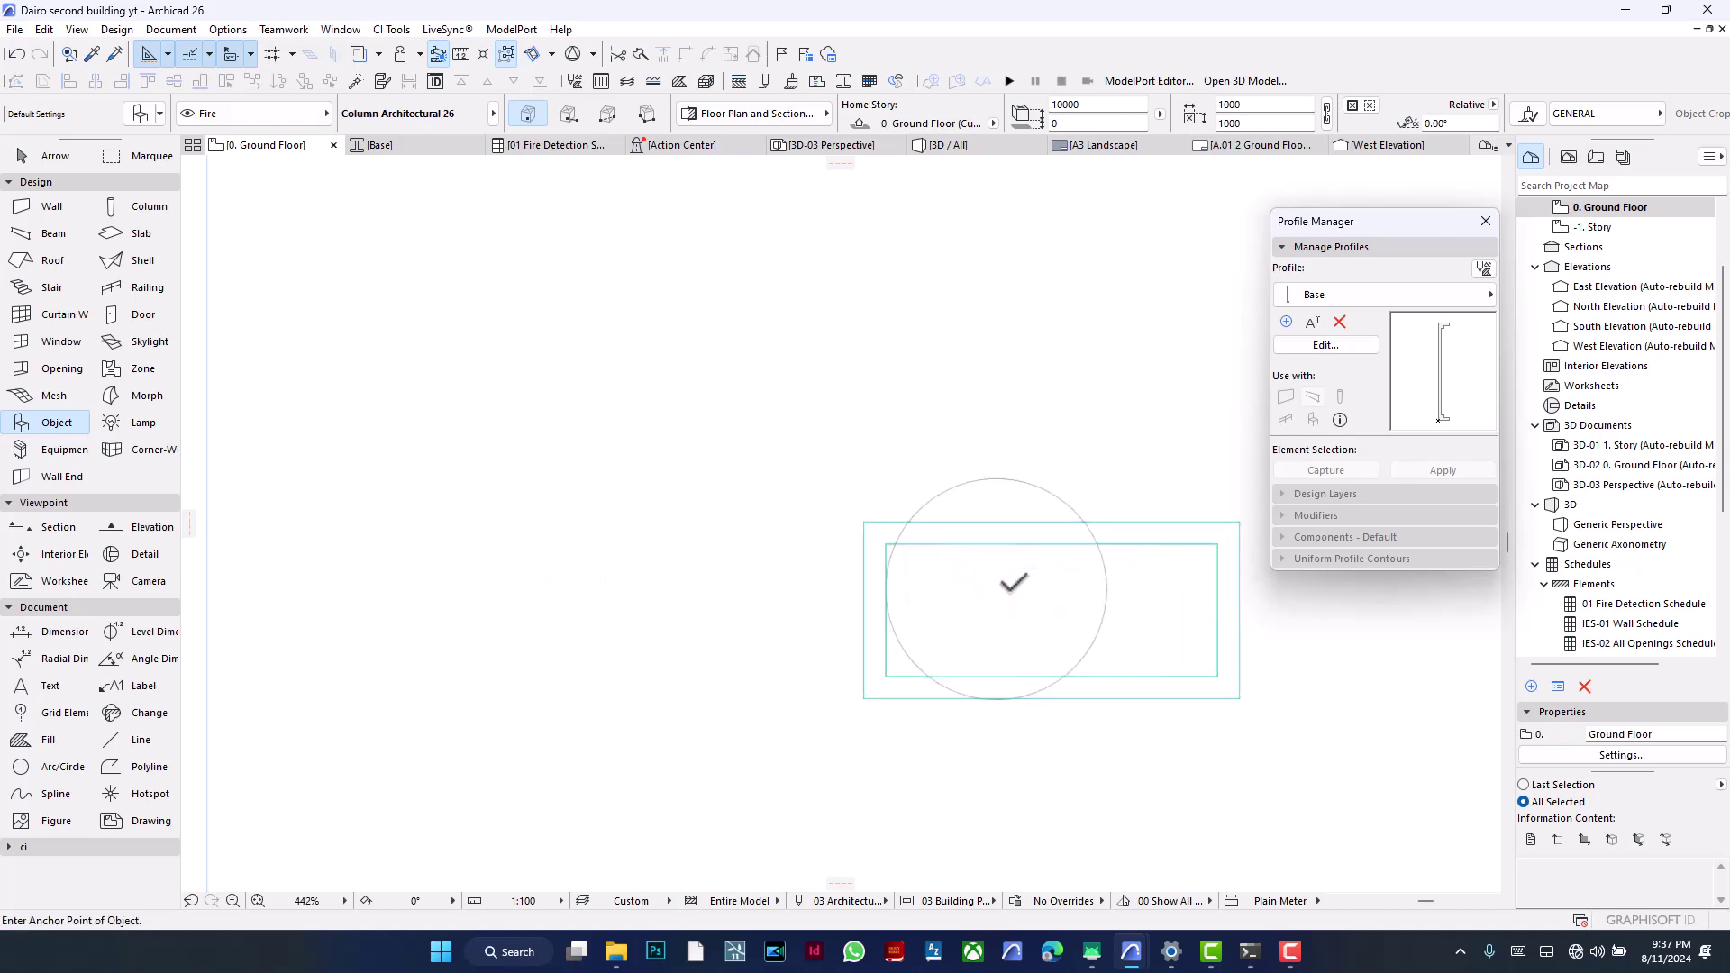
pyautogui.click(953, 146)
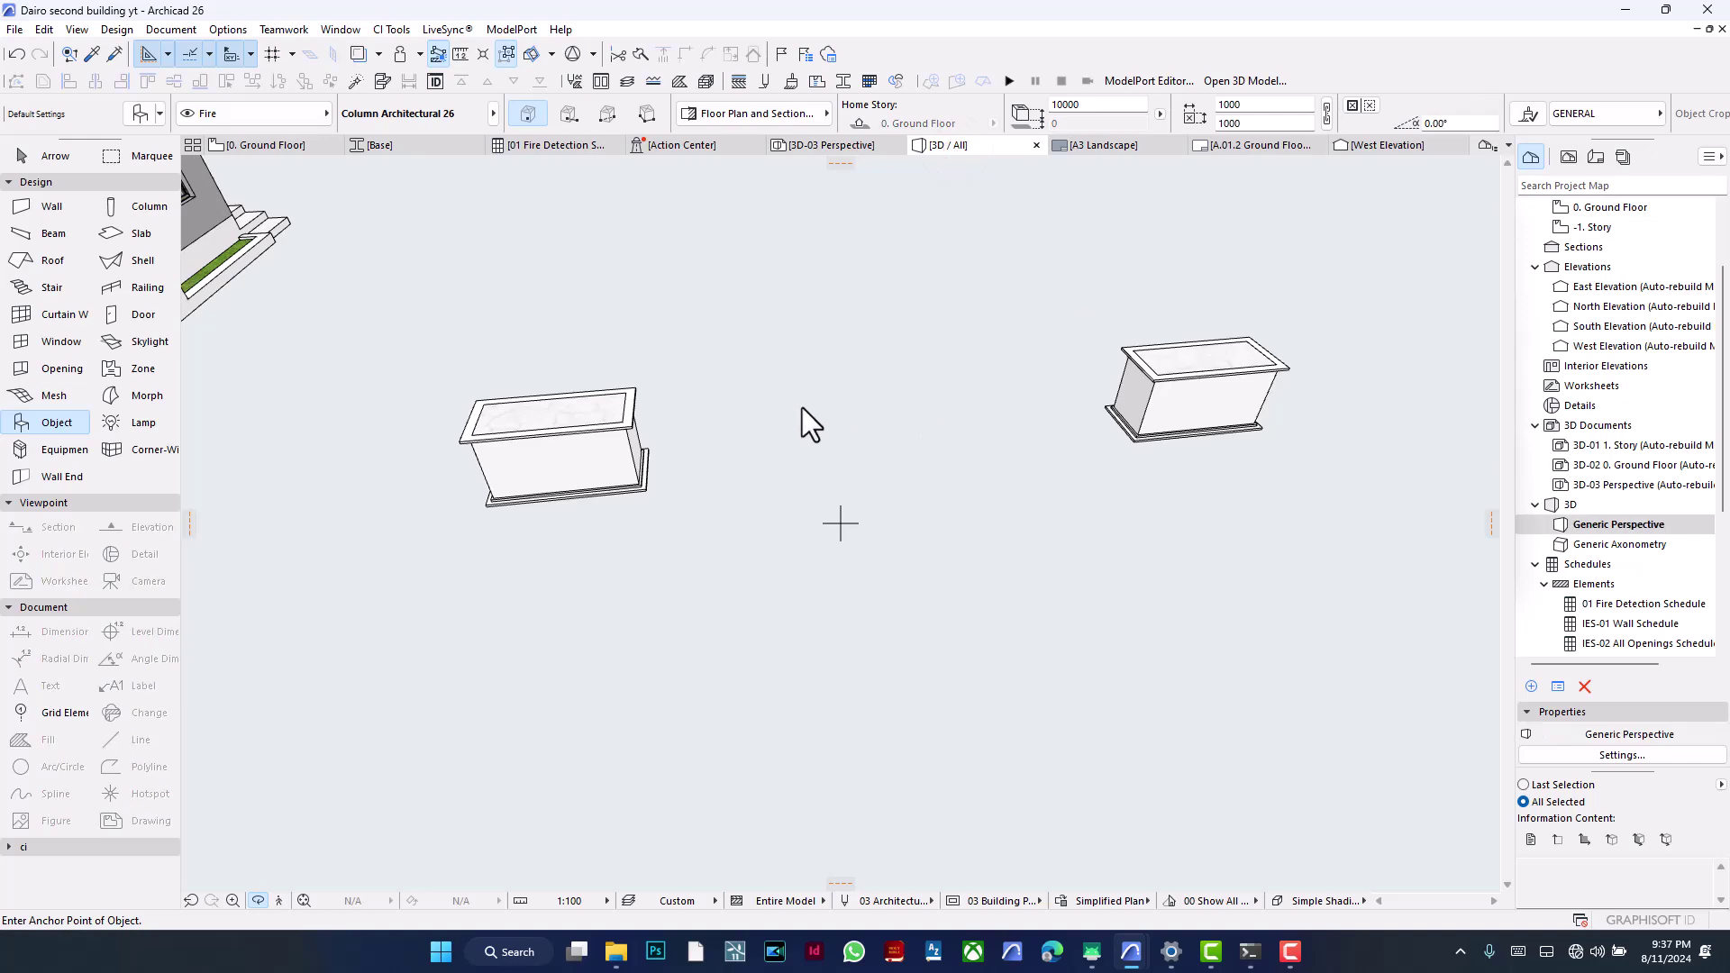
pyautogui.keyDown('shift'); pyautogui.moveTo(685, 396); pyautogui.dragTo(725, 419, button='middle'); pyautogui.keyUp('shift')
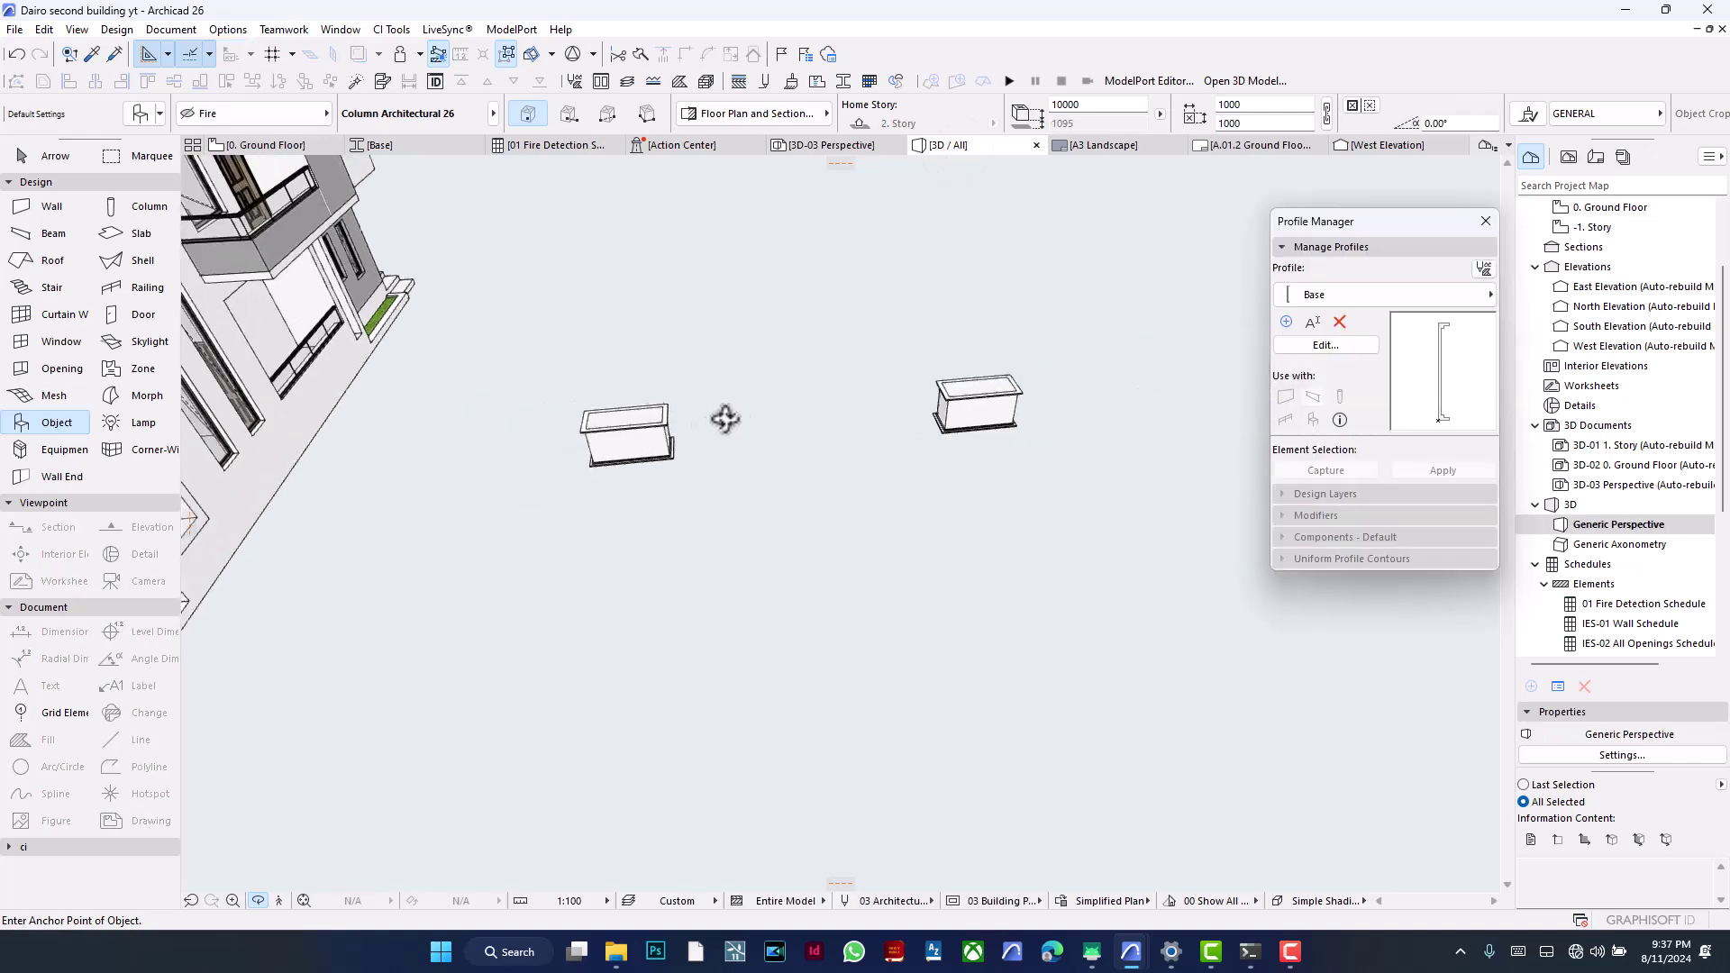
pyautogui.scroll(-8, 754, 426)
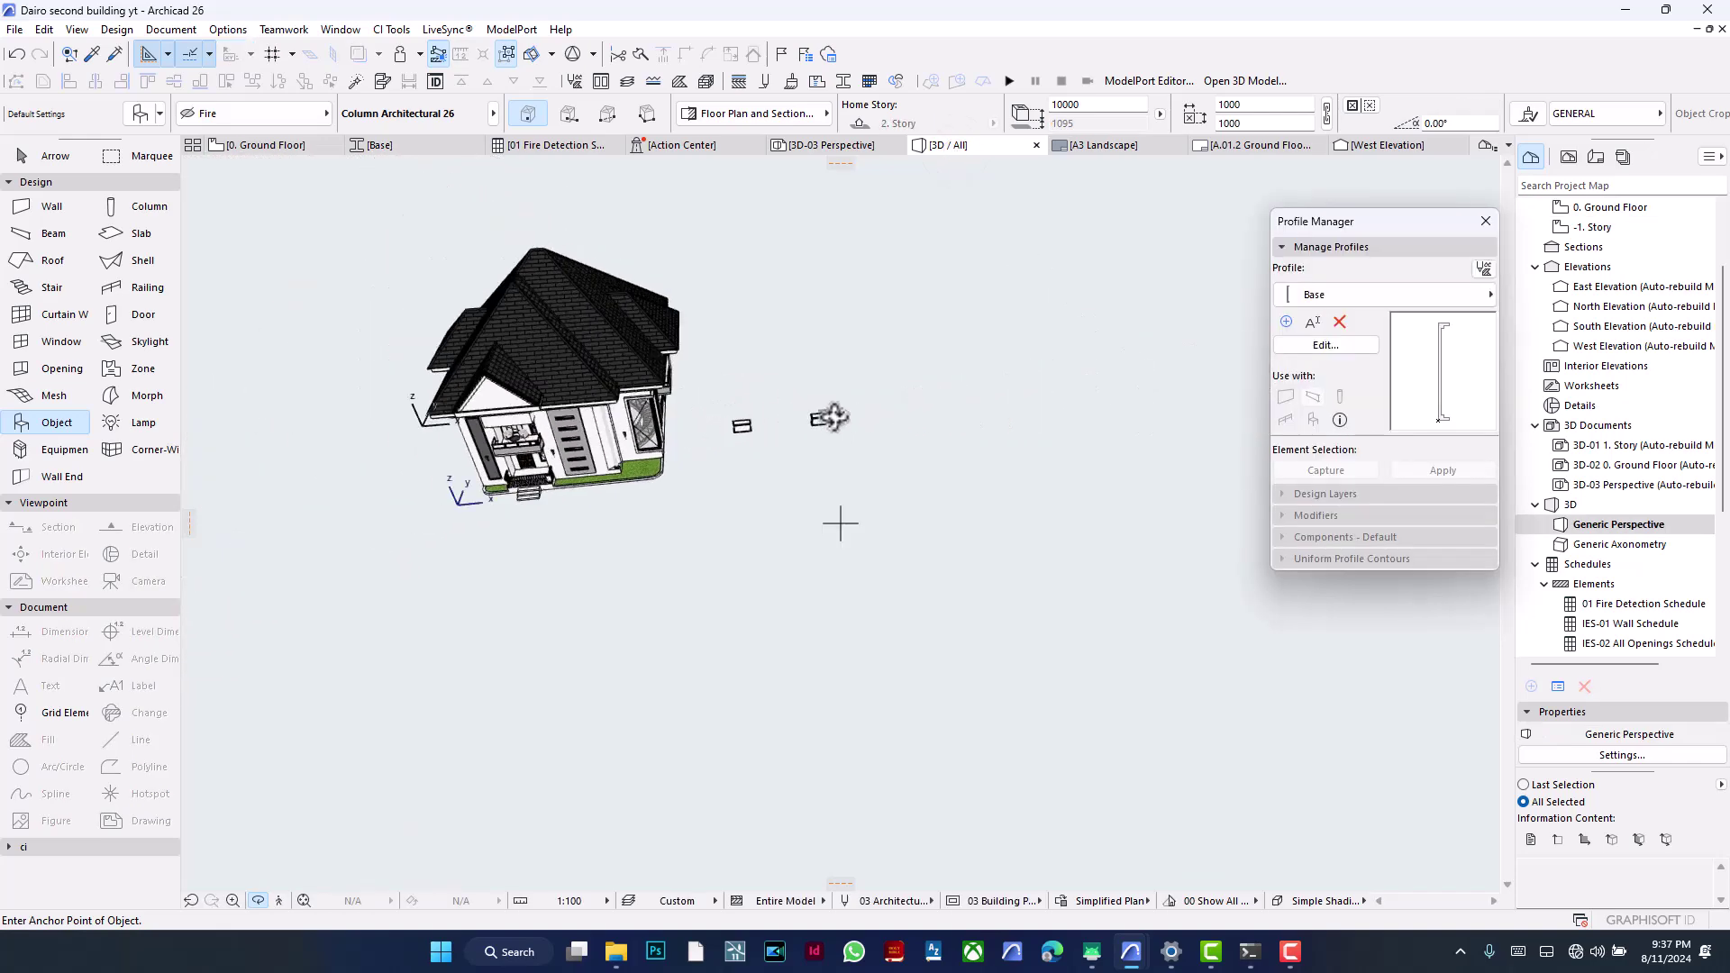
pyautogui.keyDown('shift'); pyautogui.moveTo(830, 417); pyautogui.dragTo(654, 311, button='middle'); pyautogui.keyUp('shift')
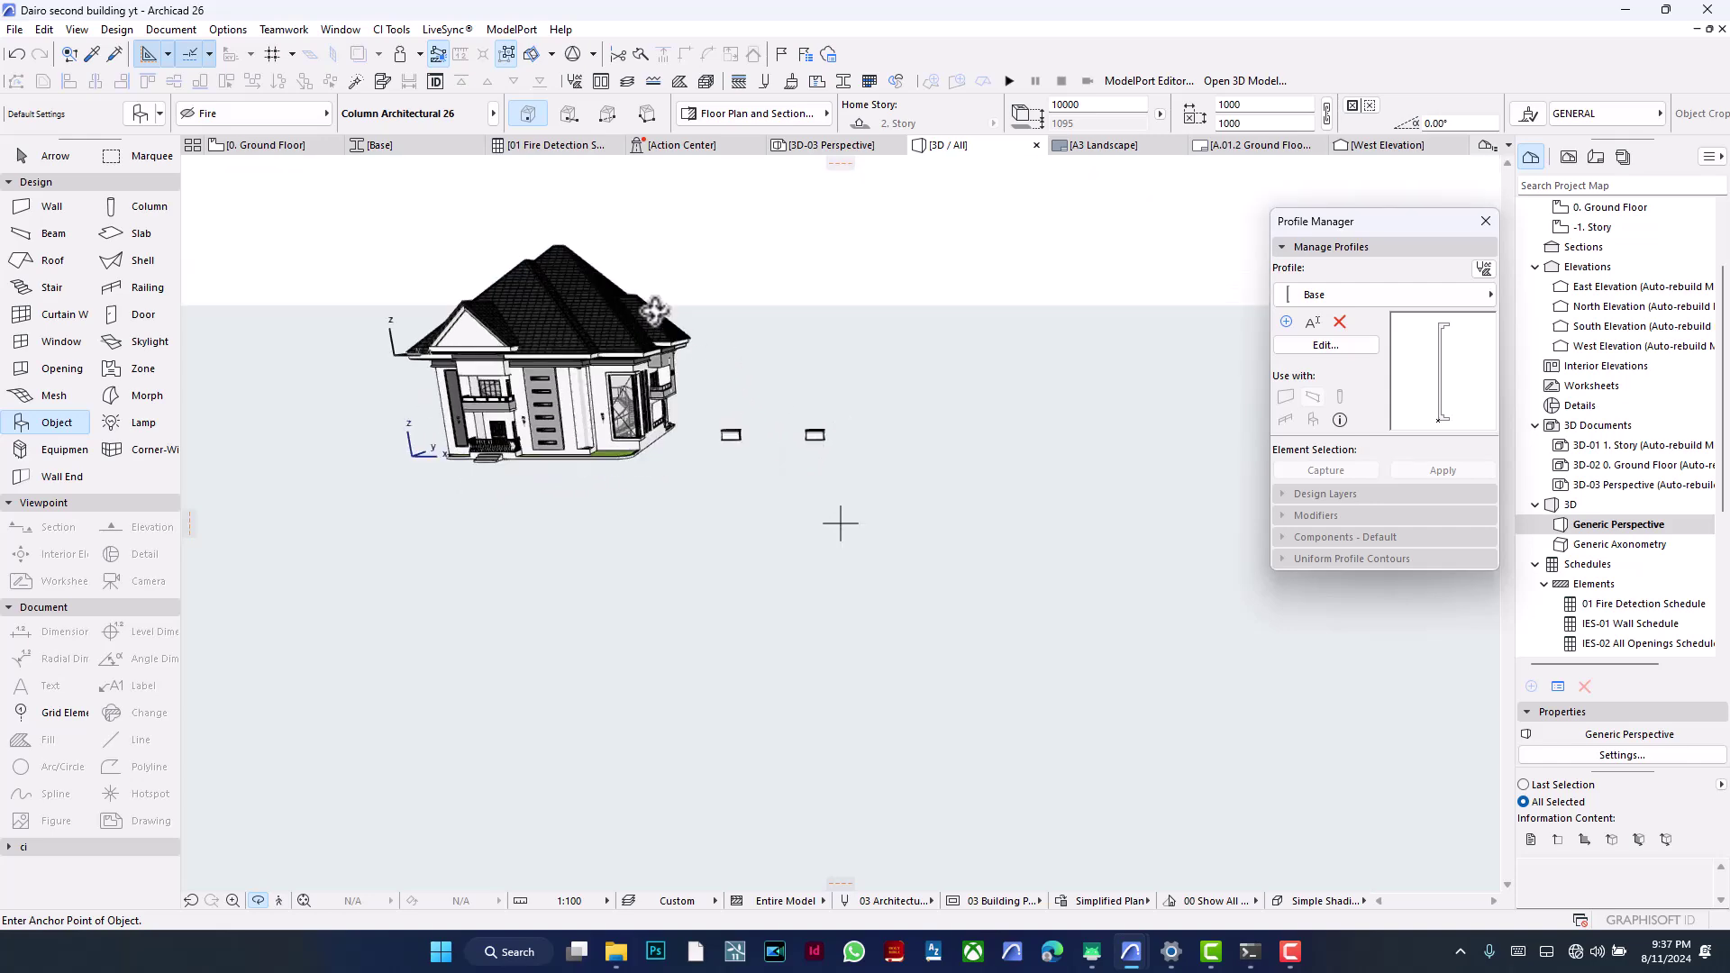
# Step: Find the Fire layer in the layer settings and make it visible in the model
pyautogui.hotkey('ctrl', 'l')
pyautogui.write('f')
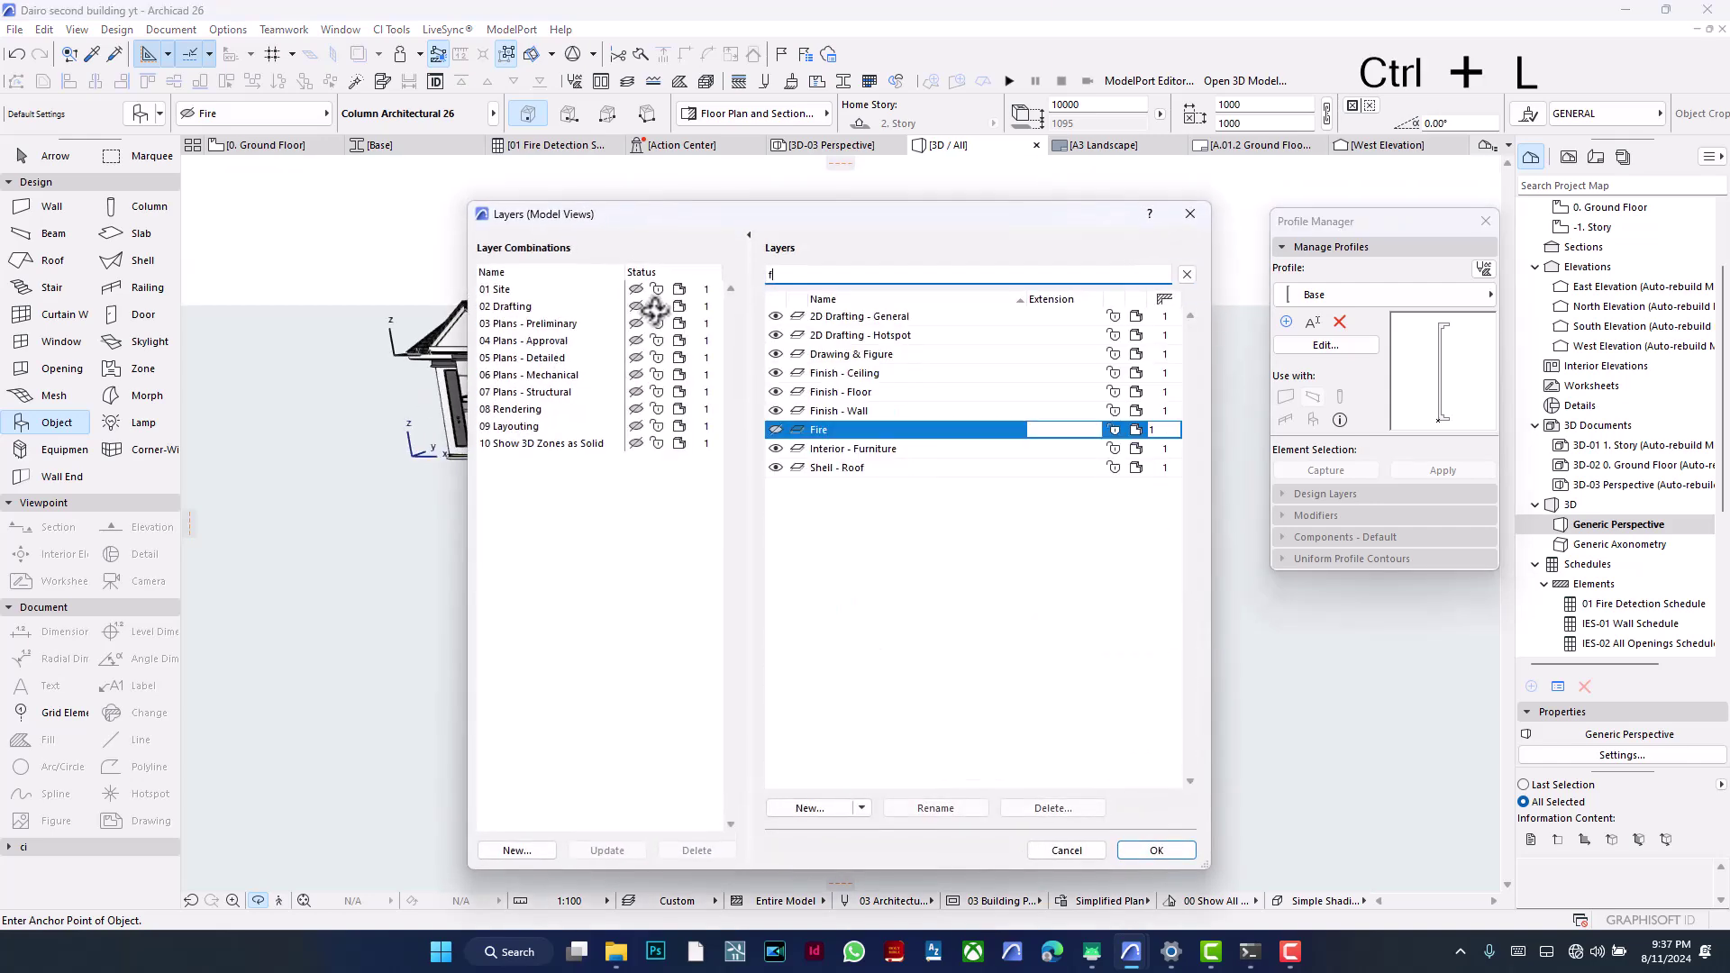
pyautogui.write('ir')
pyautogui.click(775, 316)
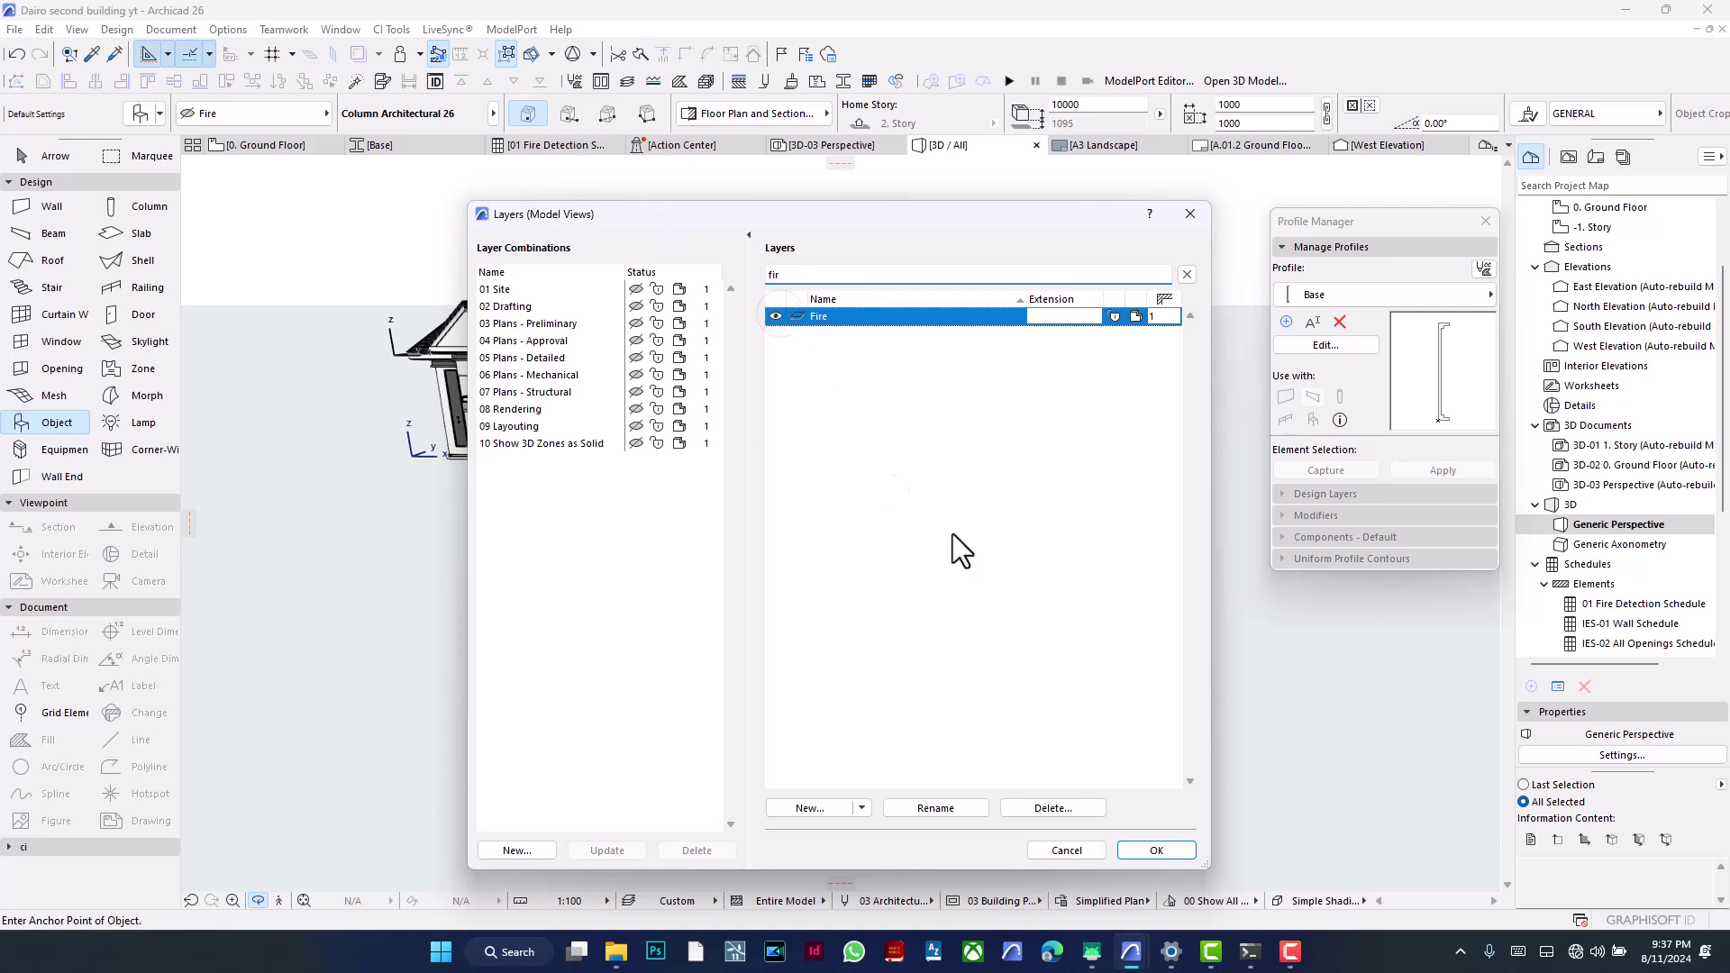
pyautogui.click(1157, 850)
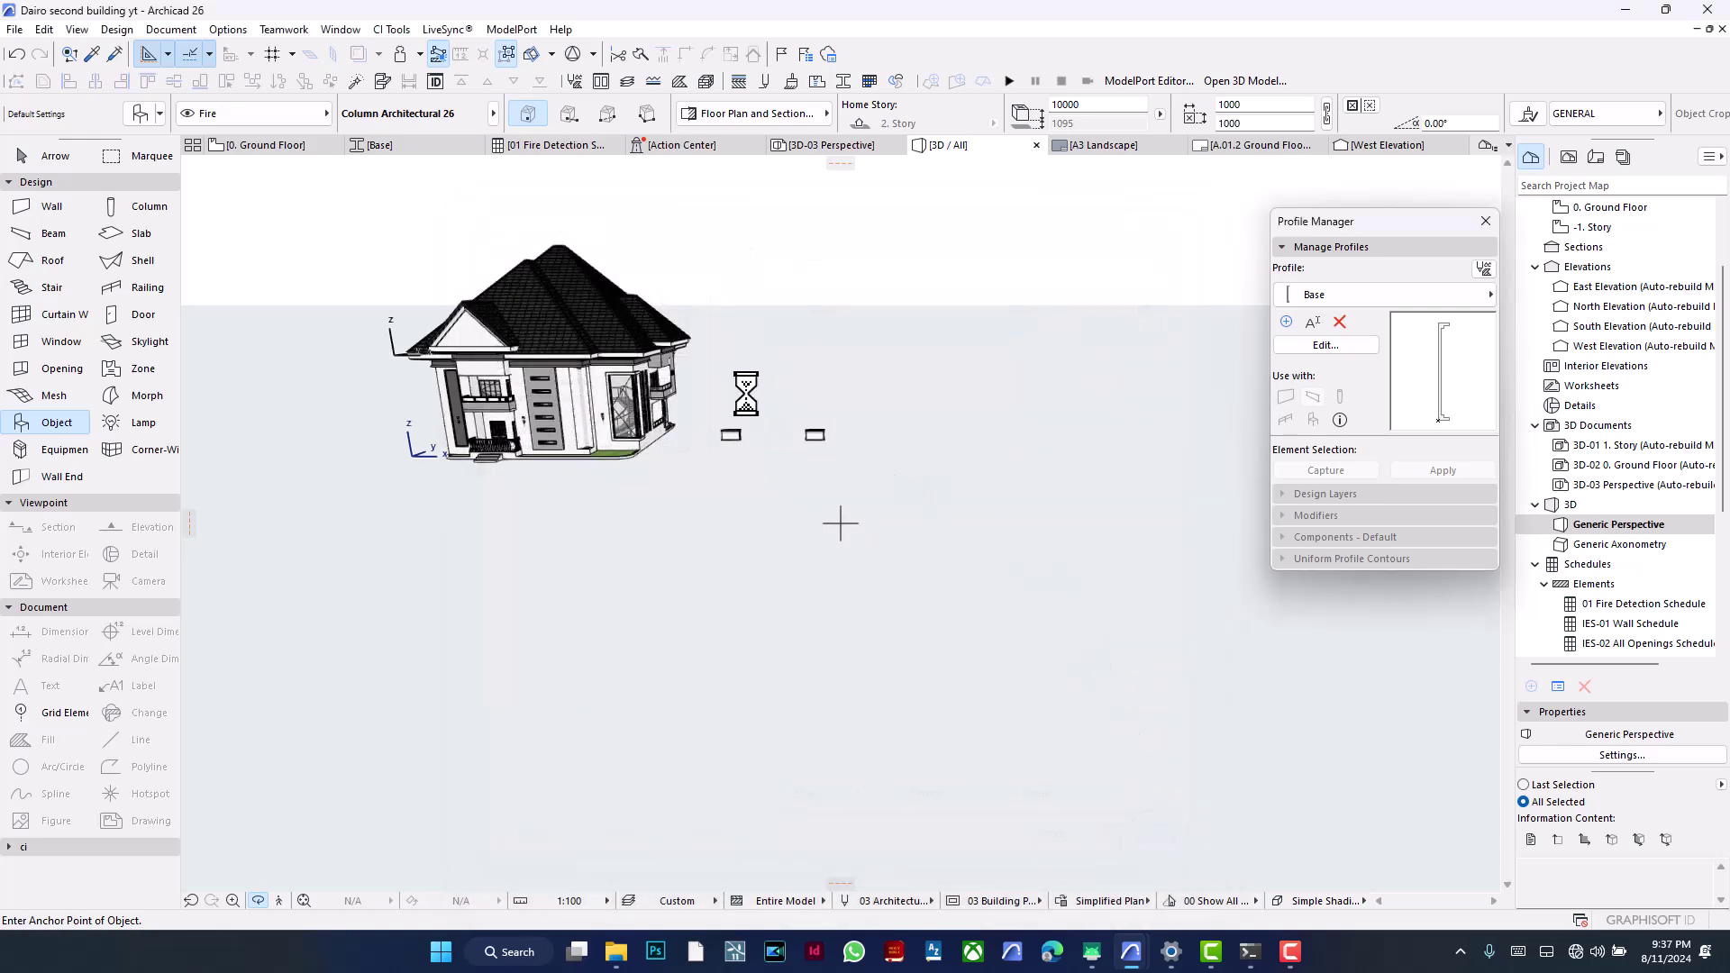
# Step: Try the placed column with its number of facets set to 3
pyautogui.scroll(5, 824, 390)
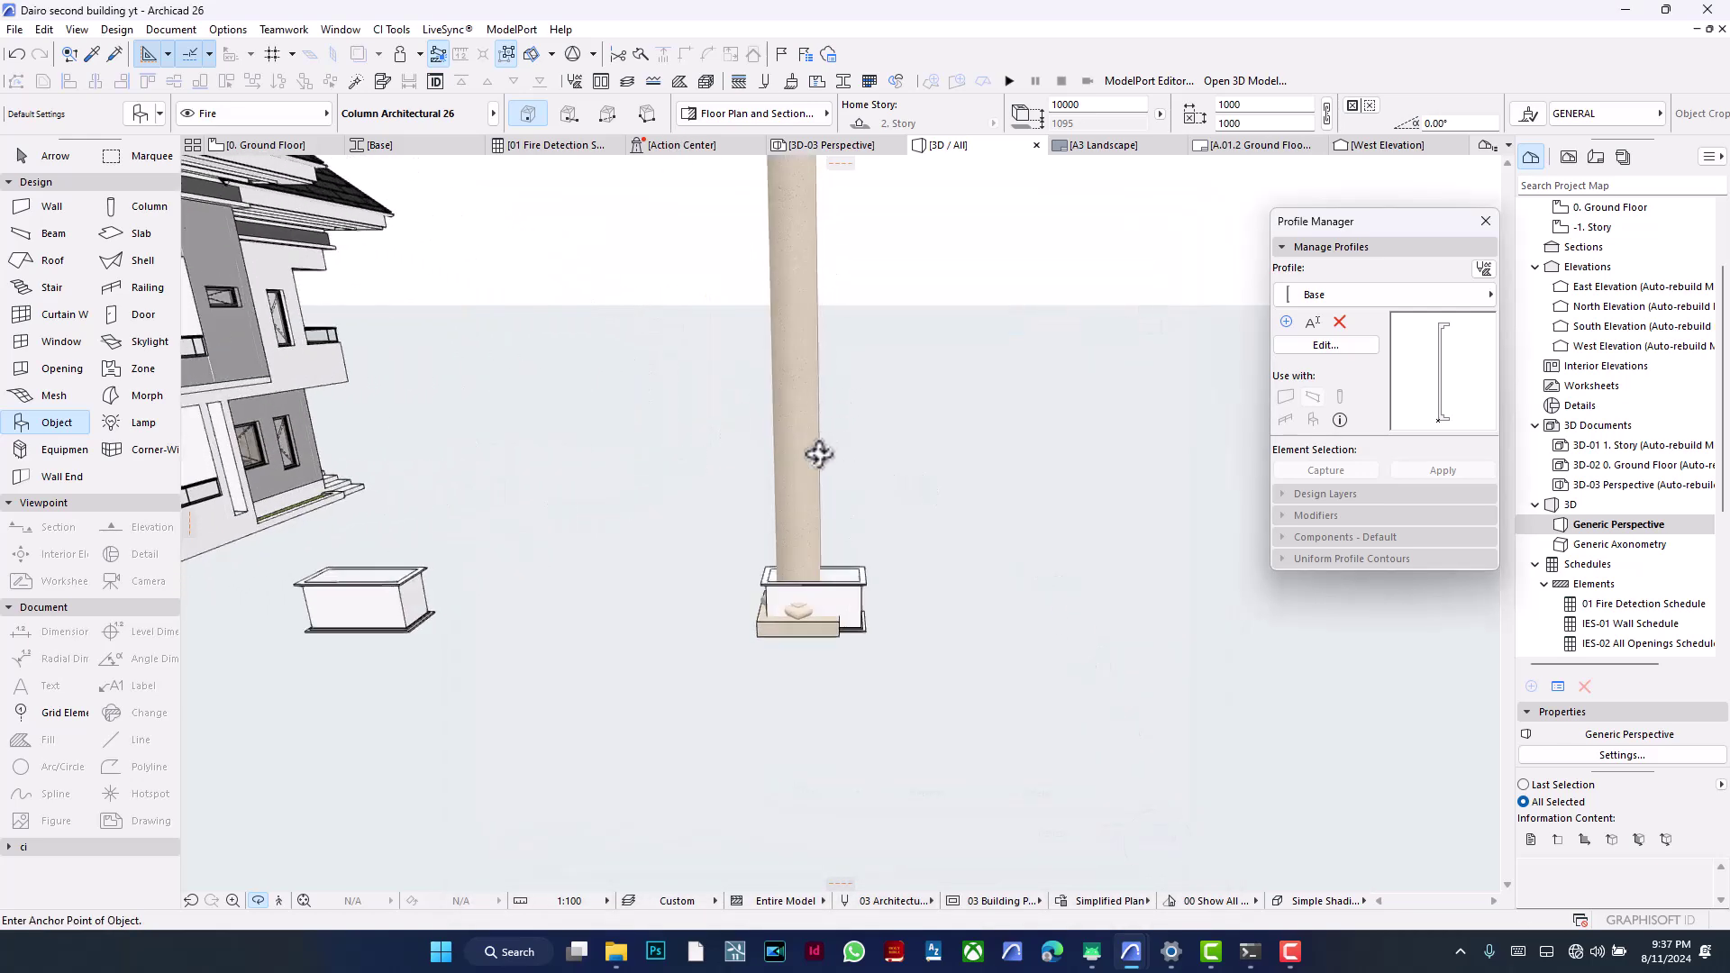
pyautogui.keyDown('shift'); pyautogui.moveTo(818, 454); pyautogui.dragTo(835, 520, button='middle'); pyautogui.keyUp('shift')
pyautogui.scroll(6, 834, 521)
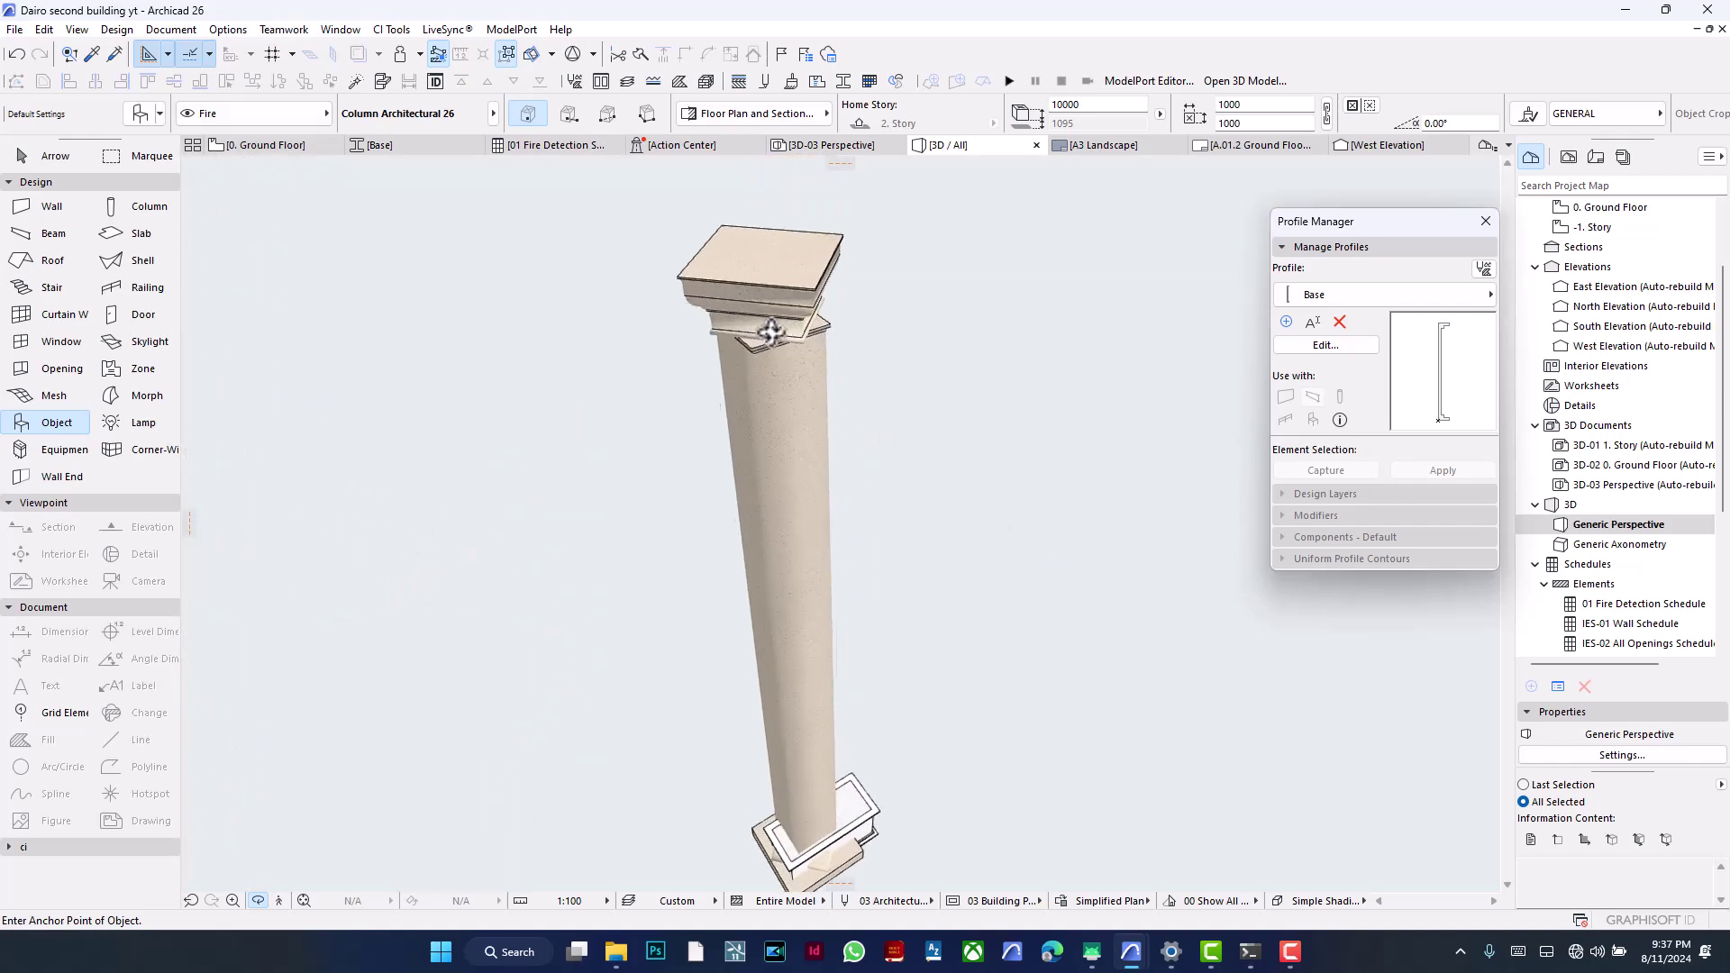
pyautogui.scroll(3, 773, 342)
pyautogui.keyDown('shift'); pyautogui.moveTo(773, 347); pyautogui.dragTo(915, 506, button='middle'); pyautogui.keyUp('shift')
pyautogui.scroll(2, 1035, 532)
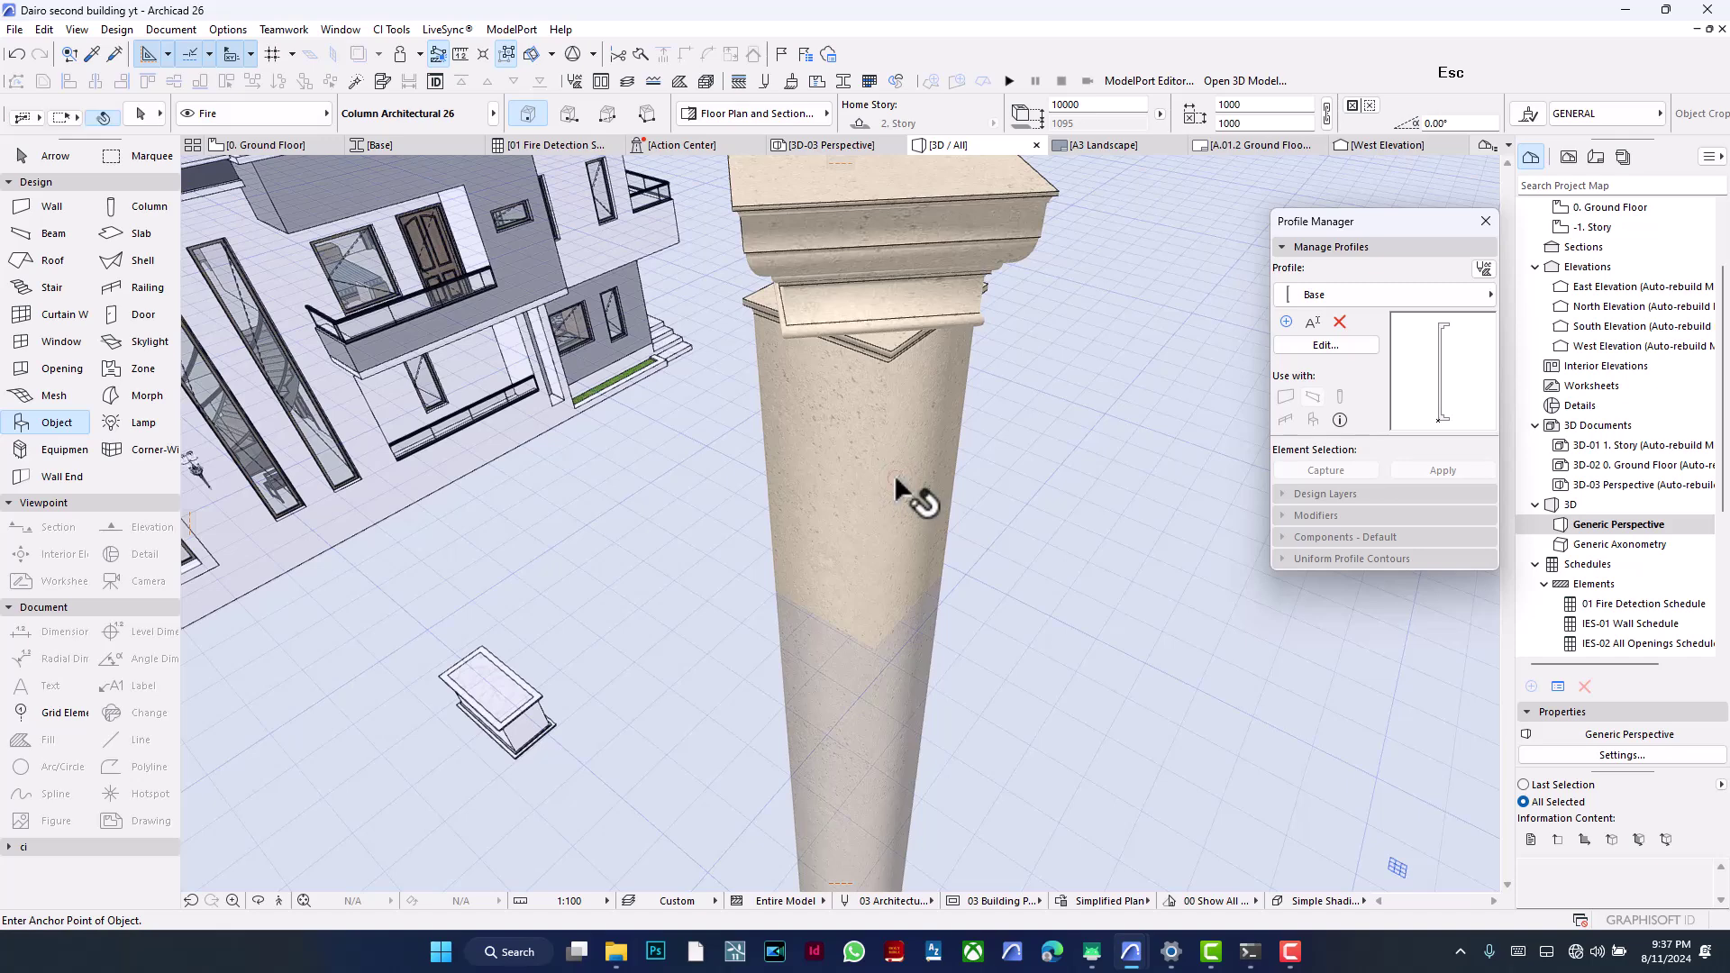
pyautogui.keyDown('shift'); pyautogui.click(790, 482); pyautogui.keyUp('shift')
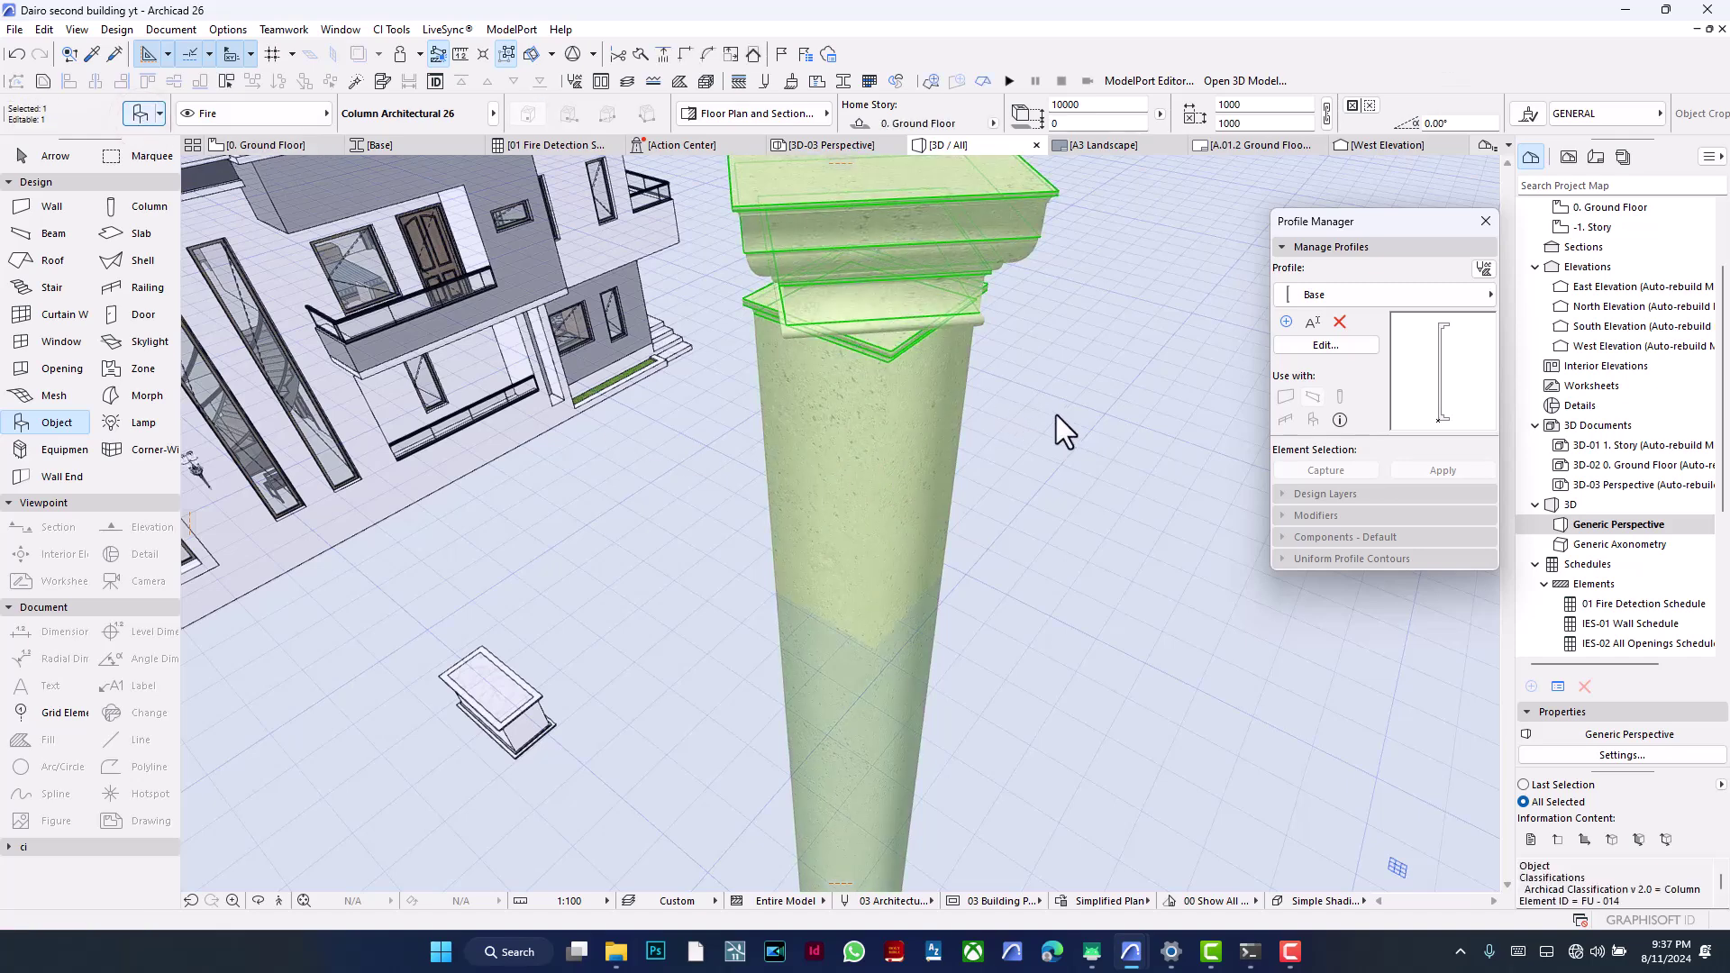
pyautogui.hotkey('ctrl', 't')
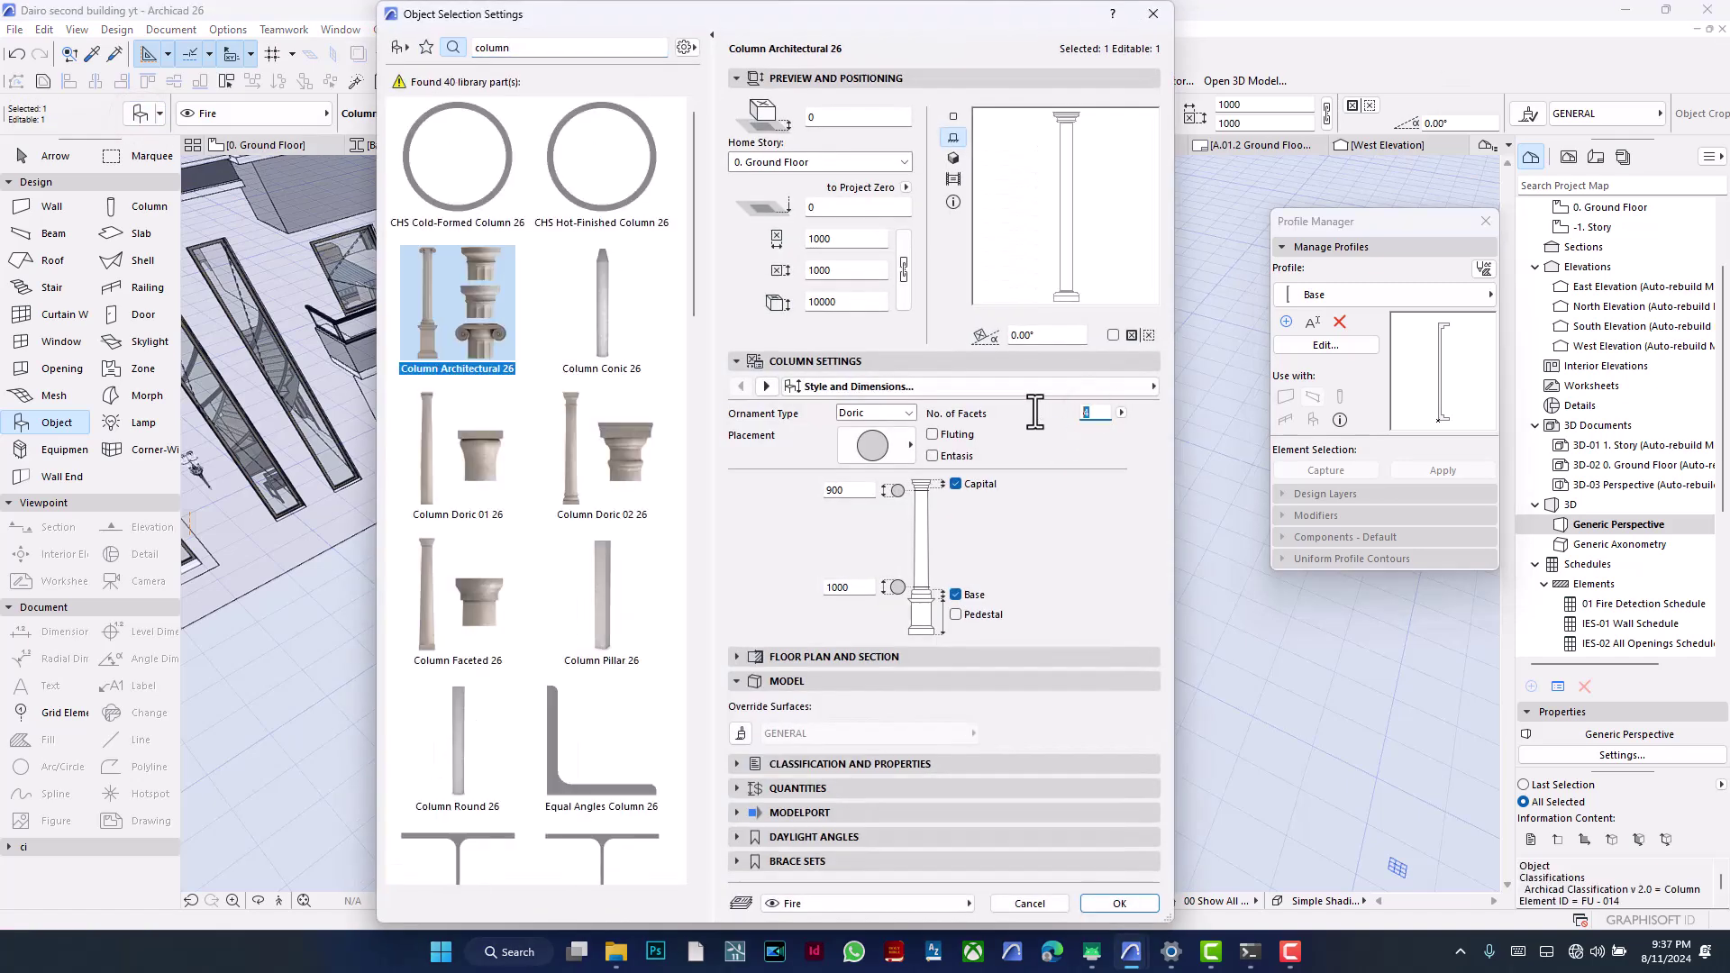
pyautogui.press('Return')
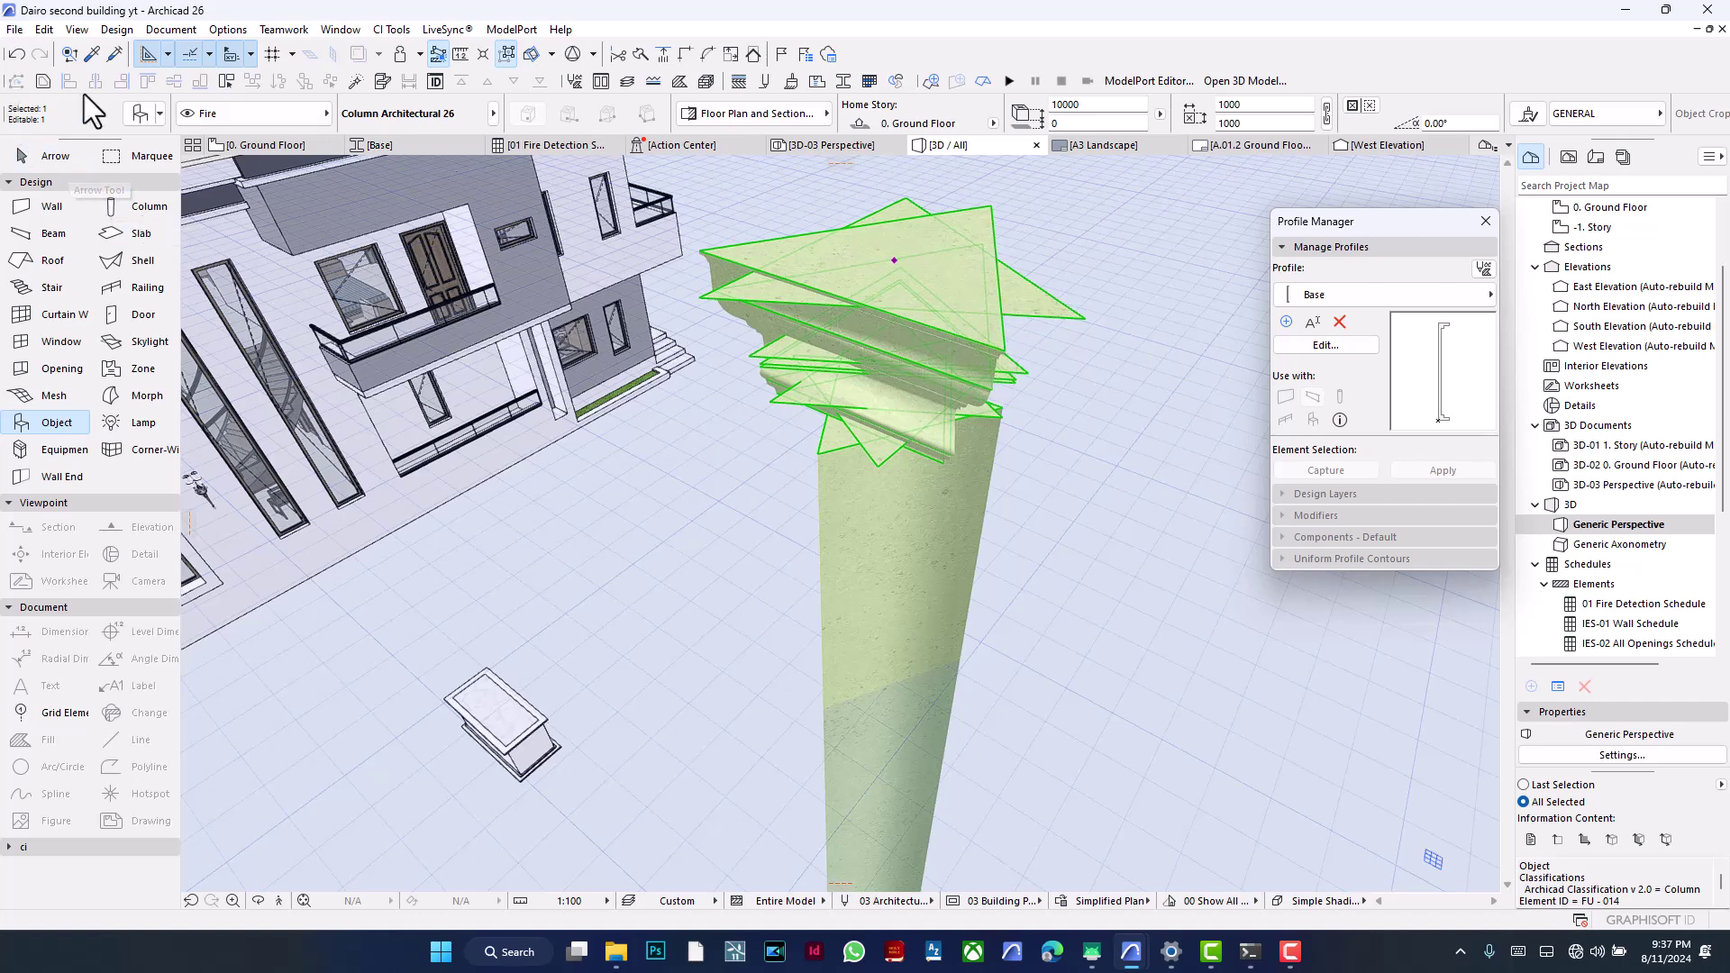
# Step: Set the selected column's number of facets to 36, accept the settings and deselect the column
pyautogui.click(140, 114)
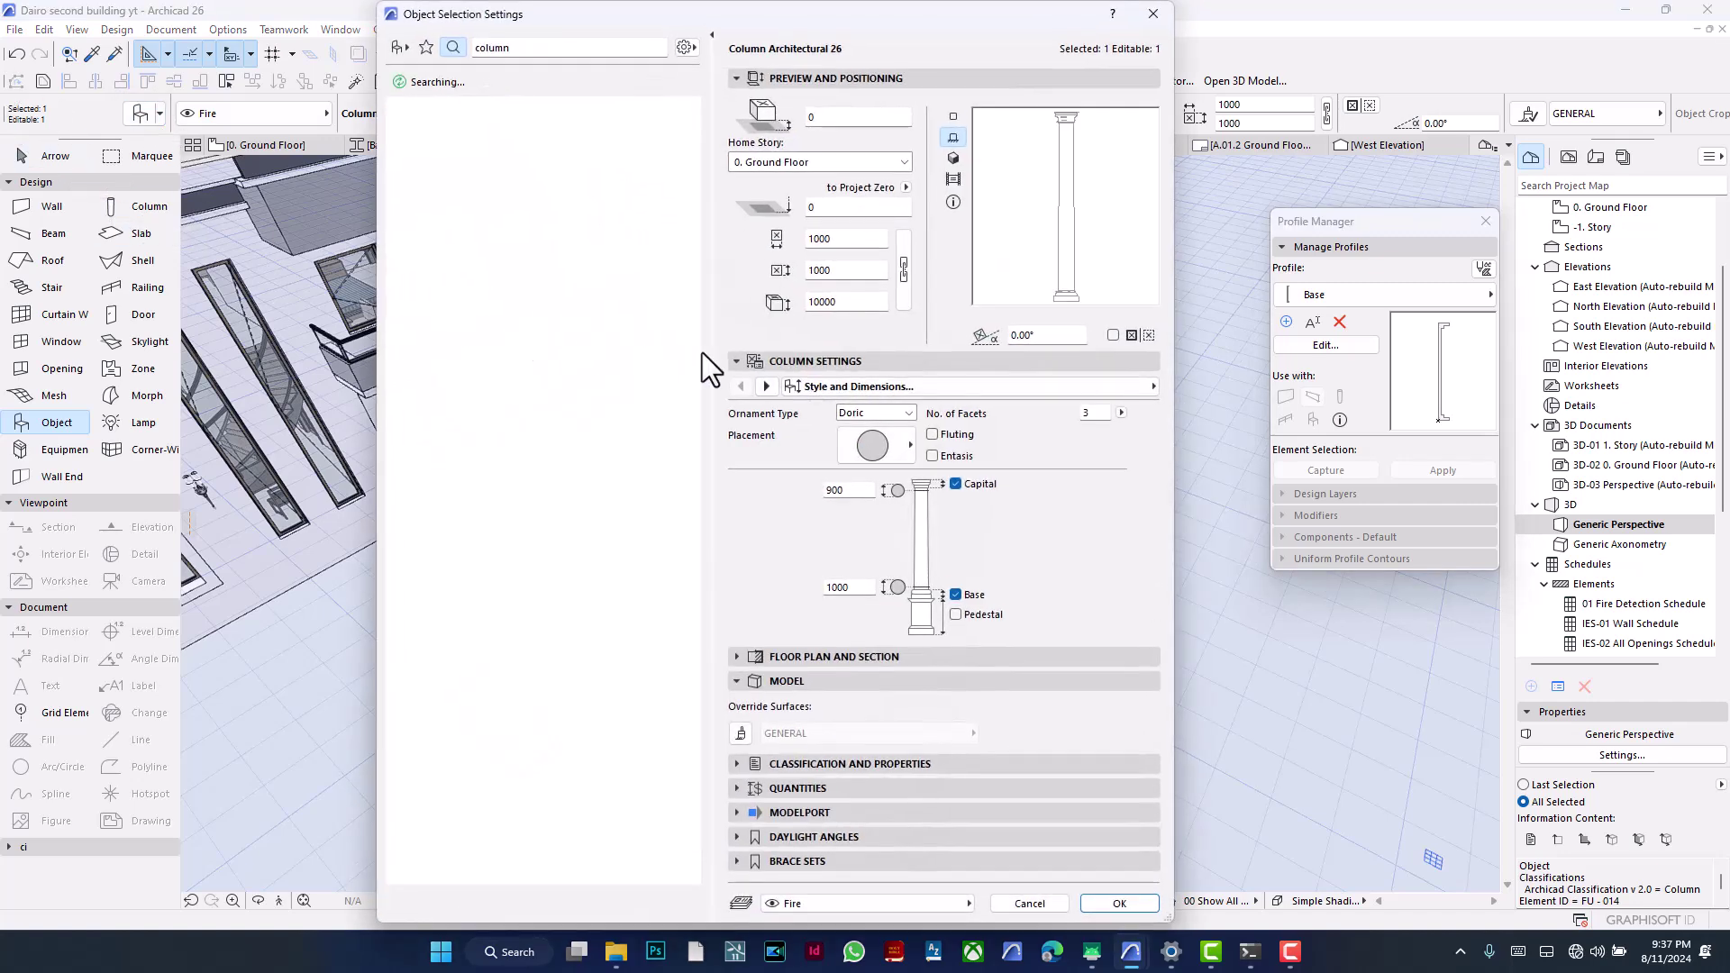
pyautogui.click(1092, 413)
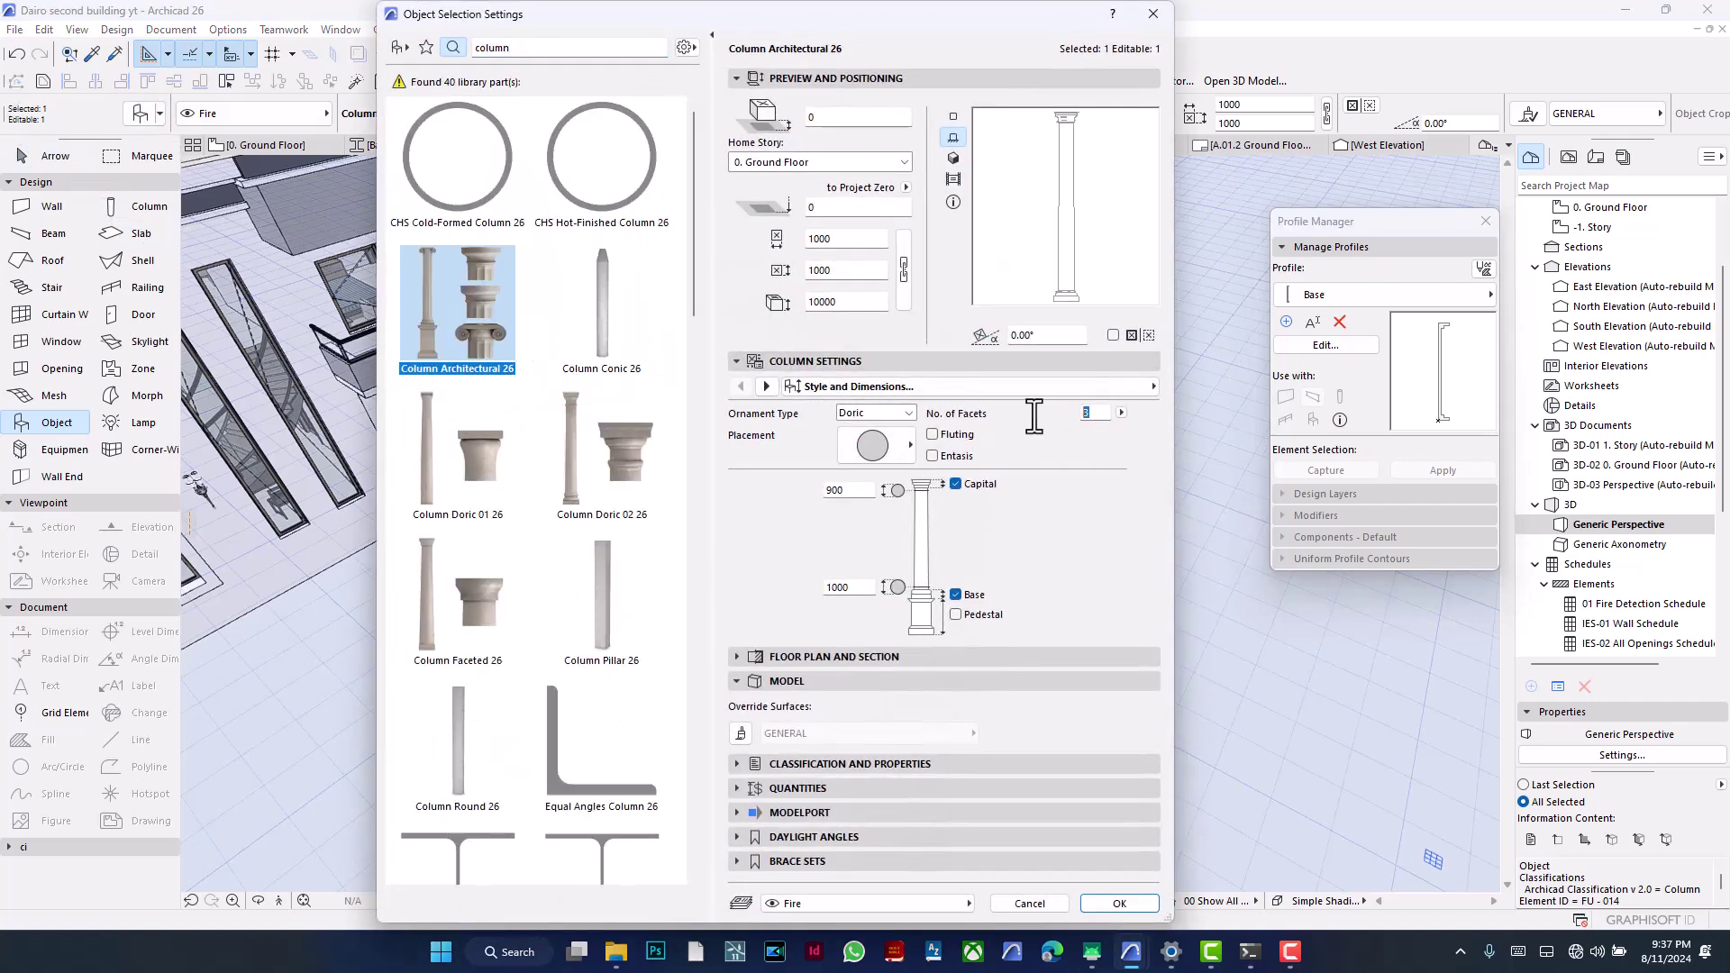
pyautogui.write('6')
pyautogui.press('Return')
pyautogui.click(1119, 904)
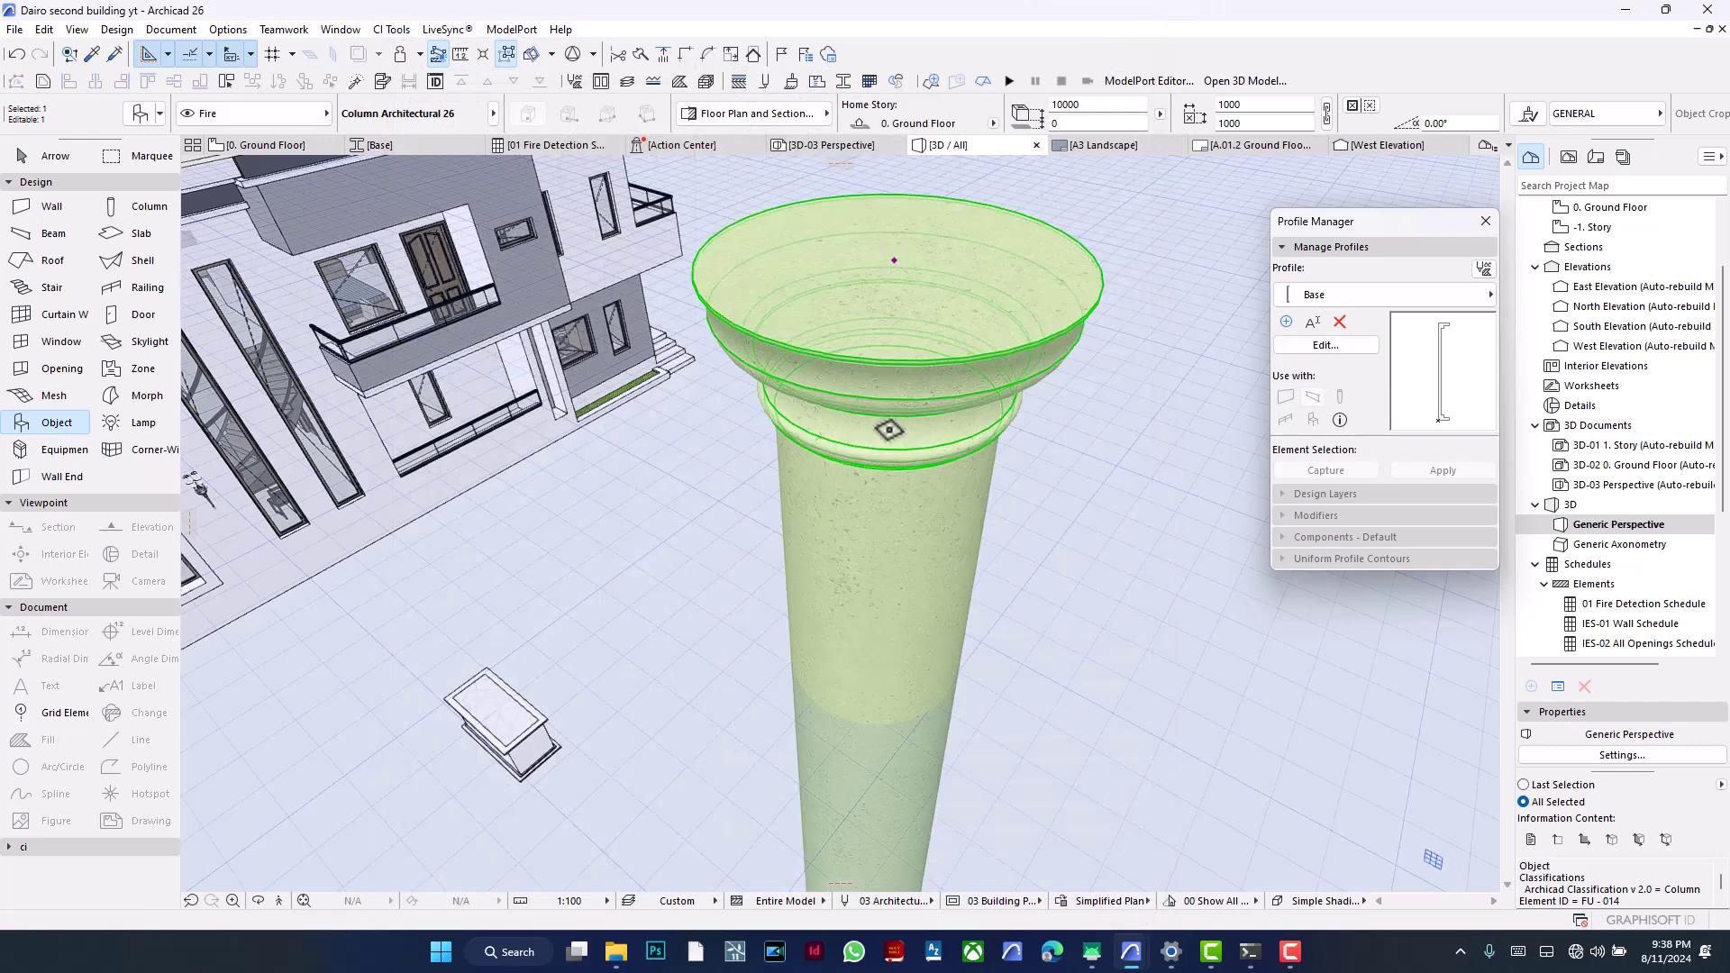
pyautogui.moveTo(1037, 526)
pyautogui.keyDown('shift'); pyautogui.mouseDown(button='middle')
pyautogui.moveTo(1035, 500)
pyautogui.moveTo(1004, 520)
pyautogui.mouseUp(button='middle'); pyautogui.keyUp('shift')
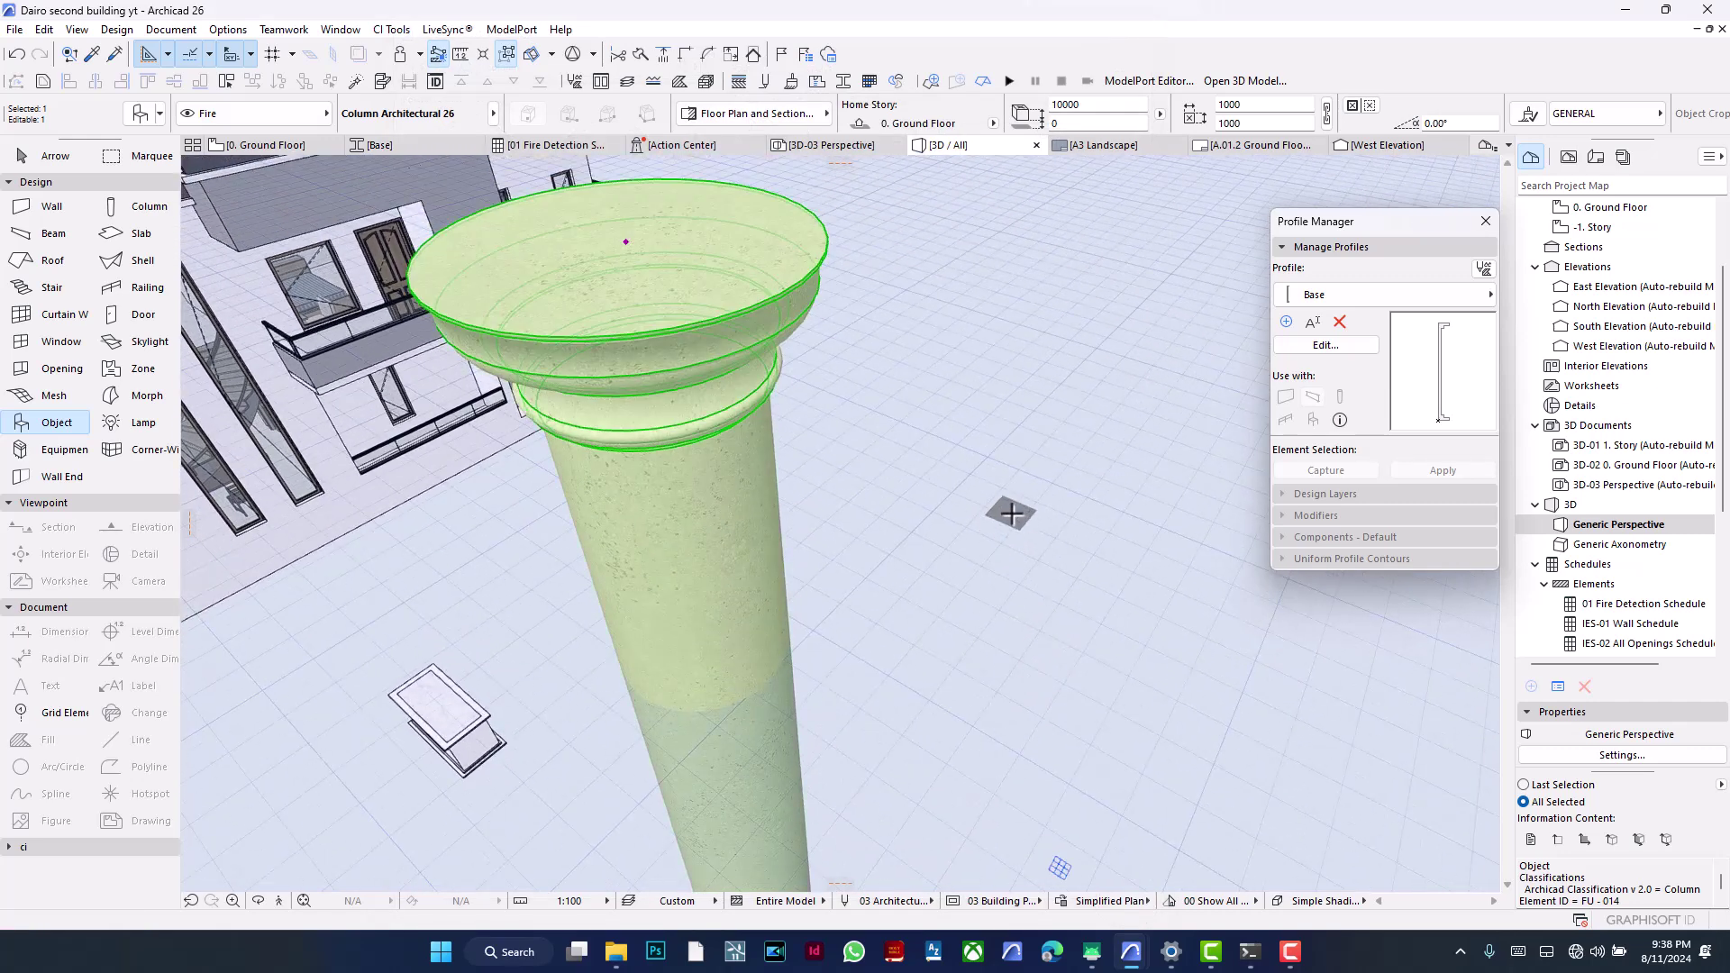
pyautogui.press('Escape')
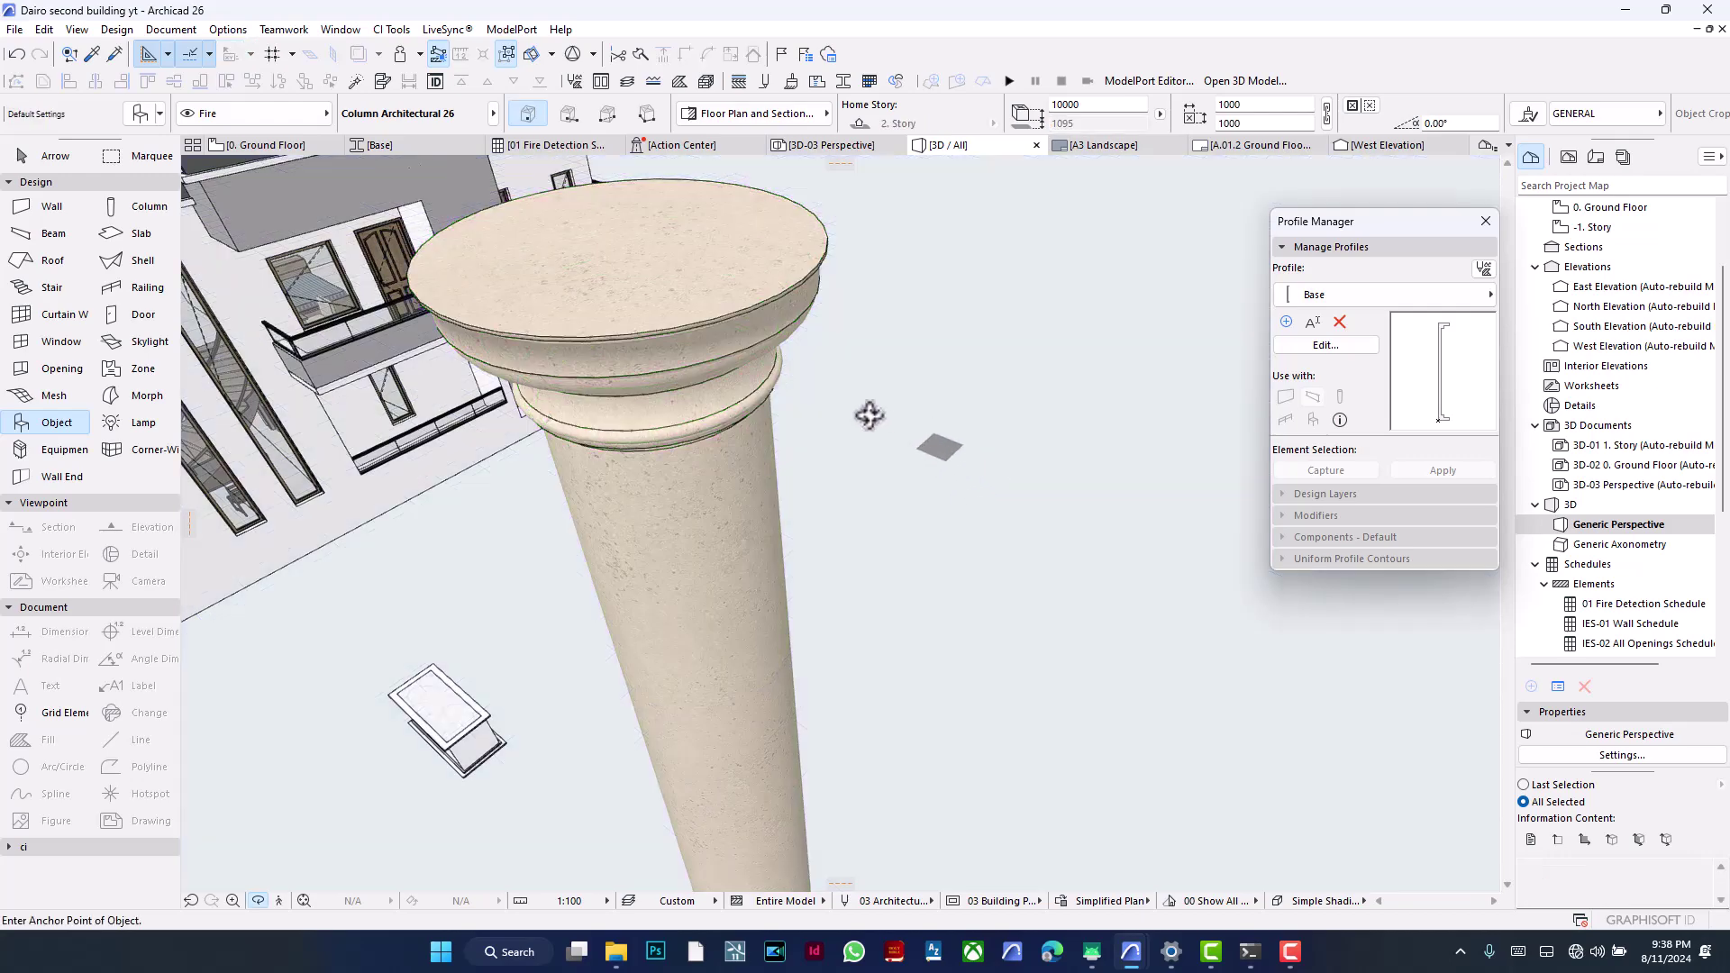
# Step: Set the placed column's lower and upper shaft diameters both to 500
pyautogui.keyDown('shift'); pyautogui.moveTo(1011, 514); pyautogui.dragTo(840, 523, button='middle'); pyautogui.keyUp('shift')
pyautogui.keyDown('shift'); pyautogui.moveTo(904, 570); pyautogui.dragTo(983, 577, button='middle'); pyautogui.keyUp('shift')
pyautogui.press('Escape')
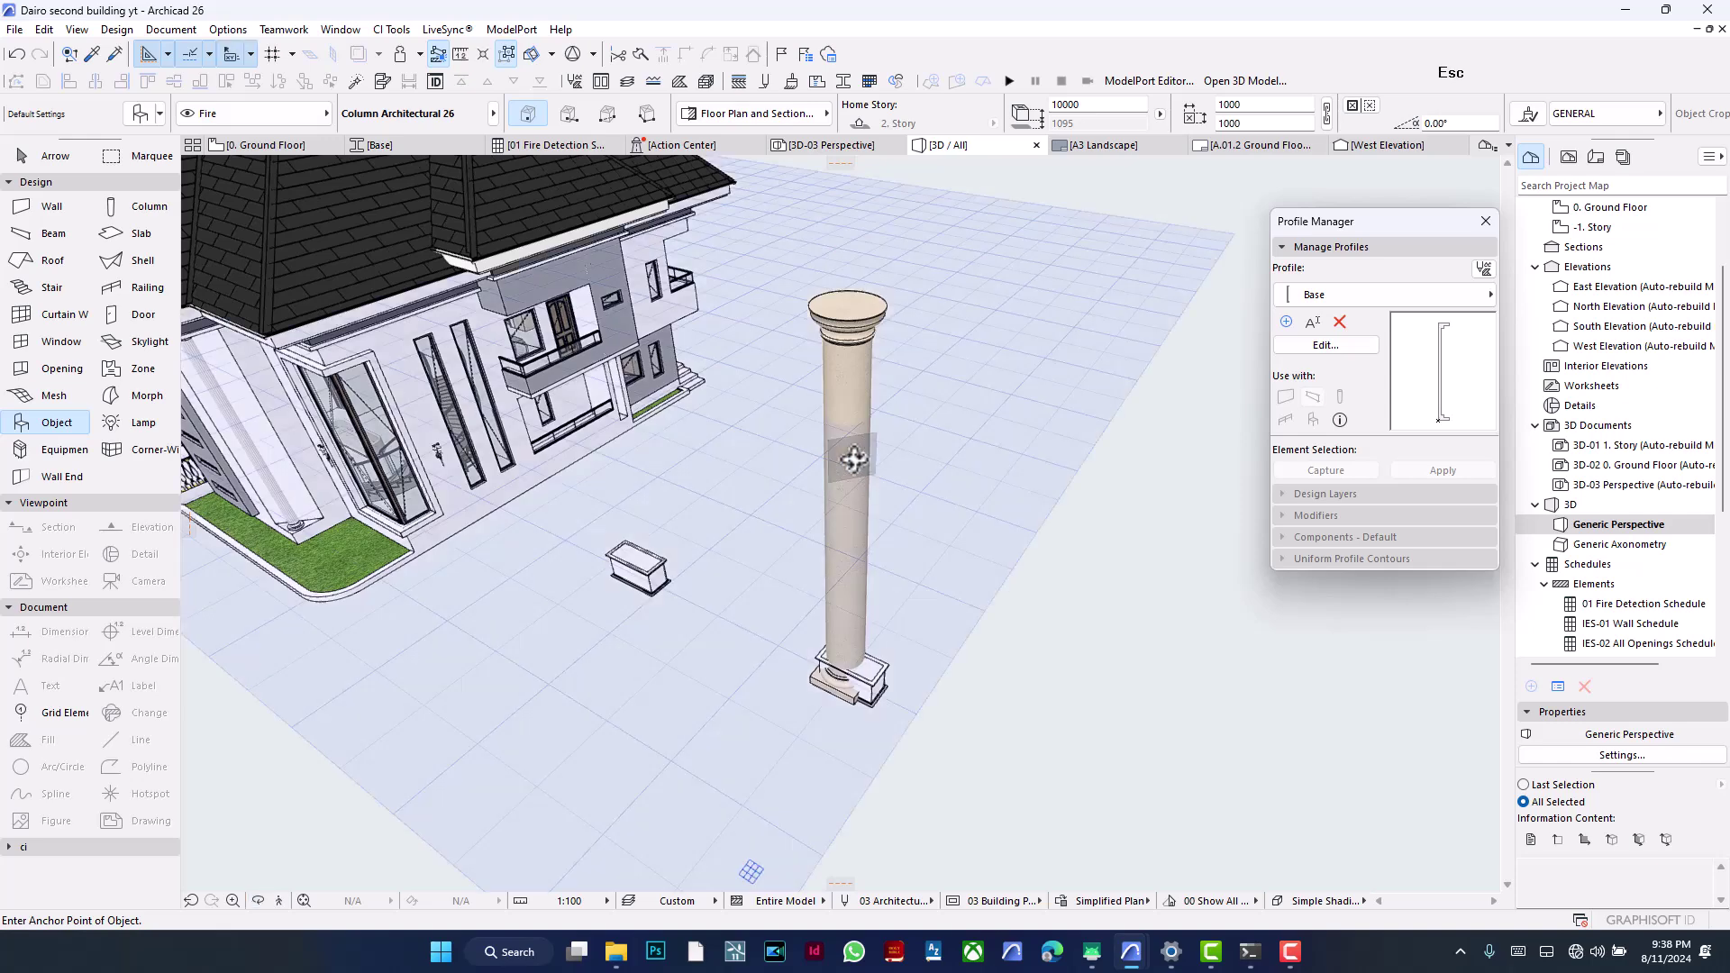
pyautogui.click(852, 456)
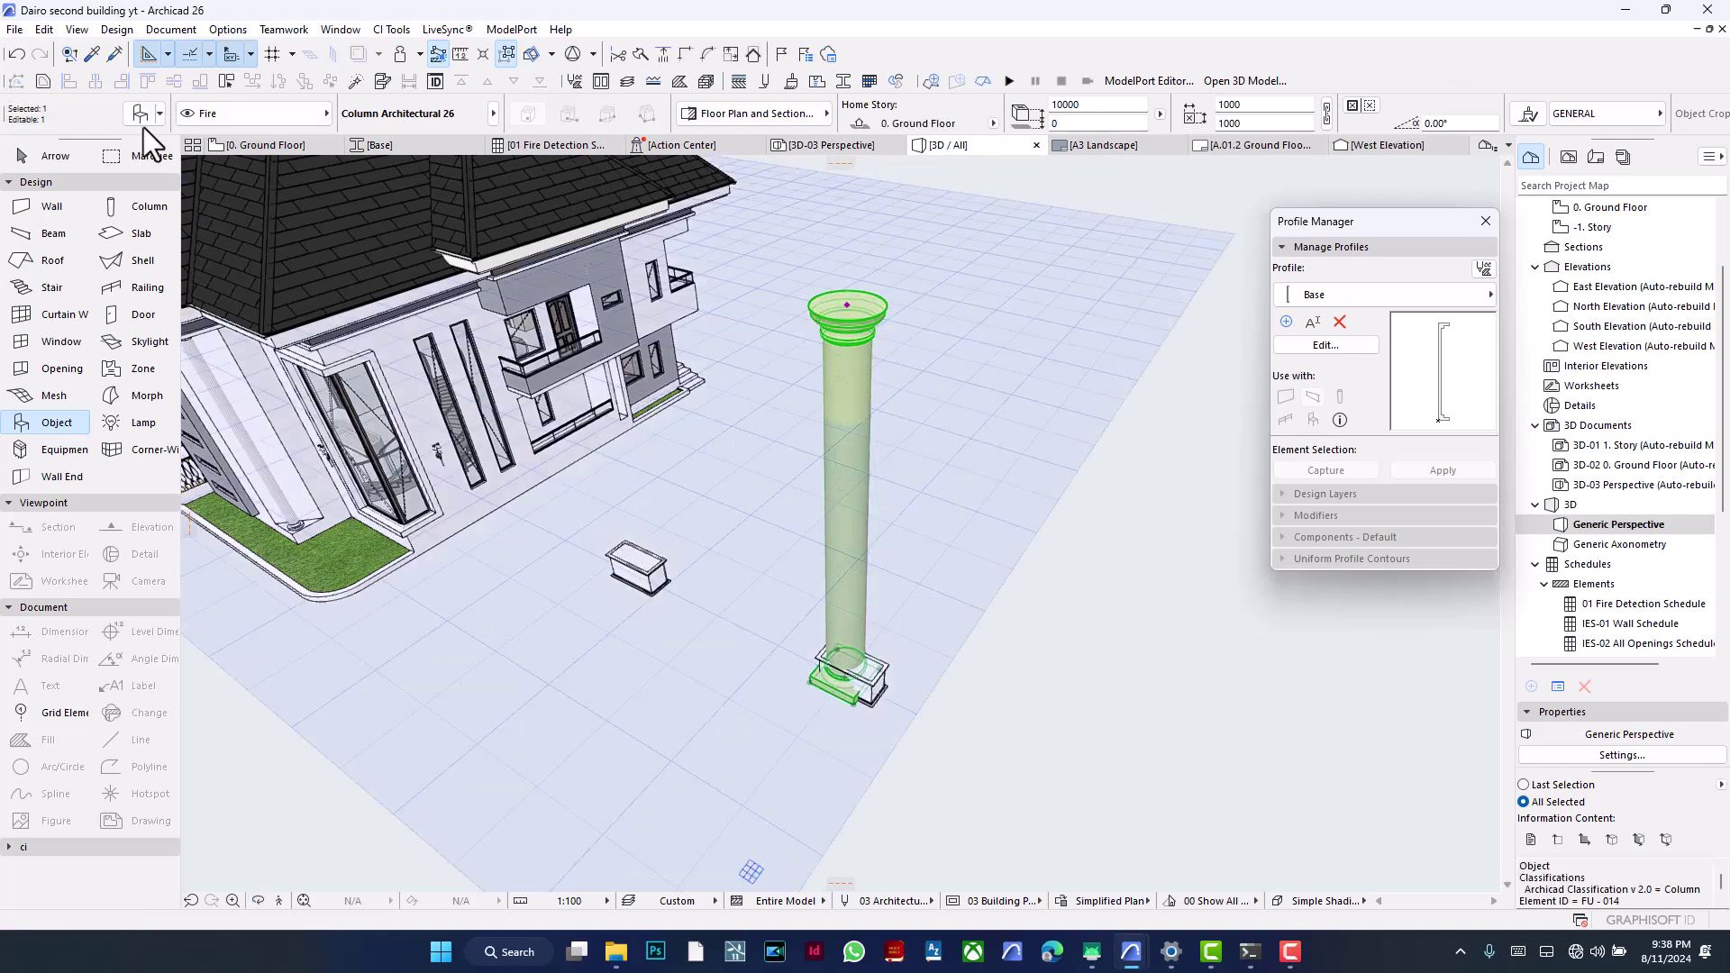
pyautogui.click(140, 113)
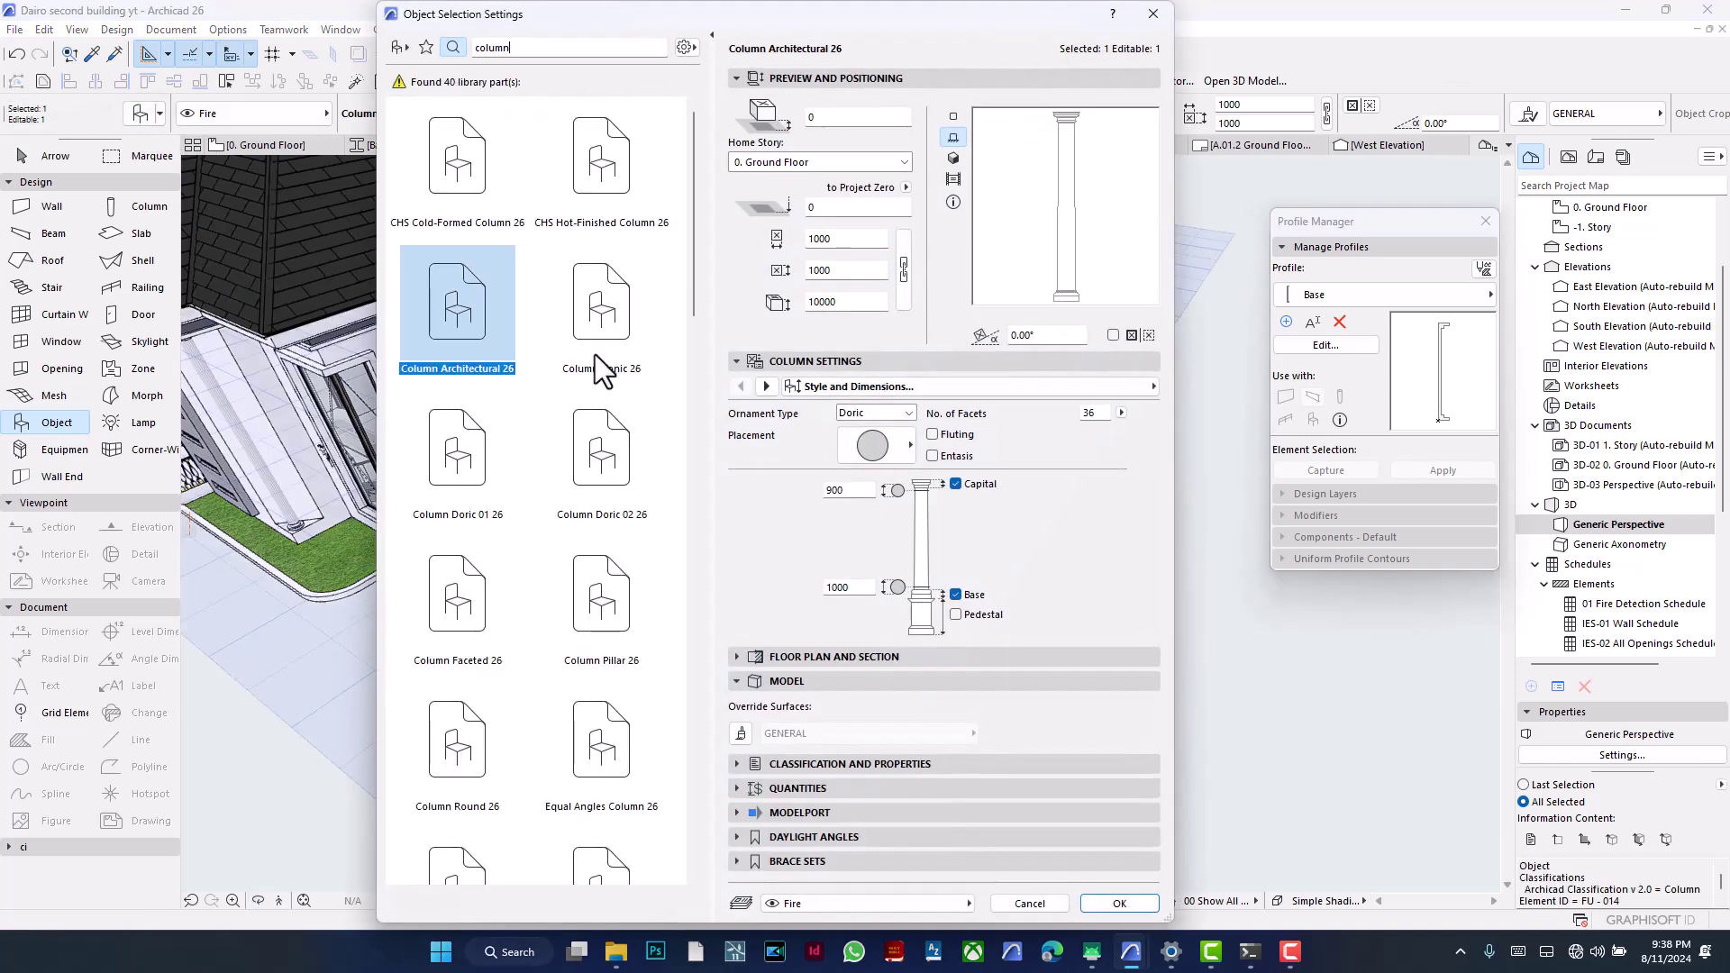
pyautogui.click(862, 585)
pyautogui.write('5')
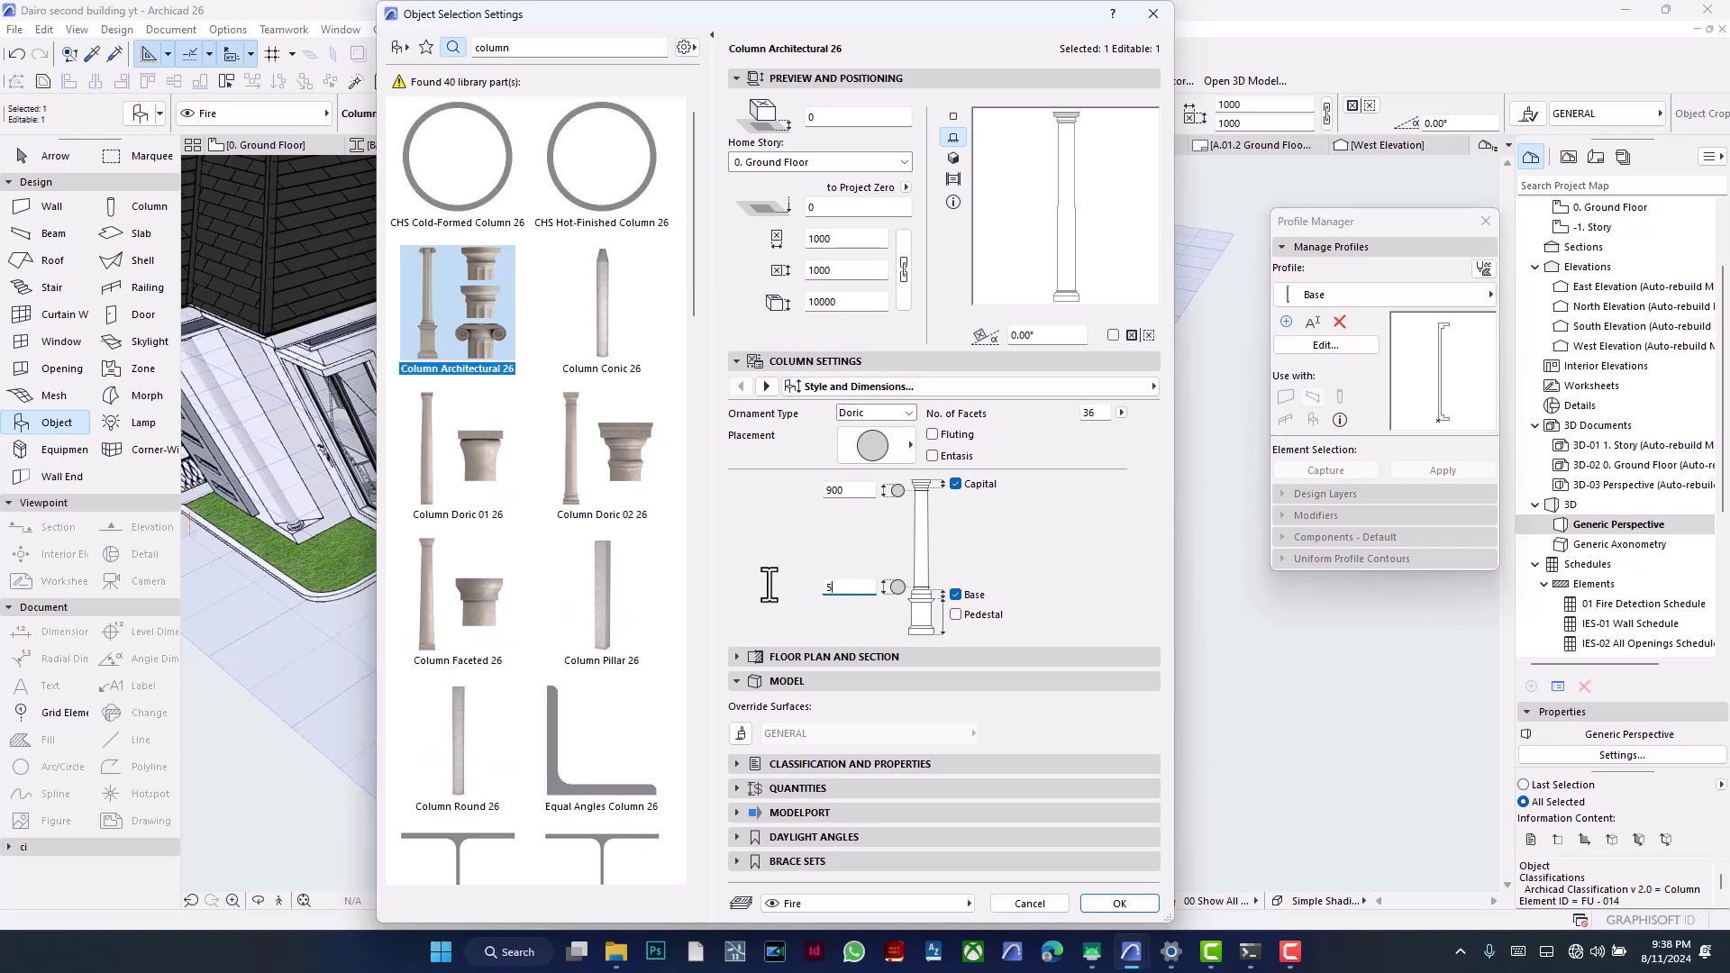
pyautogui.write('00')
pyautogui.press('Return')
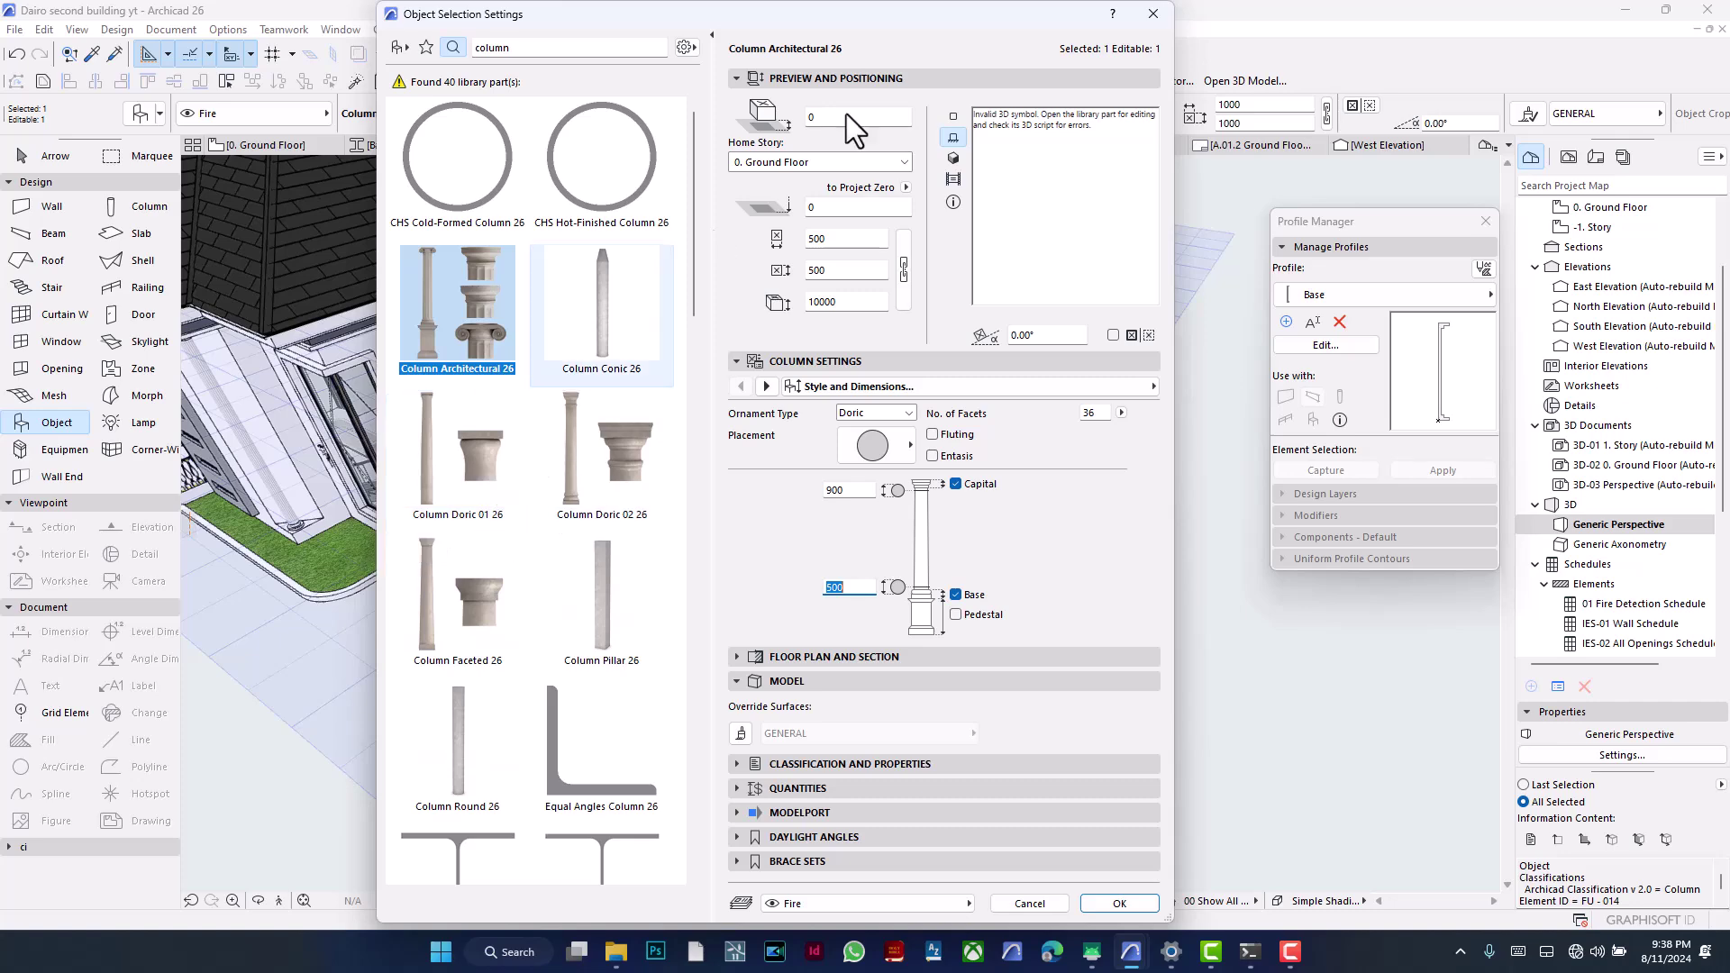
pyautogui.click(860, 490)
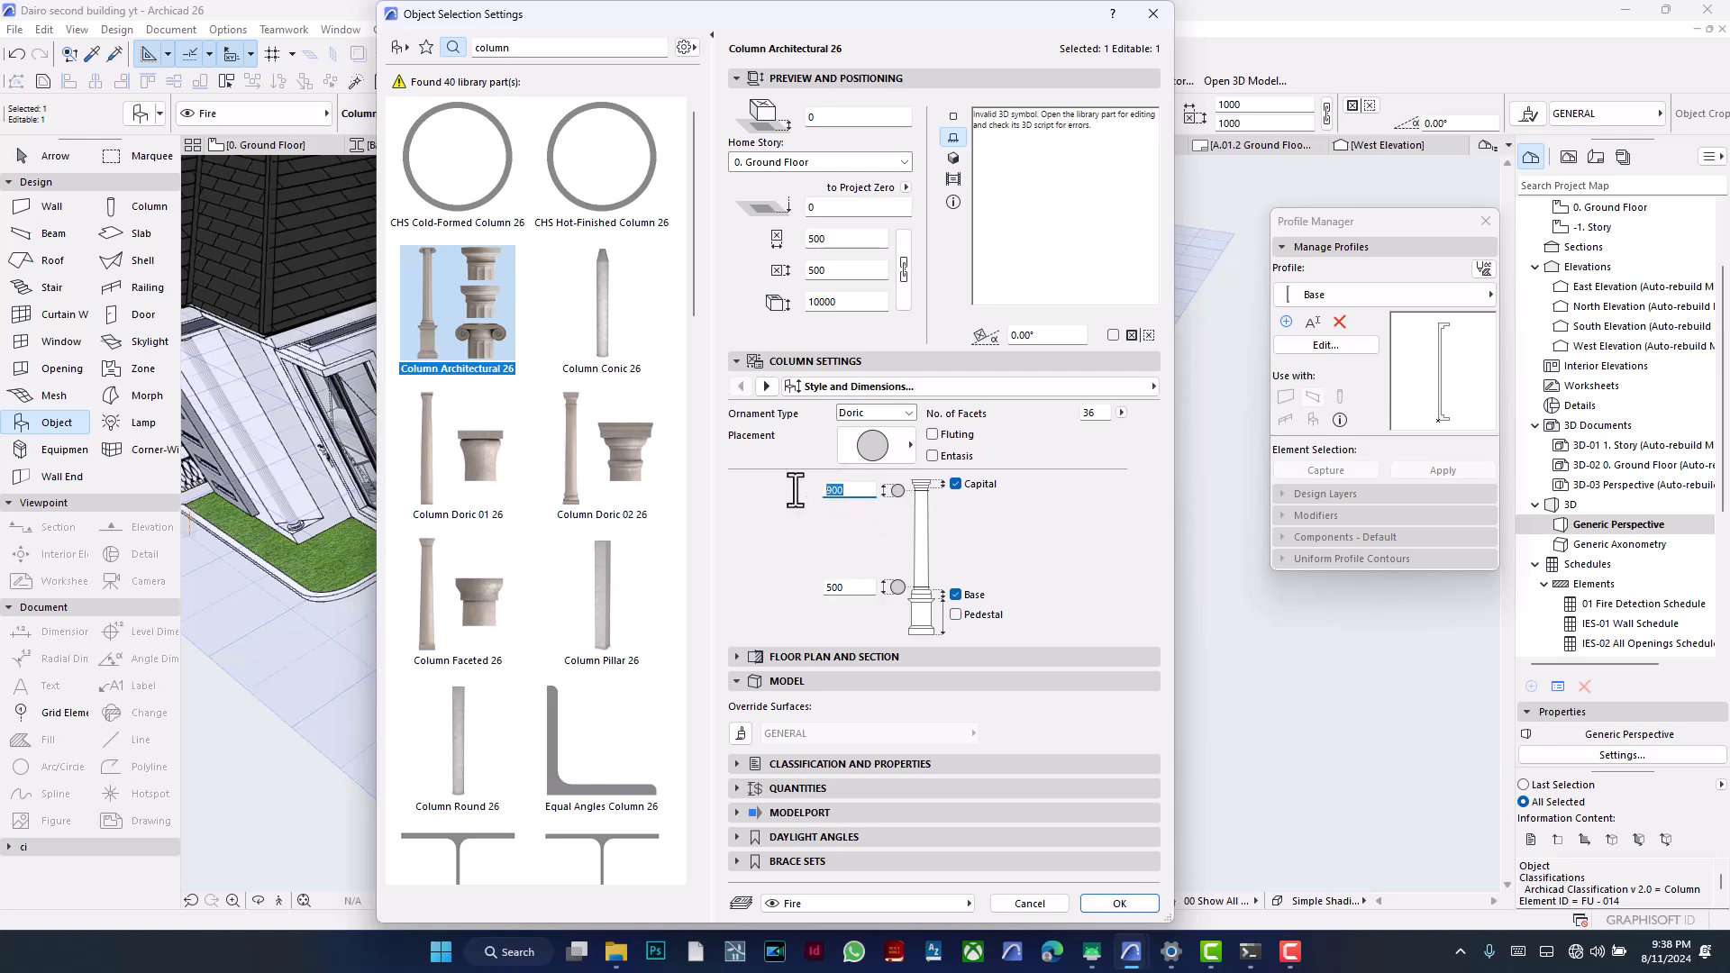
pyautogui.write('500')
pyautogui.press('Return')
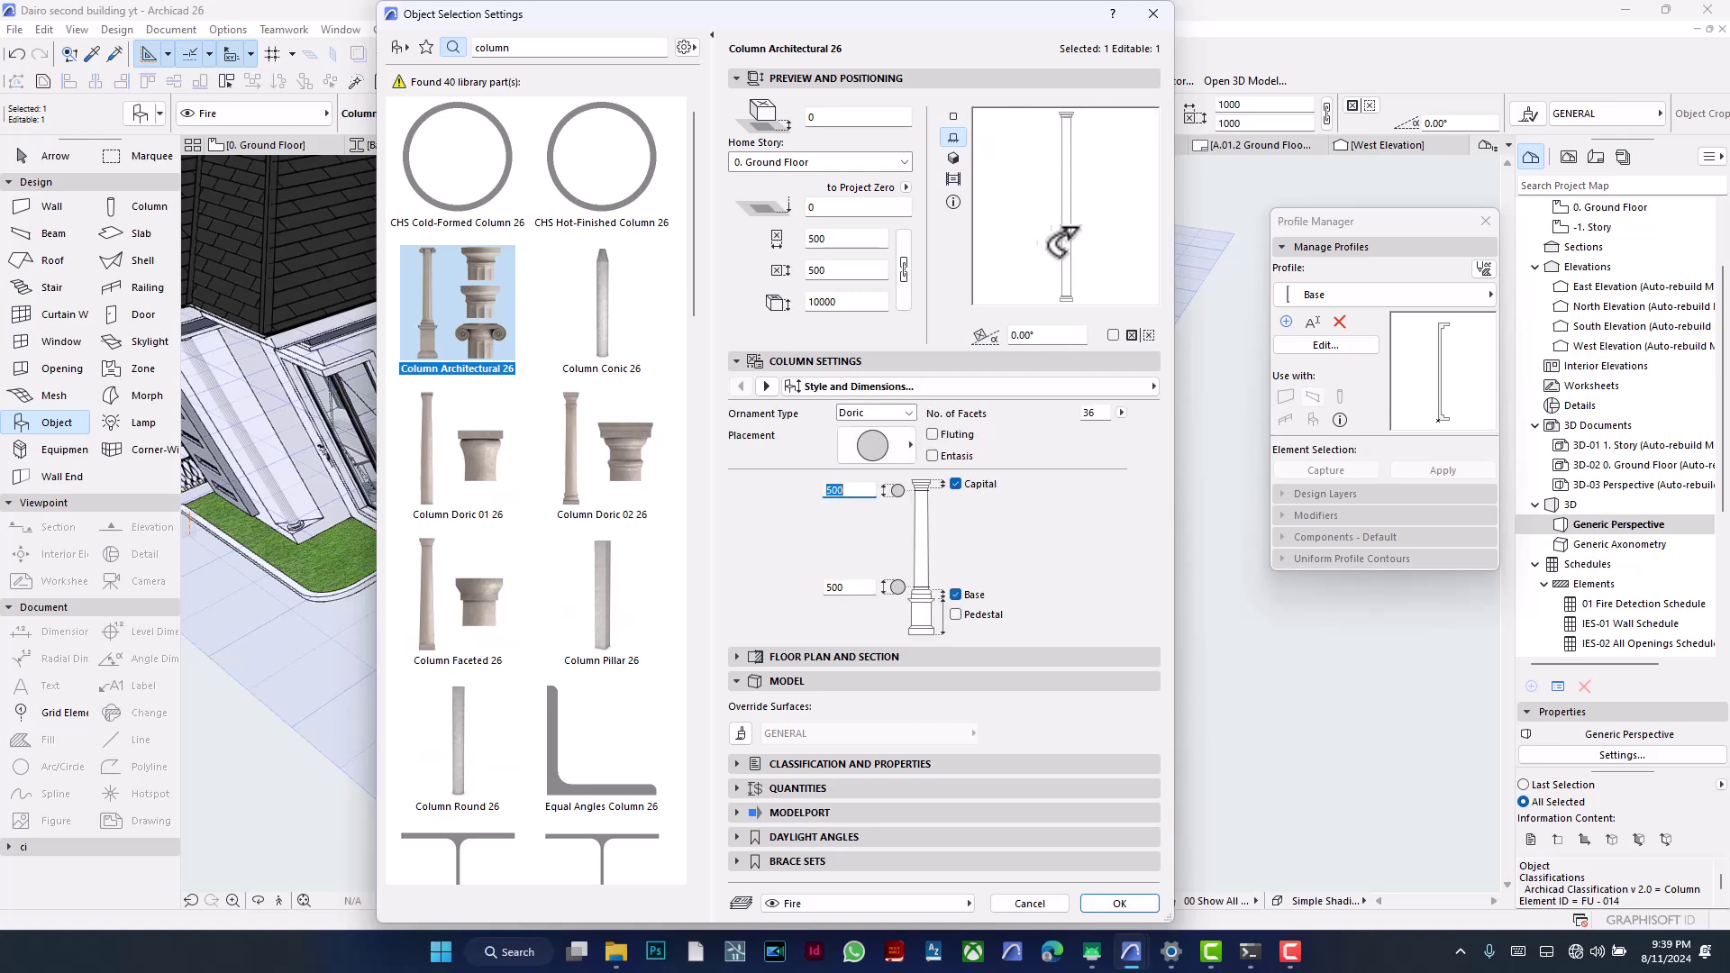
# Step: Set the column's height to 6000, review its Representation and Materials settings and accept the object settings
pyautogui.doubleClick(847, 302)
pyautogui.write('6')
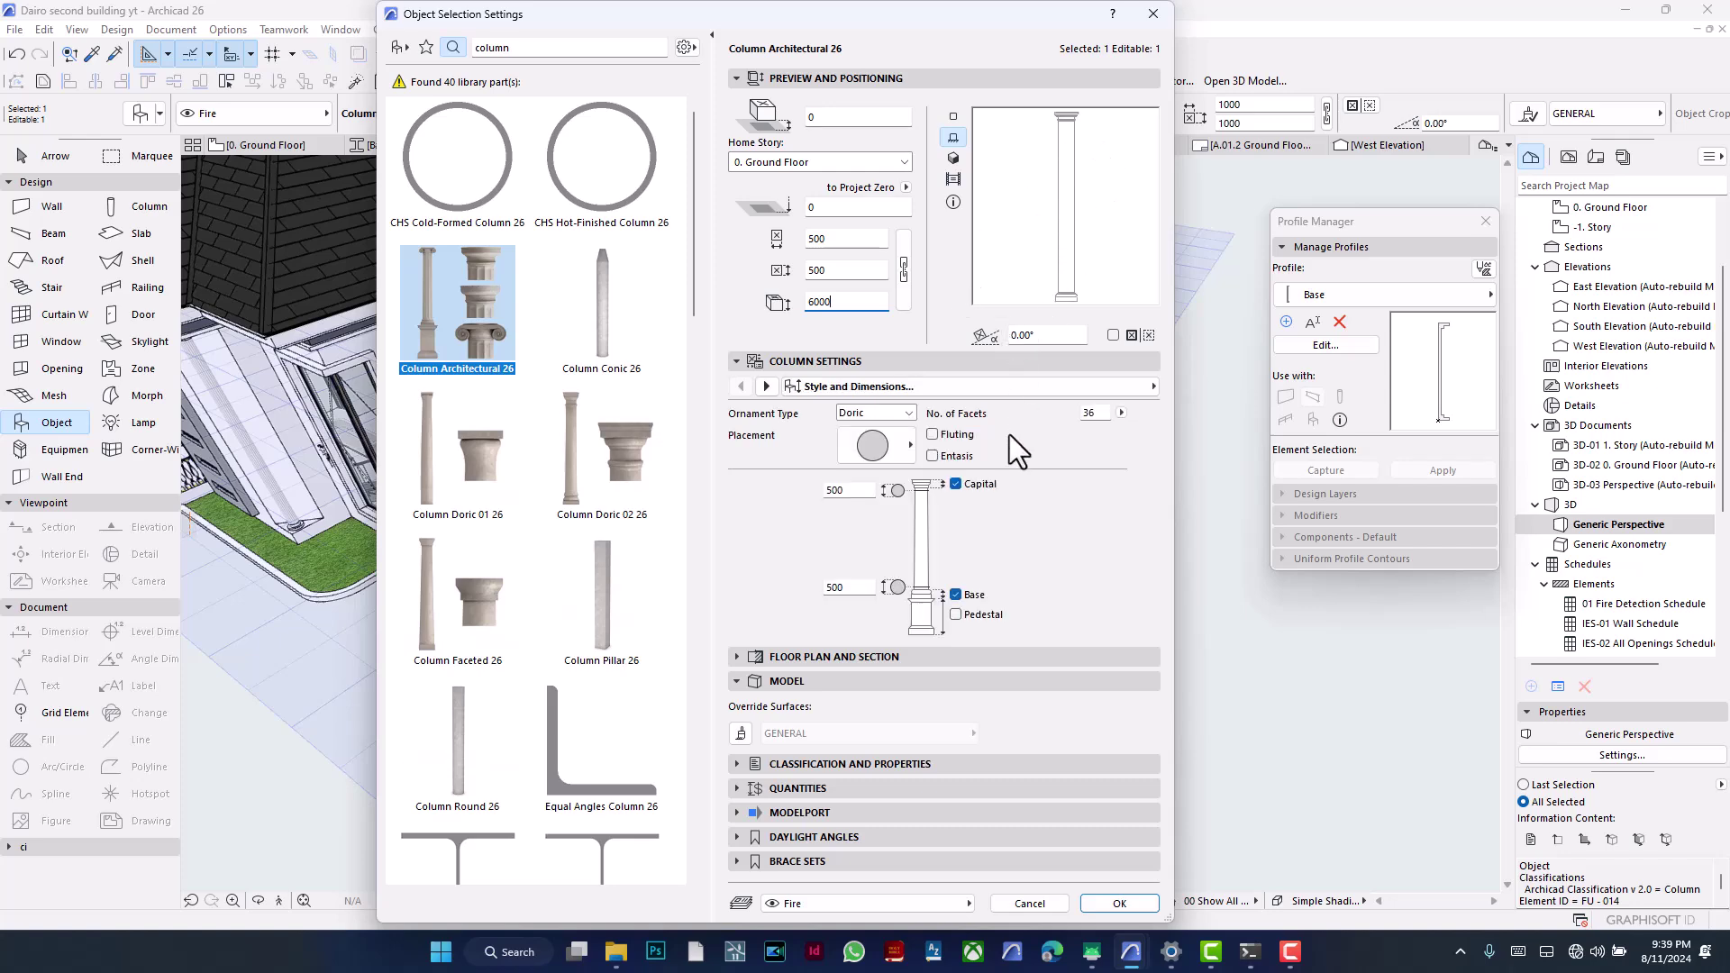
pyautogui.click(1121, 389)
pyautogui.click(1230, 407)
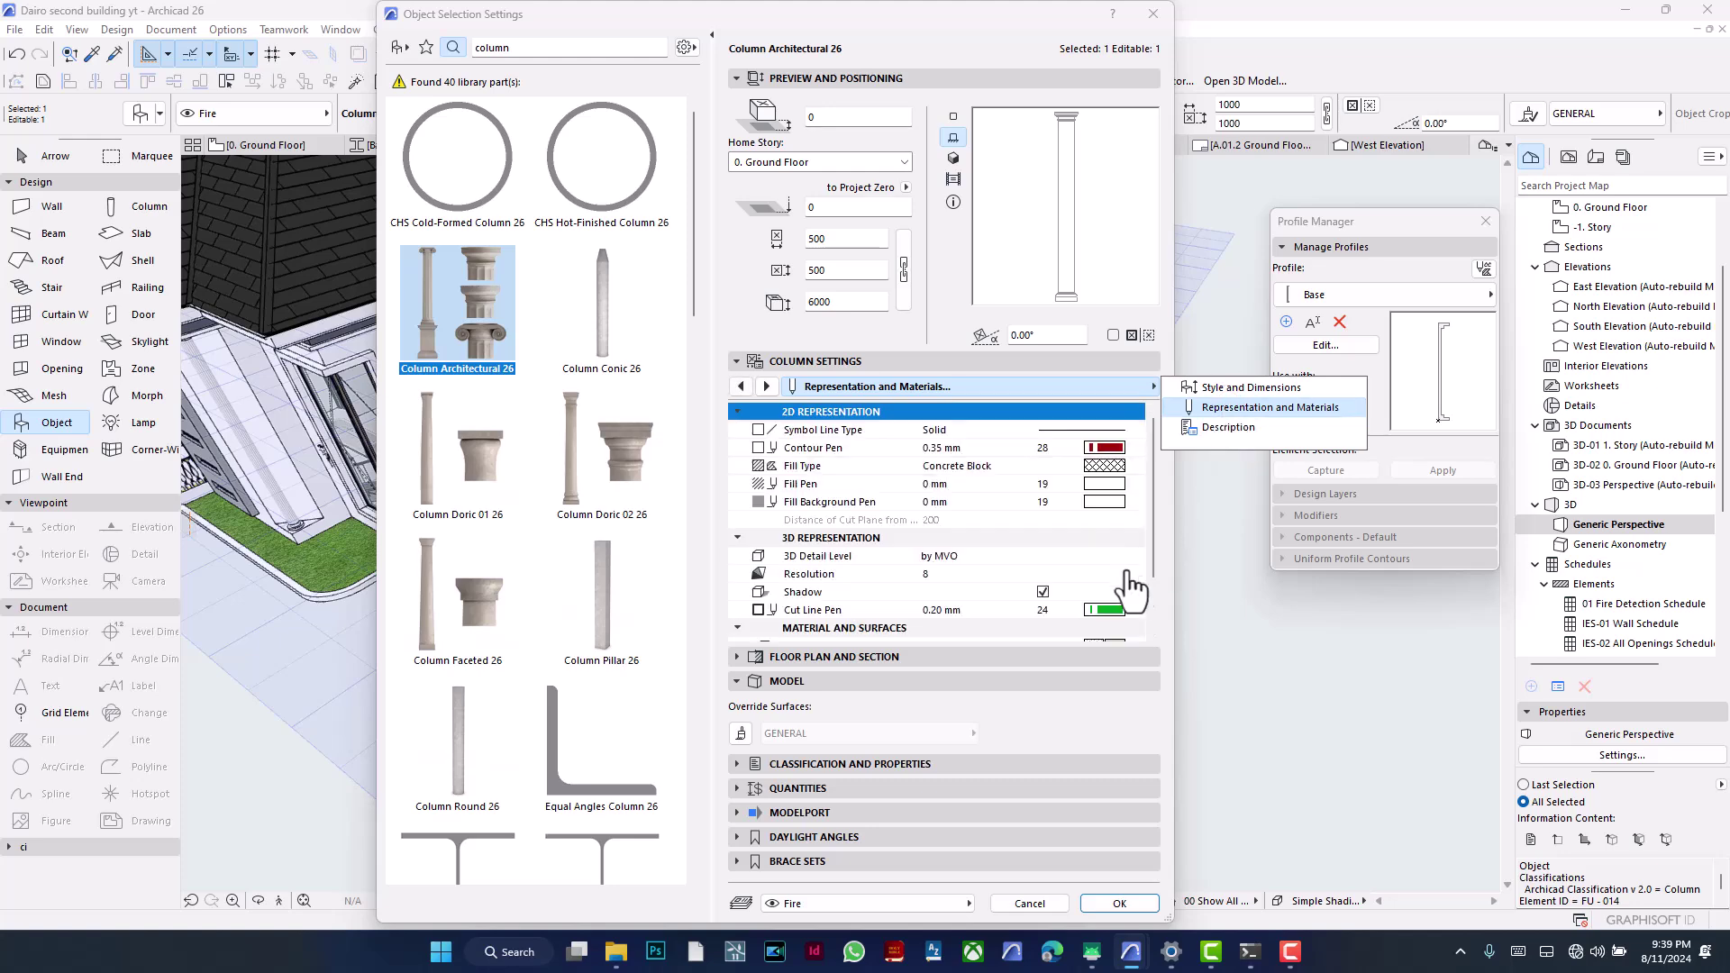
pyautogui.moveTo(1150, 570); pyautogui.dragTo(1149, 625)
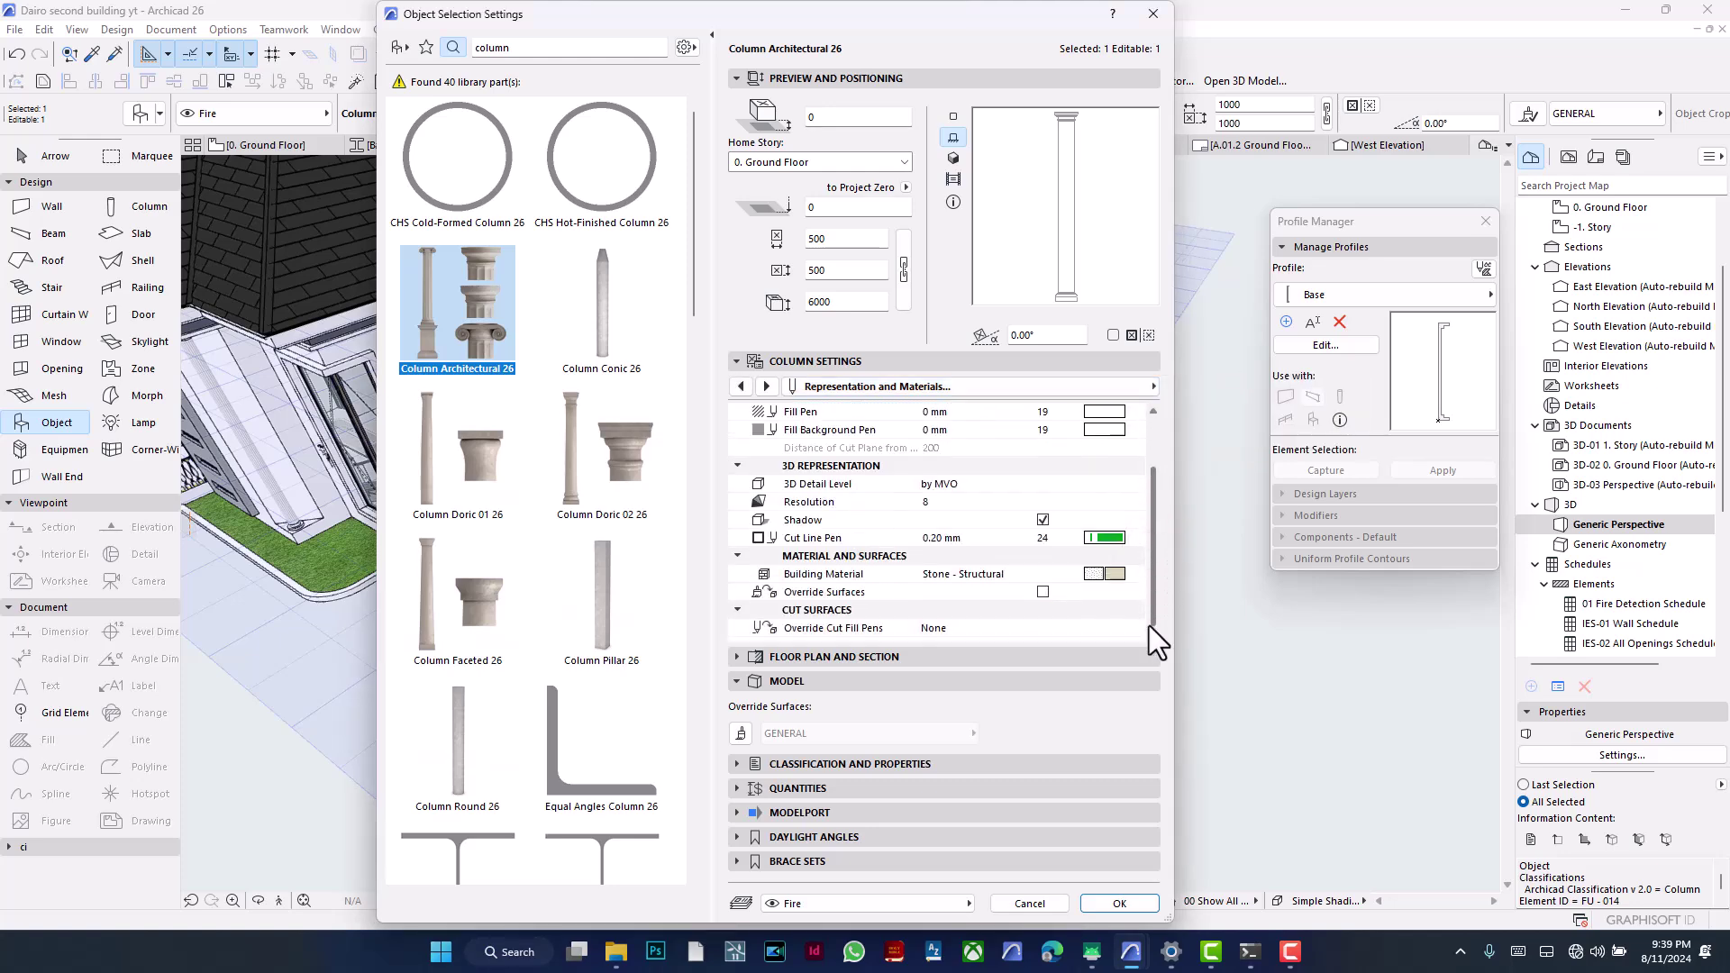
pyautogui.click(1123, 902)
pyautogui.press('Escape')
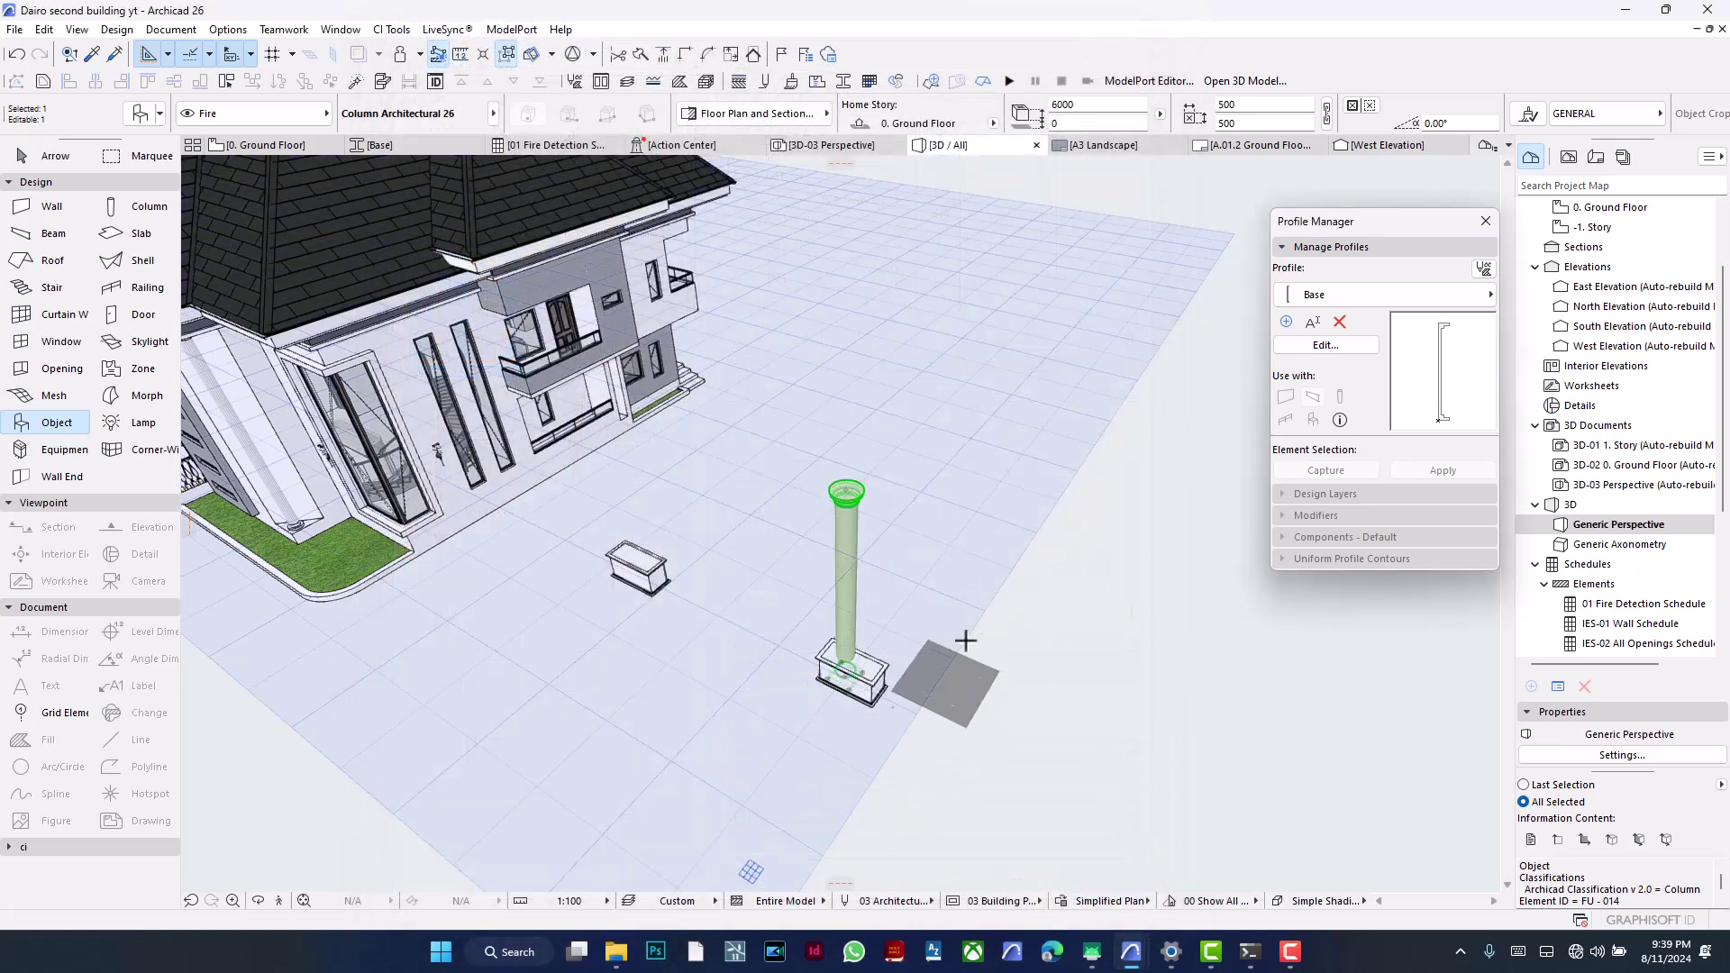
# Step: Move the column vertically so its foot stands on top of the slab-topped base, and return to the ground floor plan
pyautogui.keyDown('shift'); pyautogui.moveTo(981, 632); pyautogui.dragTo(1106, 563, button='middle'); pyautogui.keyUp('shift')
pyautogui.moveTo(897, 737); pyautogui.dragTo(858, 640, button='middle')
pyautogui.scroll(5, 847, 632)
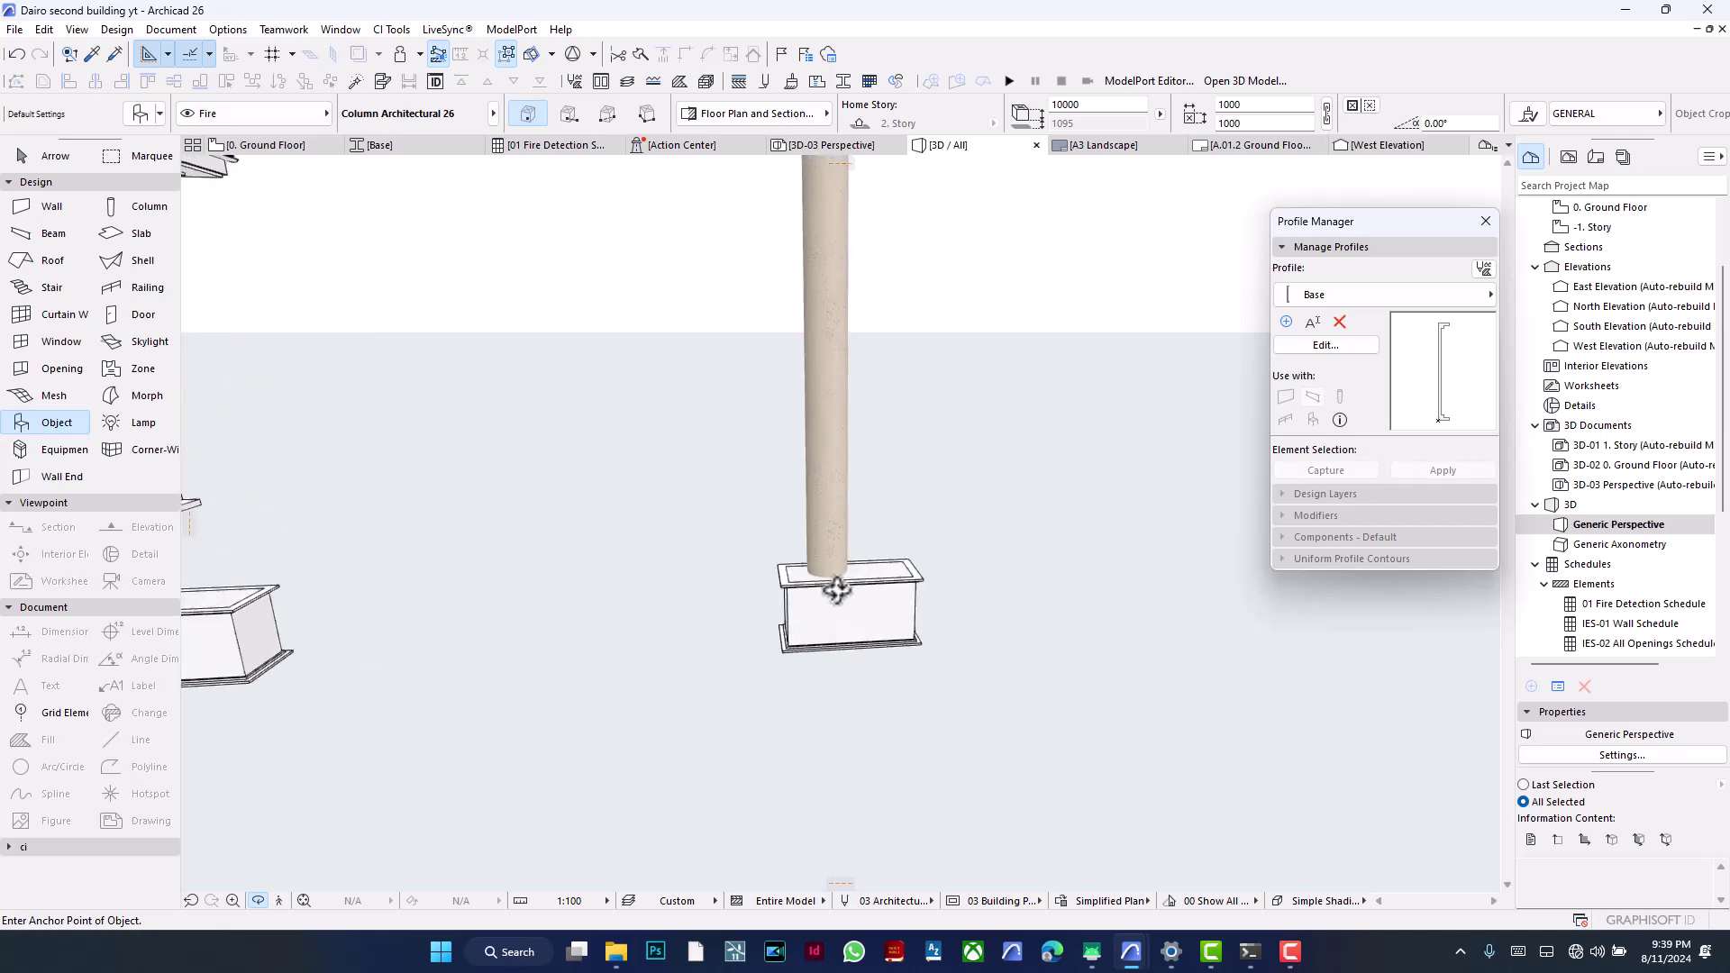
pyautogui.press('Escape')
pyautogui.keyDown('shift'); pyautogui.click(825, 500); pyautogui.keyUp('shift')
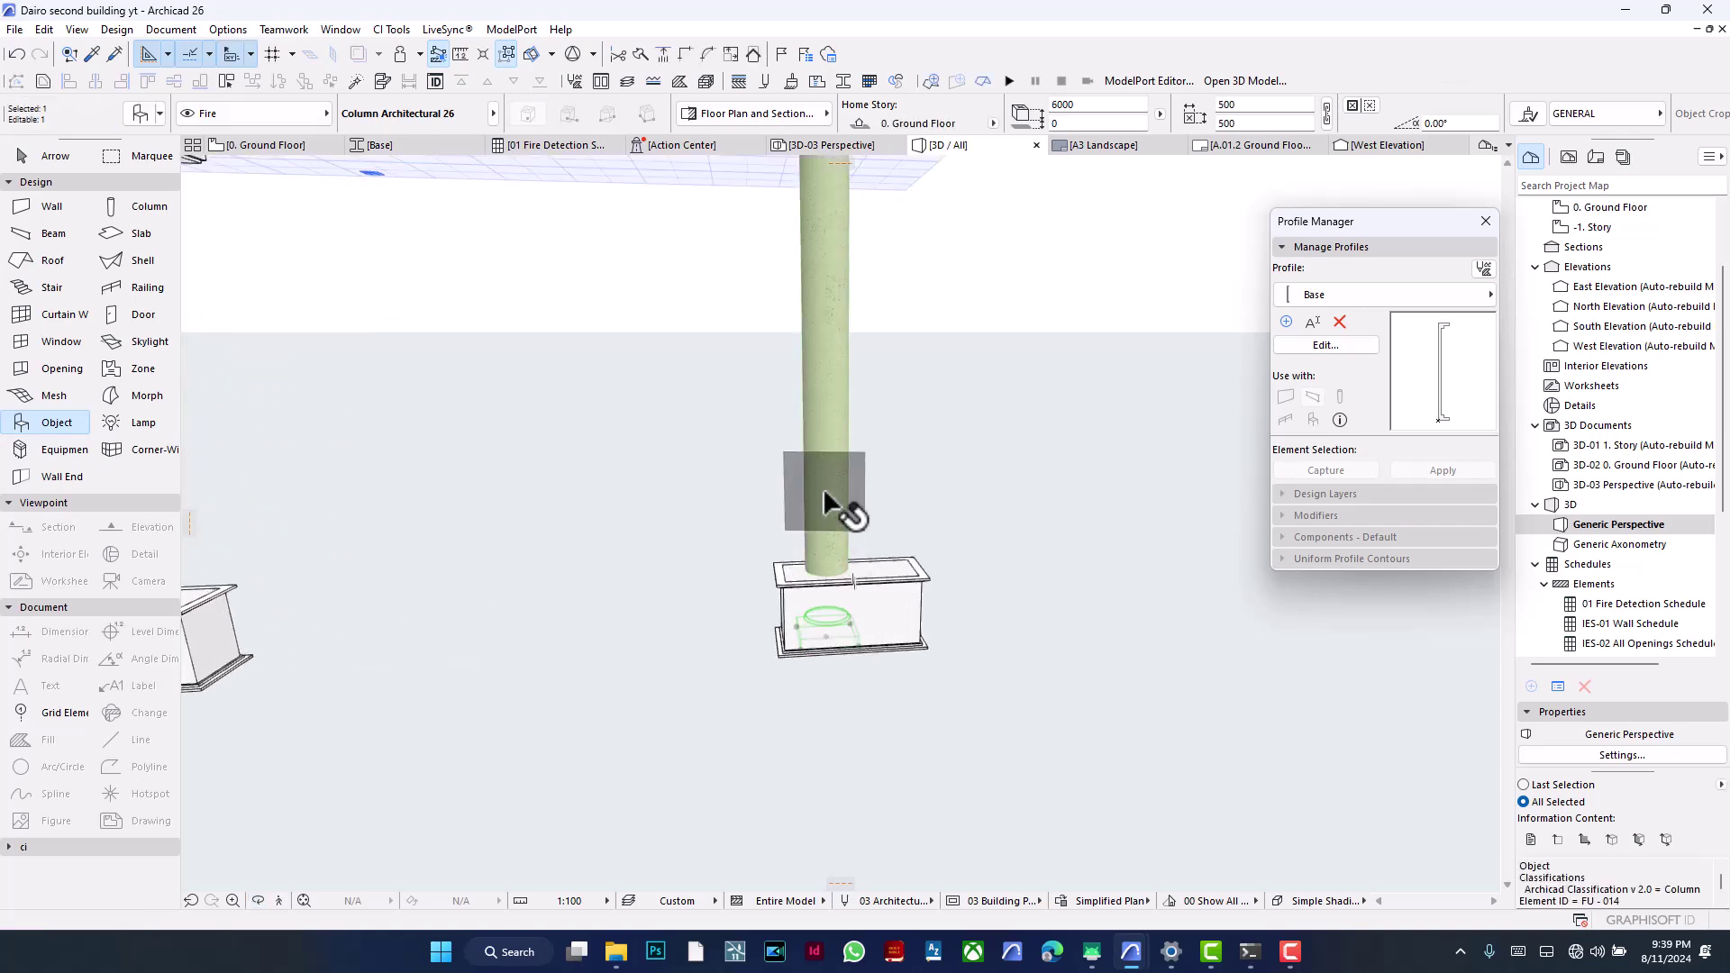
pyautogui.hotkey('ctrl', 'd')
pyautogui.click(824, 633)
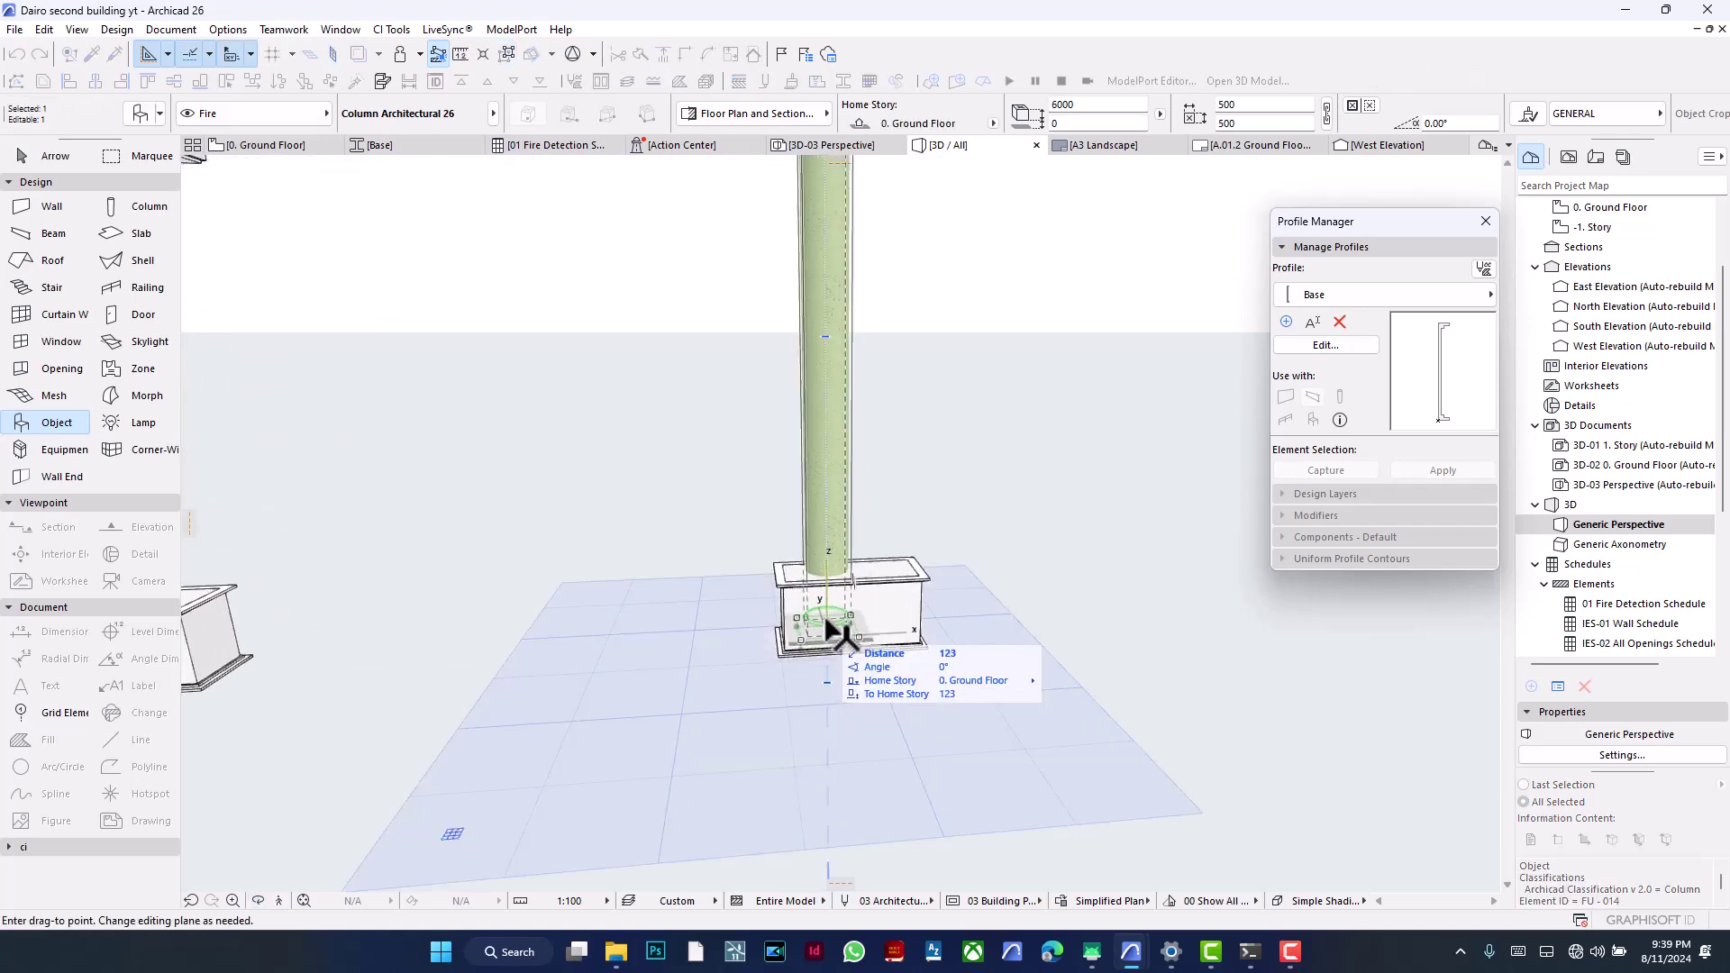
pyautogui.click(1002, 575)
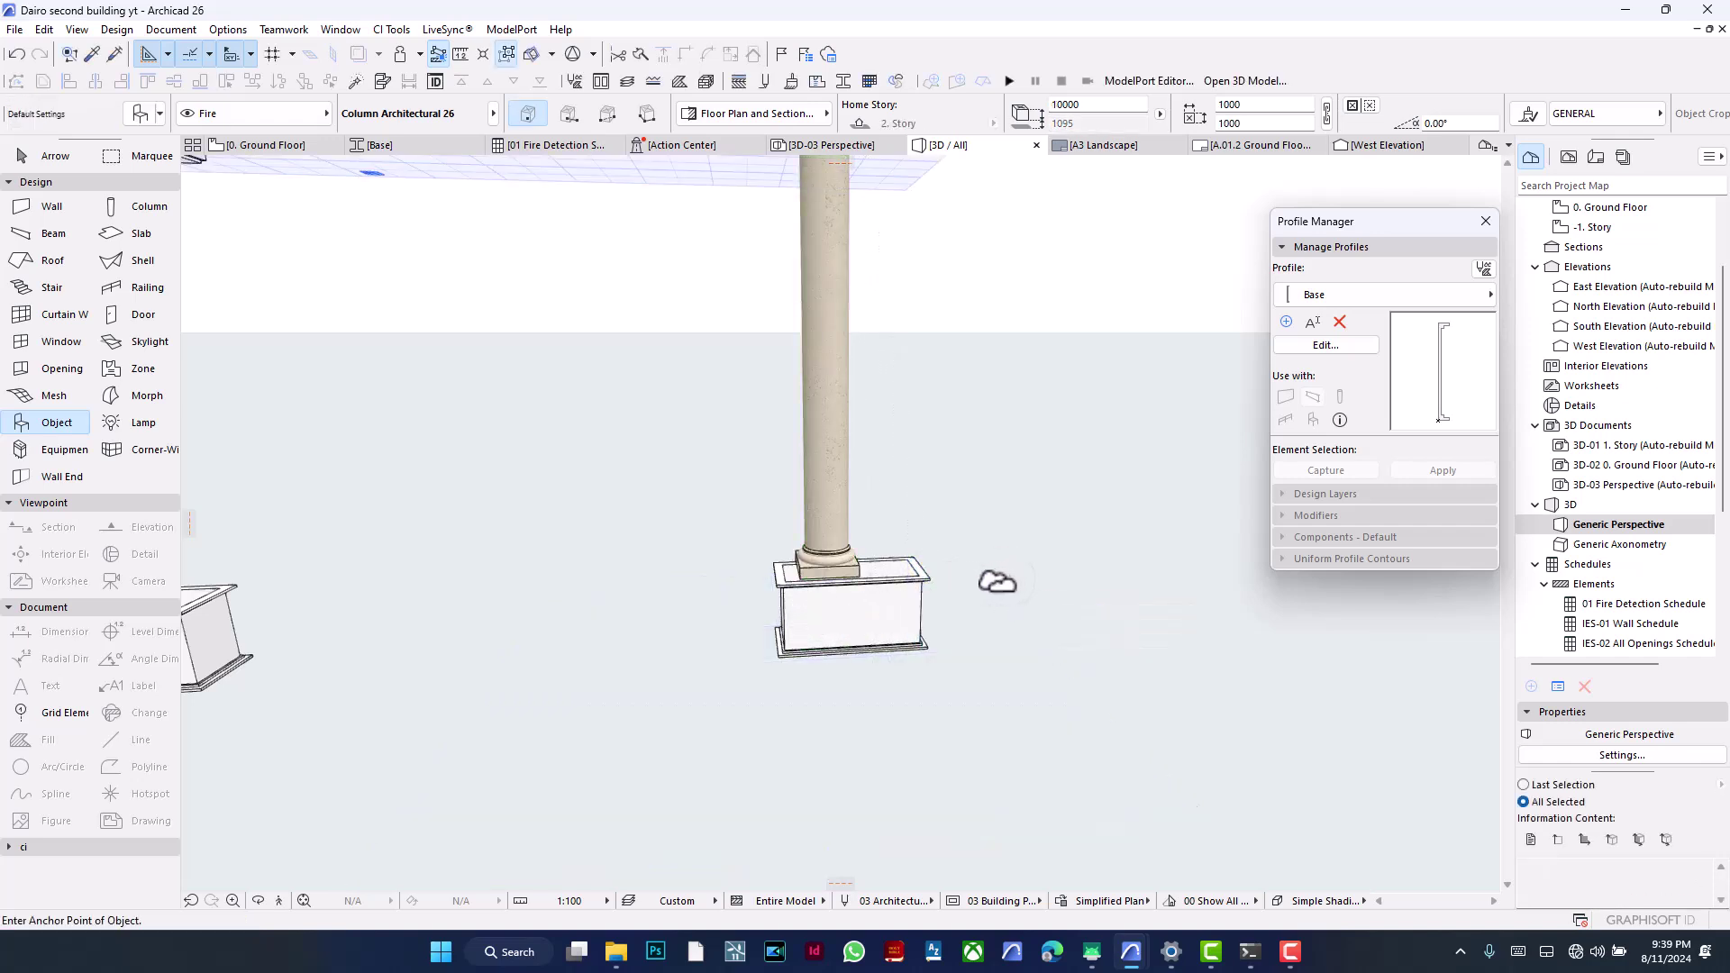
pyautogui.moveTo(944, 597); pyautogui.dragTo(911, 544)
pyautogui.click(218, 144)
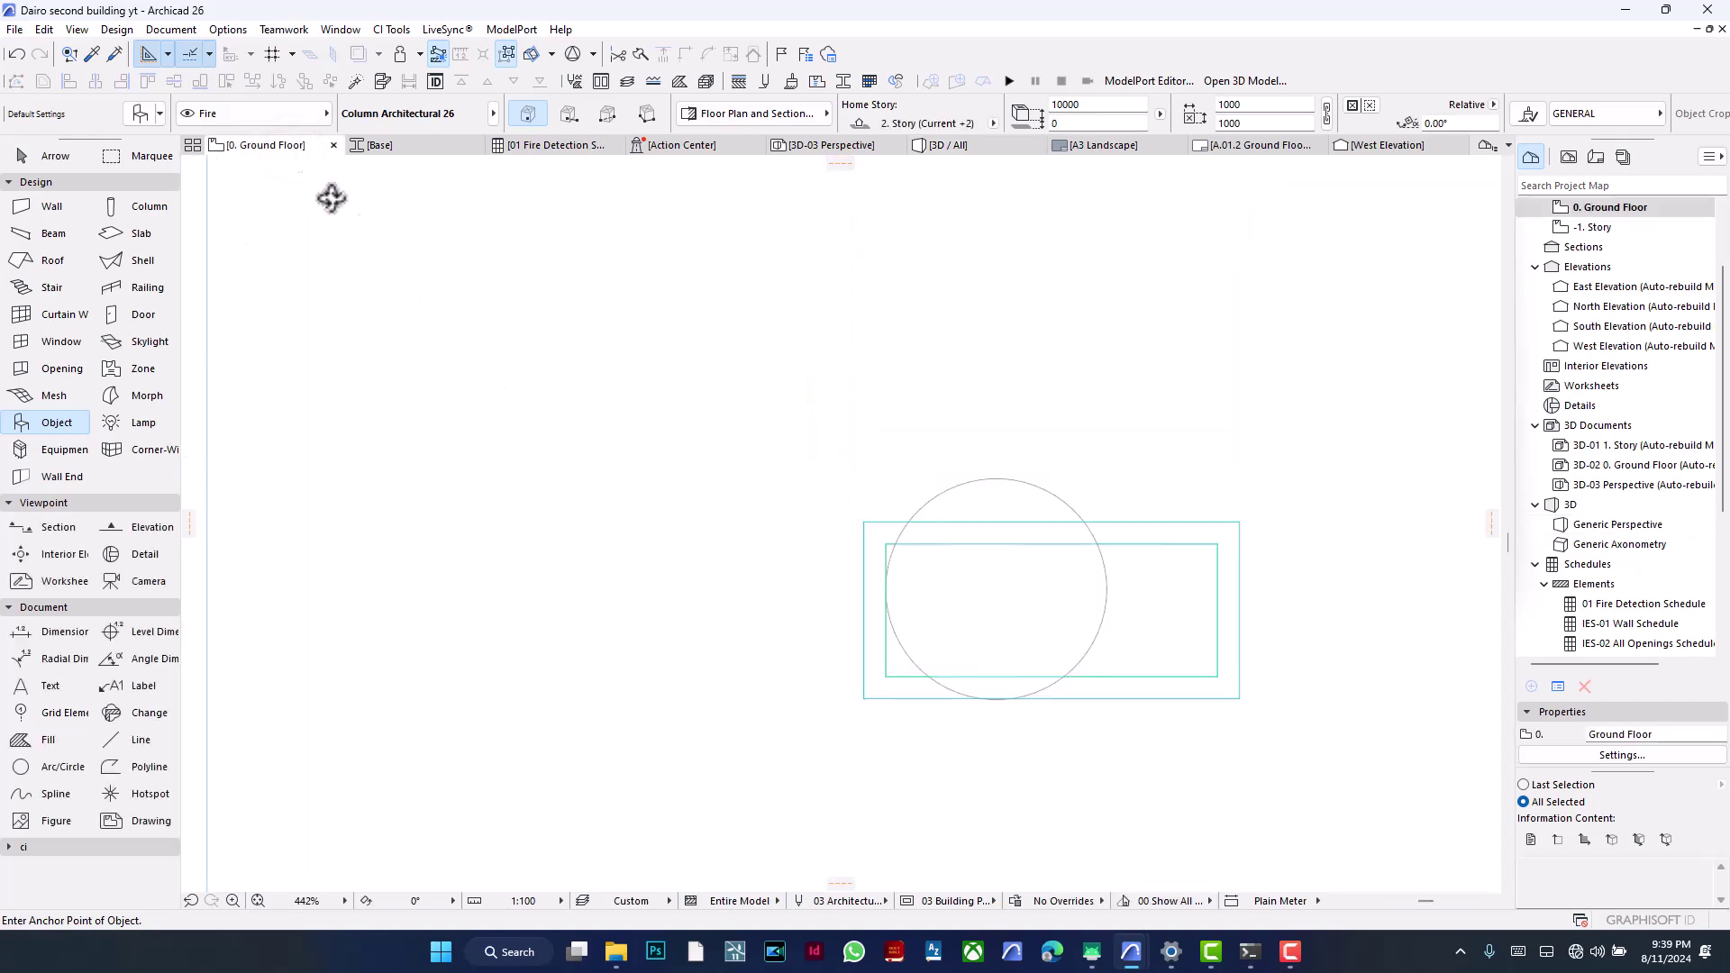
# Step: Move the column onto the centreline of its base near the left end, and copy it horizontally to the base's right end
pyautogui.scroll(1, 1036, 581)
pyautogui.click(988, 596)
pyautogui.moveTo(989, 597); pyautogui.dragTo(957, 626)
pyautogui.hotkey('ctrl', 'd')
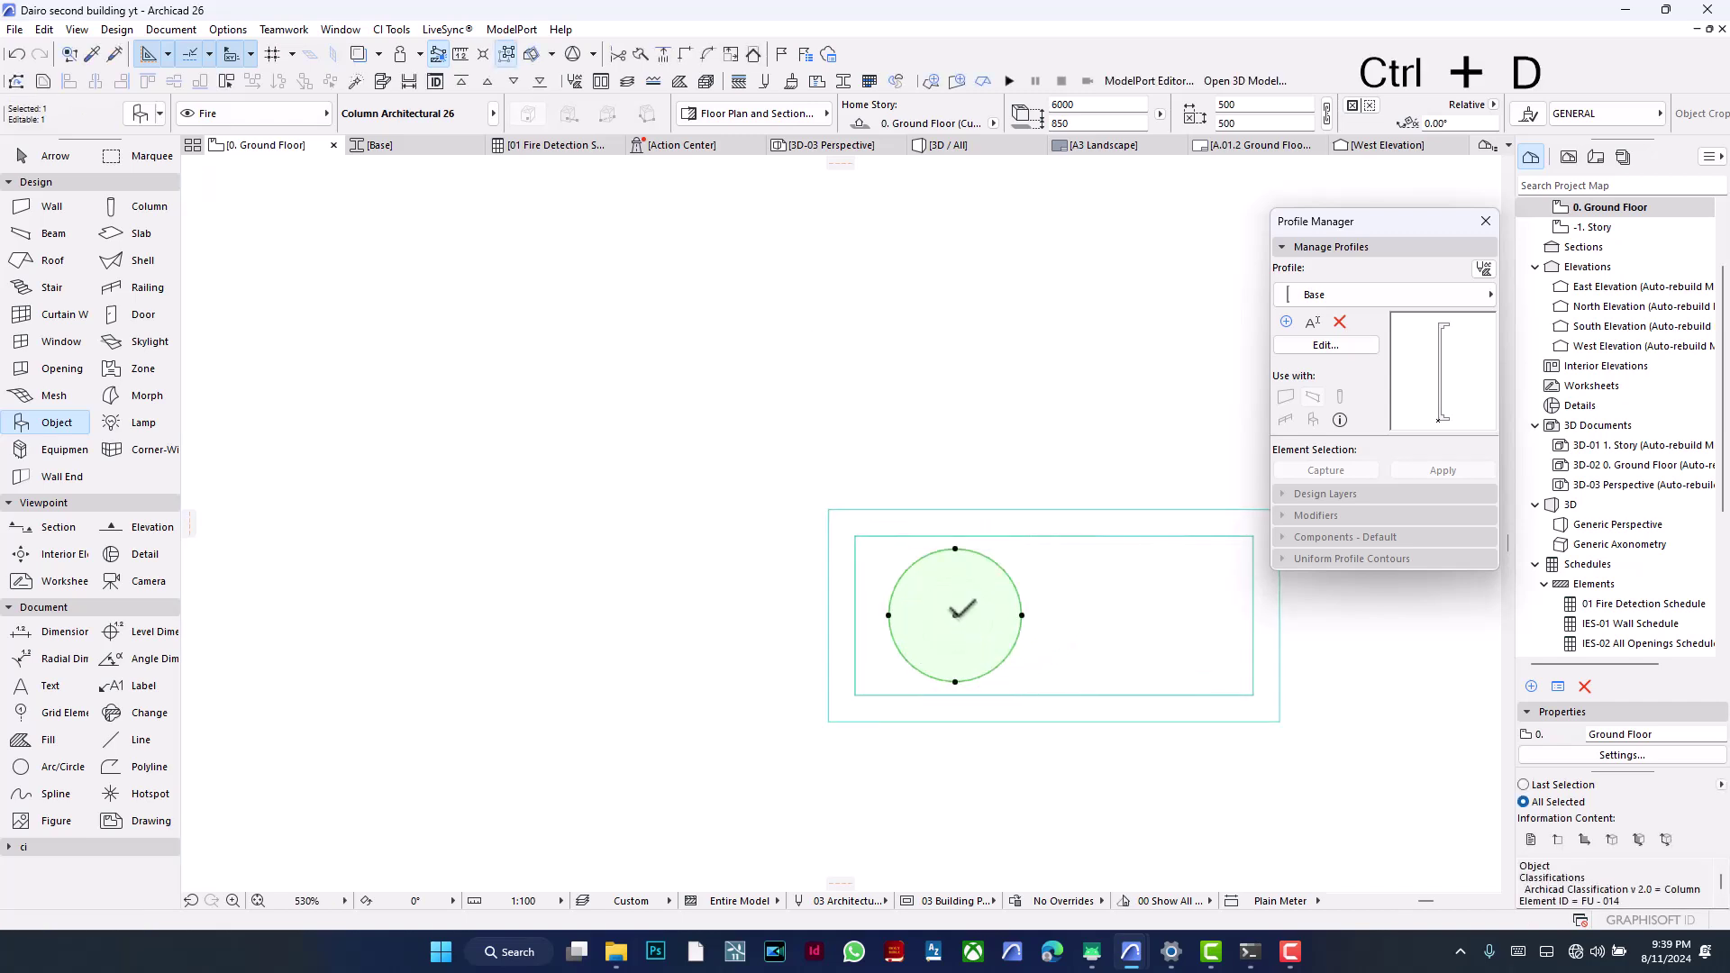
pyautogui.click(955, 615)
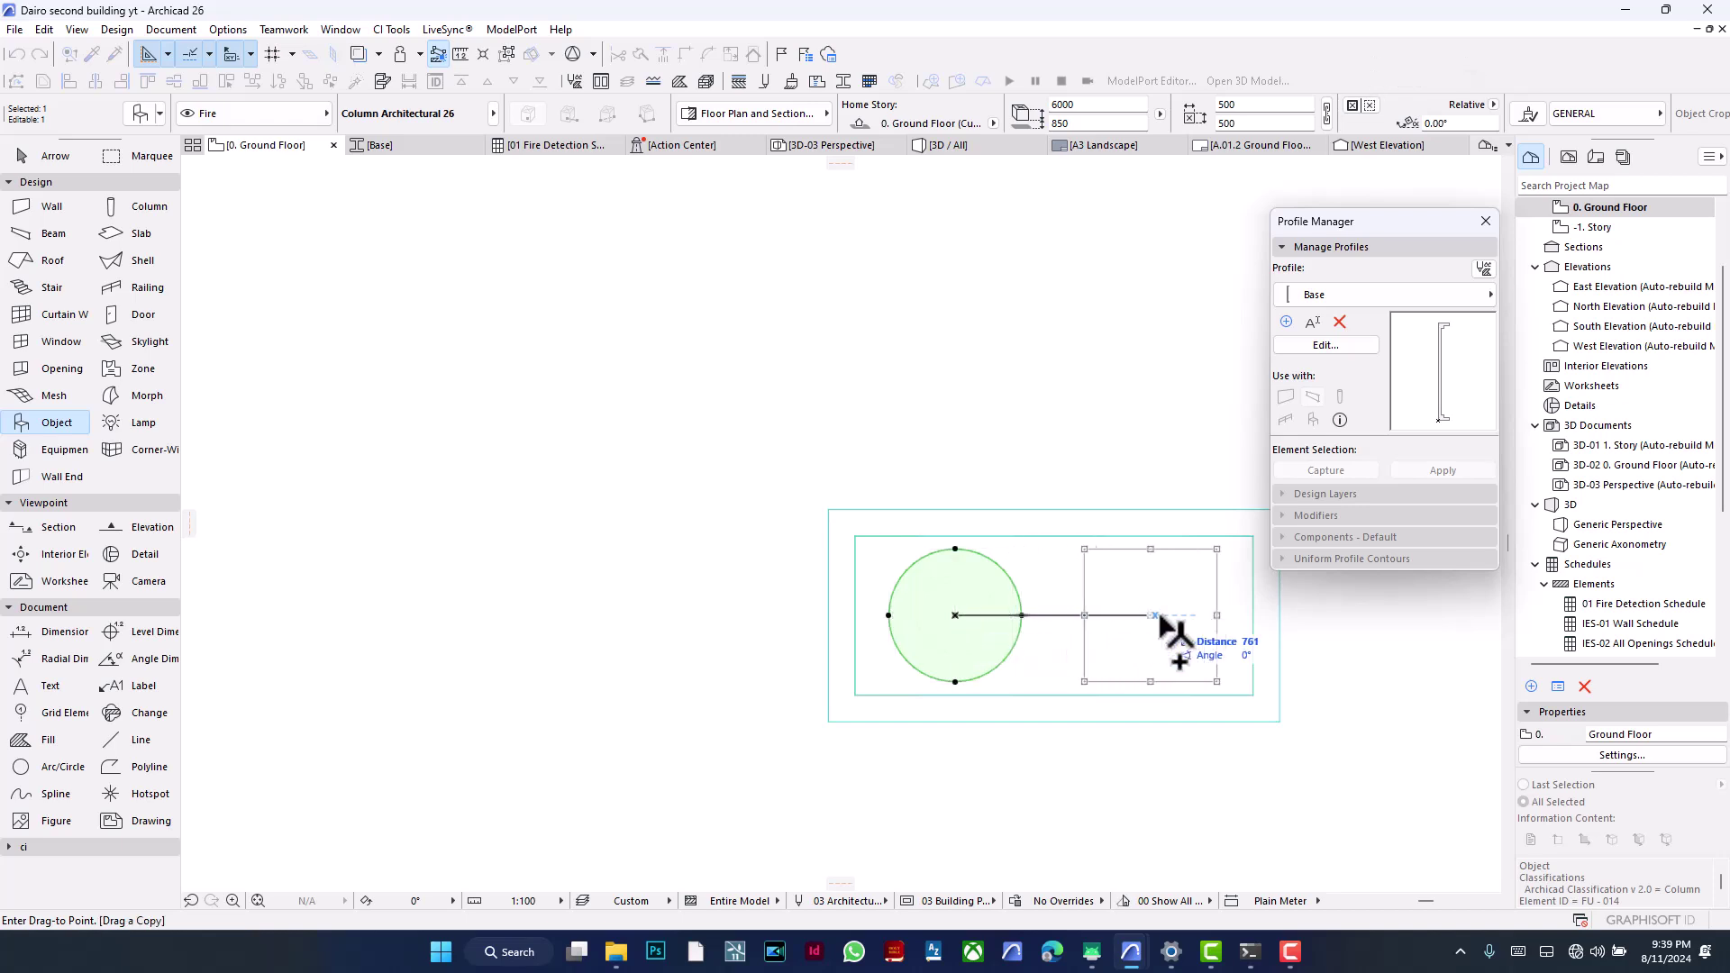
pyautogui.click(1167, 615)
# Step: Copy both columns together onto the other slab-topped base, using matching base corners as reference points, and deselect them
pyautogui.keyDown('shift'); pyautogui.click(964, 626); pyautogui.keyUp('shift')
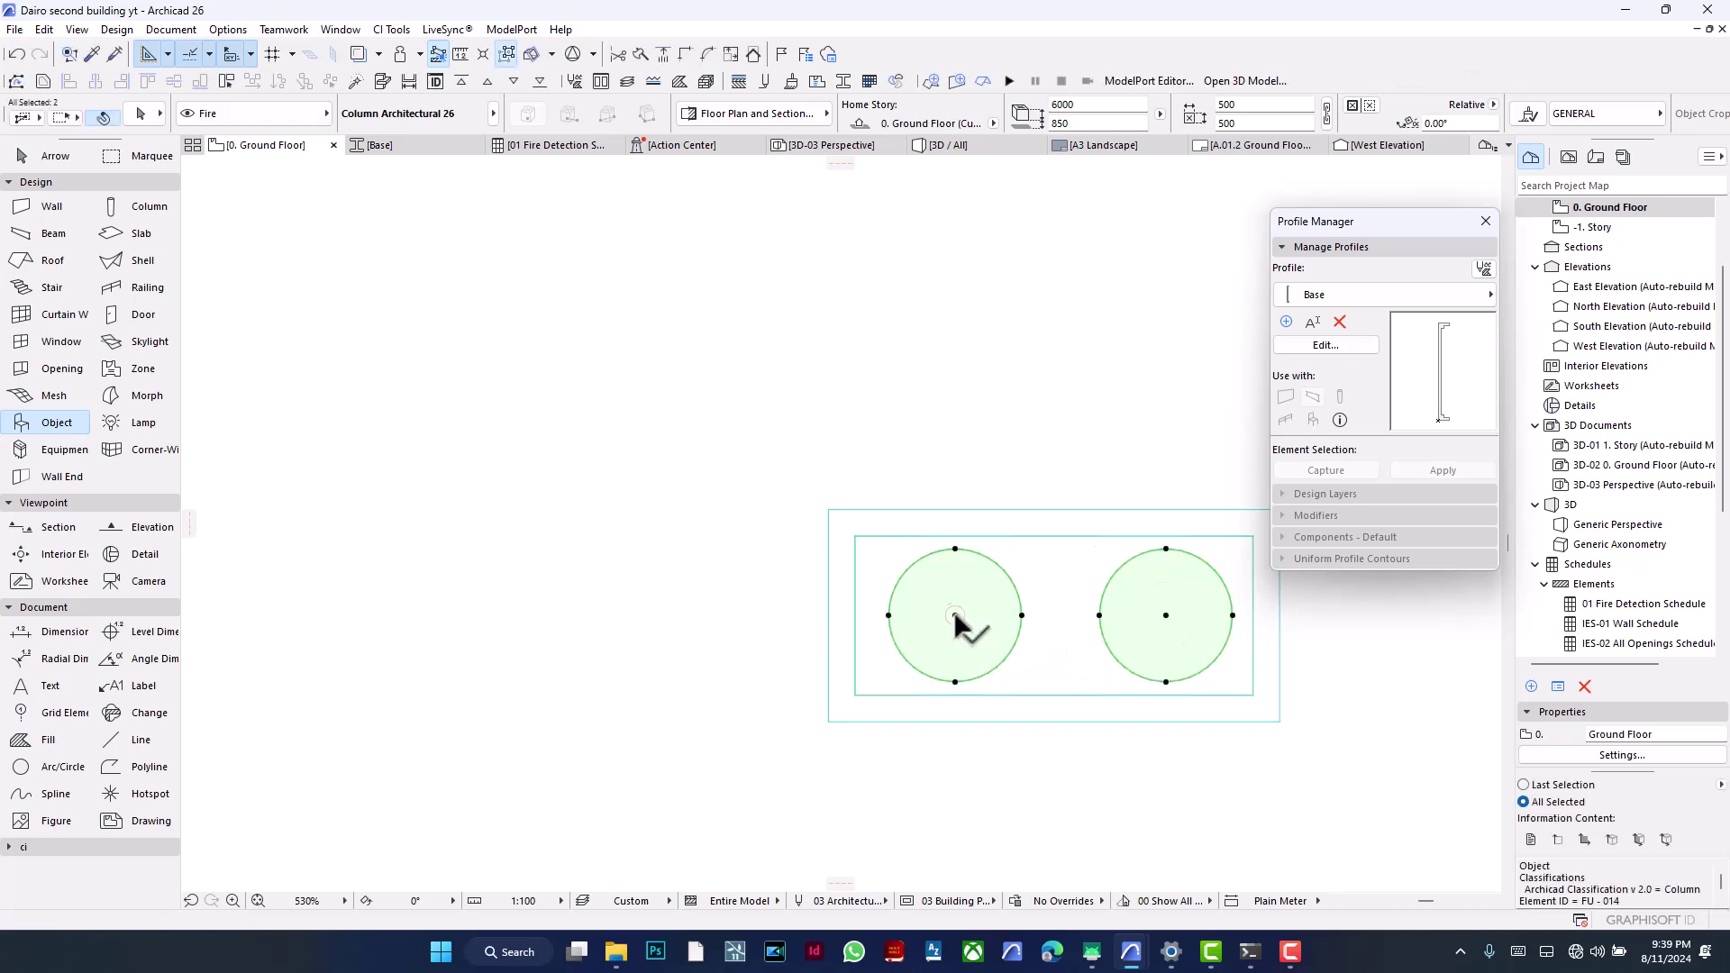
pyautogui.scroll(-3, 1040, 579)
pyautogui.hotkey('ctrl', 'd')
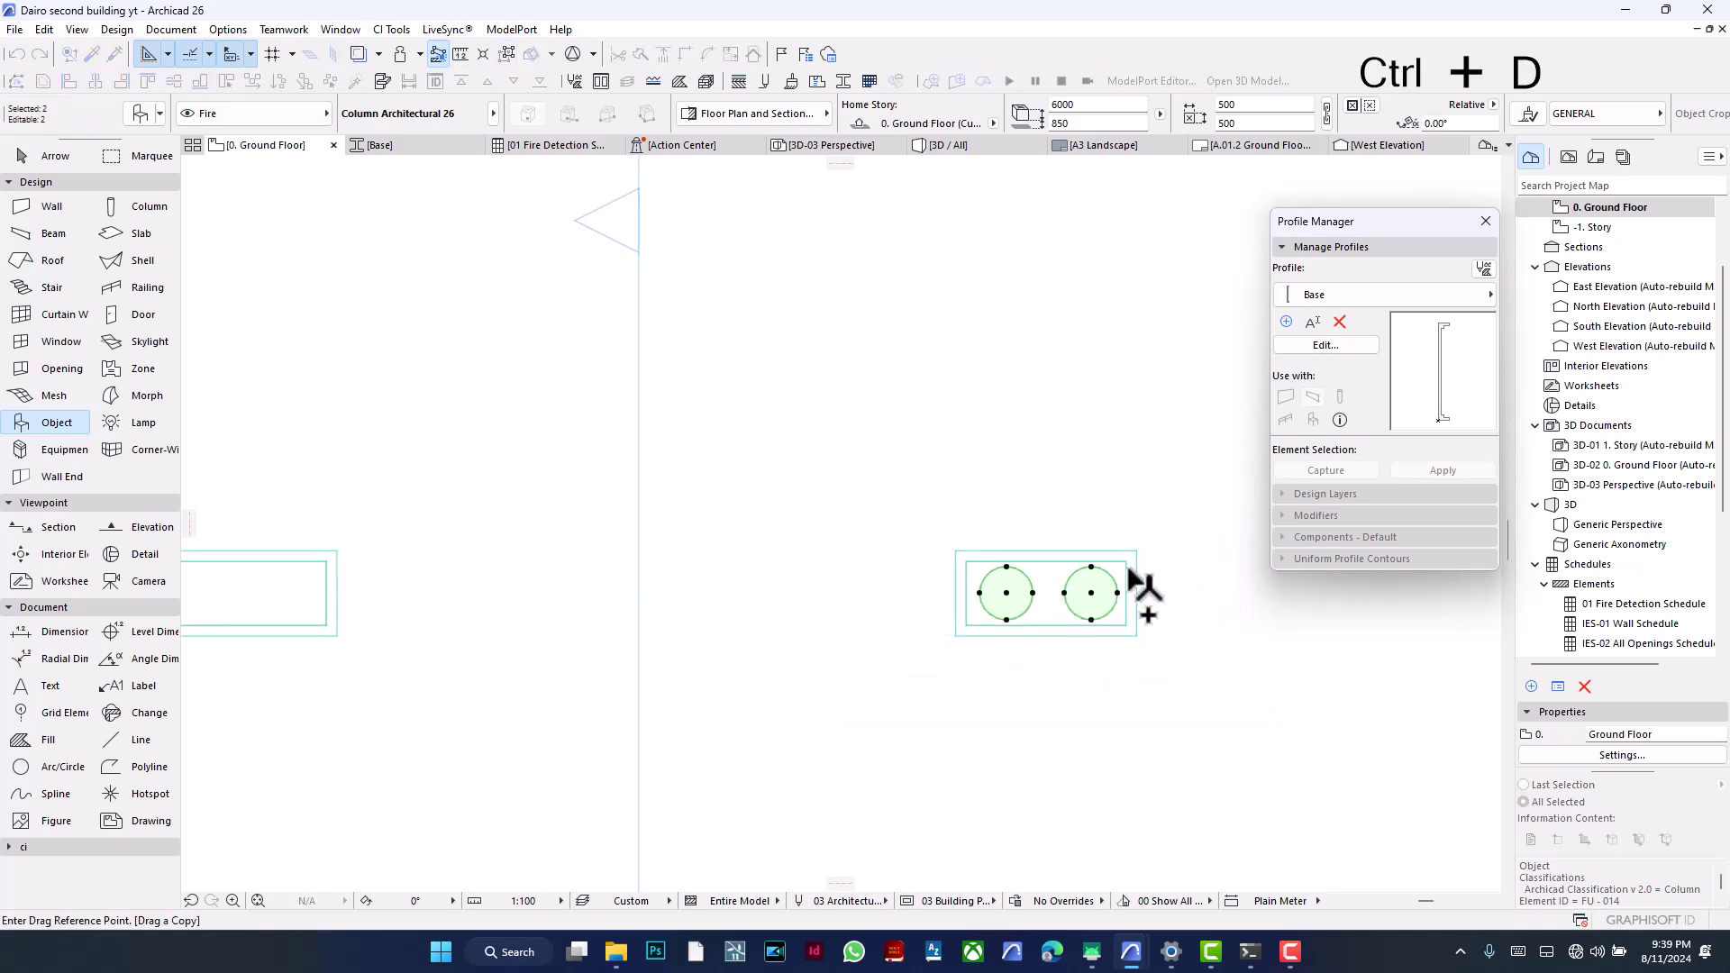
pyautogui.click(1137, 550)
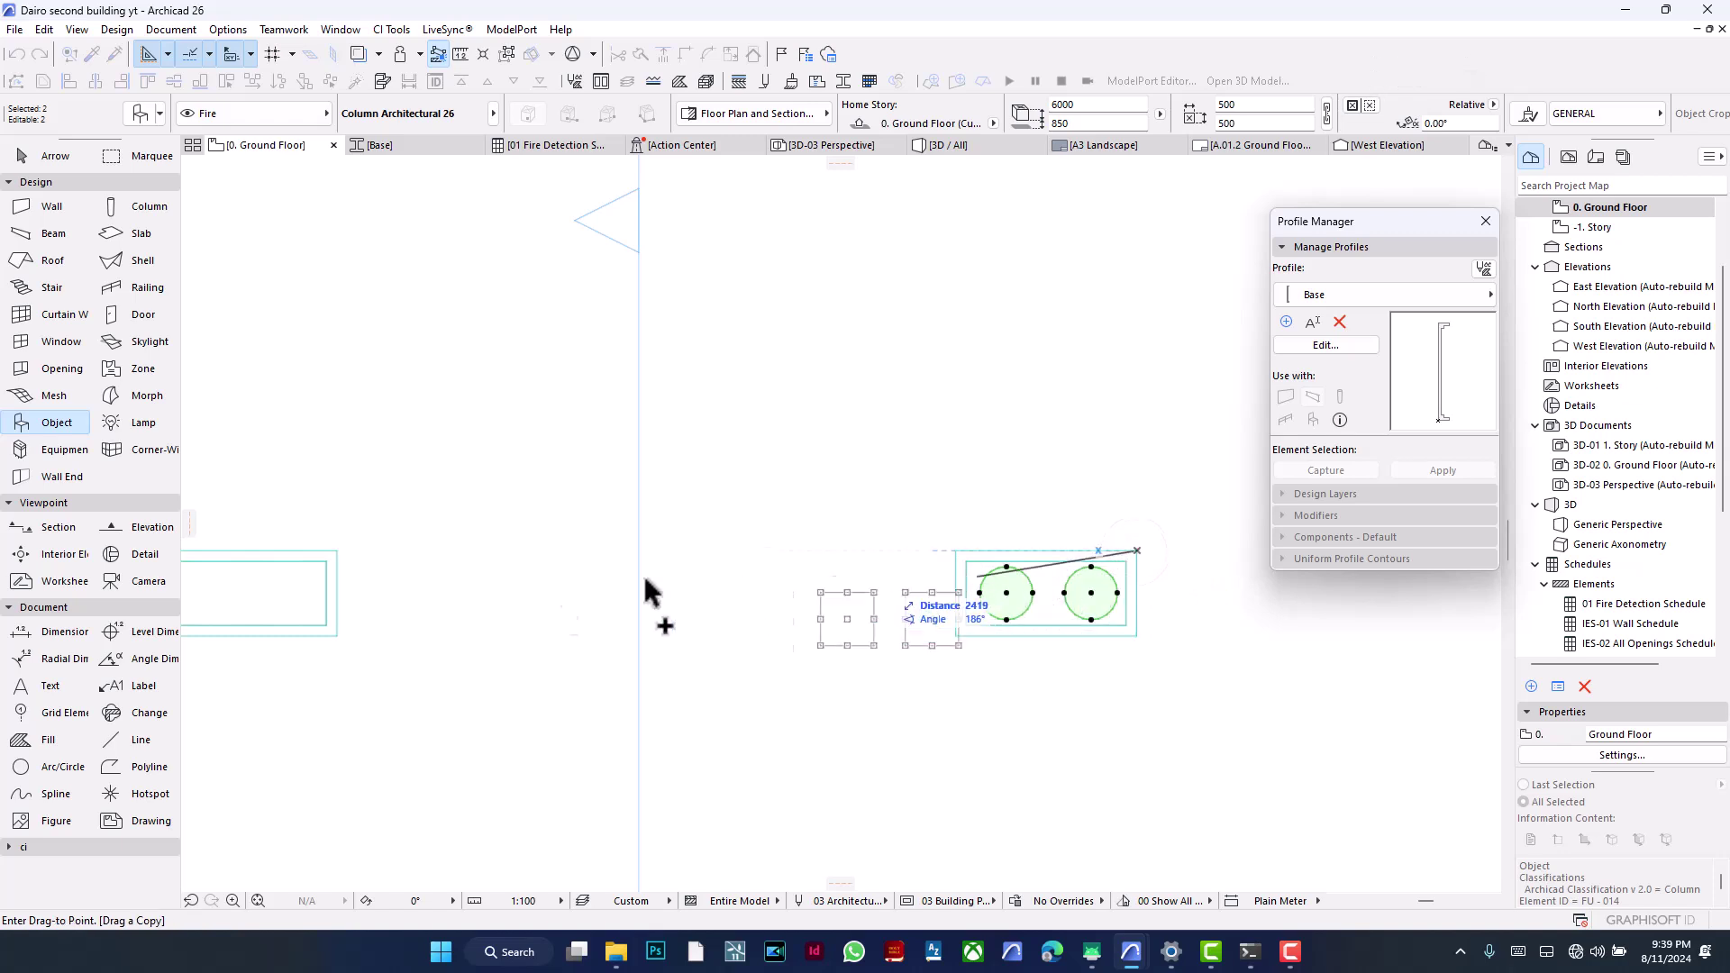
pyautogui.click(337, 550)
pyautogui.press('Escape')
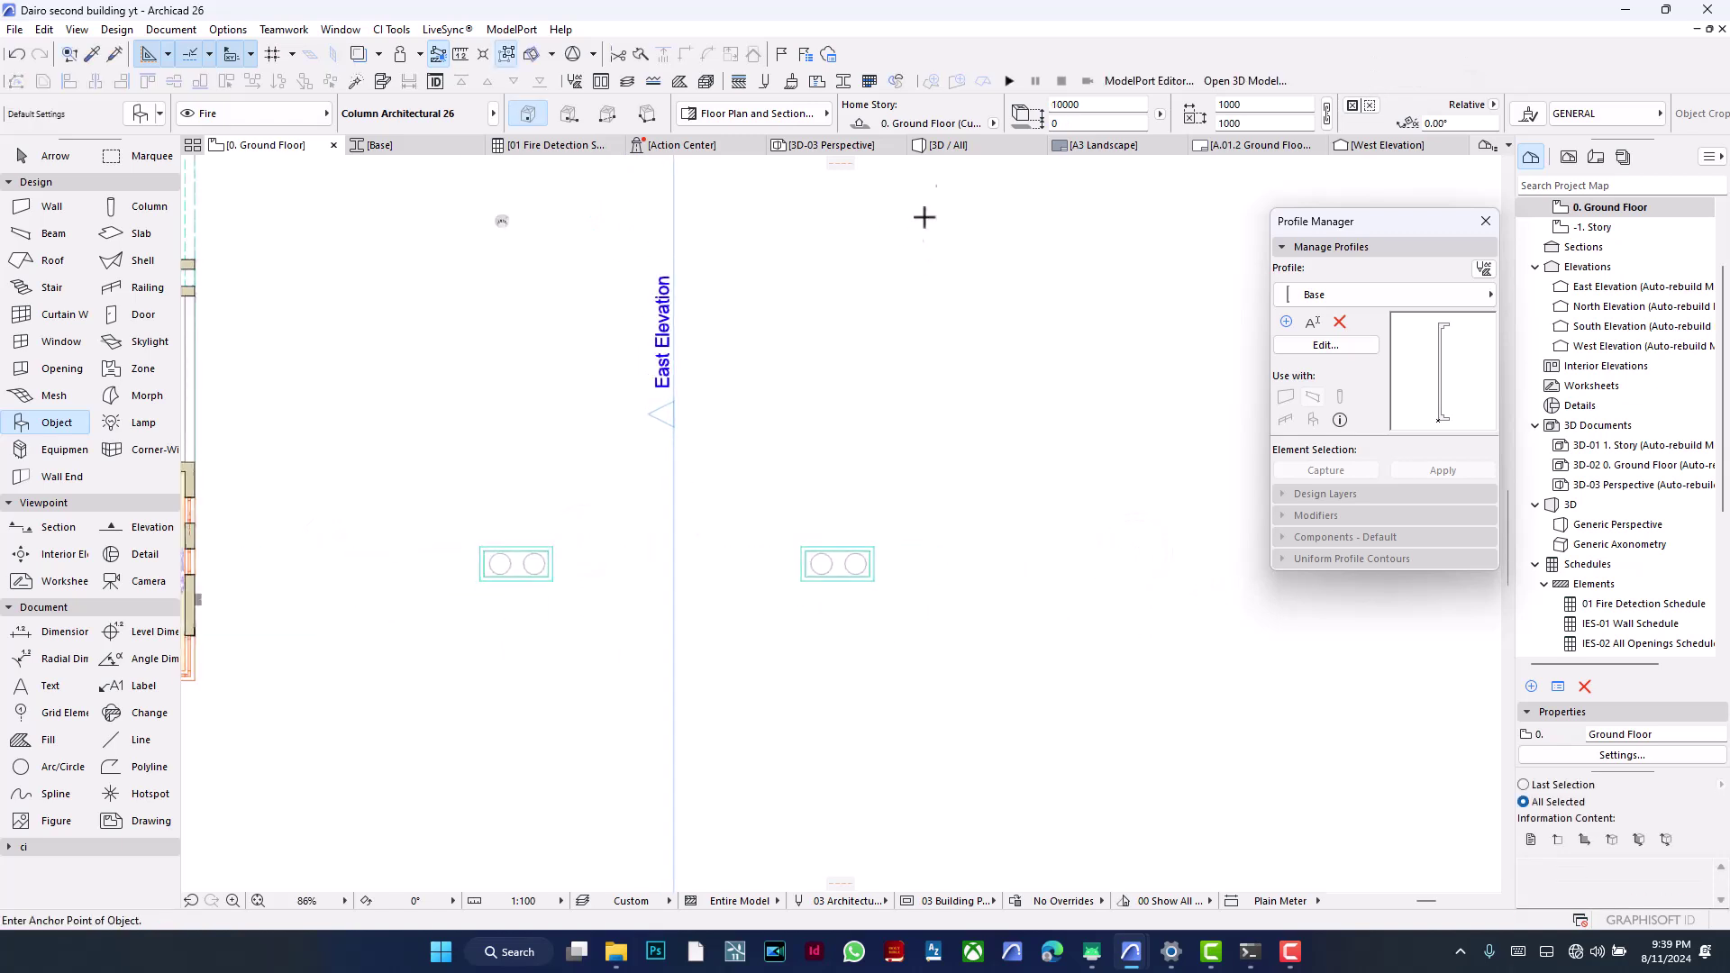
# Step: Examine the two bases with their paired columns in the 3D view, comparing them with the adjacent building
pyautogui.click(958, 150)
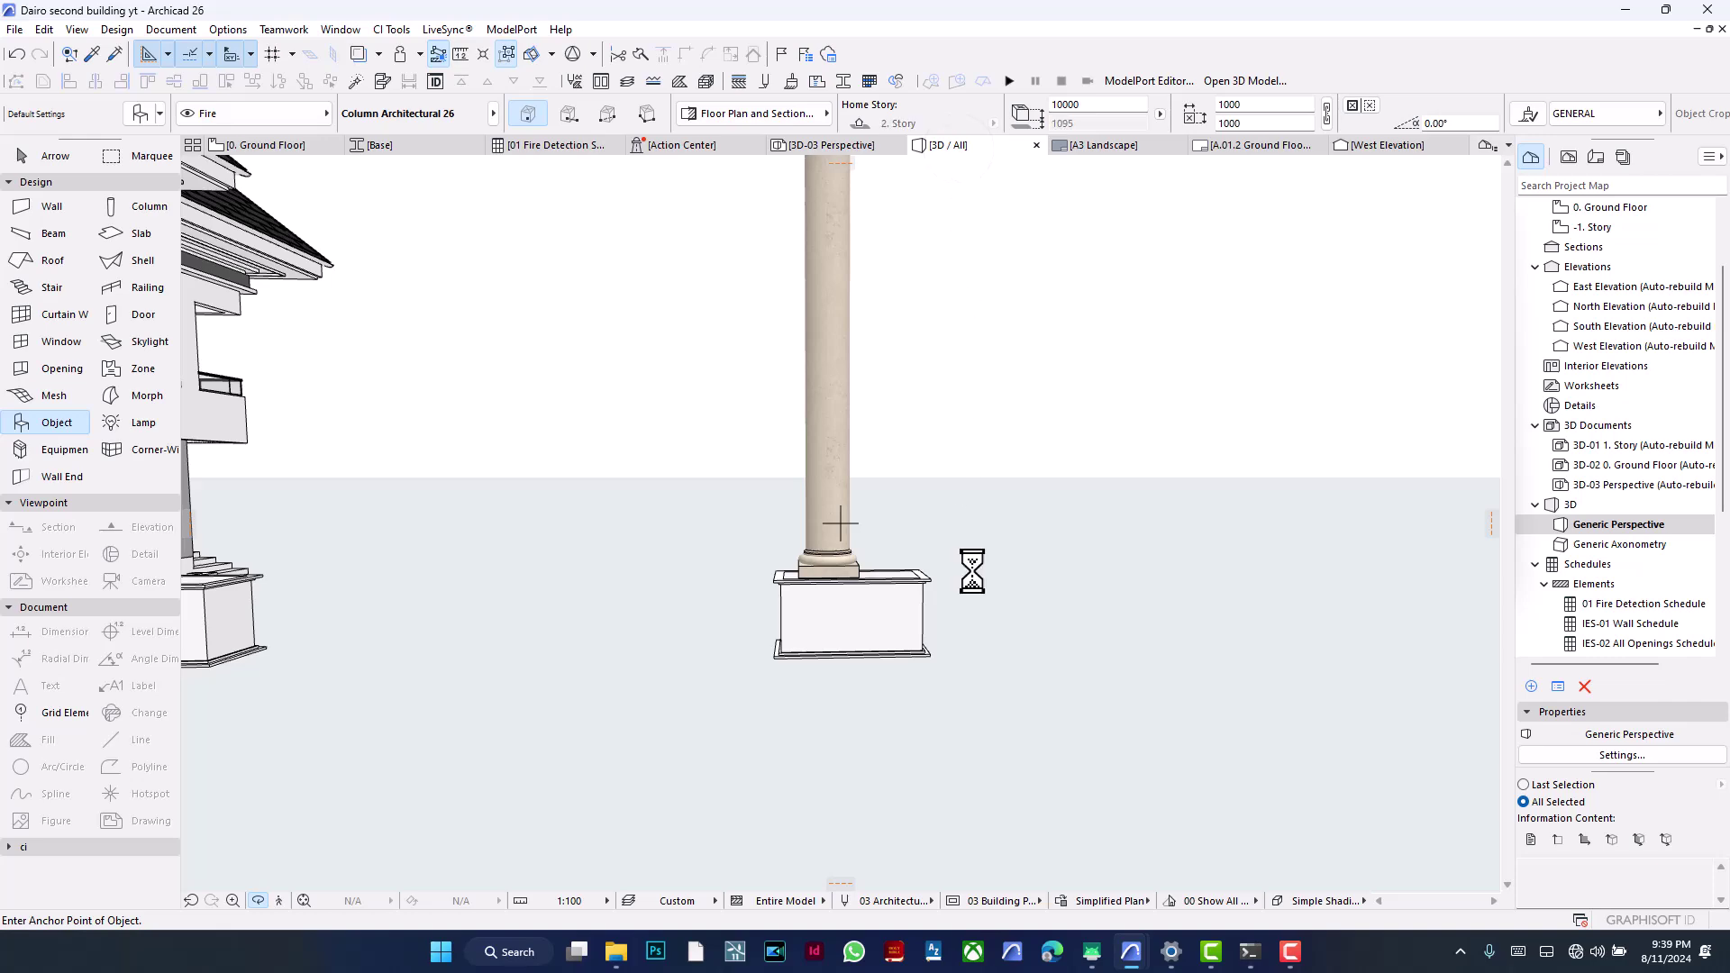
pyautogui.scroll(-5, 1010, 583)
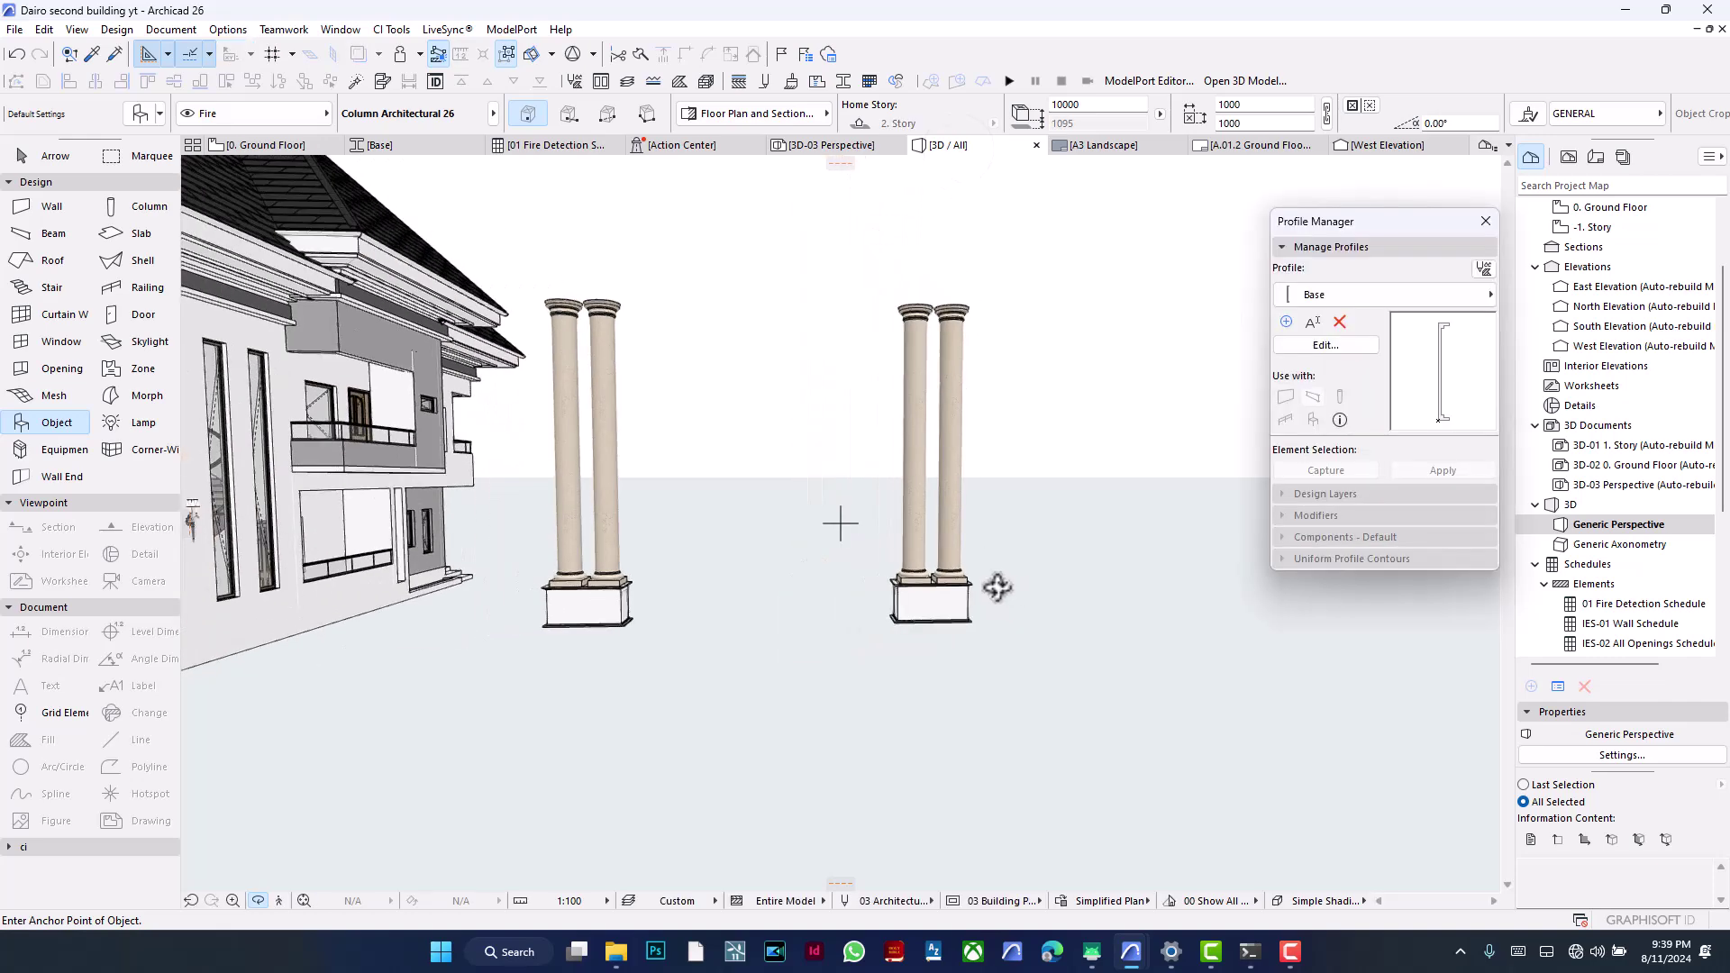
pyautogui.scroll(3, 997, 587)
pyautogui.scroll(2, 955, 585)
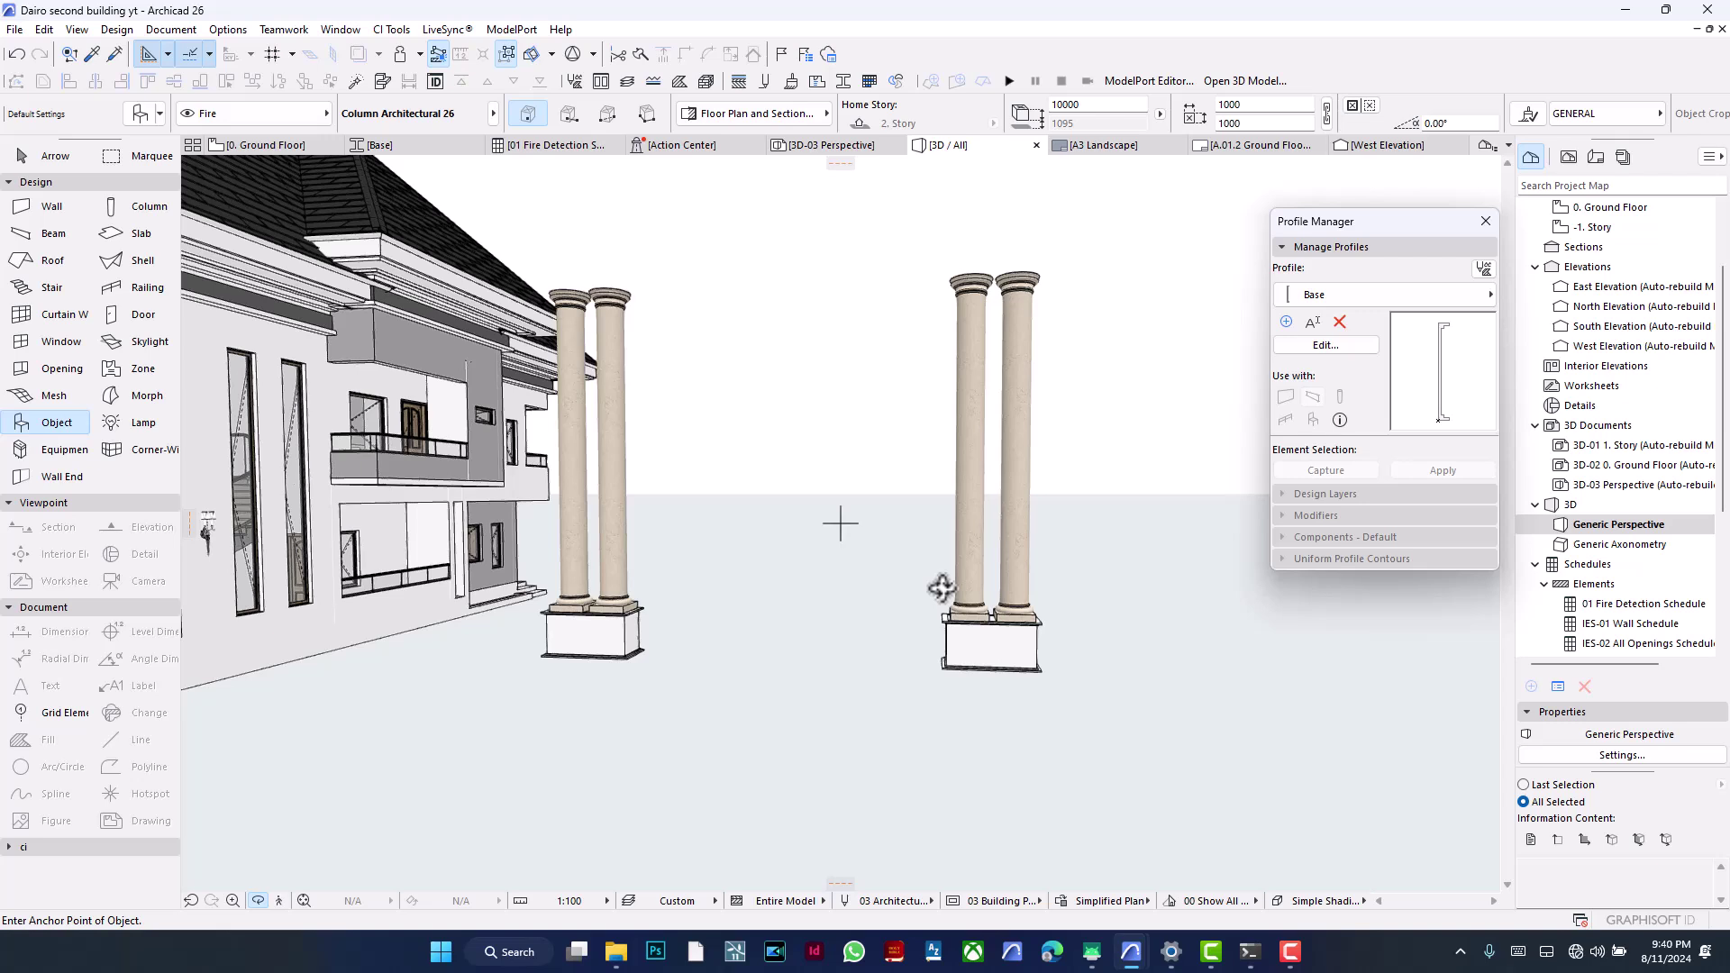
pyautogui.scroll(4, 973, 572)
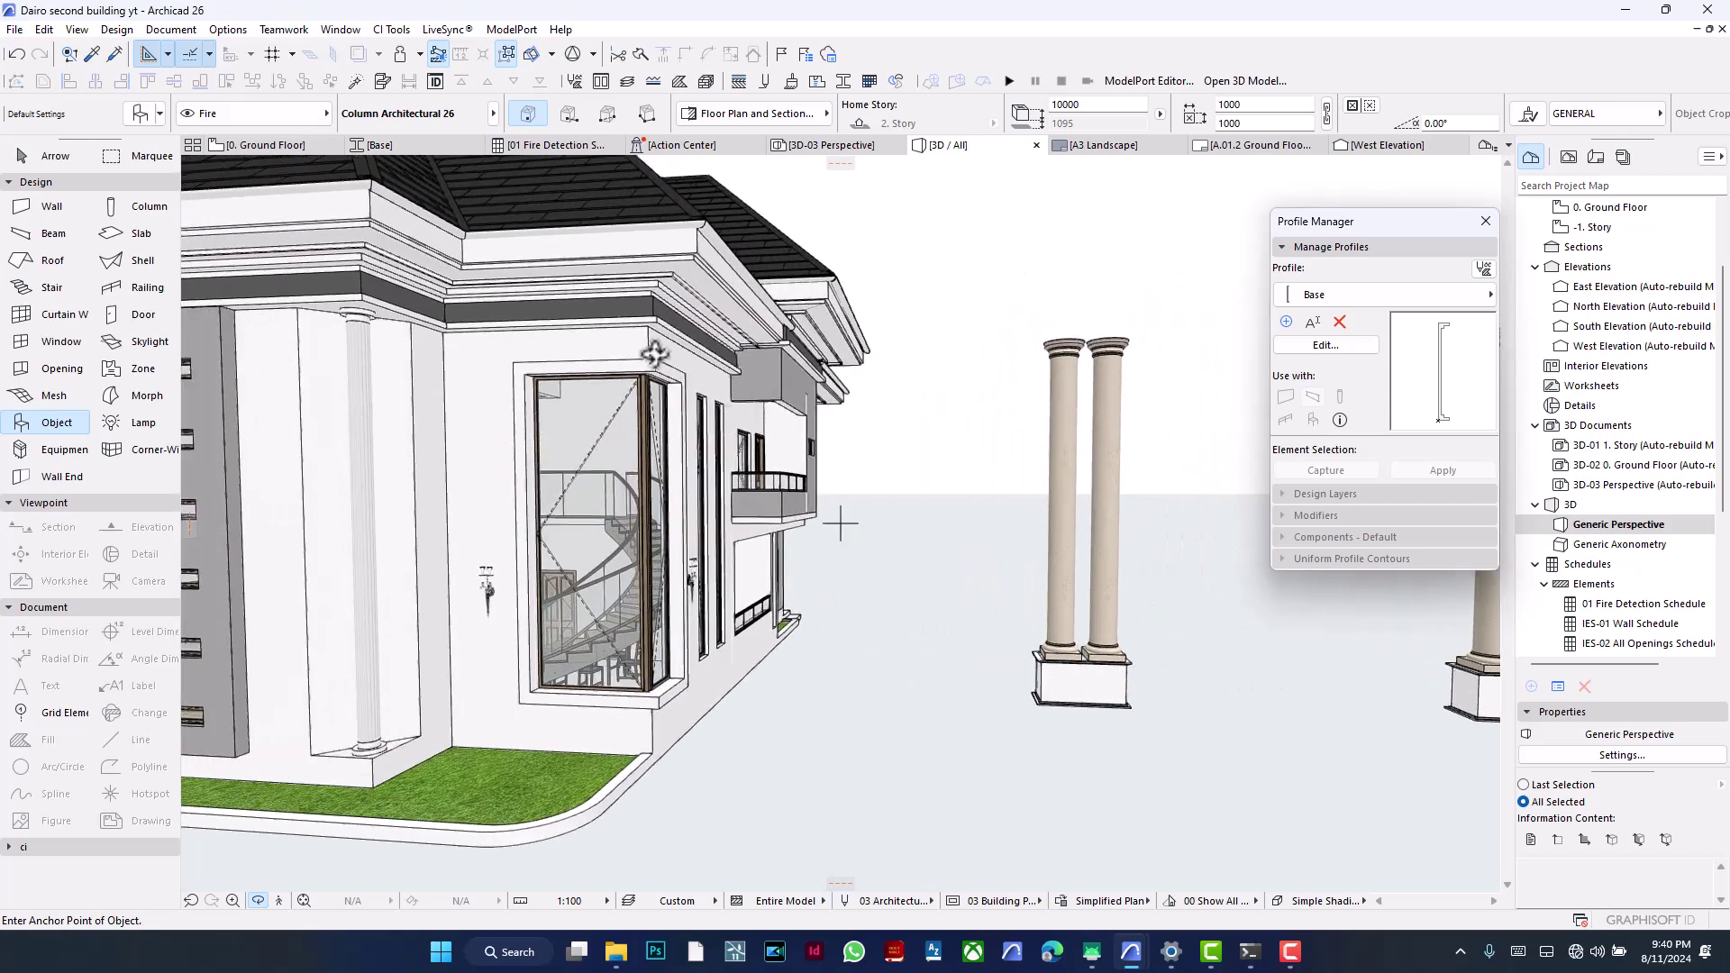
pyautogui.scroll(-5, 928, 420)
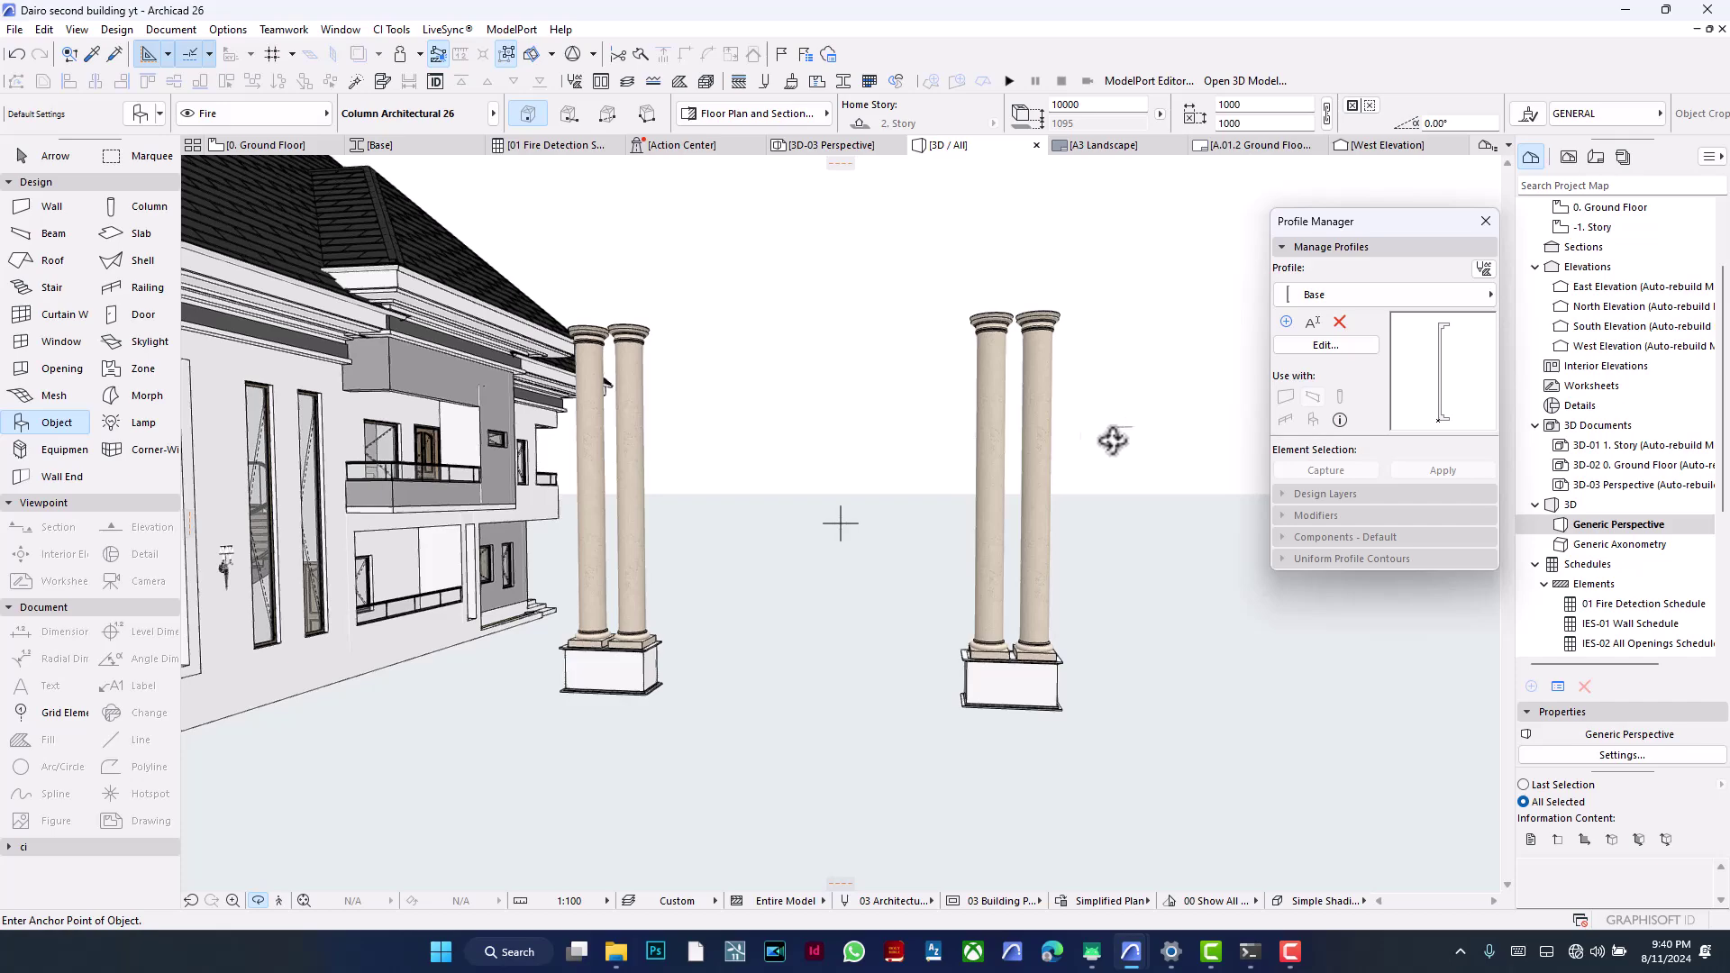
pyautogui.moveTo(784, 397); pyautogui.dragTo(857, 399)
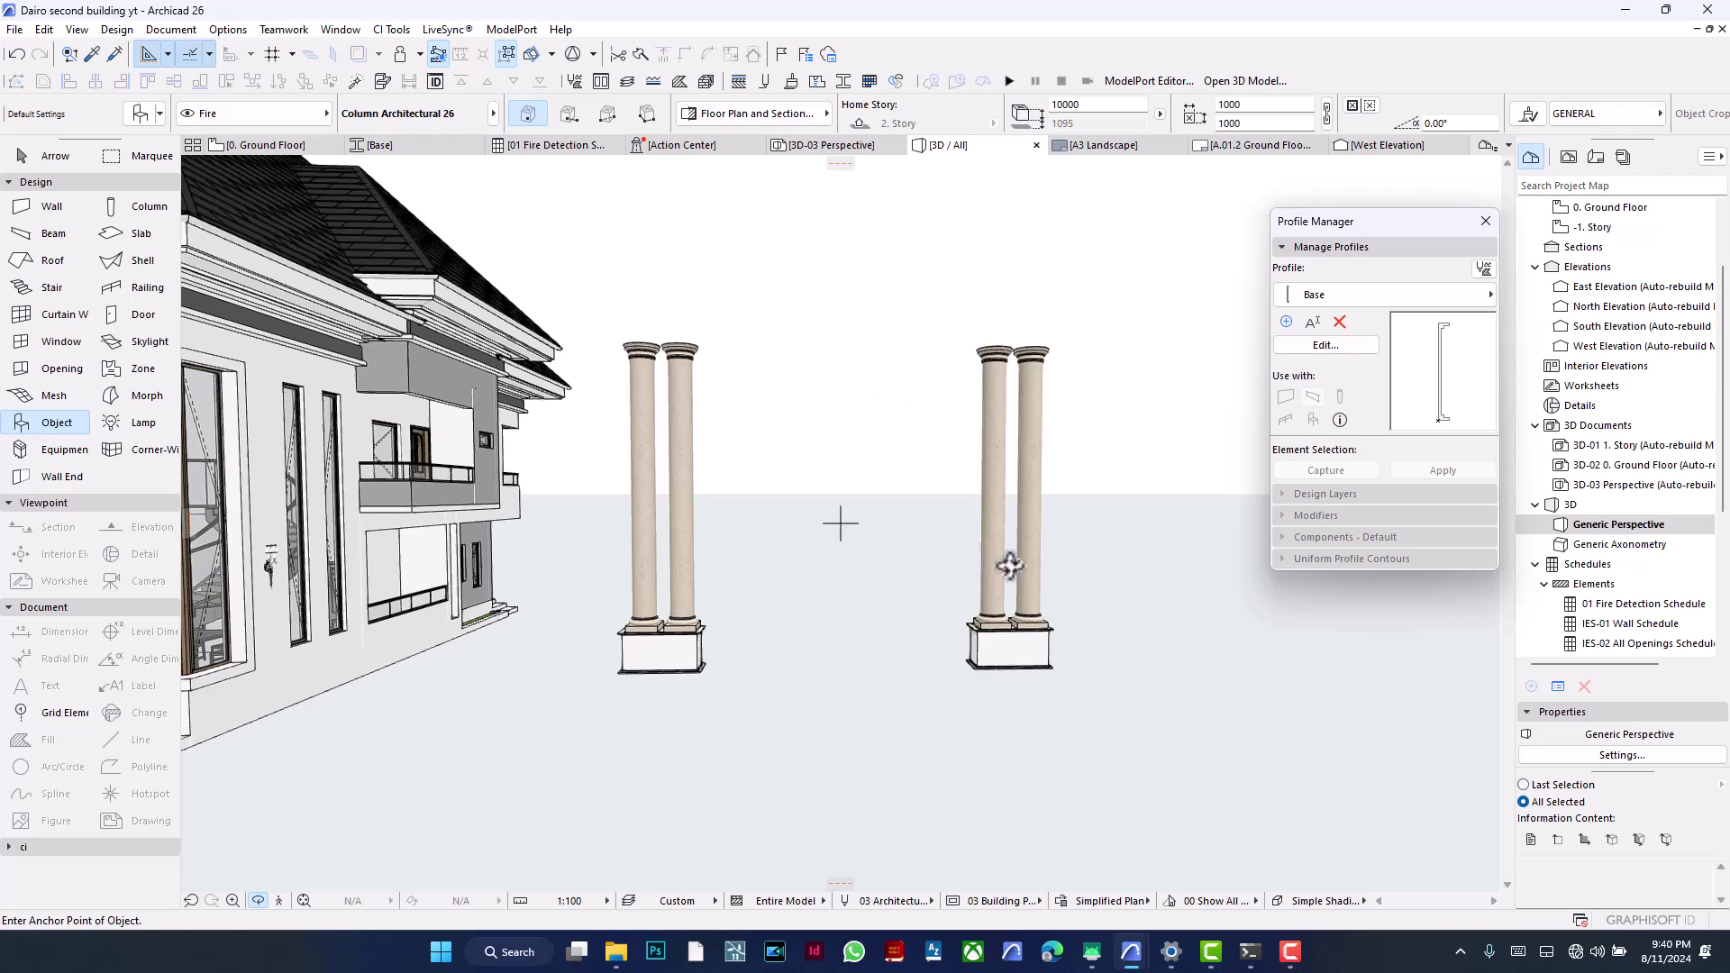
pyautogui.click(1291, 948)
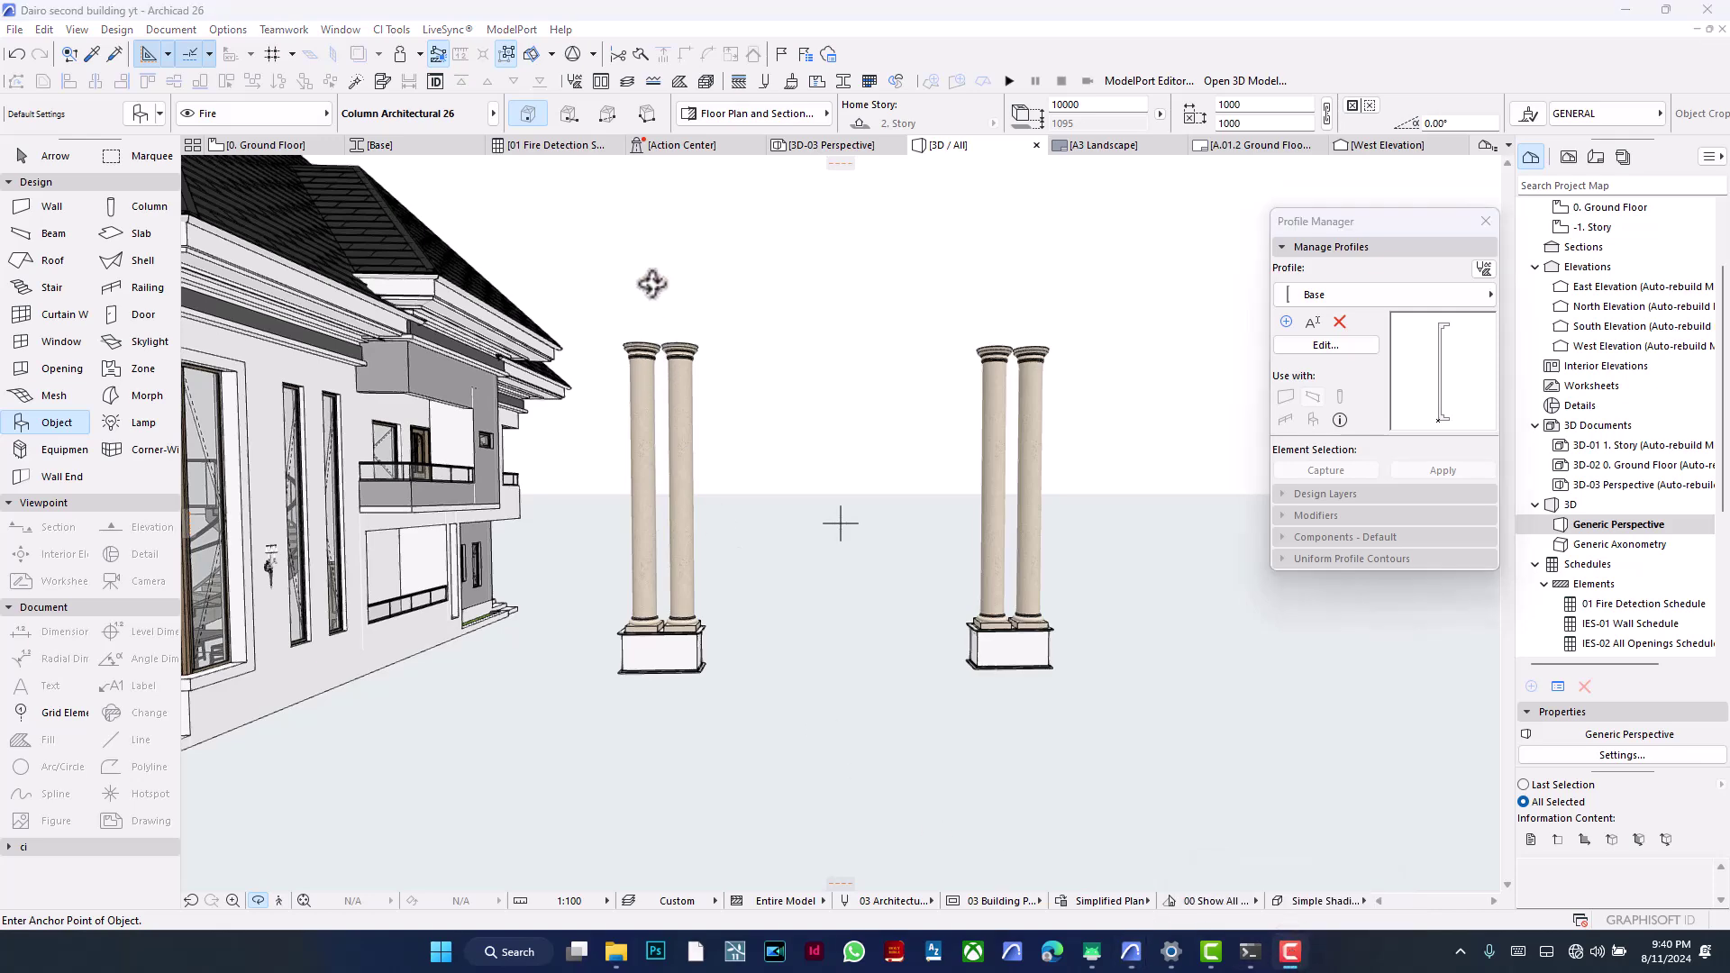